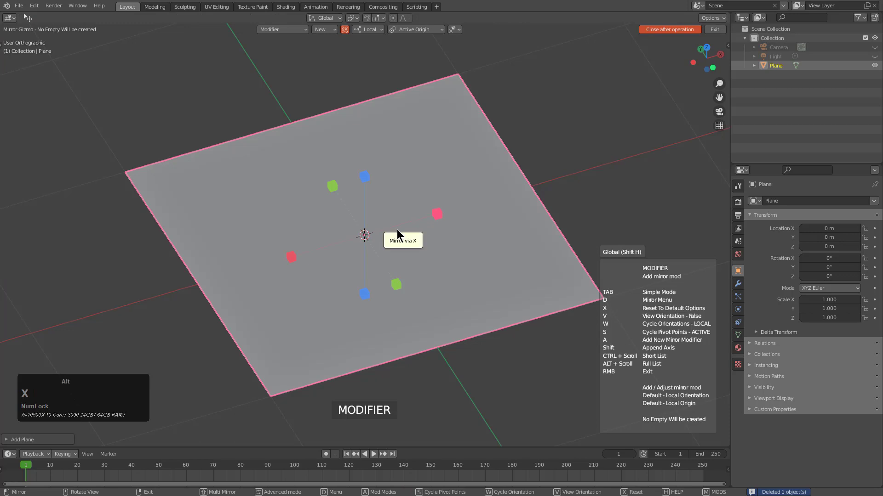
# Bisect the plane along its local X axis without mirroring, keeping only the negative X half.
pyautogui.scroll(-3, 397, 230)
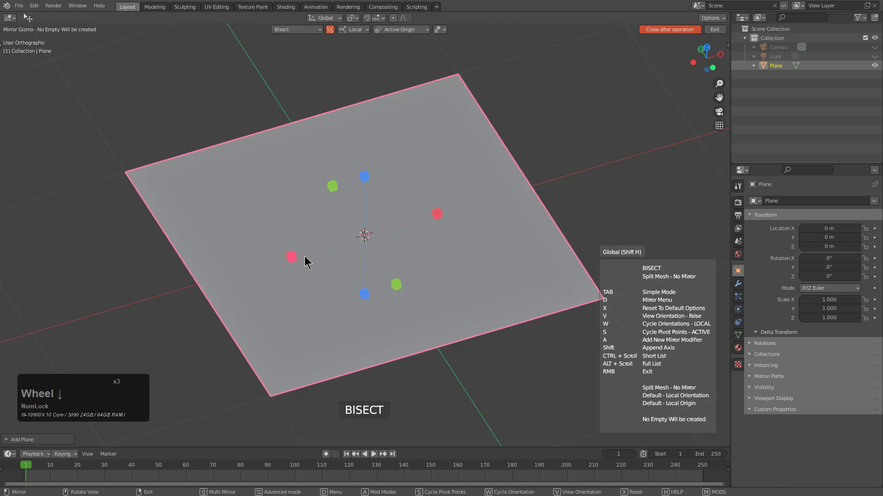
pyautogui.click(290, 260)
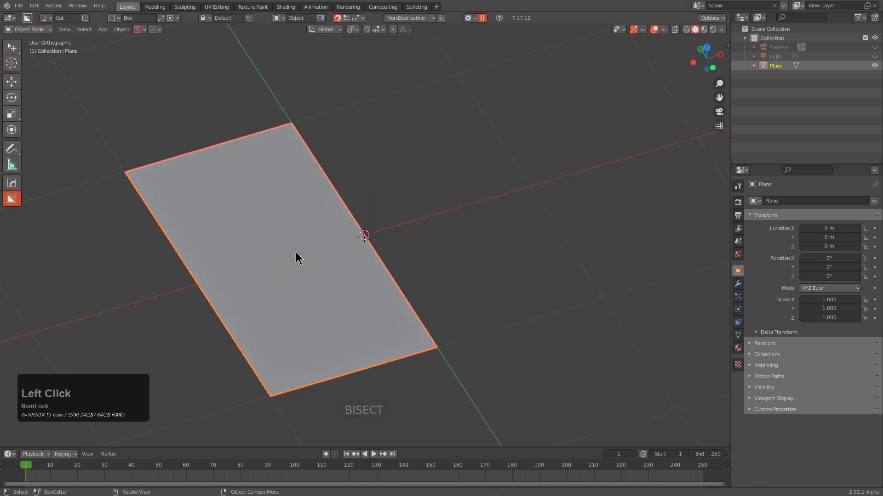
# Add a HardOps vertex-group bevel to the outer corner vertex of the half plane, about 1.567 m wide with 10 segments.
pyautogui.moveTo(296, 252); pyautogui.dragTo(491, 217, button='middle')
pyautogui.press('Tab')
pyautogui.press('q')
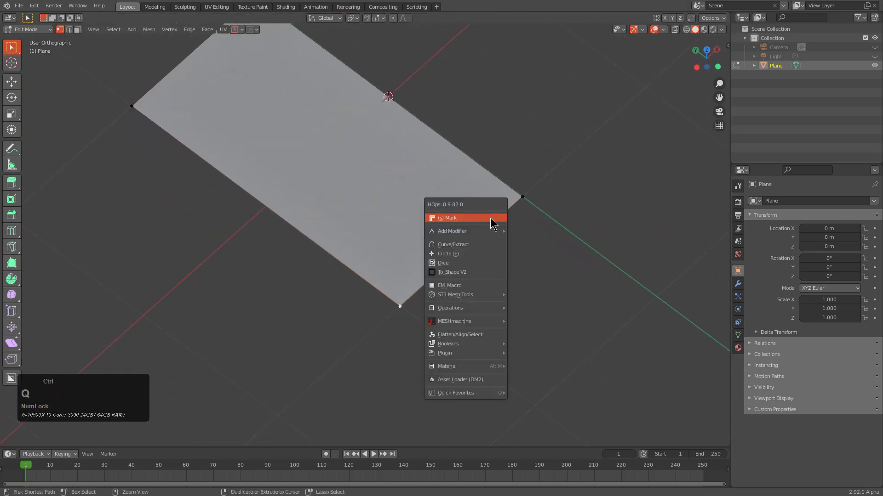
pyautogui.click(491, 218)
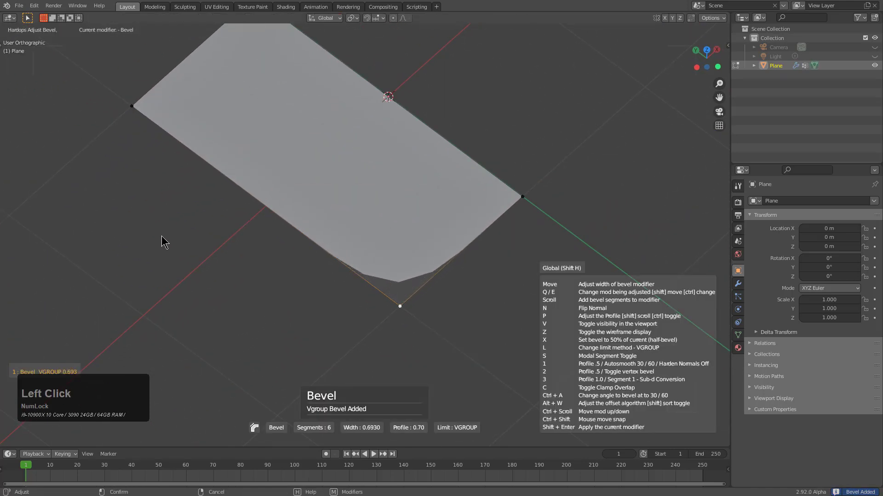
pyautogui.scroll(4, 322, 216)
pyautogui.click(428, 200)
# Switch the bevel modifier to a custom profile and add a vector-handle point at about X 0.255, Y 0.899.
pyautogui.moveTo(428, 201); pyautogui.dragTo(751, 258, button='middle')
pyautogui.click(737, 284)
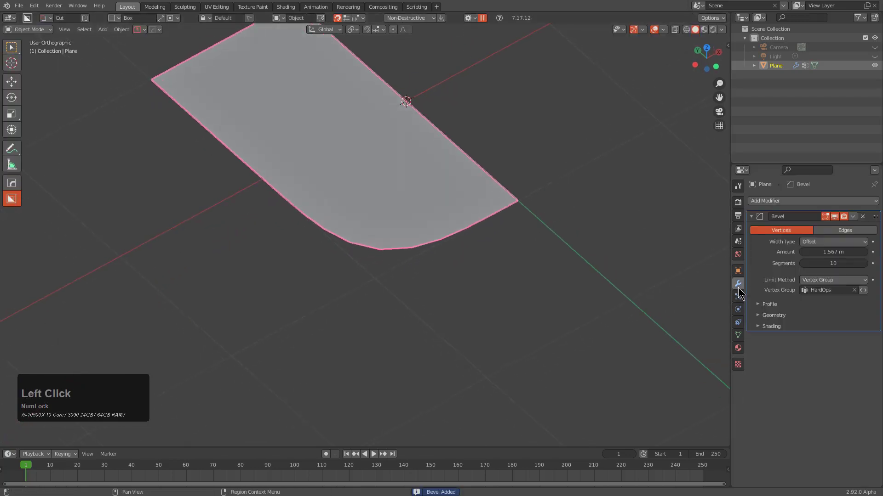
pyautogui.click(764, 305)
pyautogui.click(835, 319)
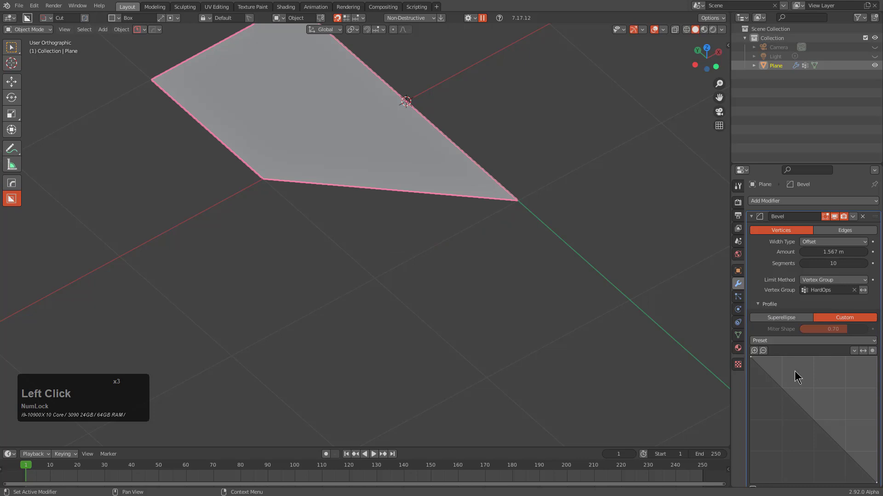
pyautogui.moveTo(775, 383); pyautogui.dragTo(782, 369)
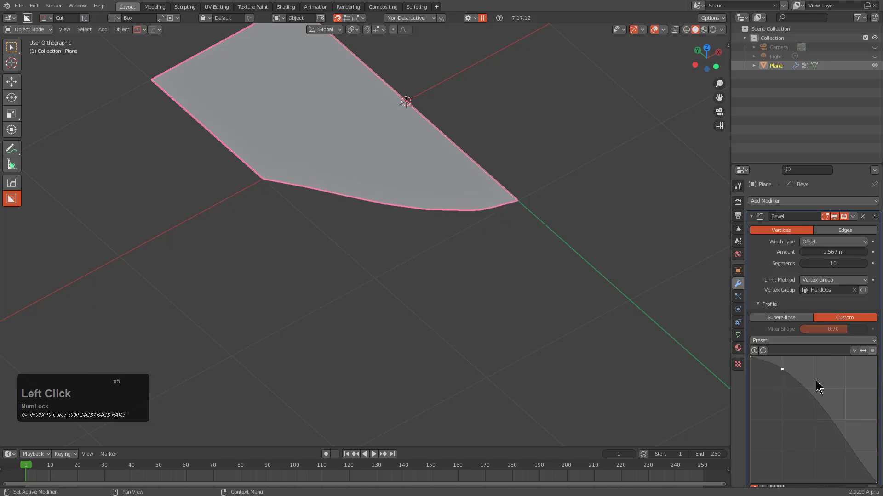
pyautogui.scroll(-3, 817, 386)
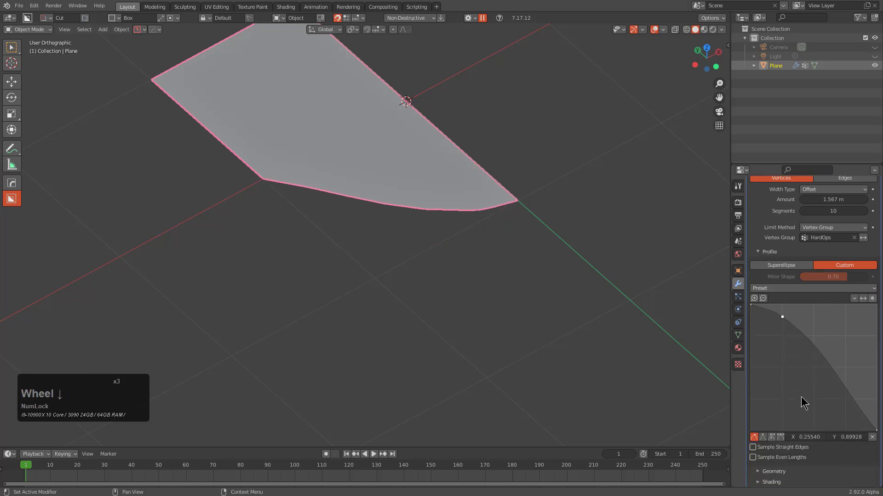
pyautogui.click(771, 438)
pyautogui.click(766, 438)
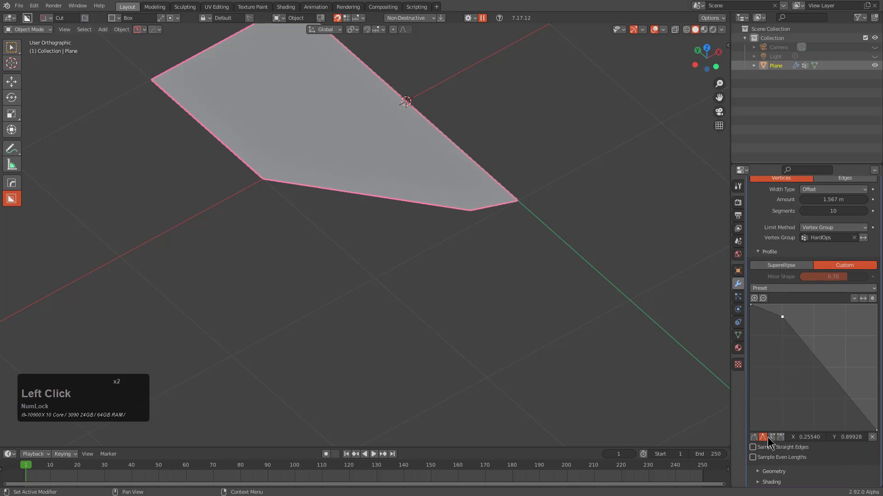
# Add vector-handle points to shape the profile curve into right-angle steps, including ones at about X 0.763, Y 0.248 and X 0.255, Y 0.504.
pyautogui.click(846, 399)
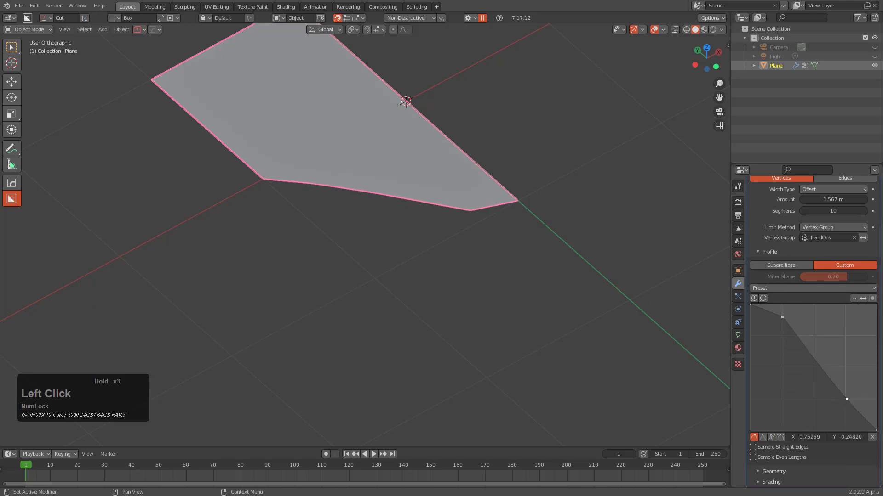
pyautogui.click(765, 437)
pyautogui.moveTo(834, 385); pyautogui.dragTo(814, 399)
pyautogui.moveTo(802, 366); pyautogui.dragTo(782, 367)
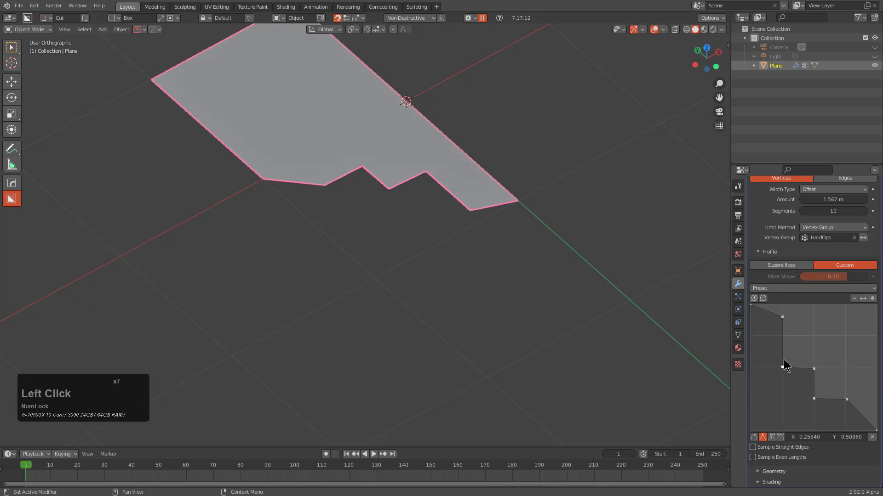
# Add narrow notches to the profile curve, one in the first vertical segment and one in the middle horizontal segment.
pyautogui.click(782, 335)
pyautogui.click(783, 346)
pyautogui.moveTo(776, 346); pyautogui.dragTo(781, 316)
pyautogui.click(791, 365)
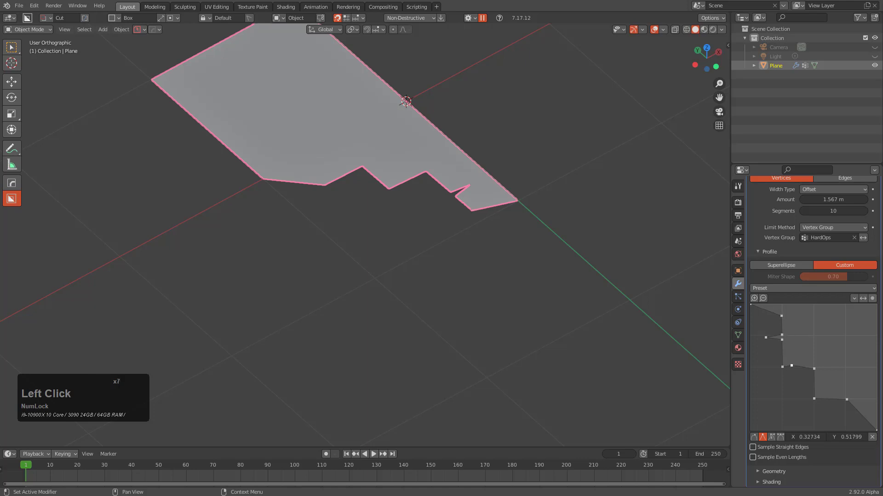
pyautogui.moveTo(792, 366)
pyautogui.mouseDown()
pyautogui.moveTo(800, 370)
pyautogui.moveTo(795, 385)
pyautogui.moveTo(799, 366)
pyautogui.moveTo(813, 366)
pyautogui.moveTo(795, 389)
pyautogui.moveTo(797, 367)
pyautogui.mouseUp()
pyautogui.click(802, 368)
pyautogui.click(802, 369)
# Align the four points along the profile's middle horizontal segment by giving each the Y value 0.50360.
pyautogui.click(846, 435)
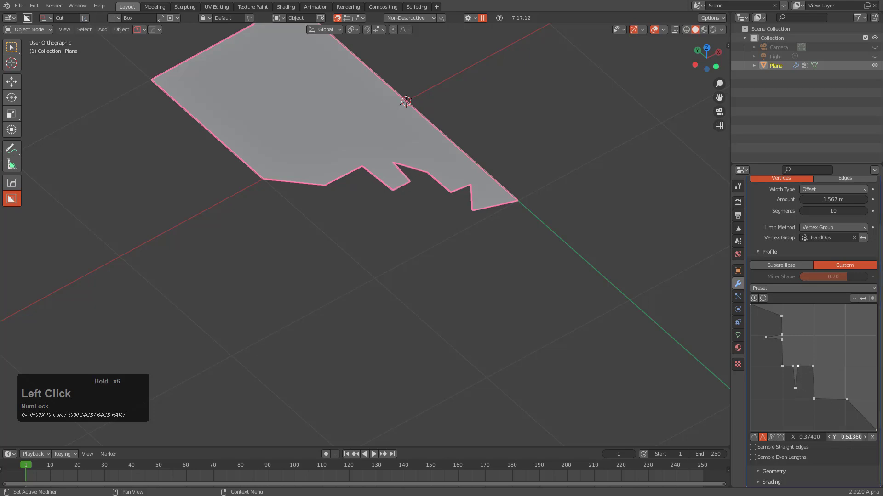
pyautogui.hotkey('ctrl', 'c')
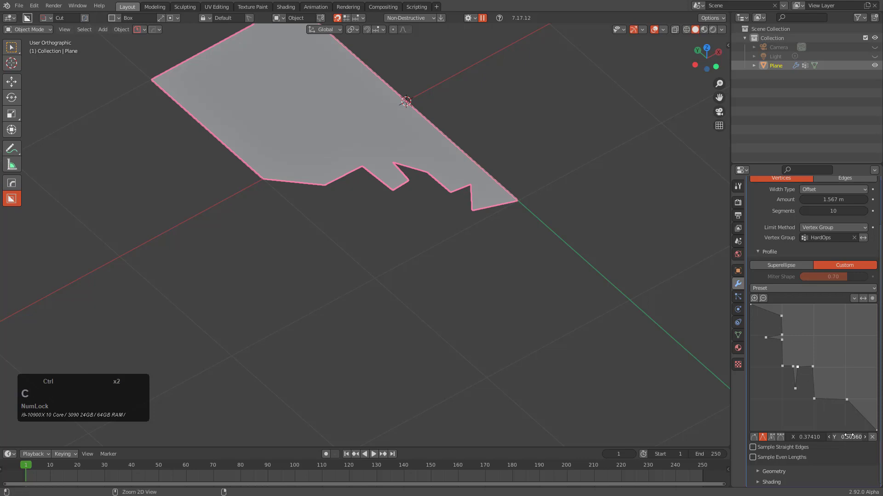
pyautogui.click(812, 367)
pyautogui.hotkey('ctrl', 'v')
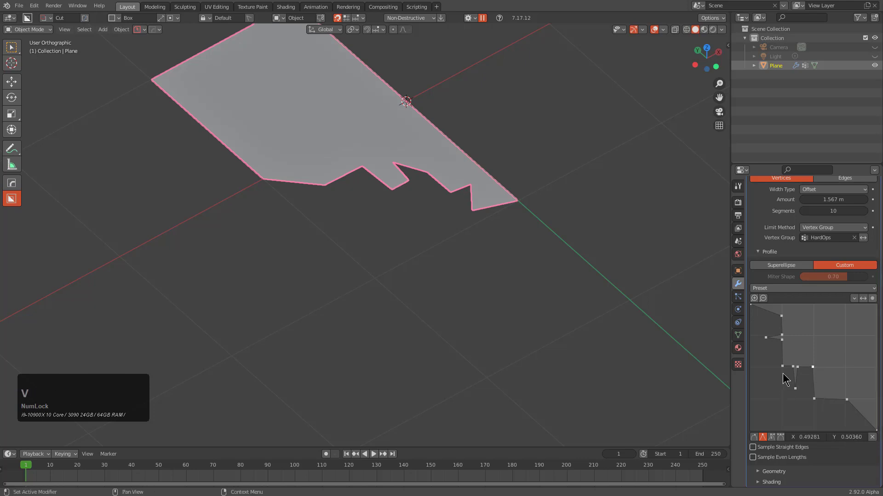
pyautogui.click(792, 367)
pyautogui.hotkey('ctrl', 'v')
pyautogui.click(781, 367)
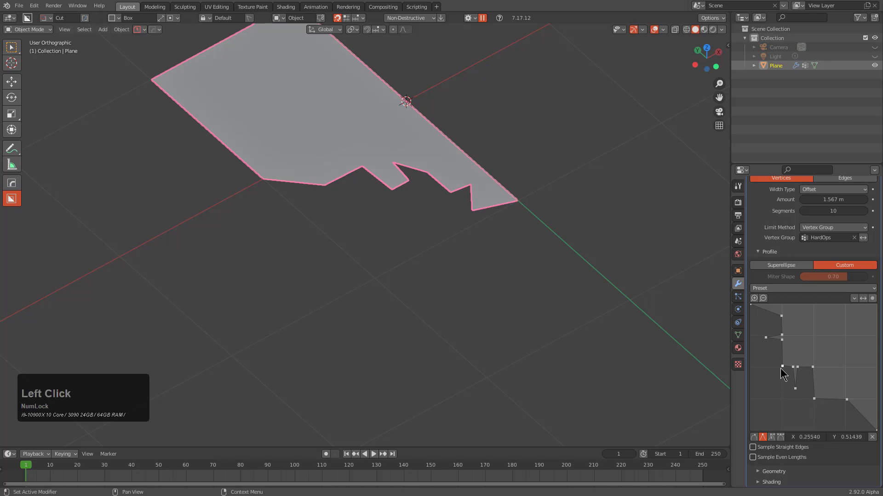
pyautogui.hotkey('ctrl', 'v')
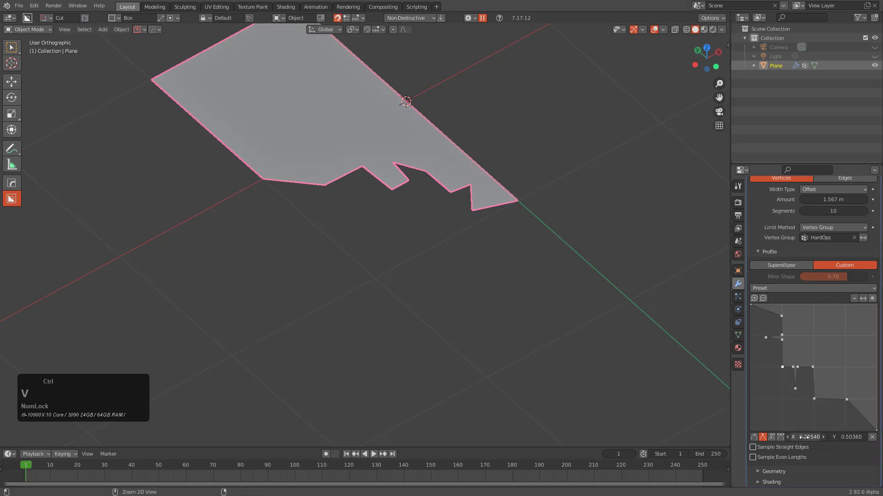
# Copy the corner point's X value 0.25540 to the other points along the profile's first vertical segment.
pyautogui.hotkey('ctrl', 'c')
pyautogui.click(782, 340)
pyautogui.hotkey('ctrl', 'v')
pyautogui.click(781, 335)
pyautogui.hotkey('ctrl', 'v')
pyautogui.click(781, 316)
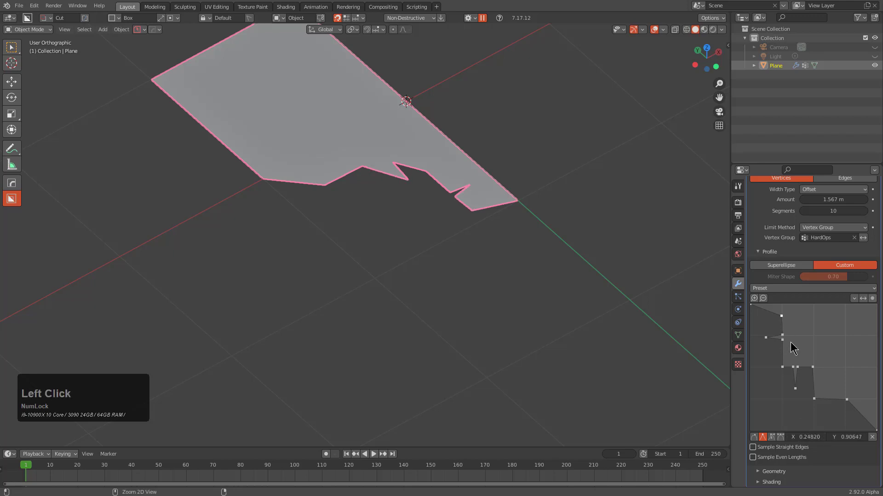
pyautogui.hotkey('ctrl', 'v')
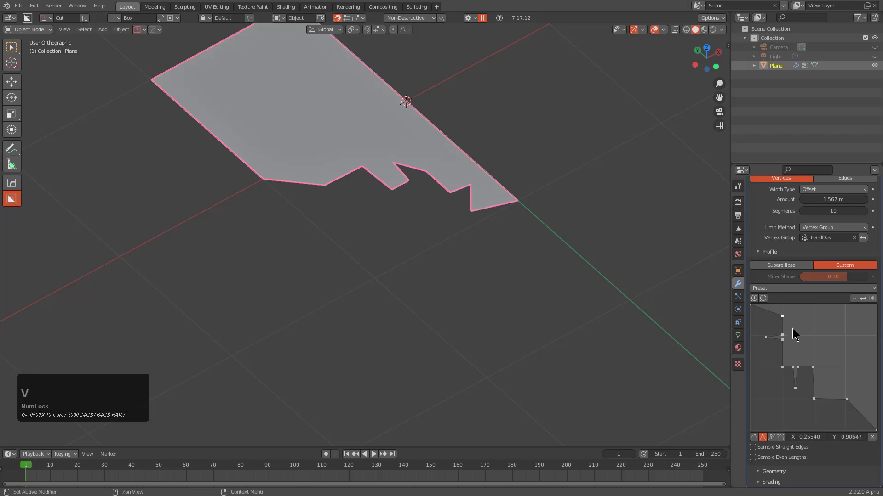
# Increase the bevel modifier's segments to 13.
pyautogui.click(864, 211)
pyautogui.click(864, 211)
pyautogui.click(864, 213)
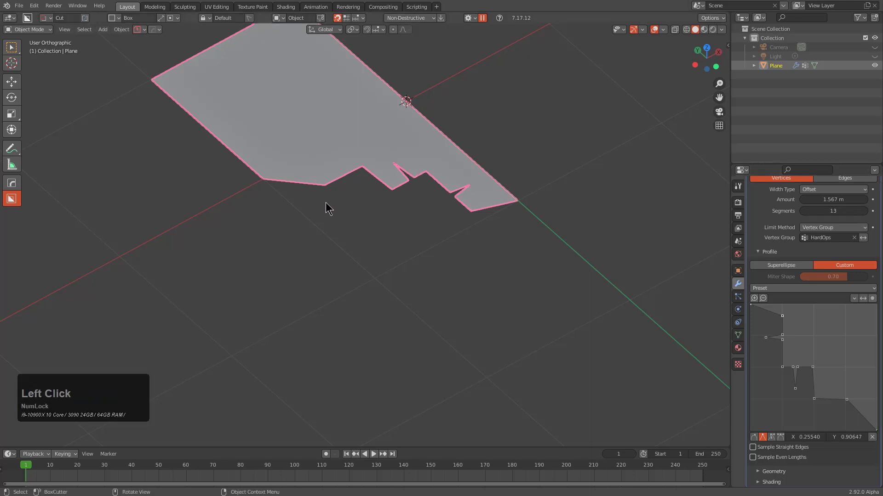
# Add three points to the profile's final diagonal segment and pull the middle one inward as a notch tip.
pyautogui.click(854, 409)
pyautogui.click(864, 419)
pyautogui.click(859, 414)
pyautogui.moveTo(859, 414); pyautogui.dragTo(844, 422)
pyautogui.click(853, 409)
# Give the three new notch points vector handles and narrow the notch, with its tip at about X 0.737, Y 0.076.
pyautogui.click(763, 438)
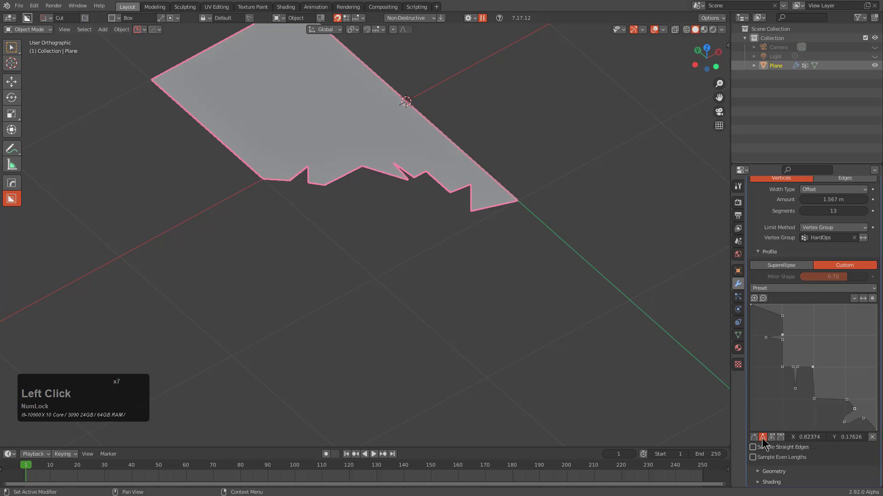
pyautogui.click(863, 419)
pyautogui.click(762, 437)
pyautogui.click(843, 422)
pyautogui.click(763, 437)
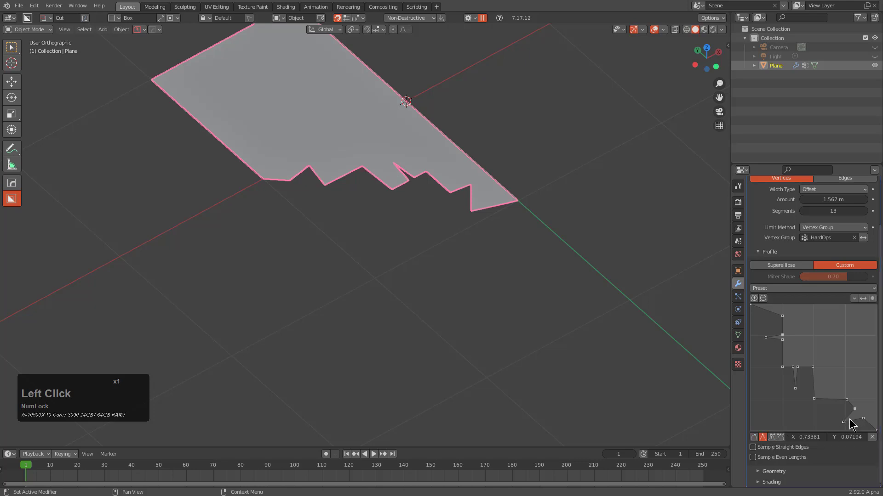
pyautogui.moveTo(844, 419)
pyautogui.mouseDown()
pyautogui.moveTo(859, 415)
pyautogui.moveTo(843, 420)
pyautogui.mouseUp()
# Set the bevel modifier's segments to 15.
pyautogui.moveTo(570, 285); pyautogui.dragTo(554, 264, button='middle')
pyautogui.moveTo(857, 209); pyautogui.dragTo(861, 208)
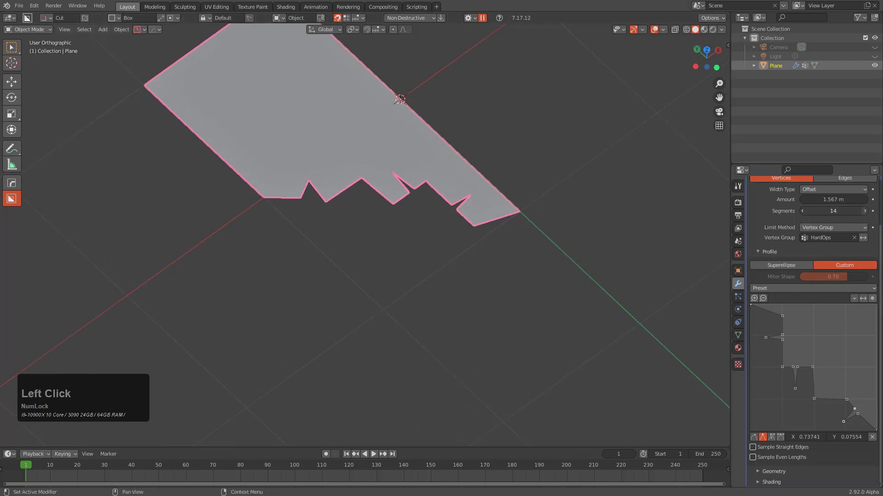
pyautogui.click(865, 211)
pyautogui.click(865, 210)
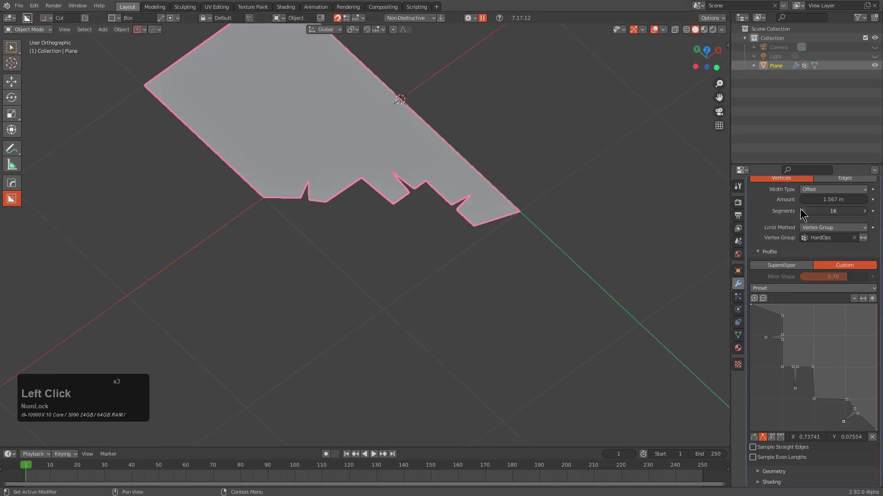
pyautogui.click(801, 211)
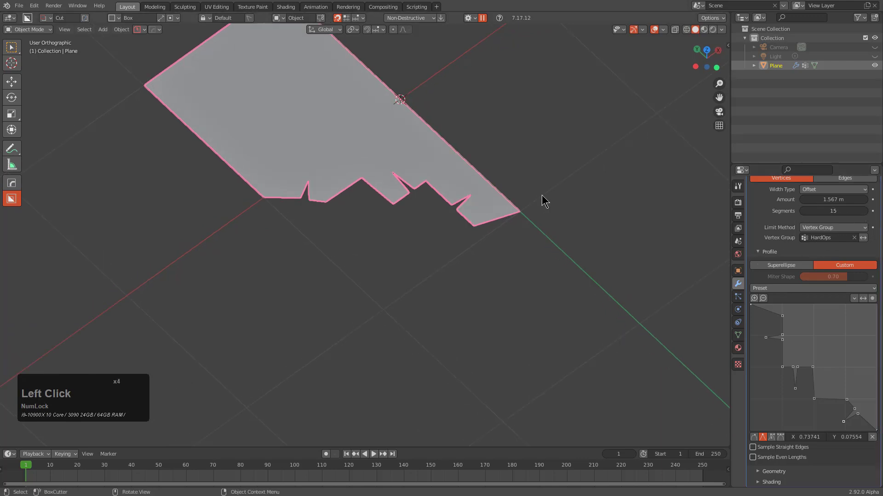
# Adjust the diagonal notch's tip and align the second step's inner corner point at X 0.49281, Y 0.25540.
pyautogui.click(858, 414)
pyautogui.moveTo(843, 422); pyautogui.dragTo(812, 399)
# Activate the HardOps tool and reduce the bevel amount to about 0.8636 m with its viewport handle.
pyautogui.moveTo(464, 226); pyautogui.dragTo(487, 201, button='middle')
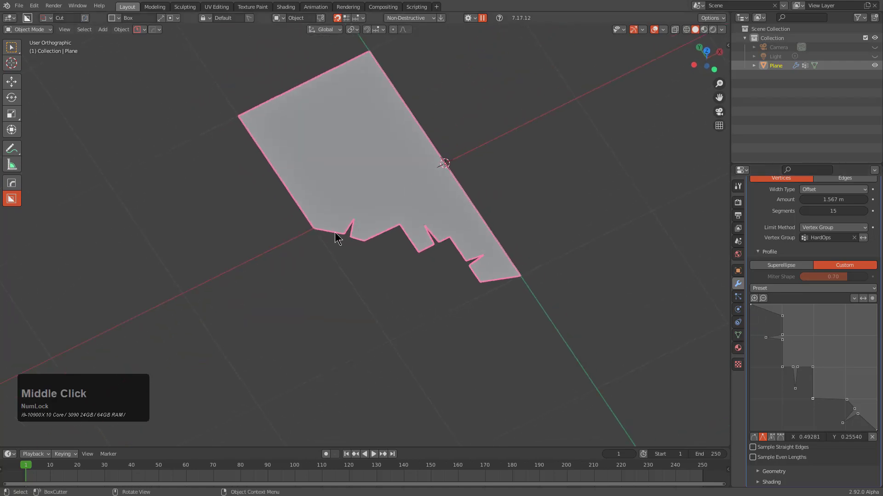
pyautogui.press('w')
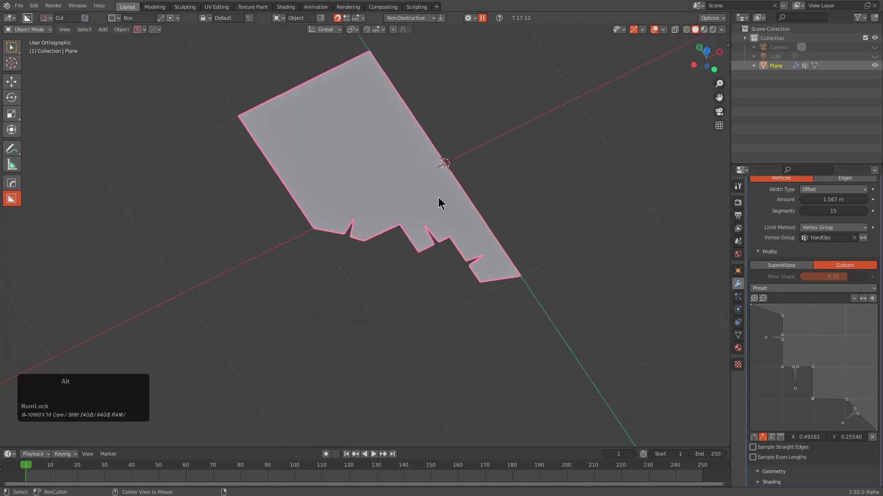
pyautogui.press('ctrl')
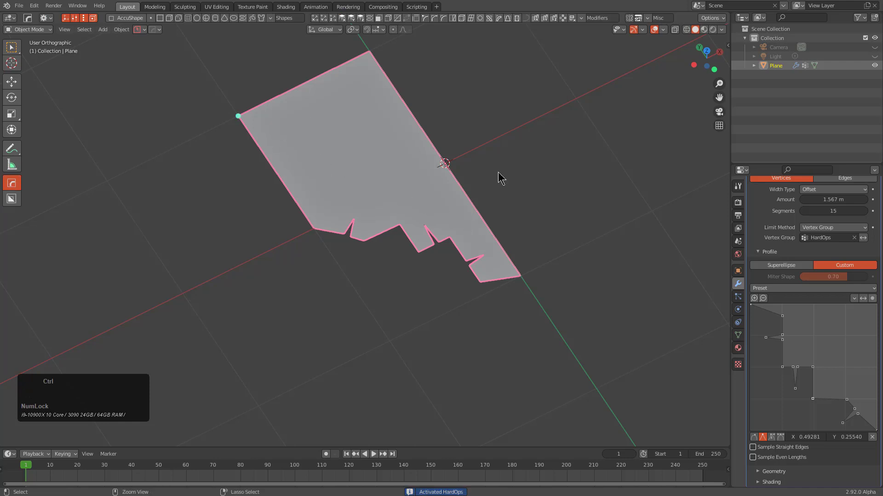
pyautogui.keyDown('ctrl'); pyautogui.moveTo(239, 117); pyautogui.dragTo(347, 156); pyautogui.keyUp('ctrl')
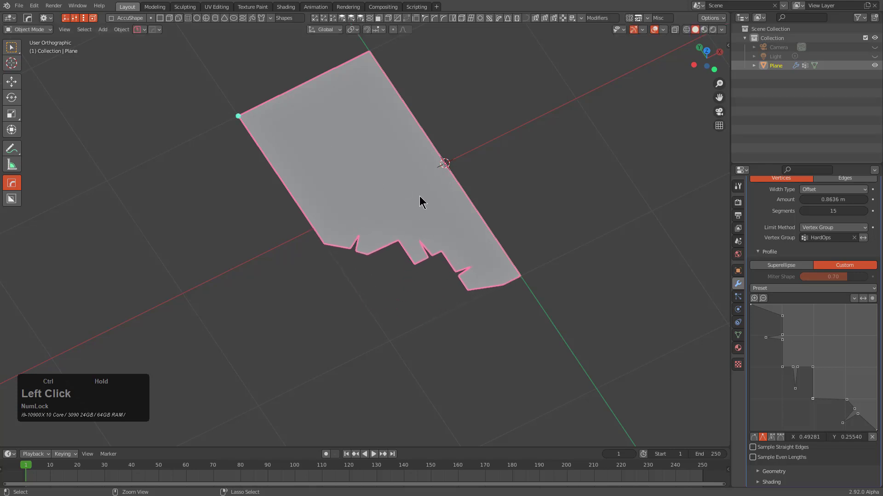
# Add points near the custom profile's lower end at about X 0.896, Y 0.072 and X 1.0, Y 0.065, with vector handles.
pyautogui.moveTo(780, 358); pyautogui.dragTo(670, 293, button='middle')
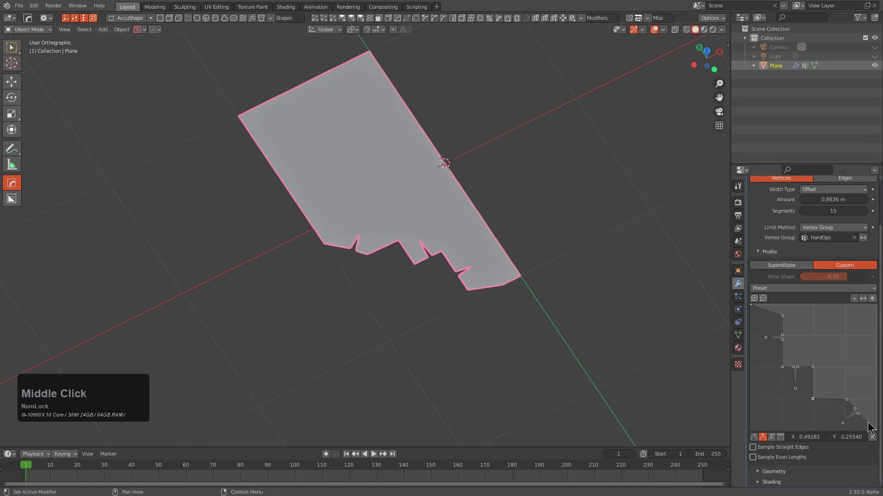
pyautogui.click(868, 422)
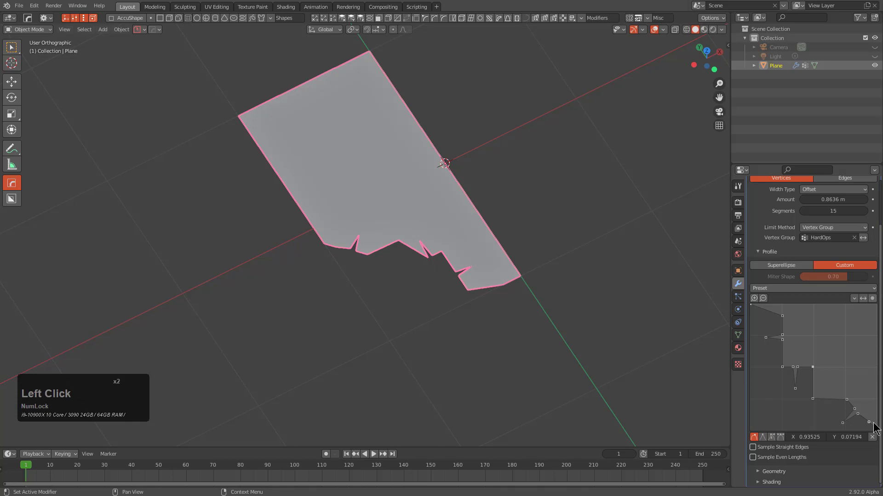
pyautogui.doubleClick(866, 423)
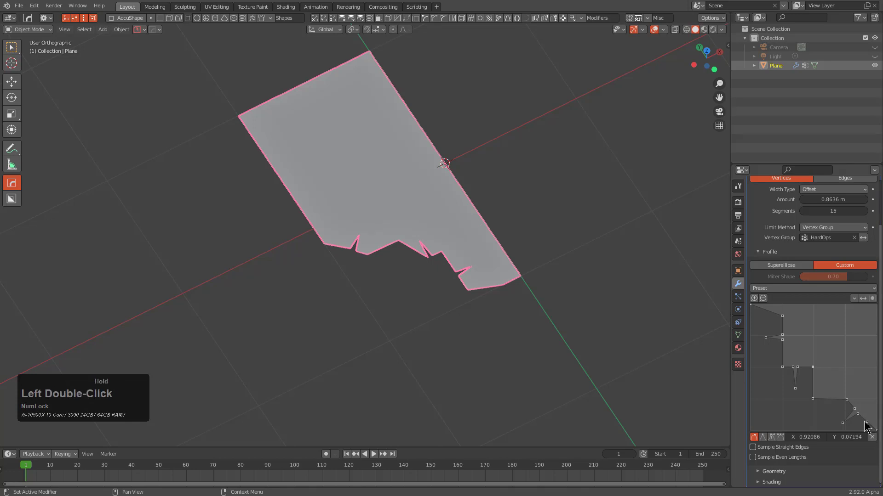
pyautogui.moveTo(869, 425); pyautogui.dragTo(874, 423)
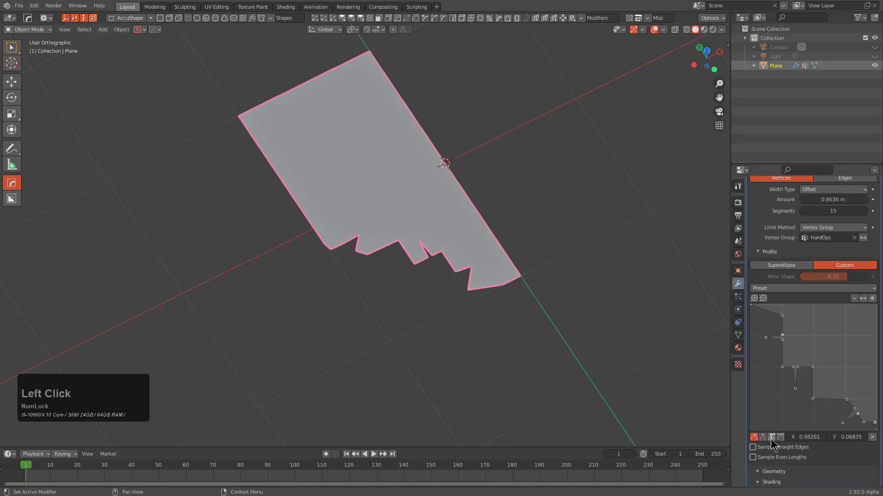
pyautogui.click(763, 438)
pyautogui.click(764, 439)
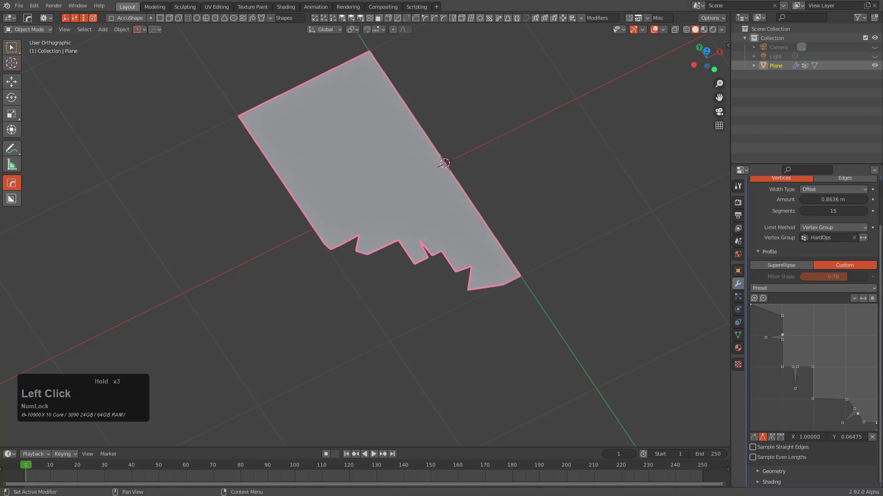
pyautogui.click(865, 423)
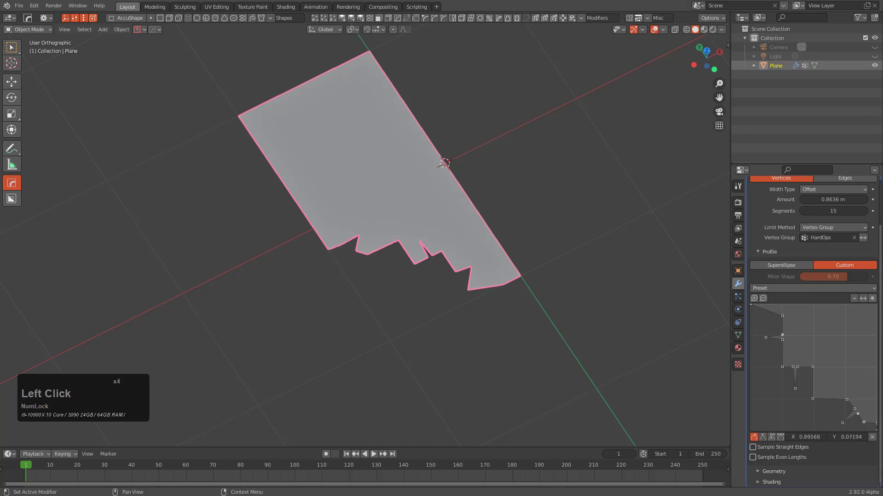
pyautogui.click(763, 438)
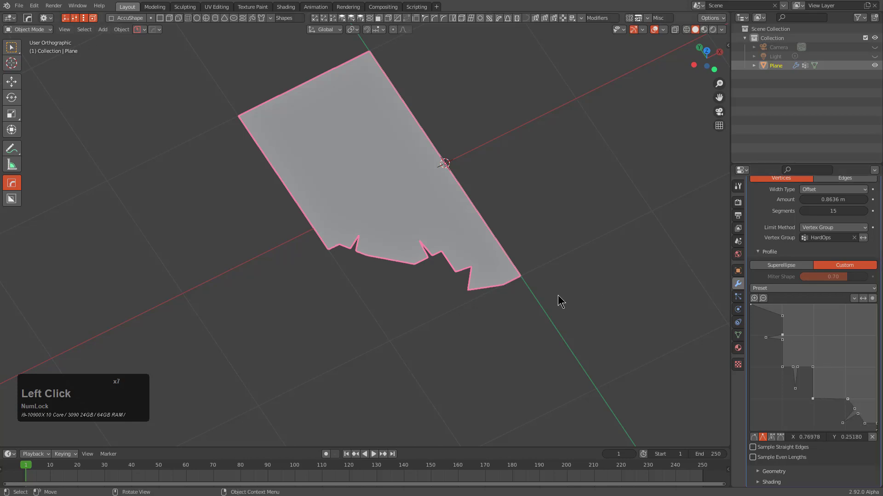
# Raise the bevel modifier's segments to 18.
pyautogui.click(863, 211)
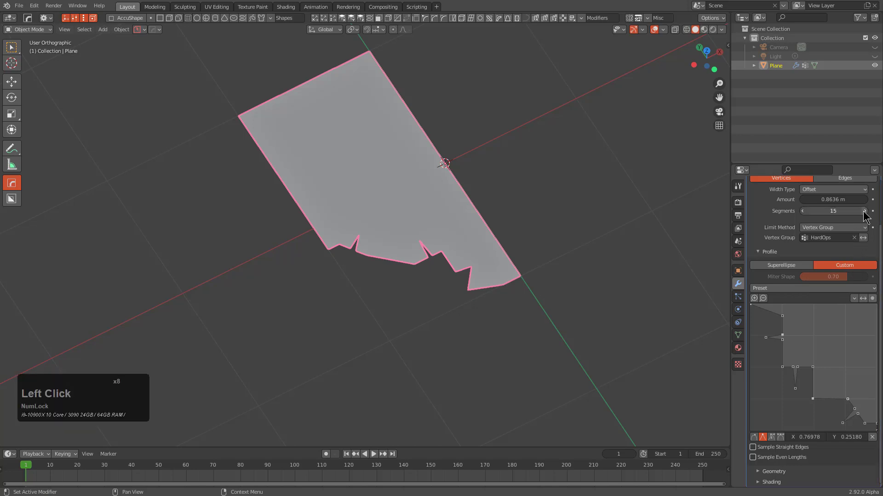
pyautogui.click(864, 211)
pyautogui.click(863, 211)
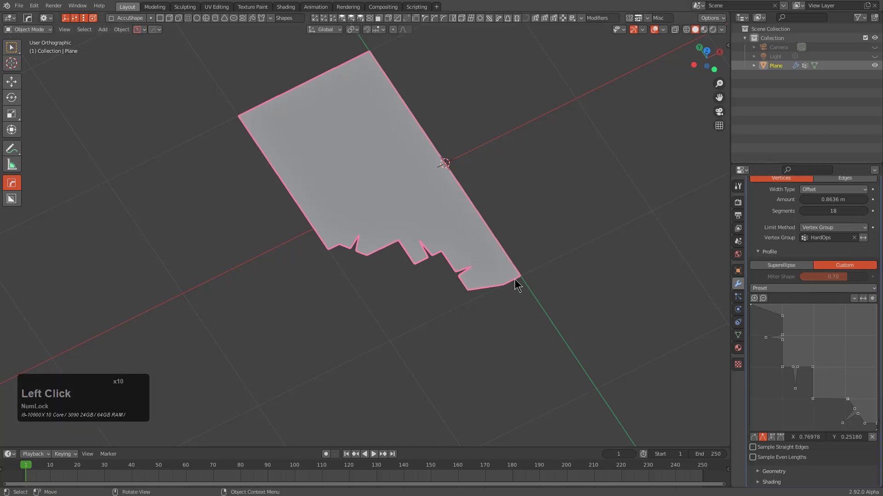
# Reduce the bevel amount to about 0.7802 m with the HardOps viewport handle.
pyautogui.moveTo(516, 285); pyautogui.dragTo(528, 294, button='middle')
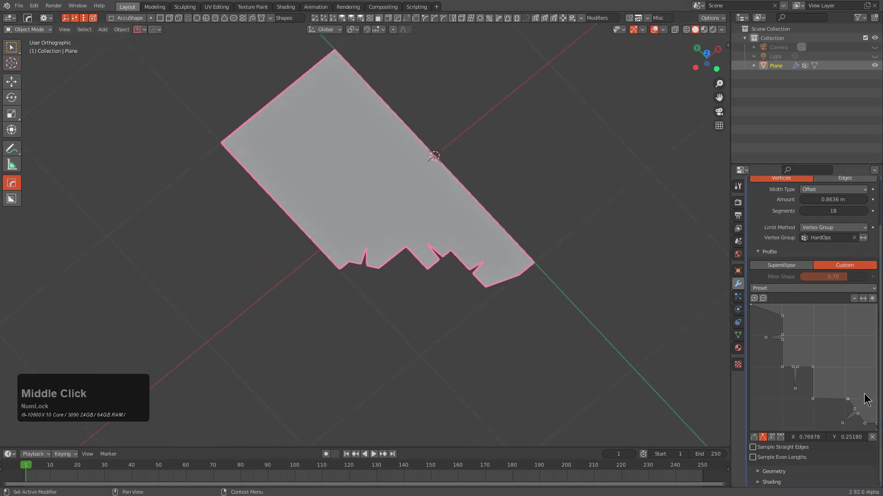
pyautogui.moveTo(485, 286); pyautogui.dragTo(471, 277, button='middle')
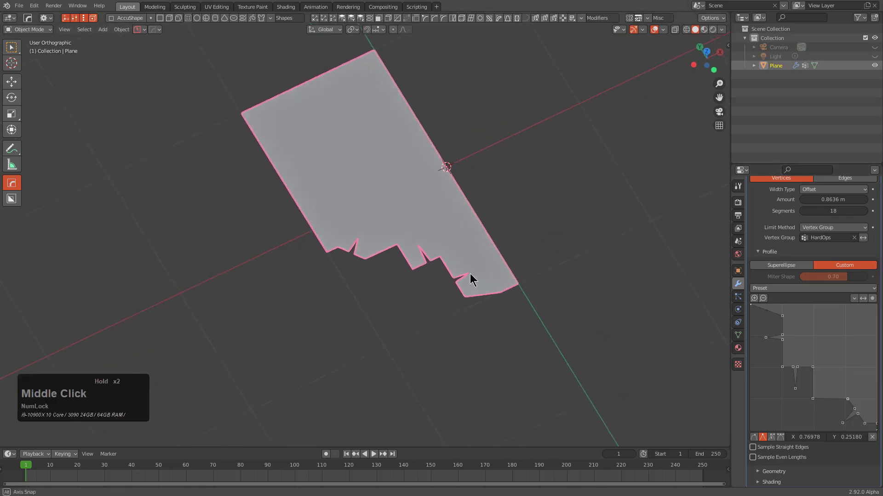
pyautogui.moveTo(235, 113)
pyautogui.keyDown('ctrl'); pyautogui.mouseDown()
pyautogui.moveTo(303, 137)
pyautogui.moveTo(242, 121)
pyautogui.mouseUp(); pyautogui.keyUp('ctrl')
pyautogui.press('ctrl')
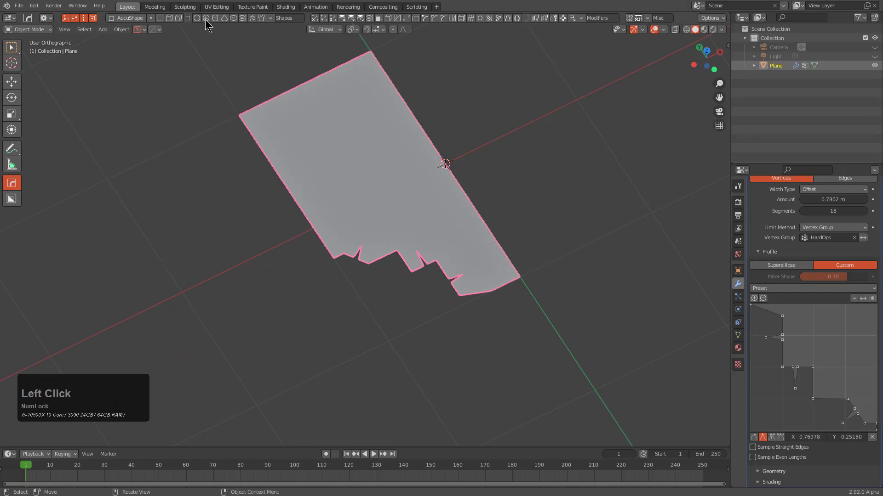
# Open the HardOps Bevel Helper and show the plane's bevel modifier settings in it.
pyautogui.click(156, 29)
pyautogui.click(179, 50)
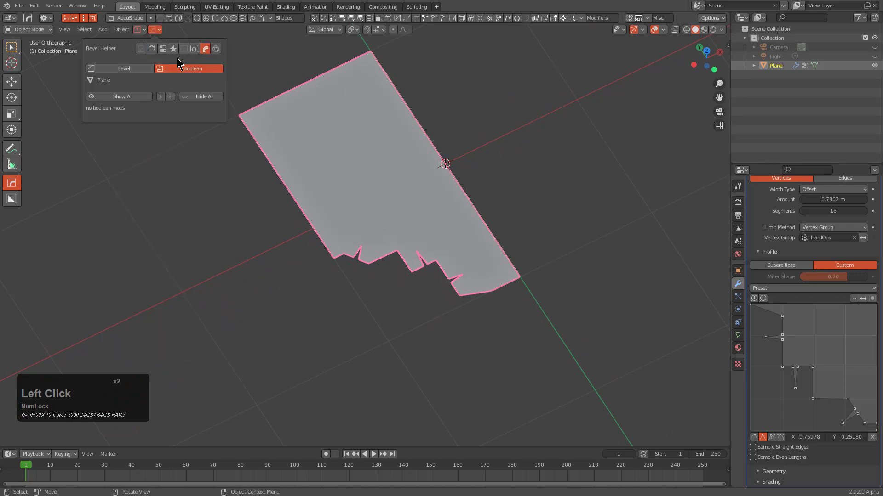
pyautogui.click(131, 68)
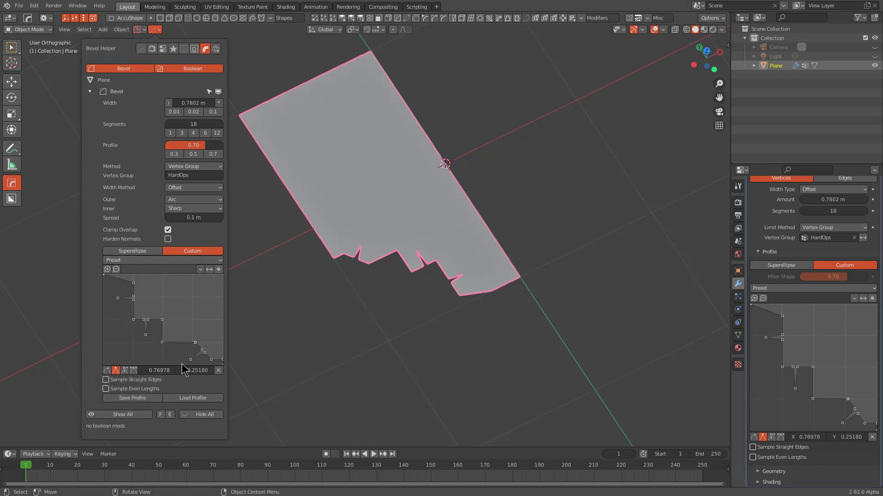
# Save the custom bevel profile as bevel36.json in the PowerSave Profiles folder and copy that folder's path.
pyautogui.click(154, 29)
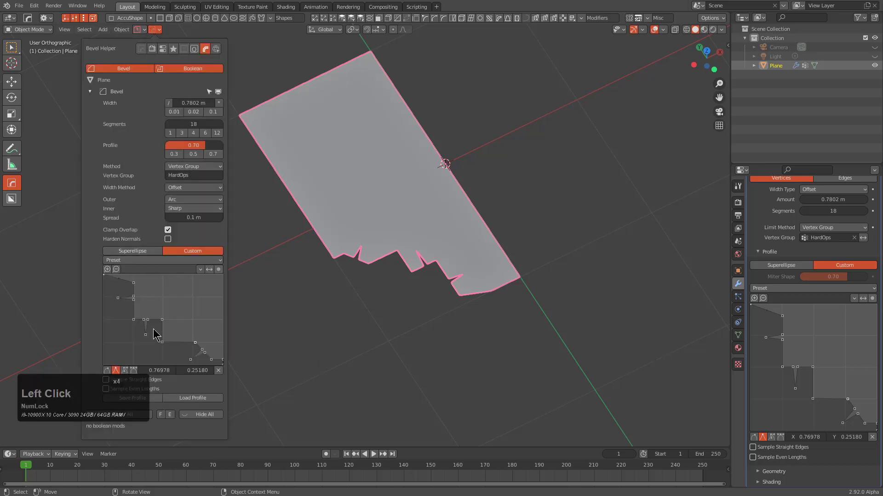
pyautogui.click(148, 400)
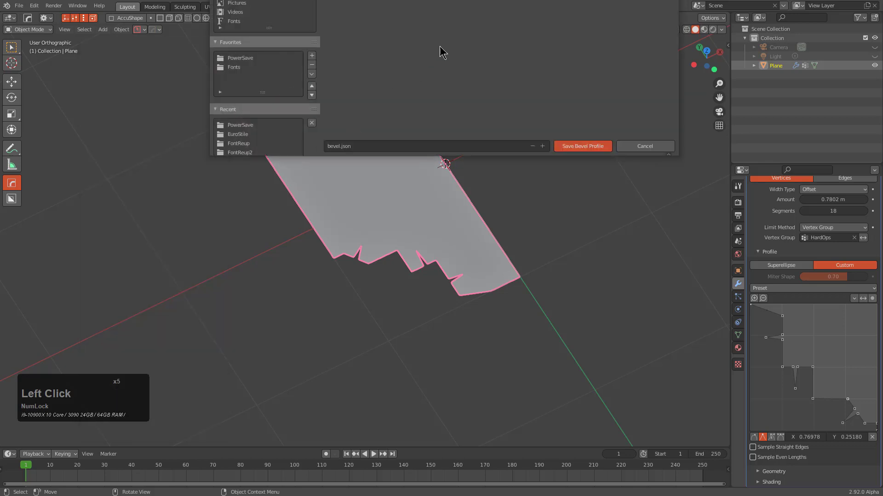
pyautogui.click(241, 59)
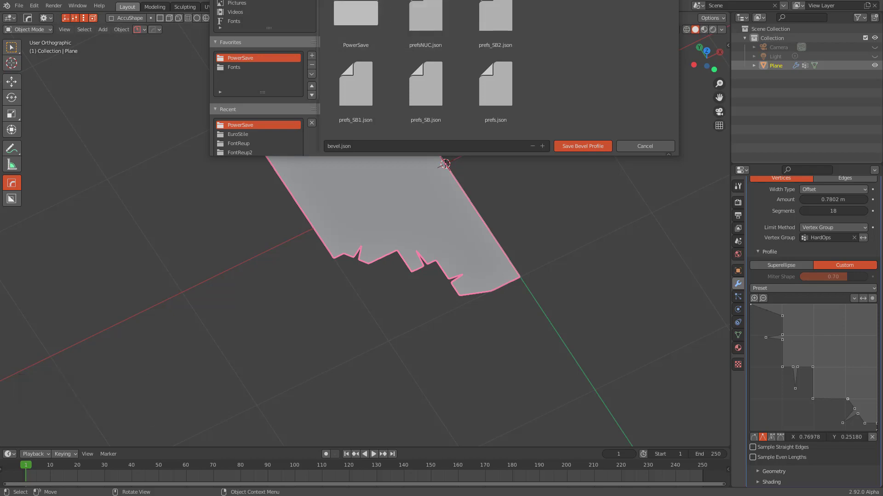
pyautogui.doubleClick(355, 14)
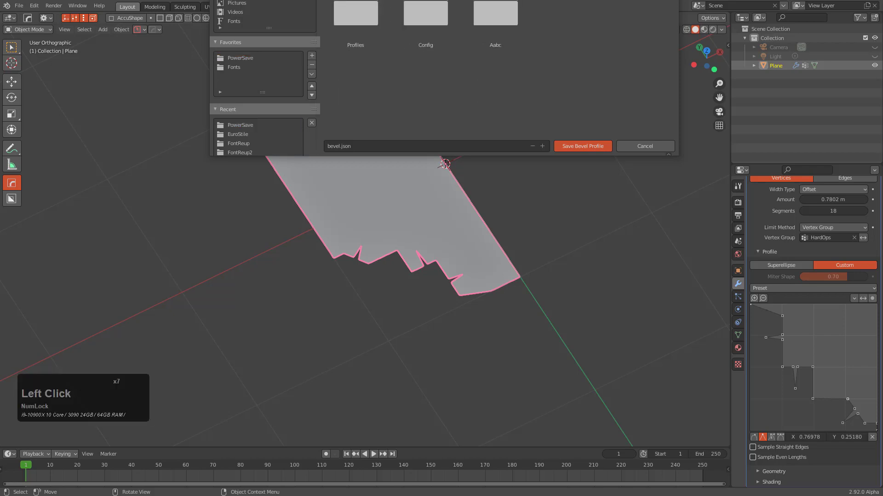
pyautogui.doubleClick(355, 15)
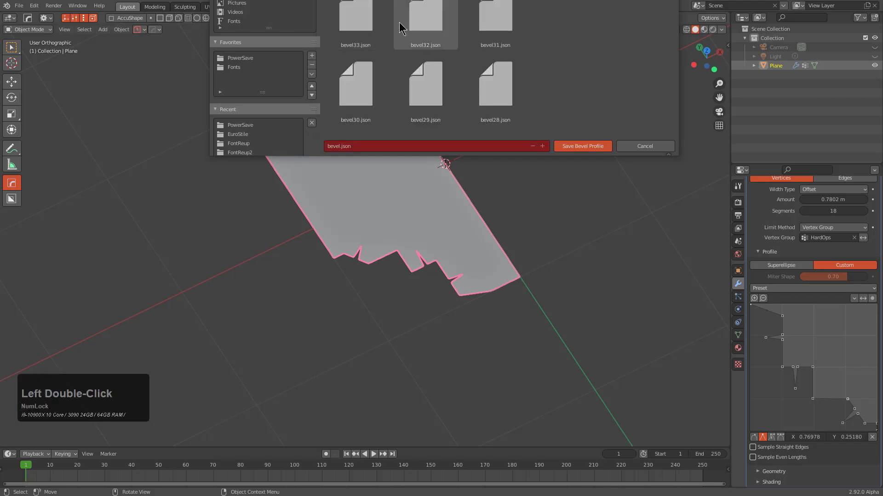
pyautogui.click(542, 146)
pyautogui.hotkey('ctrl', 'c')
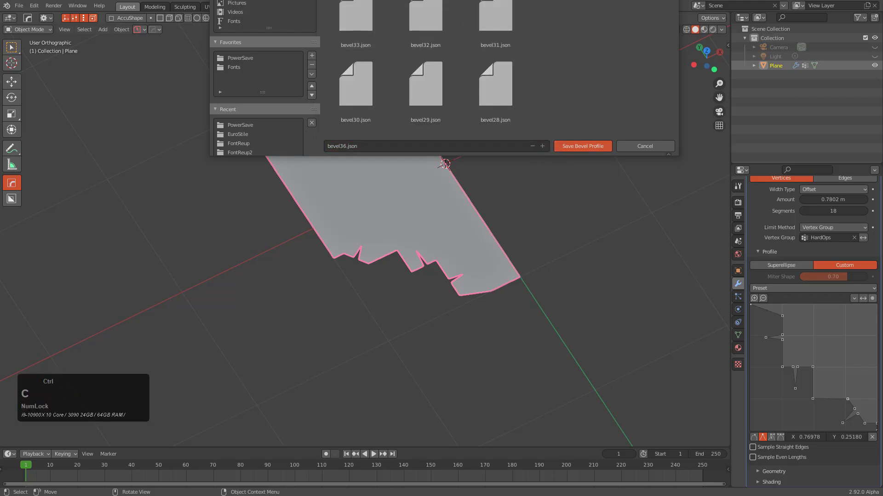
pyautogui.click(583, 146)
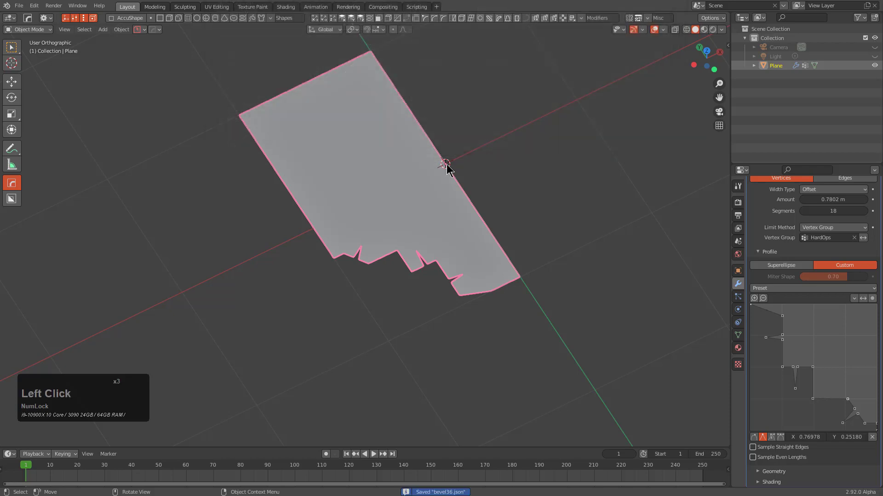
# Paste the copied PowerSave Profiles path into the Profile Folder setting of the HardOps preferences.
pyautogui.hotkey('ctrl', 'm')
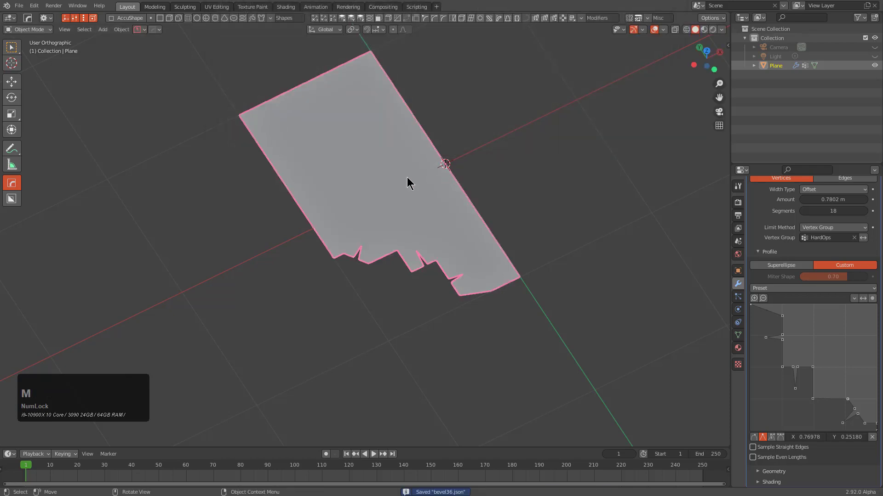
pyautogui.hotkey('ctrl', 'k')
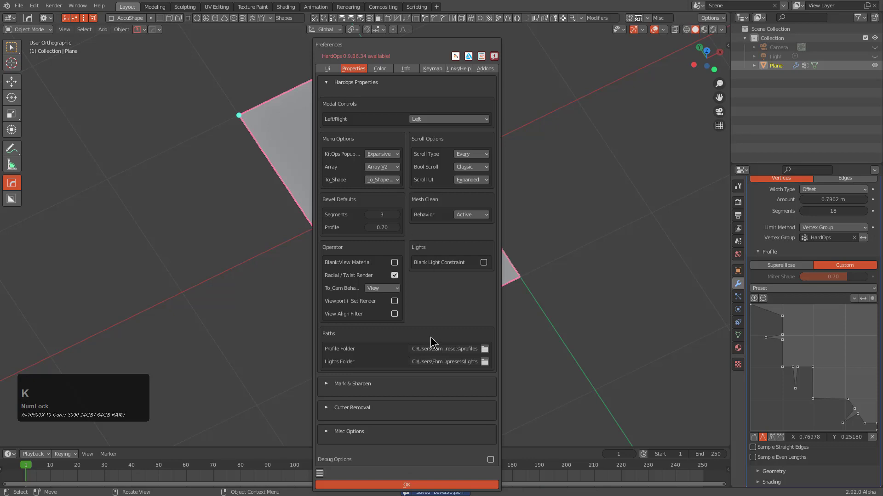
pyautogui.click(448, 349)
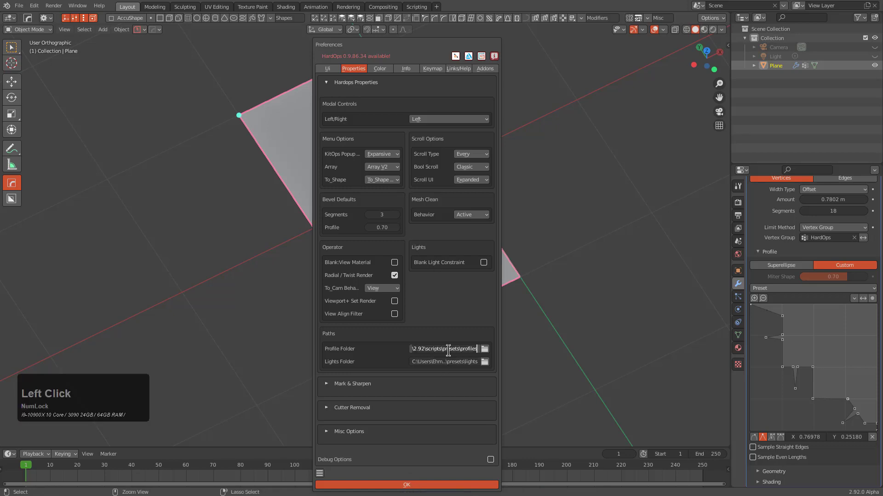
pyautogui.hotkey('ctrl', 'v')
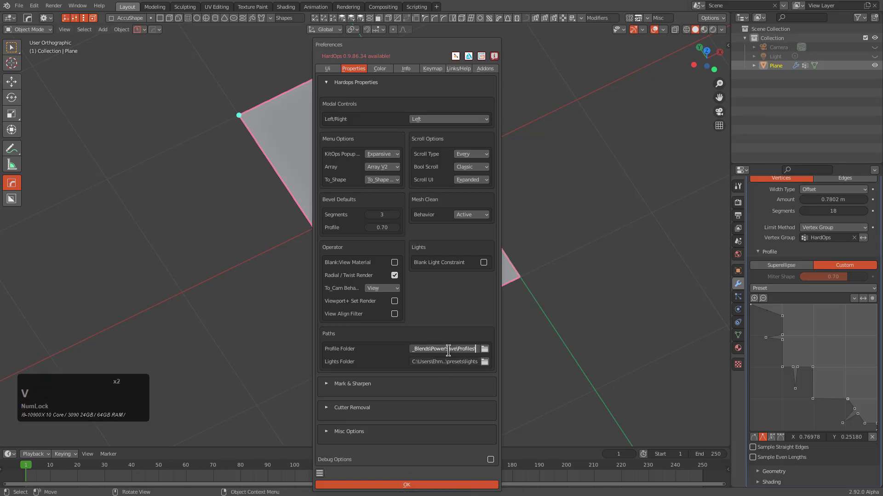
pyautogui.press('KP_Enter')
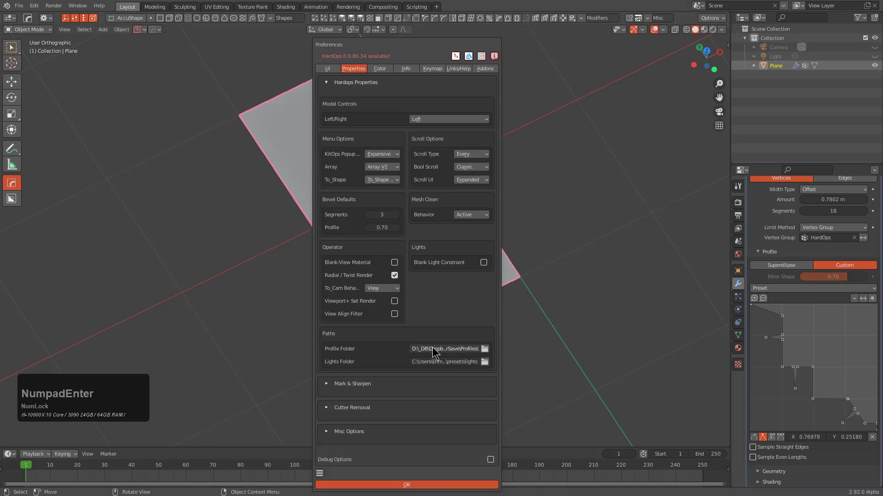
# Set the HardOps Lights Folder to the LiteRigs folder inside PowerSave.
pyautogui.click(485, 362)
pyautogui.click(249, 126)
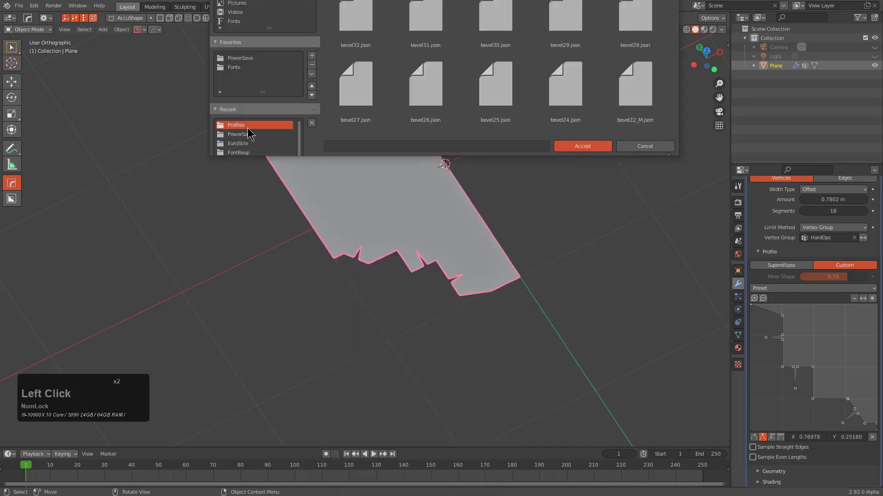
pyautogui.click(348, 0)
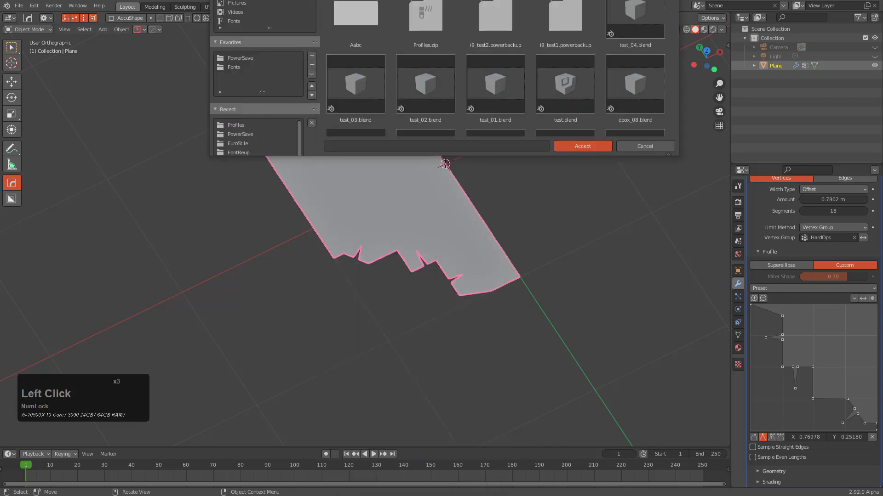
pyautogui.doubleClick(355, 14)
pyautogui.click(570, 144)
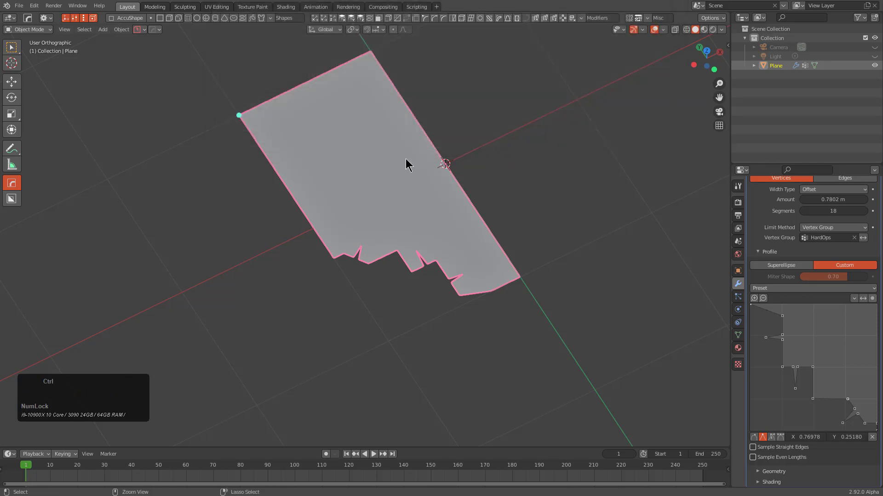
# Save the preferences with the new HardOps folder paths and close the preferences popup.
pyautogui.press('k')
pyautogui.click(319, 474)
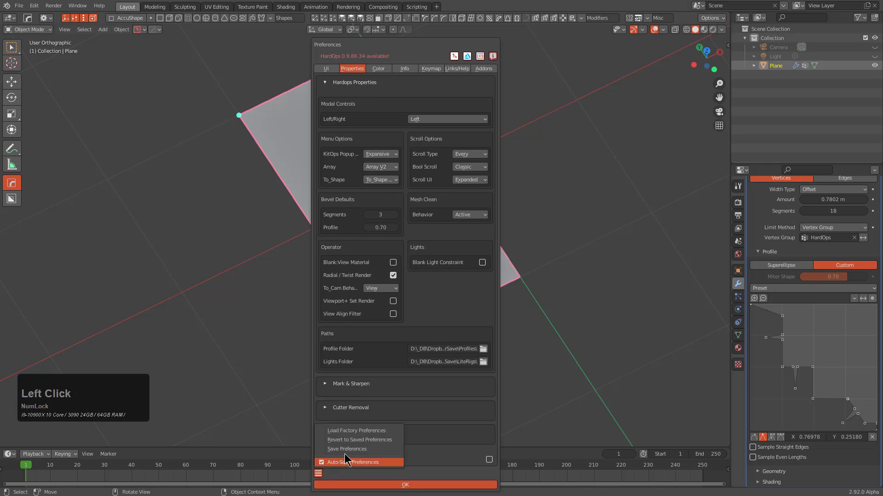
pyautogui.click(341, 451)
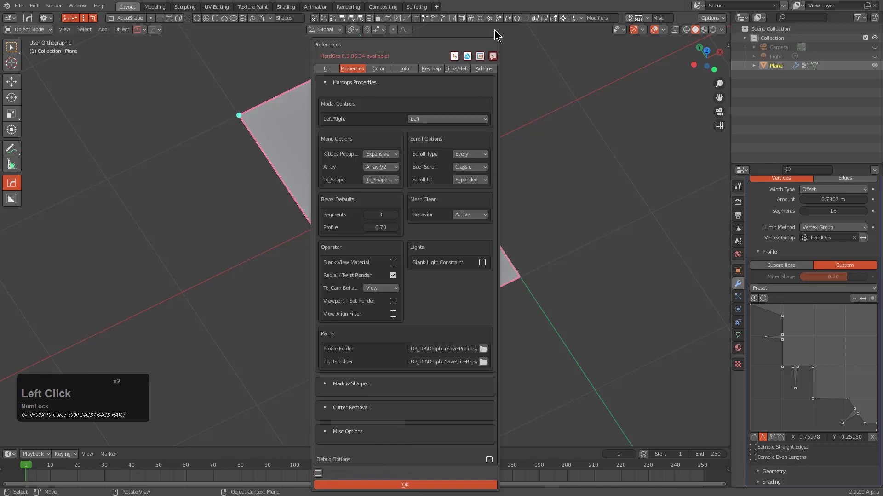
pyautogui.click(554, 88)
# Try to start the HardOps bevel adjustment on the plane.
pyautogui.click(150, 30)
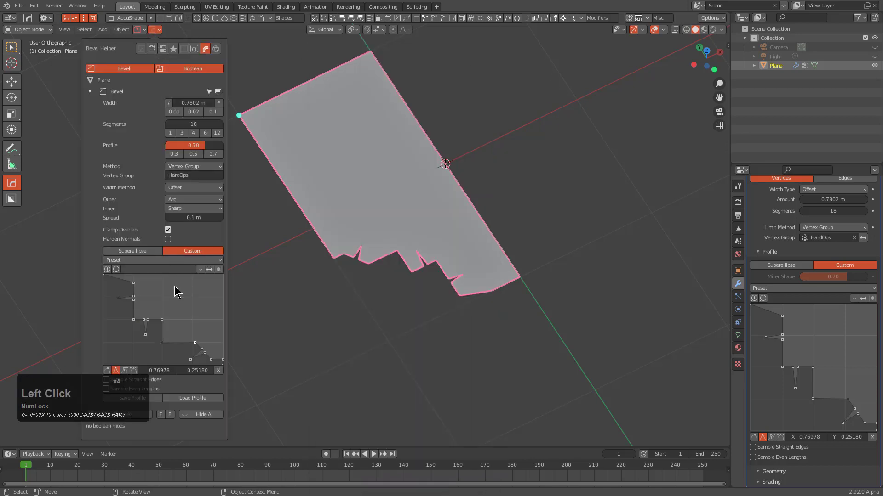
pyautogui.moveTo(406, 199); pyautogui.dragTo(412, 197, button='middle')
pyautogui.press('q')
pyautogui.click(412, 197)
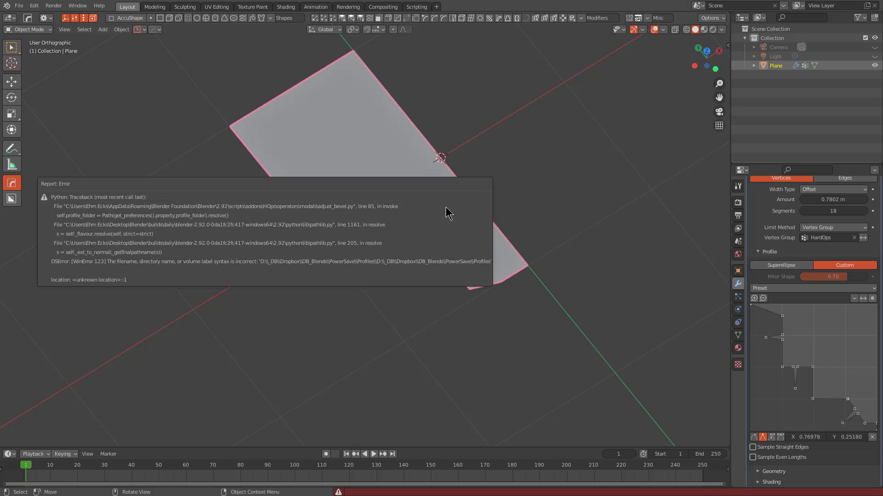
pyautogui.doubleClick(407, 162)
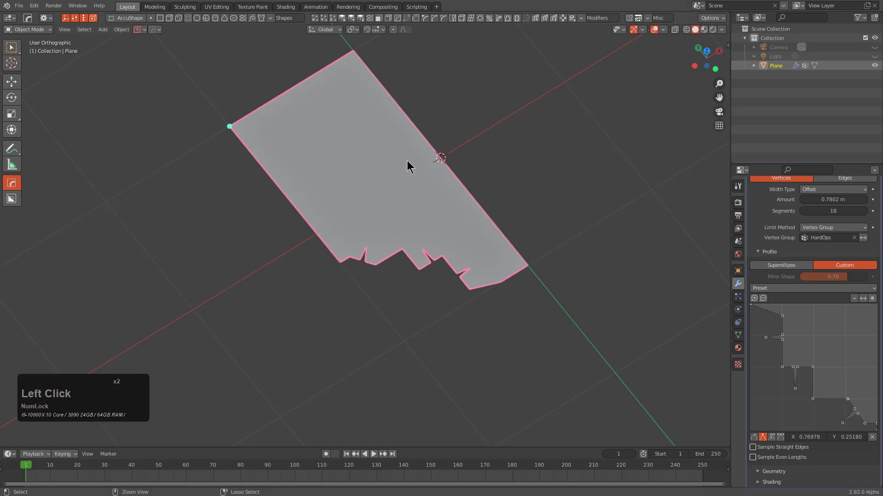
# Confirm the Profiles folder as the HardOps profile path through the preferences folder browser.
pyautogui.hotkey('ctrl', 'k')
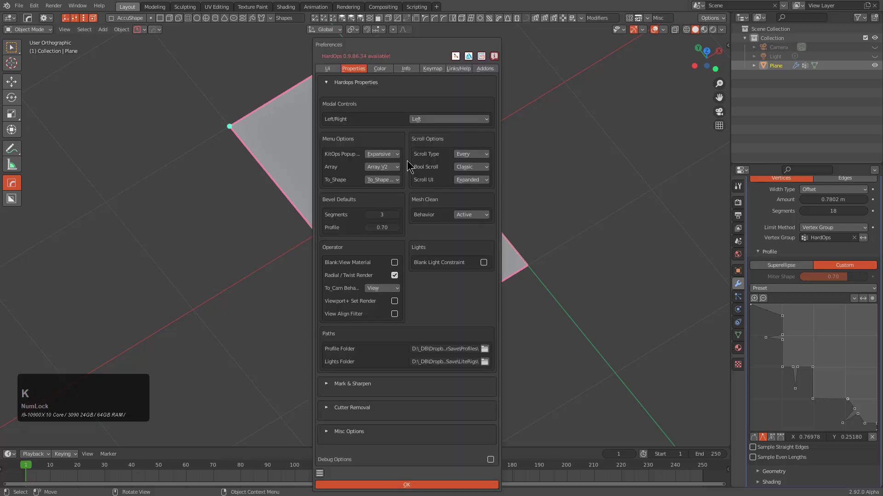
pyautogui.click(485, 349)
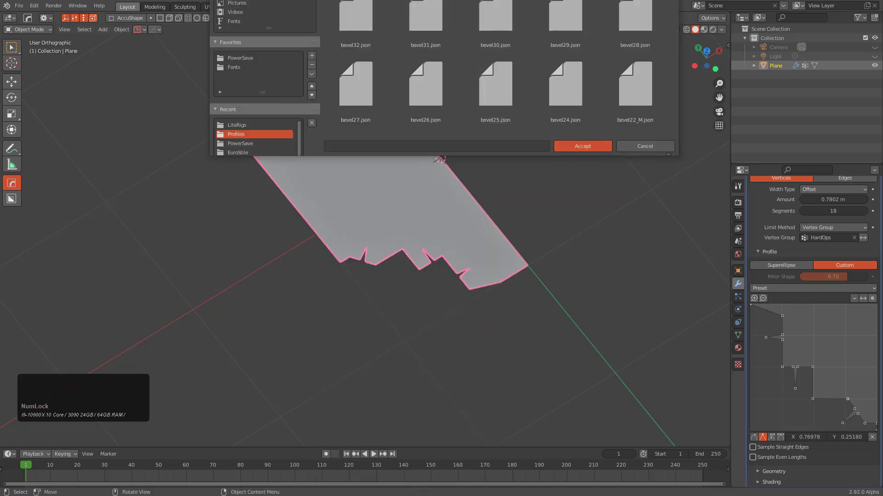
pyautogui.click(580, 145)
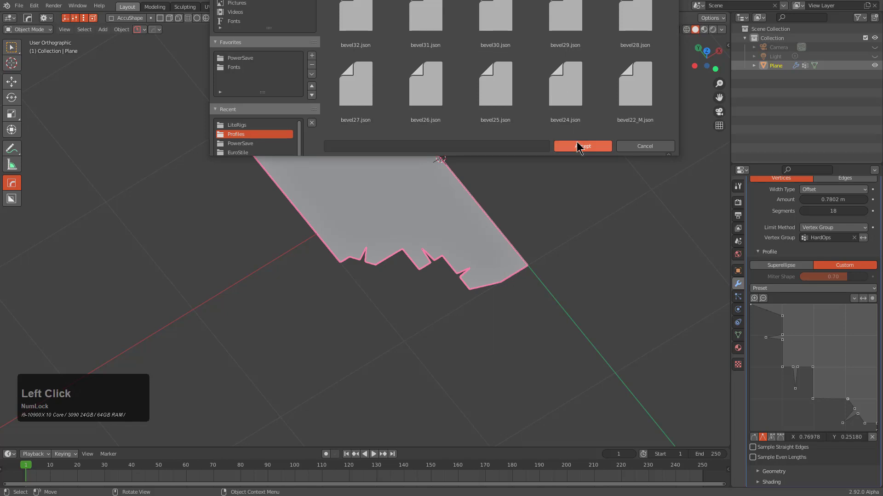
# Try out the saved custom profiles on the plane's bevel with profile scrolling in the HardOps bevel adjustment.
pyautogui.rightClick(428, 204)
pyautogui.click(423, 207)
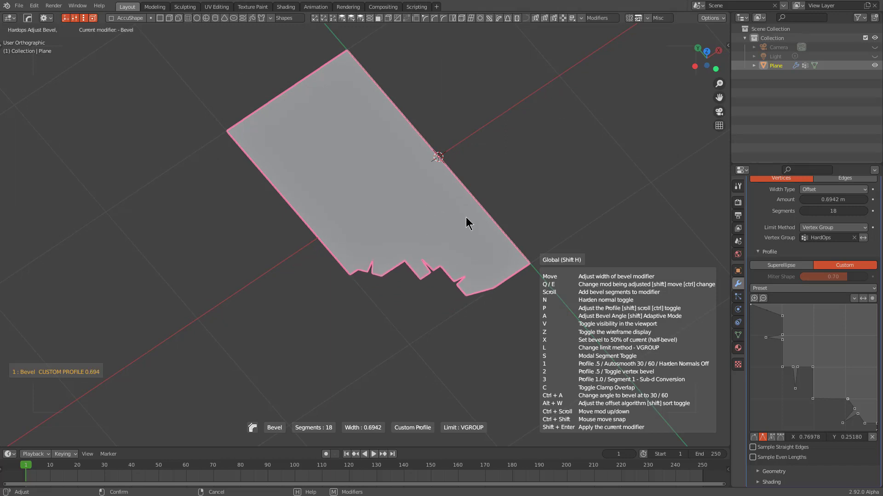
pyautogui.press('shift')
pyautogui.hotkey('shift', 'p')
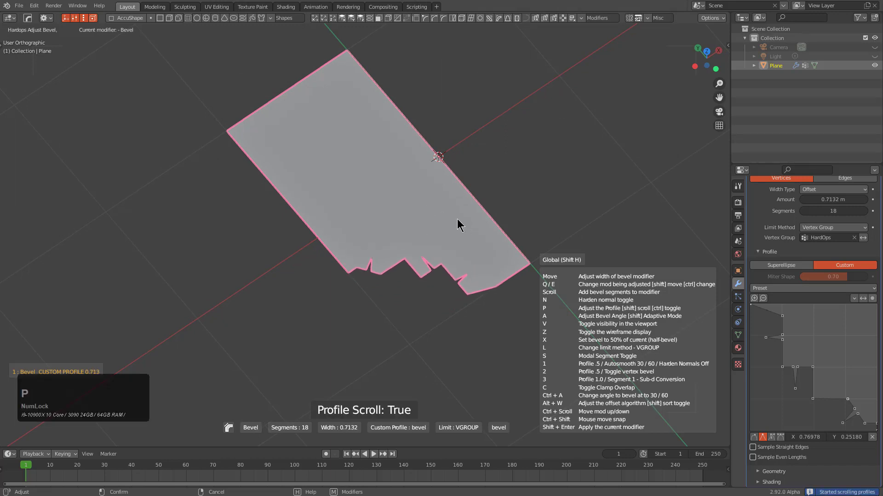
pyautogui.scroll(7, 455, 219)
pyautogui.scroll(-6, 453, 219)
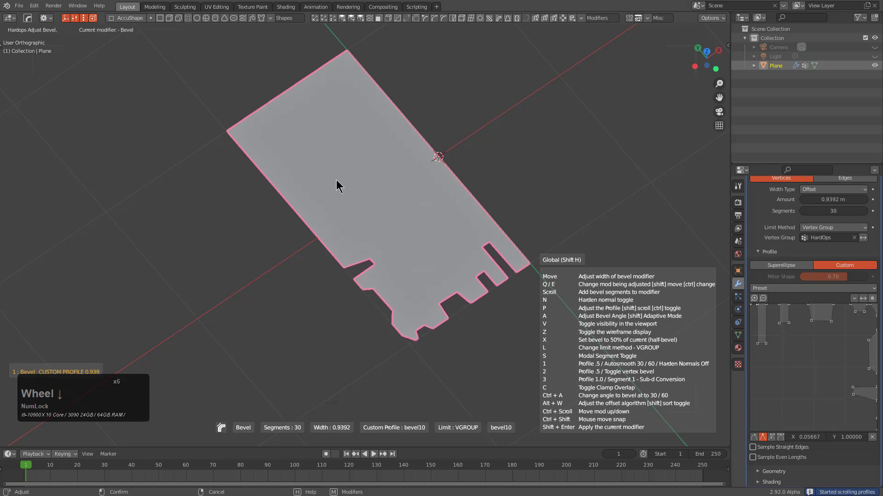
pyautogui.rightClick(308, 174)
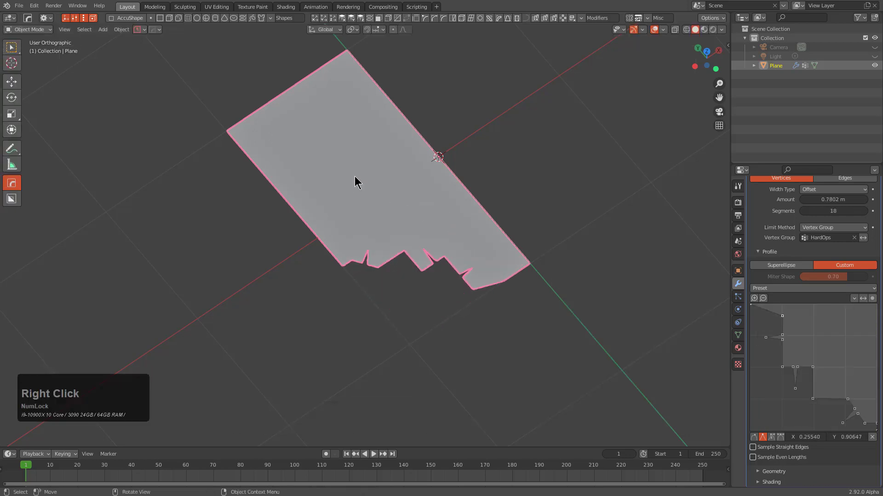
# Adjust the plane's custom-profile vertex bevel to a width of 0.7722 m.
pyautogui.press('q')
pyautogui.click(472, 251)
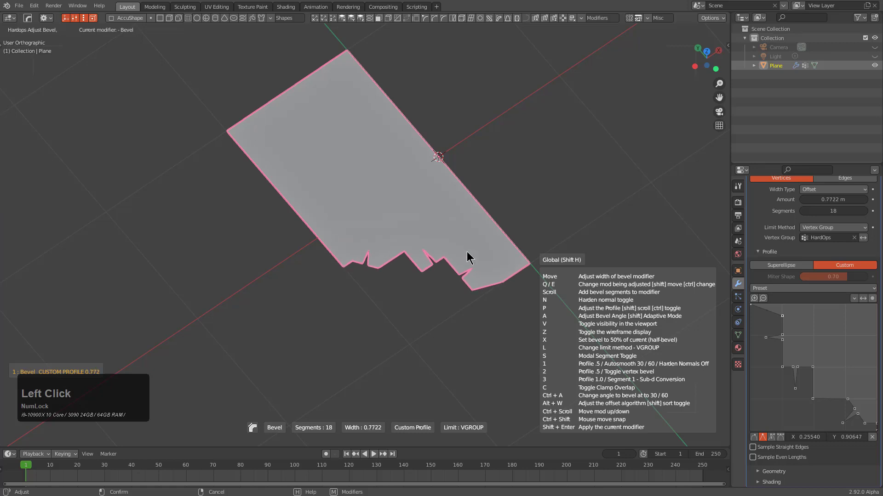
pyautogui.moveTo(467, 257); pyautogui.dragTo(529, 276, button='middle')
pyautogui.press('q')
pyautogui.moveTo(501, 324)
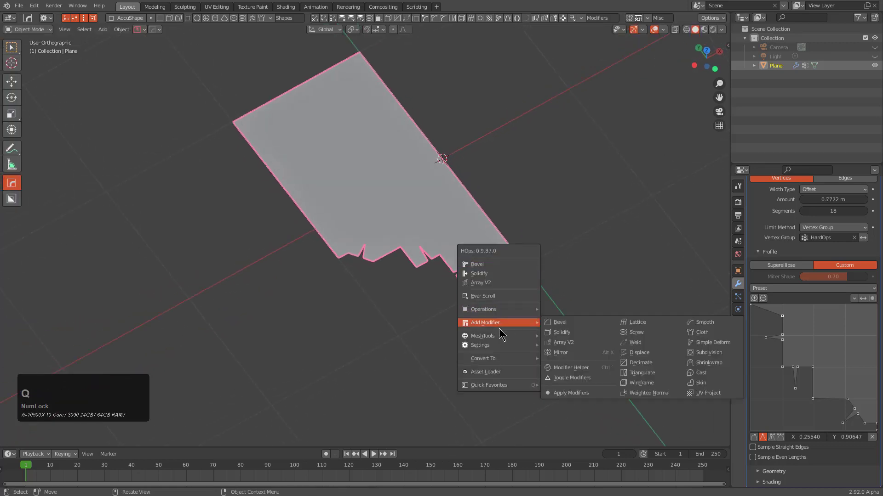
pyautogui.click(639, 331)
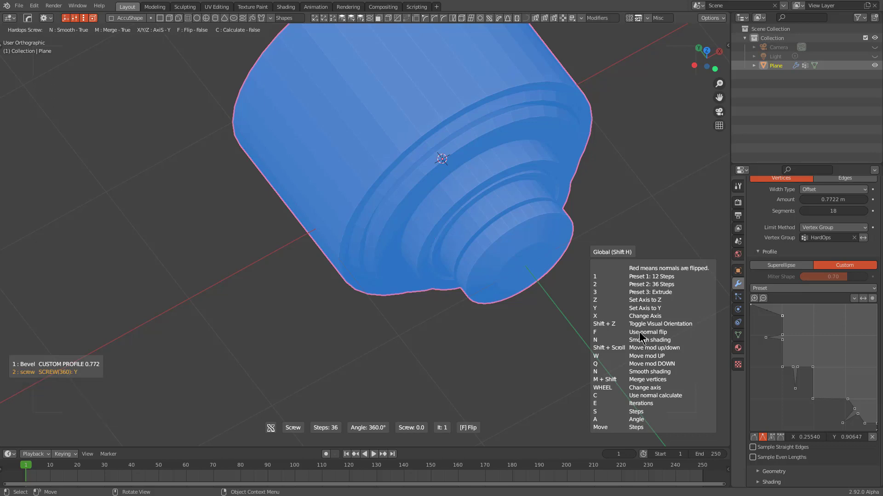
pyautogui.rightClick(639, 332)
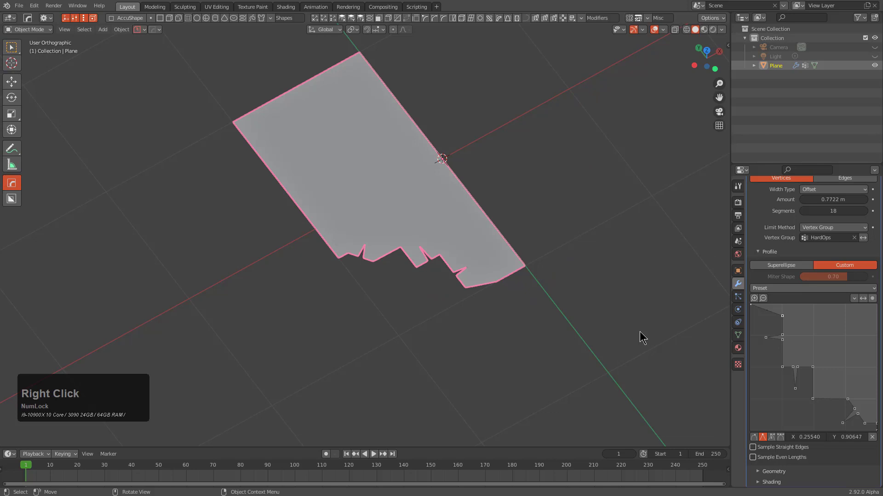
# Rotate the plane 90° about the Z axis and apply the rotation.
pyautogui.write('rz90')
pyautogui.press('KP_Enter')
pyautogui.hotkey('ctrl', 'a')
pyautogui.click(597, 276)
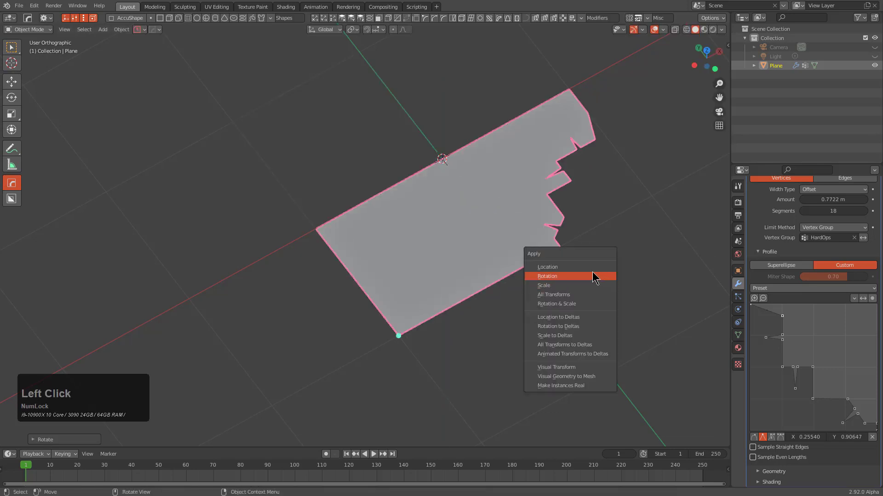
# Revolve the beveled plane 360° about the X axis with a 36-step HardOps Screw modifier.
pyautogui.moveTo(597, 276); pyautogui.dragTo(487, 254, button='middle')
pyautogui.press('q')
pyautogui.moveTo(478, 252)
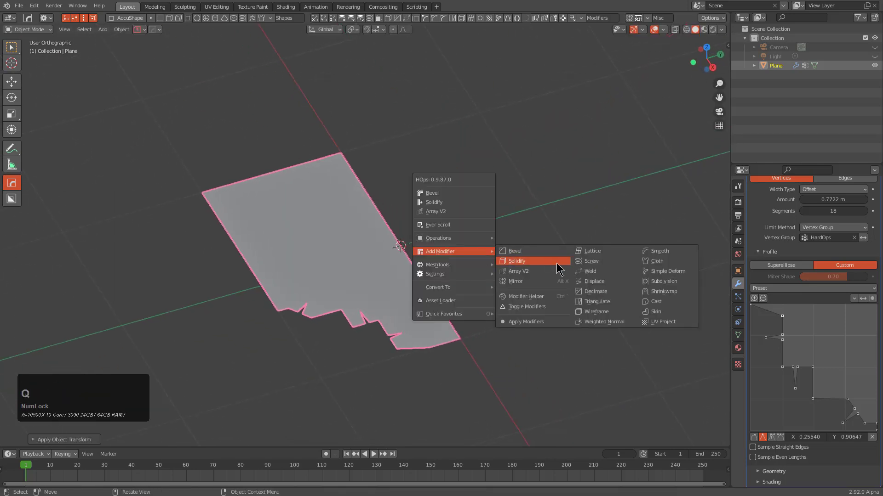
pyautogui.click(545, 263)
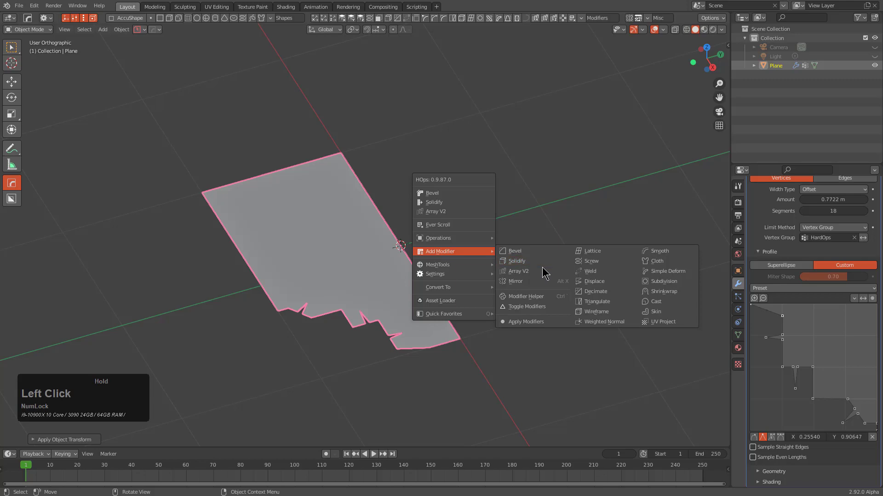
pyautogui.click(611, 261)
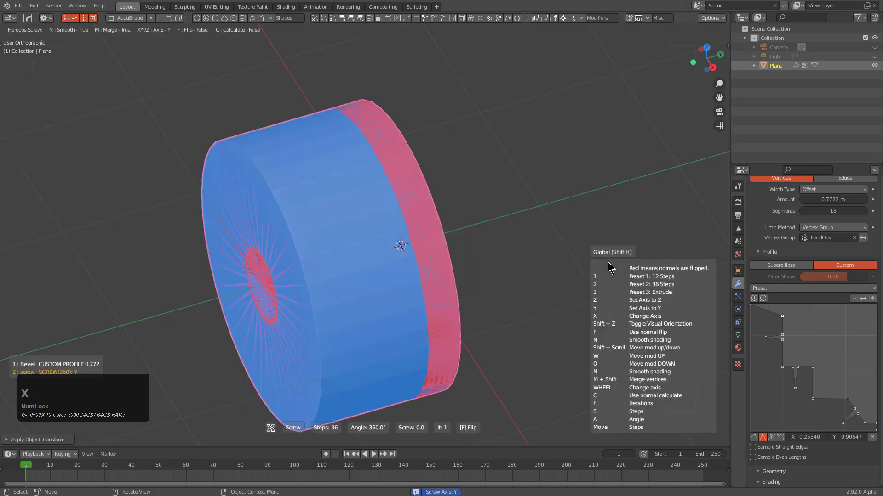
pyautogui.press('x')
pyautogui.press('x')
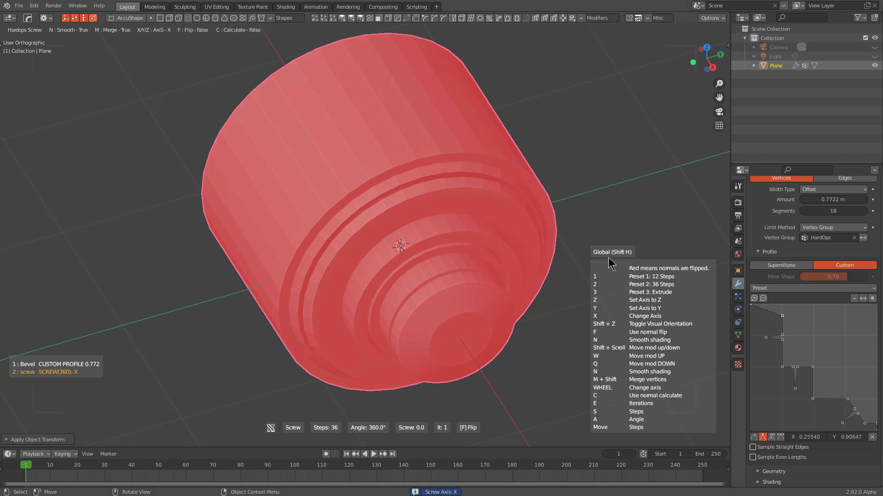
pyautogui.press('c')
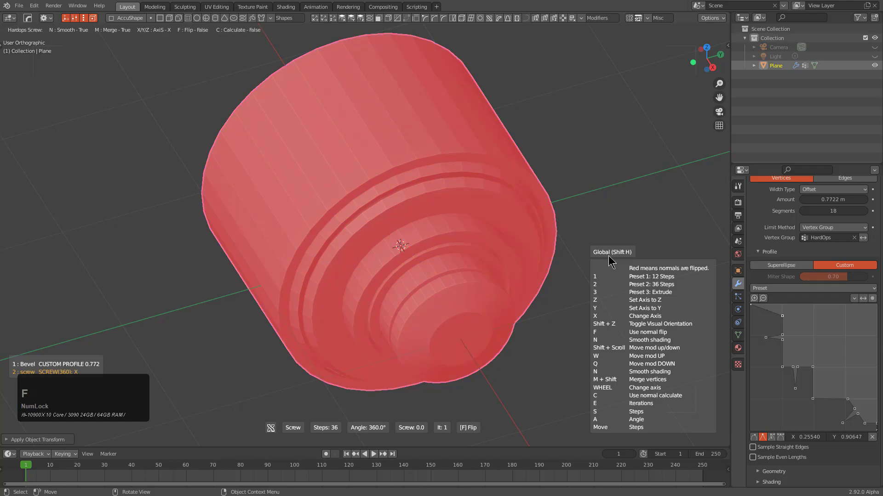
pyautogui.click(608, 256)
# Sharpen the revolved body with HardOps and adjust its autosmooth angle.
pyautogui.moveTo(608, 255); pyautogui.dragTo(491, 260, button='middle')
pyautogui.scroll(2, 409, 193)
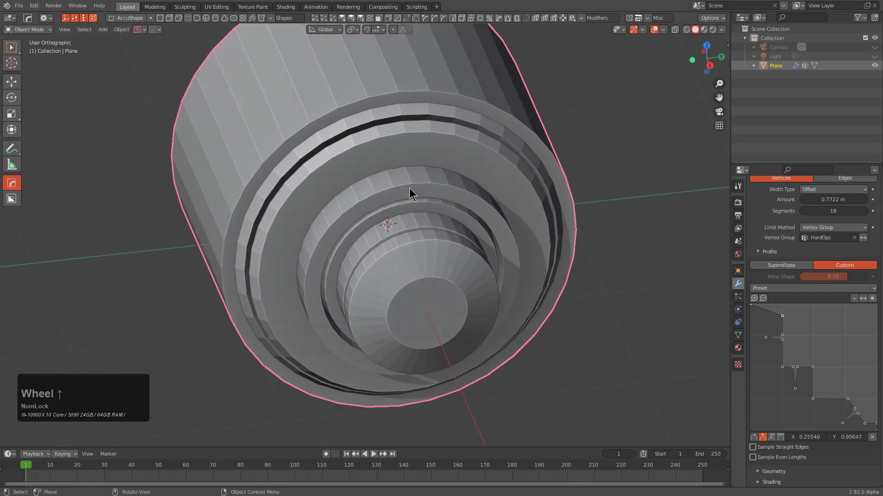
pyautogui.moveTo(410, 193); pyautogui.dragTo(426, 208, button='middle')
pyautogui.press('q')
pyautogui.click(397, 149)
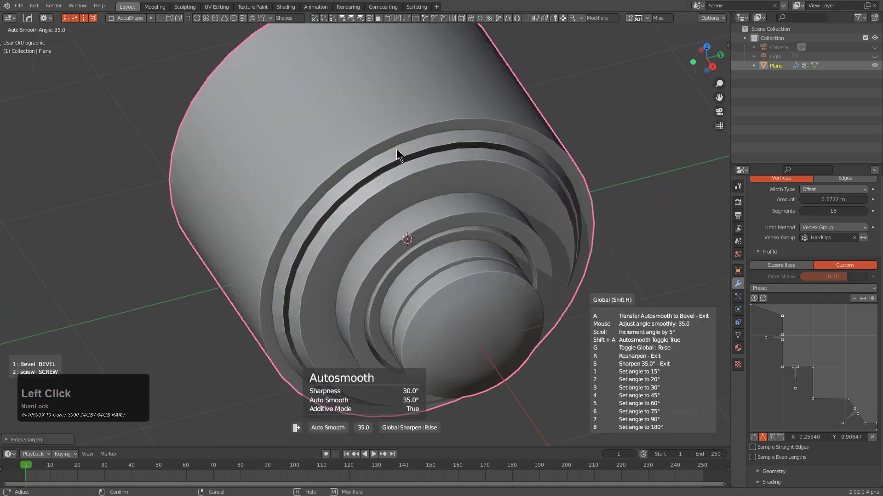
pyautogui.scroll(-1, 398, 149)
pyautogui.click(397, 148)
# Cut a round hole about 1.009 deep into the center of the tip with a BoxCutter circle.
pyautogui.moveTo(397, 149); pyautogui.dragTo(437, 260, button='middle')
pyautogui.press('d')
pyautogui.click(427, 263)
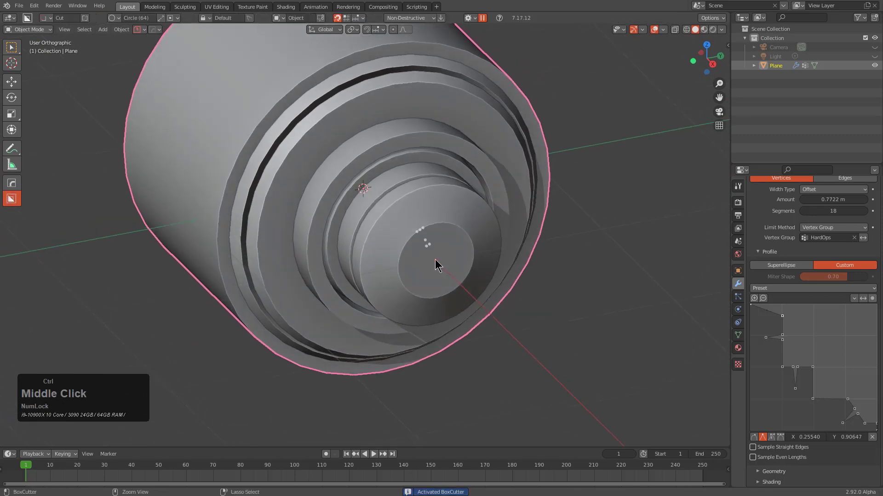
pyautogui.moveTo(436, 261); pyautogui.dragTo(468, 270)
pyautogui.click(385, 180)
# Cut a slant-sided Ngon notch about 1.846 deep into the body's rim on the negative Y side, from the right view.
pyautogui.scroll(-2, 376, 221)
pyautogui.keyDown('alt'); pyautogui.moveTo(376, 221); pyautogui.dragTo(417, 238, button='middle'); pyautogui.keyUp('alt')
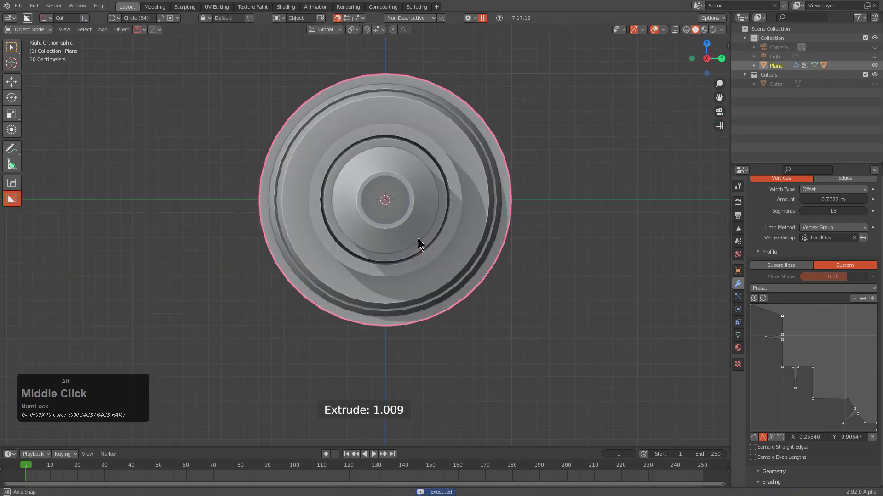
pyautogui.press('d')
pyautogui.click(394, 269)
pyautogui.click(243, 149)
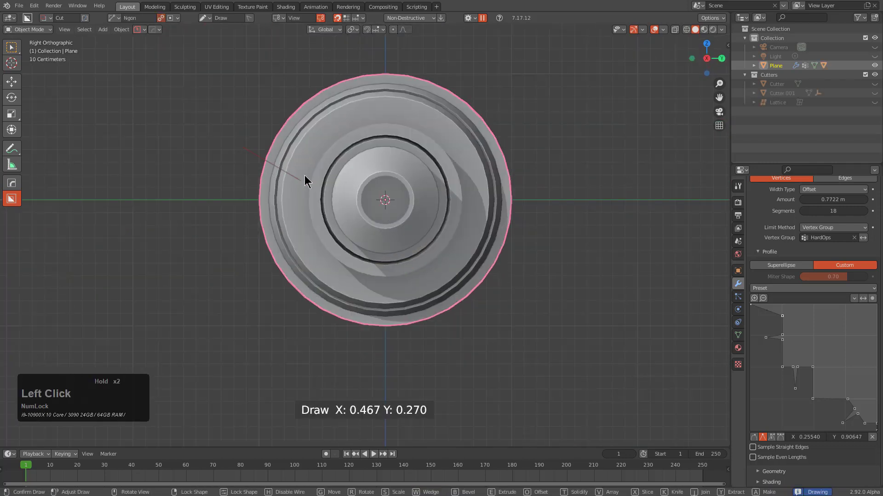
pyautogui.click(300, 180)
pyautogui.doubleClick(238, 277)
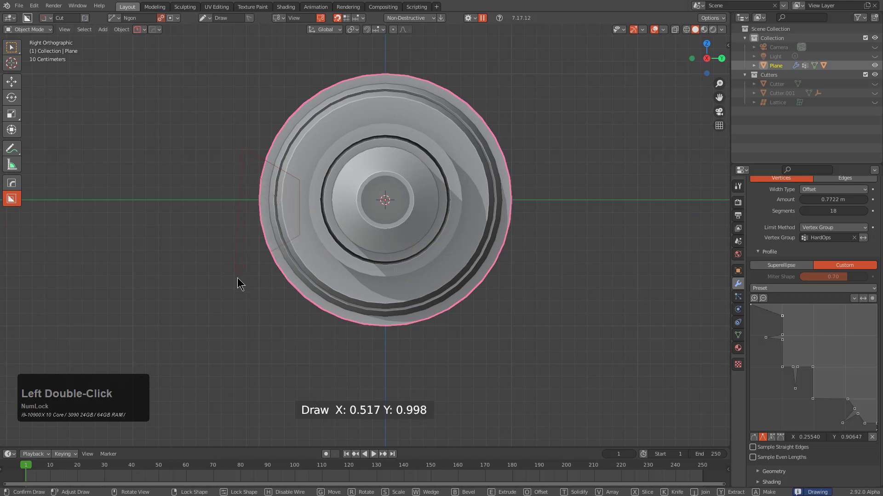
pyautogui.moveTo(237, 278); pyautogui.dragTo(338, 254, button='middle')
pyautogui.click(346, 281)
# Mirror the notched body across its local Z axis with a HardOps mirror modifier.
pyautogui.keyDown('shift'); pyautogui.moveTo(285, 215); pyautogui.dragTo(382, 228, button='middle'); pyautogui.keyUp('shift')
pyautogui.scroll(2, 390, 226)
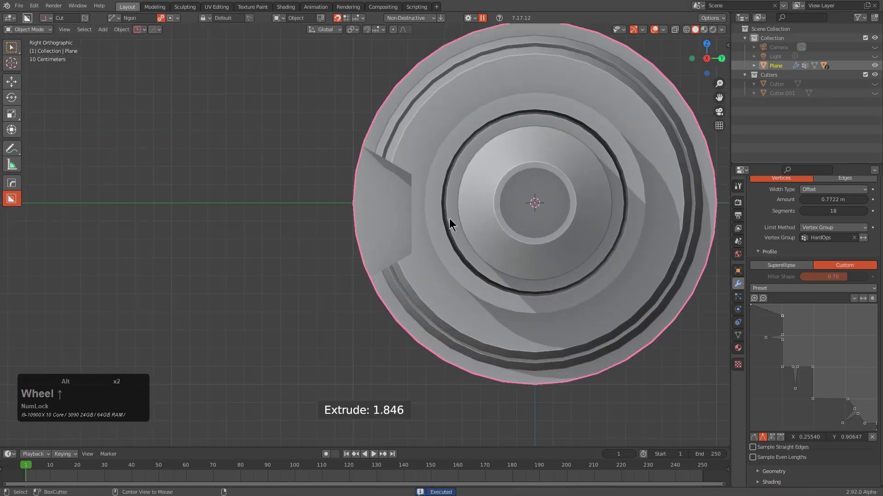
pyautogui.hotkey('alt', 'x')
pyautogui.press('x')
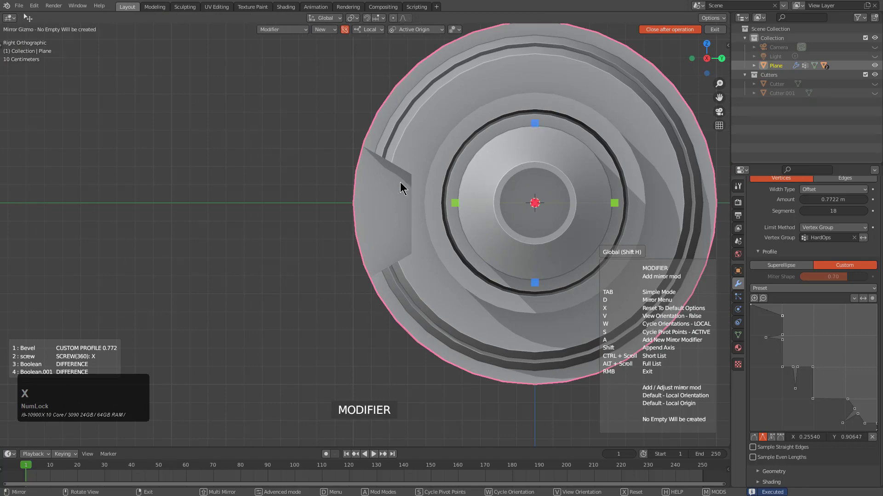
pyautogui.moveTo(400, 182); pyautogui.dragTo(494, 244, button='middle')
pyautogui.hotkey('alt', 'x')
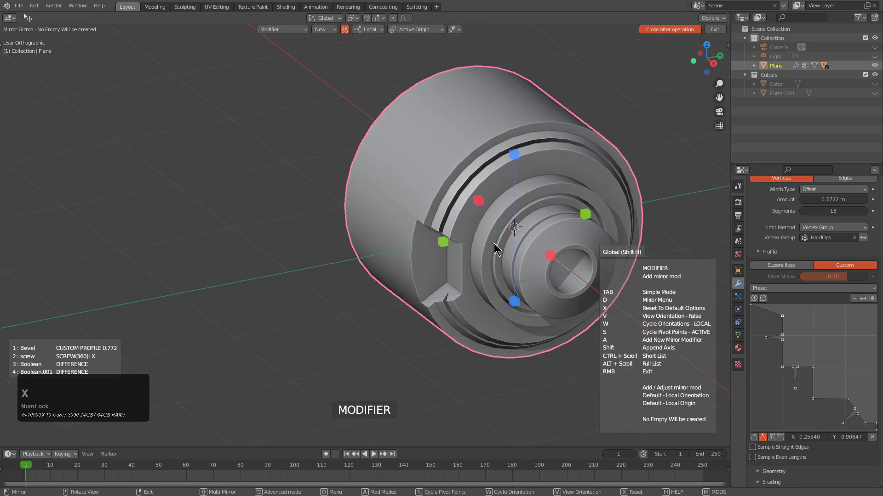
pyautogui.click(515, 155)
# Cut a narrow rectangular slot lengthwise along the body's outer surface, centered on the rim notch, with a BoxCutter box.
pyautogui.keyDown('alt'); pyautogui.moveTo(471, 270); pyautogui.dragTo(454, 240, button='middle'); pyautogui.keyUp('alt')
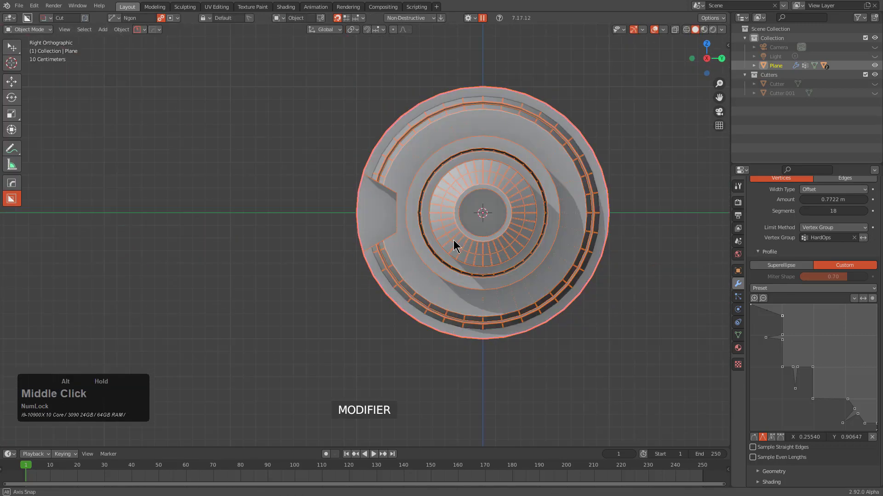
pyautogui.scroll(5, 392, 222)
pyautogui.press('d')
pyautogui.click(380, 206)
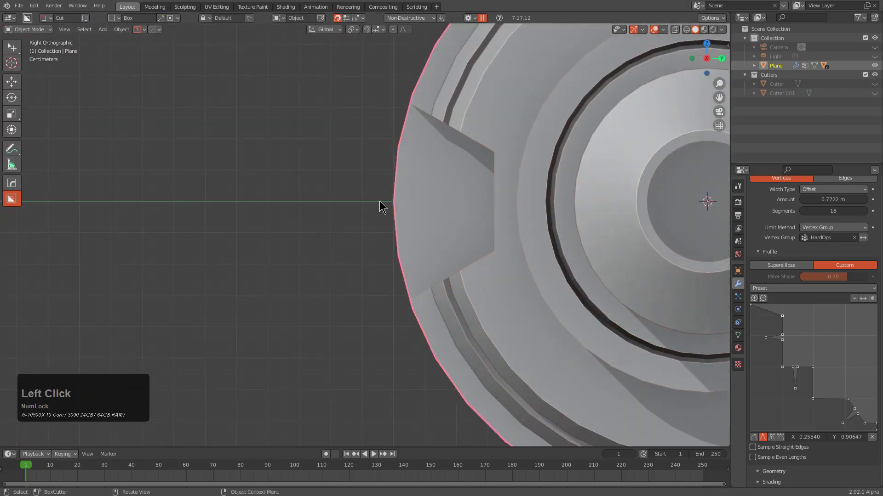
pyautogui.moveTo(370, 187)
pyautogui.mouseDown()
pyautogui.moveTo(410, 202)
pyautogui.moveTo(427, 221)
pyautogui.mouseUp()
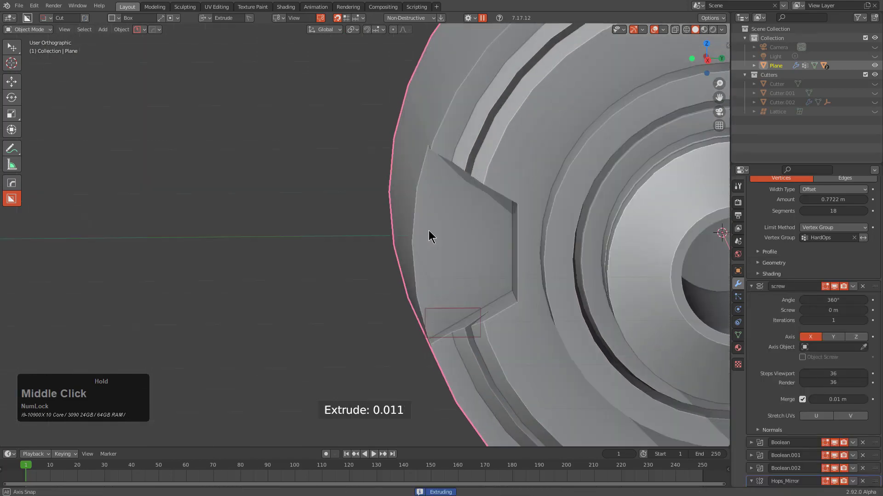
pyautogui.moveTo(429, 237); pyautogui.dragTo(412, 222, button='middle')
pyautogui.click(270, 173)
pyautogui.scroll(-3, 486, 282)
pyautogui.moveTo(486, 285)
pyautogui.mouseDown(button='middle')
pyautogui.moveTo(343, 277)
pyautogui.moveTo(305, 247)
pyautogui.mouseUp(button='middle')
pyautogui.scroll(3, 236, 147)
pyautogui.moveTo(231, 142); pyautogui.dragTo(296, 183)
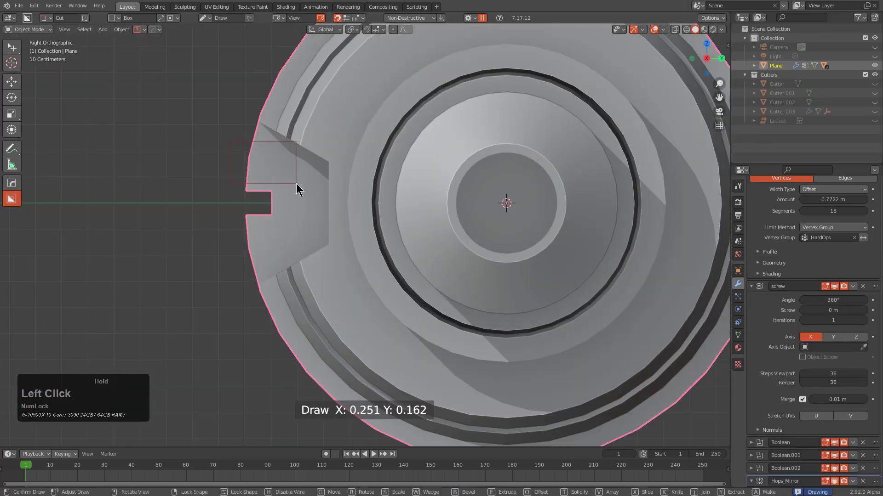
pyautogui.rightClick(296, 183)
# Cut a second, smaller slant-sided Ngon step about 1.914 deep inside the rim notch around the slot.
pyautogui.press('d')
pyautogui.moveTo(233, 133); pyautogui.dragTo(298, 180)
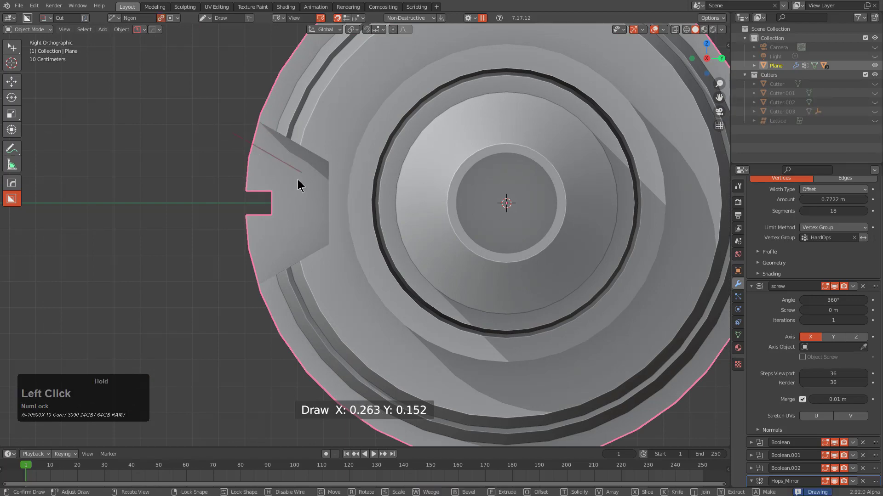
pyautogui.click(298, 180)
pyautogui.click(302, 229)
pyautogui.moveTo(211, 276); pyautogui.dragTo(315, 291, button='middle')
pyautogui.click(383, 296)
# Cut a wedge-shaped box about 0.351 deep into the outer surface where the slot meets the rim notch.
pyautogui.scroll(-2, 383, 294)
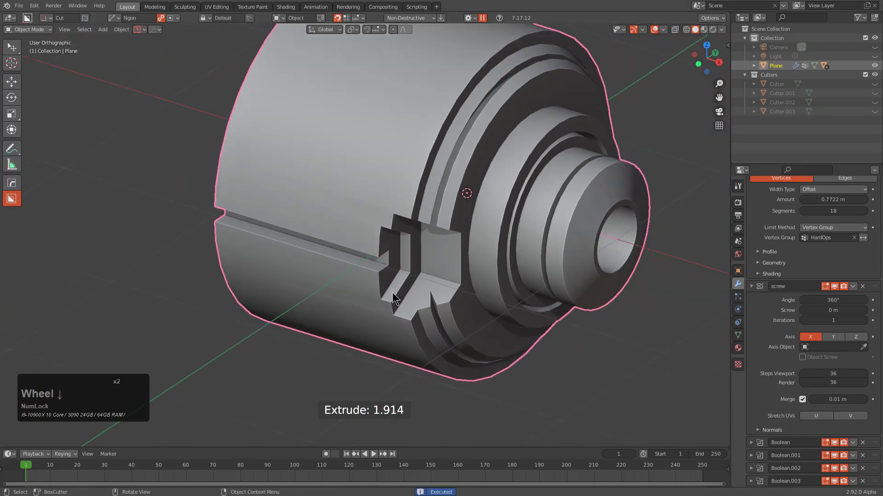
pyautogui.moveTo(356, 194); pyautogui.dragTo(360, 181, button='middle')
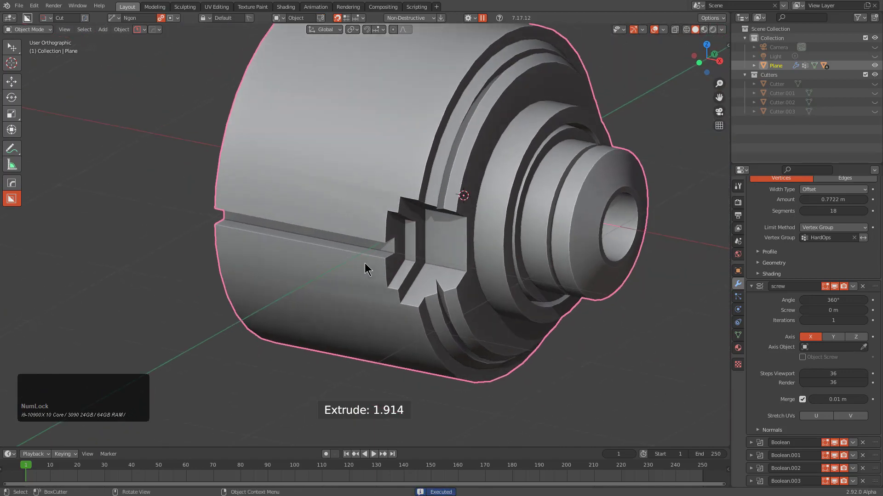
pyautogui.moveTo(365, 263); pyautogui.dragTo(317, 216, button='middle')
pyautogui.scroll(-1, 351, 217)
pyautogui.scroll(3, 311, 214)
pyautogui.scroll(1, 329, 218)
pyautogui.press('d')
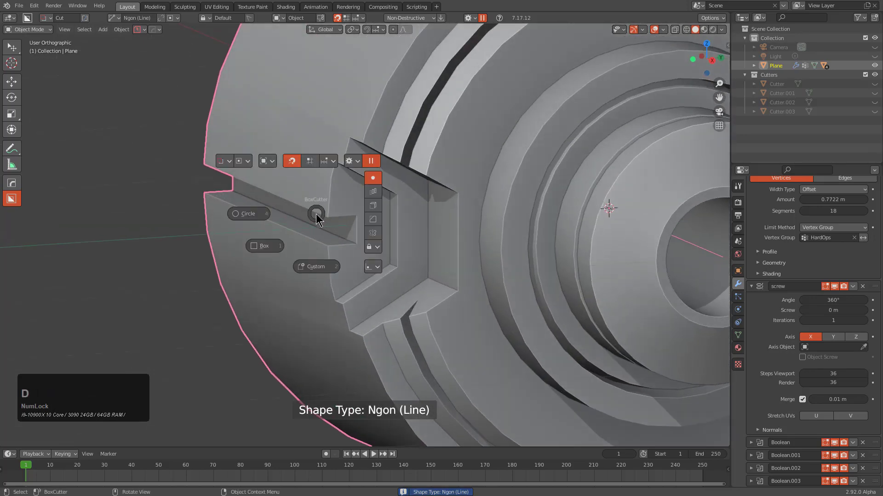
pyautogui.click(275, 247)
pyautogui.moveTo(344, 186)
pyautogui.mouseDown()
pyautogui.moveTo(341, 259)
pyautogui.moveTo(288, 288)
pyautogui.moveTo(285, 278)
pyautogui.mouseUp()
pyautogui.press('w')
pyautogui.click(252, 244)
pyautogui.scroll(-3, 391, 260)
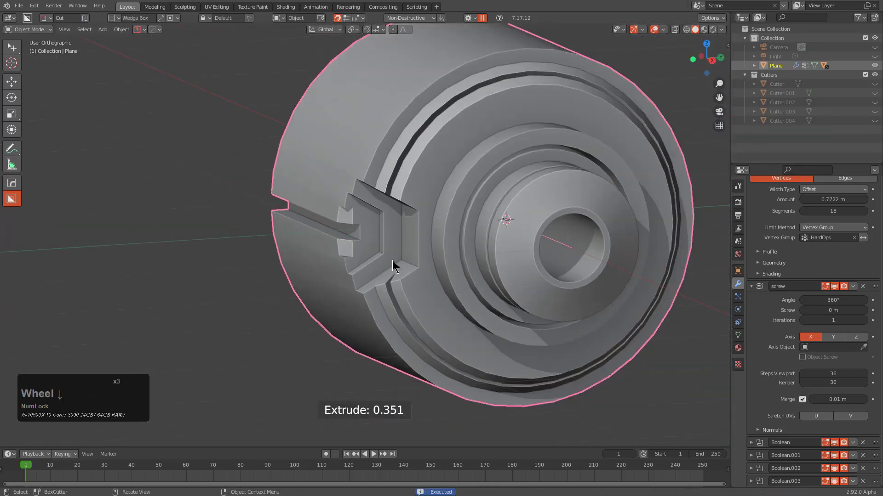
# Cut a non-wedged box pocket about 0.632 deep into the inner wall of the rim notch.
pyautogui.moveTo(393, 260); pyautogui.dragTo(387, 231, button='middle')
pyautogui.scroll(2, 375, 252)
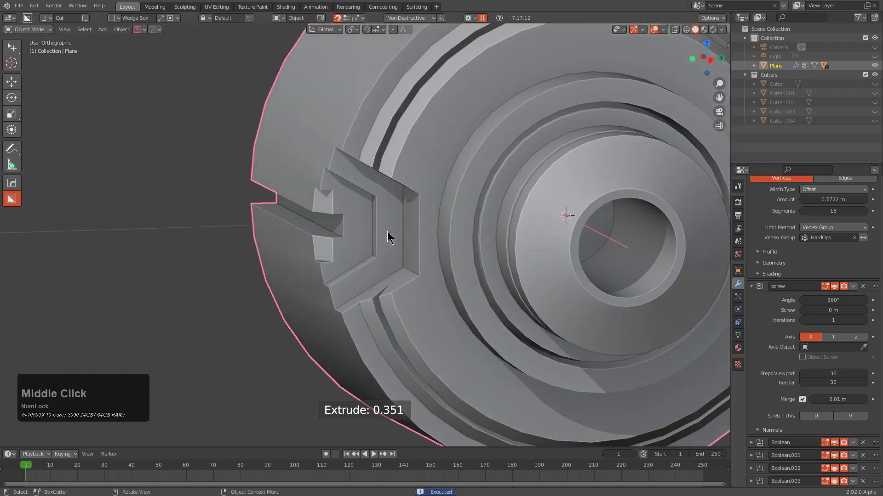
pyautogui.moveTo(423, 202); pyautogui.dragTo(408, 261)
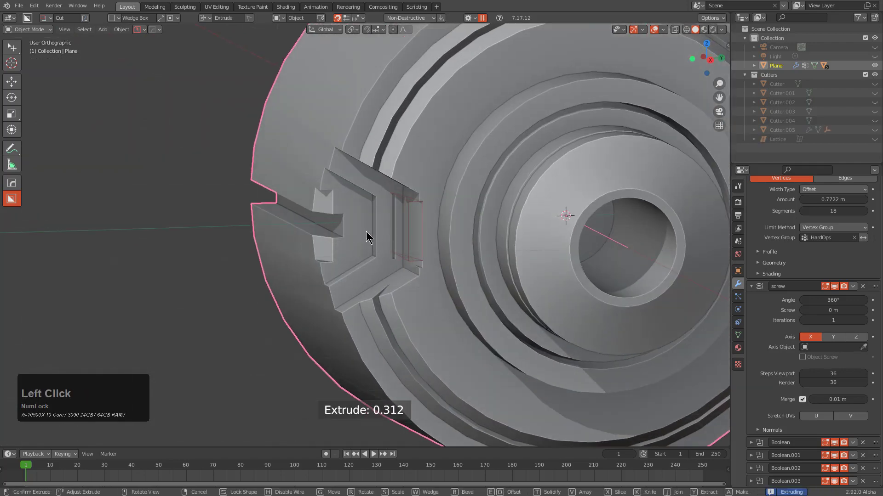
pyautogui.press('w')
pyautogui.press('w')
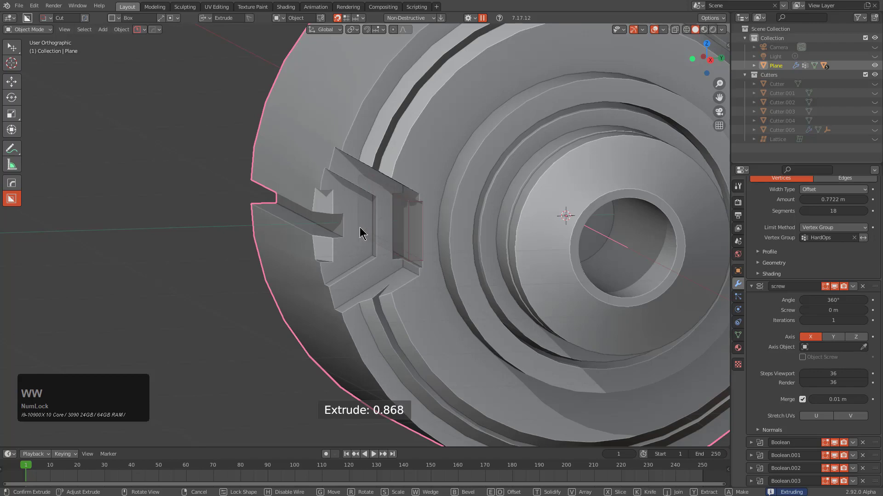
pyautogui.click(371, 225)
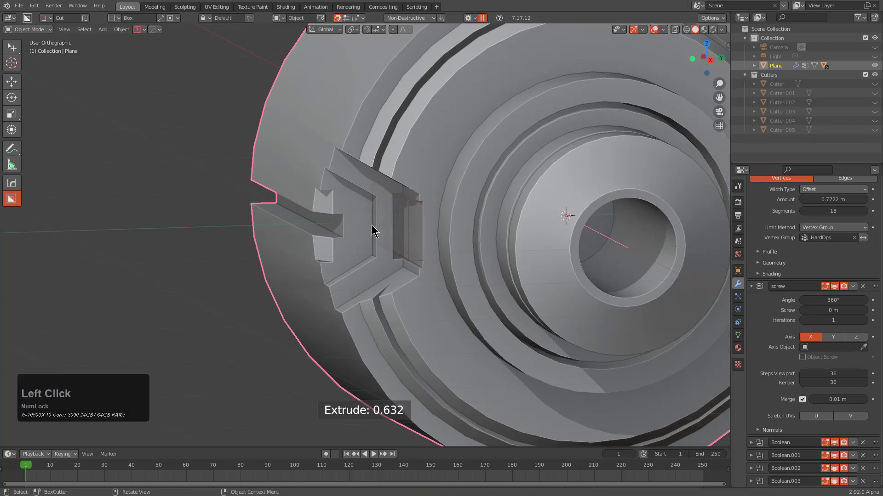
# Cut a tall narrow box about 0.079 deep beside the notch pocket, with its corners beveled about 0.009.
pyautogui.moveTo(372, 225)
pyautogui.mouseDown(button='middle')
pyautogui.moveTo(396, 244)
pyautogui.moveTo(425, 208)
pyautogui.mouseUp(button='middle')
pyautogui.moveTo(425, 208); pyautogui.dragTo(407, 283)
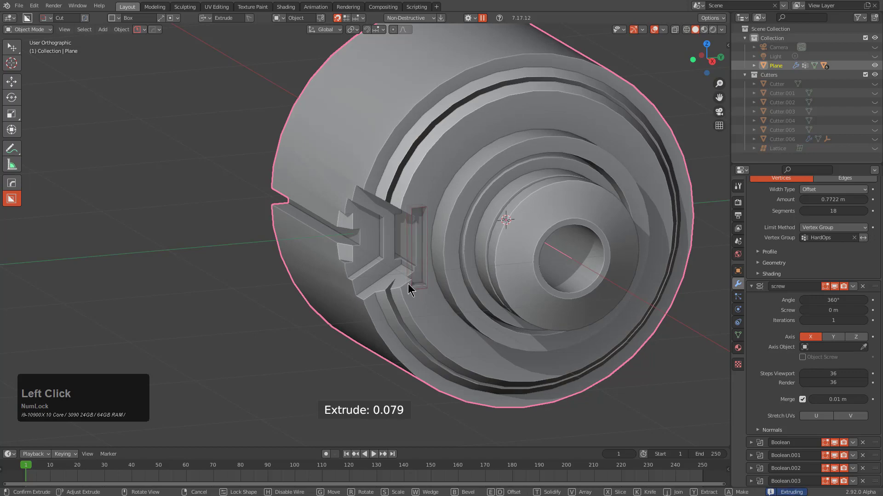
pyautogui.press('b')
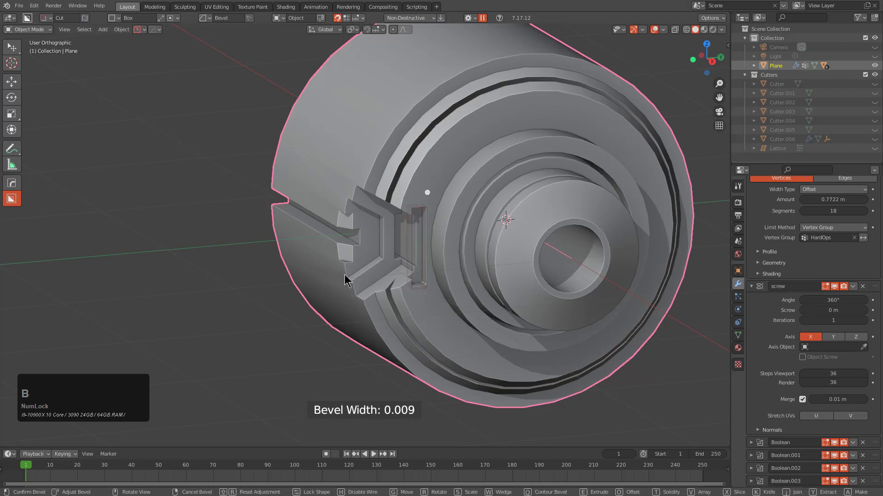
pyautogui.click(346, 274)
pyautogui.moveTo(346, 274); pyautogui.dragTo(374, 266, button='middle')
pyautogui.scroll(-1, 438, 256)
# Use HardOps Ever Scroll to create a duplicate of the body with only its bevel, screw and first two Boolean modifiers applied.
pyautogui.moveTo(437, 256); pyautogui.dragTo(392, 258, button='middle')
pyautogui.press('q')
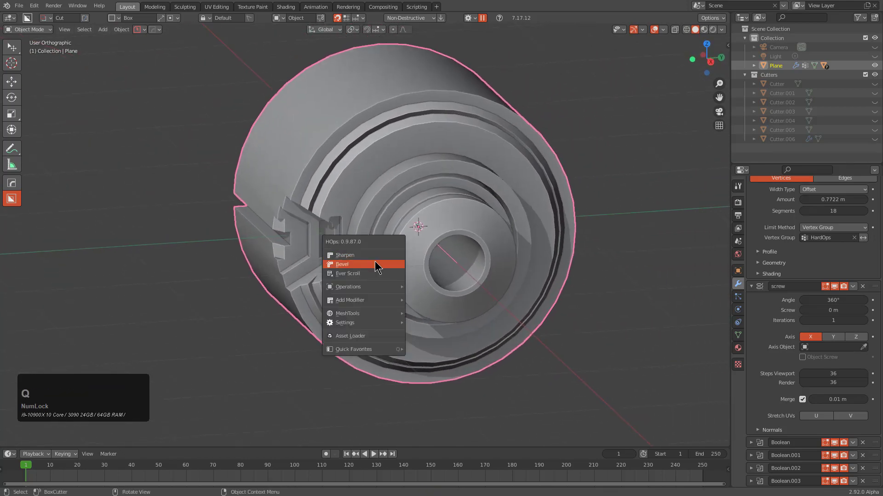
pyautogui.click(366, 273)
pyautogui.scroll(3, 366, 273)
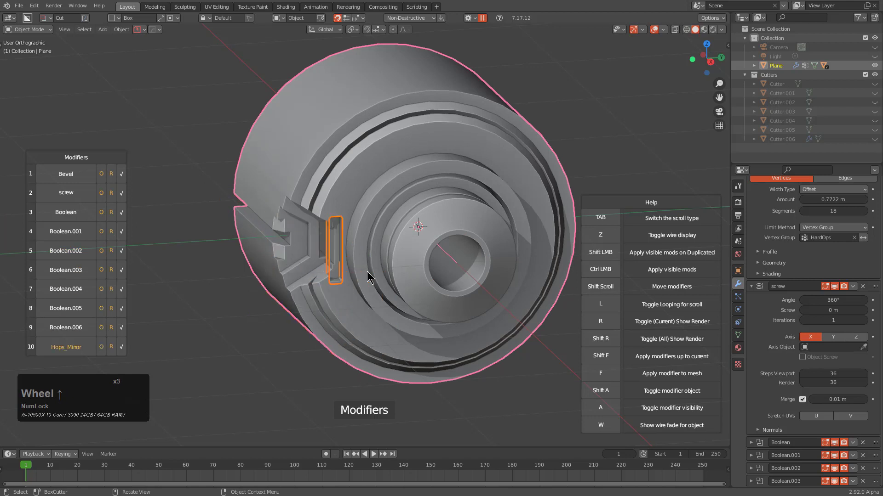
pyautogui.scroll(-8, 367, 271)
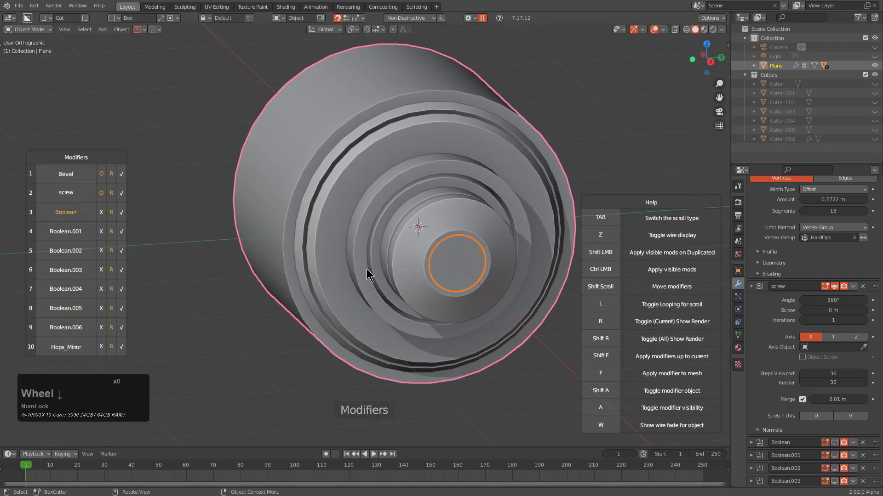
pyautogui.scroll(5, 367, 271)
pyautogui.scroll(-3, 366, 274)
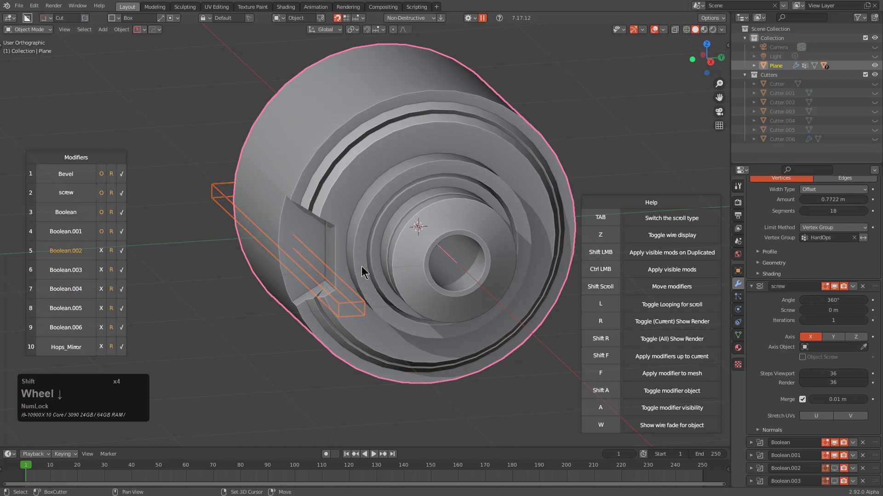
pyautogui.keyDown('shift'); pyautogui.click(362, 271); pyautogui.keyUp('shift')
# Delete all of the duplicate's geometry except the edge loop running along the inner side of the rim groove.
pyautogui.moveTo(362, 271); pyautogui.dragTo(396, 265, button='middle')
pyautogui.press('Tab')
pyautogui.scroll(2, 395, 257)
pyautogui.press('2')
pyautogui.keyDown('alt'); pyautogui.click(383, 165); pyautogui.keyUp('alt')
pyautogui.moveTo(398, 203); pyautogui.dragTo(377, 138, button='middle')
pyautogui.scroll(2, 377, 138)
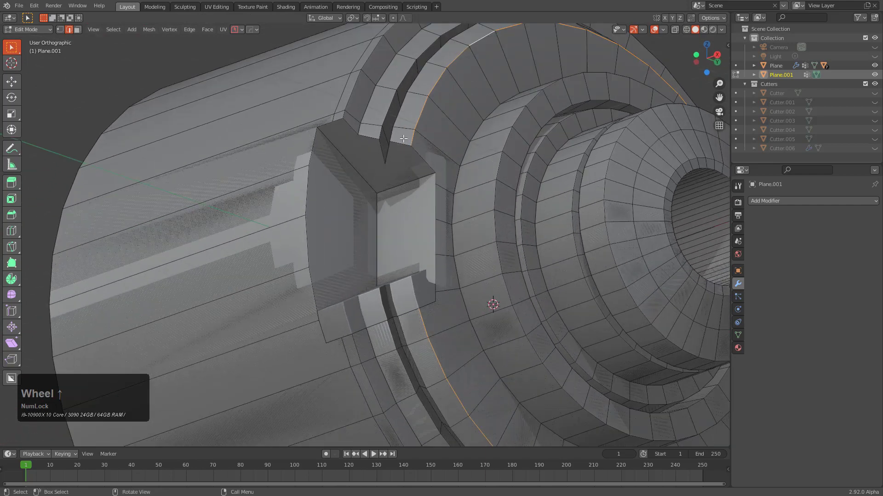
pyautogui.press('1')
pyautogui.hotkey('ctrl', 'i')
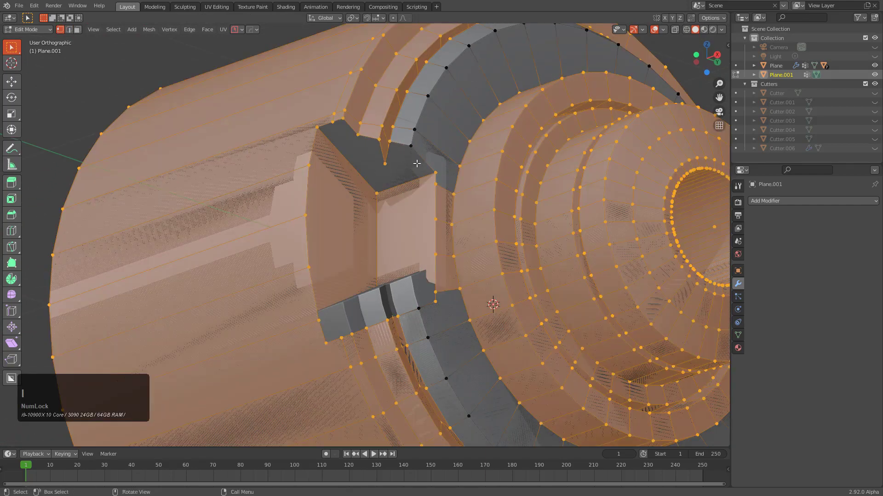
pyautogui.press('x')
pyautogui.click(415, 164)
# Adjust the loop's upper end vertex at the notch and extrude it along X into the notch.
pyautogui.scroll(-2, 413, 184)
pyautogui.moveTo(413, 195); pyautogui.dragTo(478, 212, button='middle')
pyautogui.click(388, 199)
pyautogui.scroll(1, 409, 227)
pyautogui.click(399, 195)
pyautogui.scroll(3, 478, 211)
pyautogui.press('g')
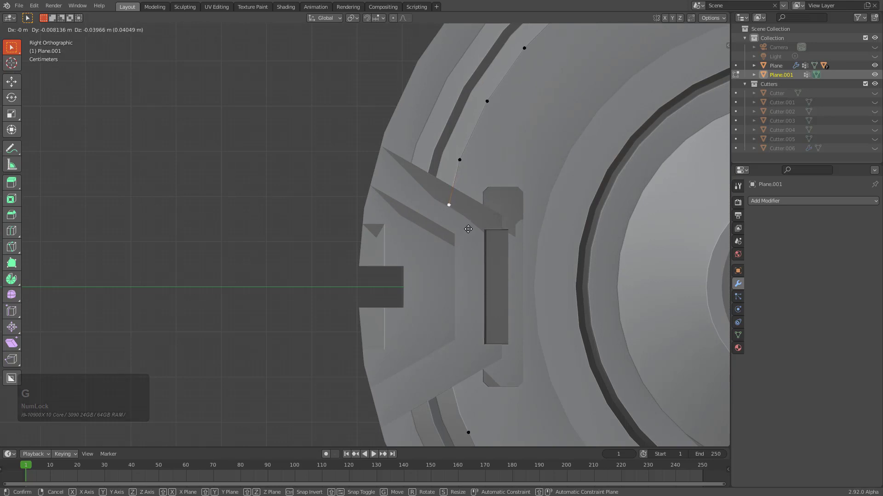
pyautogui.click(469, 229)
pyautogui.moveTo(468, 229); pyautogui.dragTo(542, 232, button='middle')
pyautogui.press('e')
pyautogui.press('x')
pyautogui.click(485, 216)
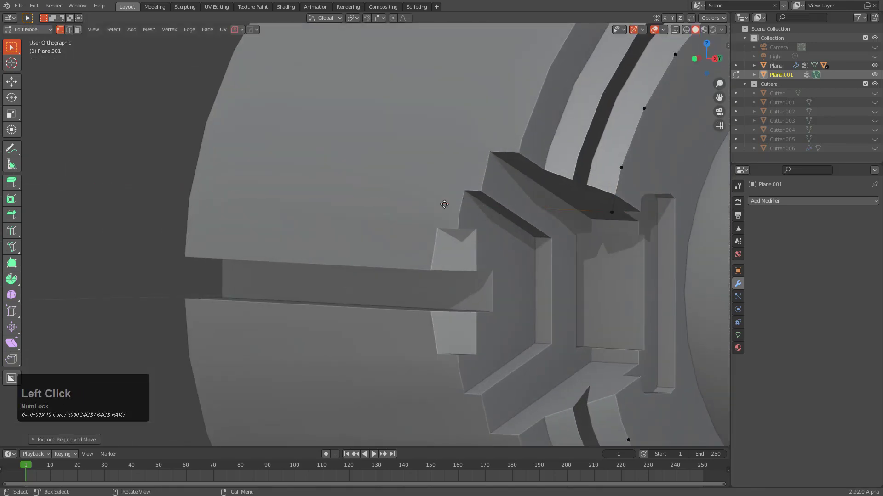
# Round the loop's corner at the notch with a vertex bevel about 0.0451 m wide and 3 segments.
pyautogui.moveTo(484, 216); pyautogui.dragTo(585, 240, button='middle')
pyautogui.scroll(1, 595, 245)
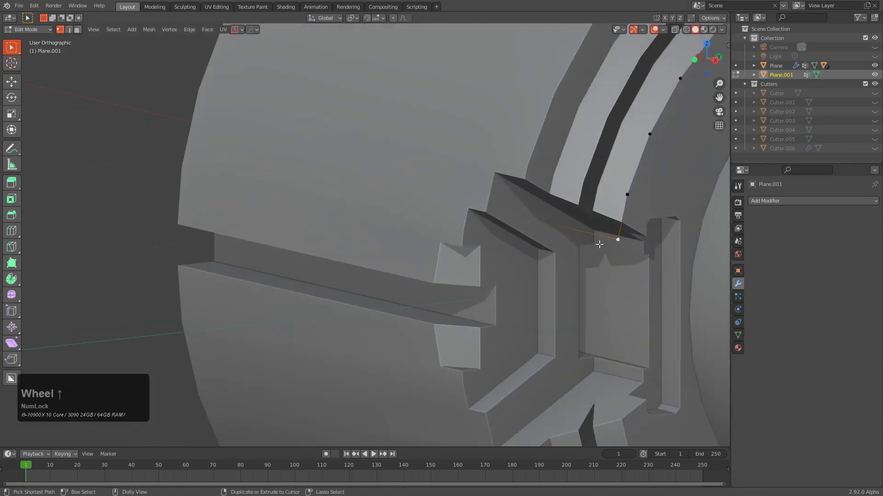
pyautogui.hotkey('ctrl', 'shift', 'b')
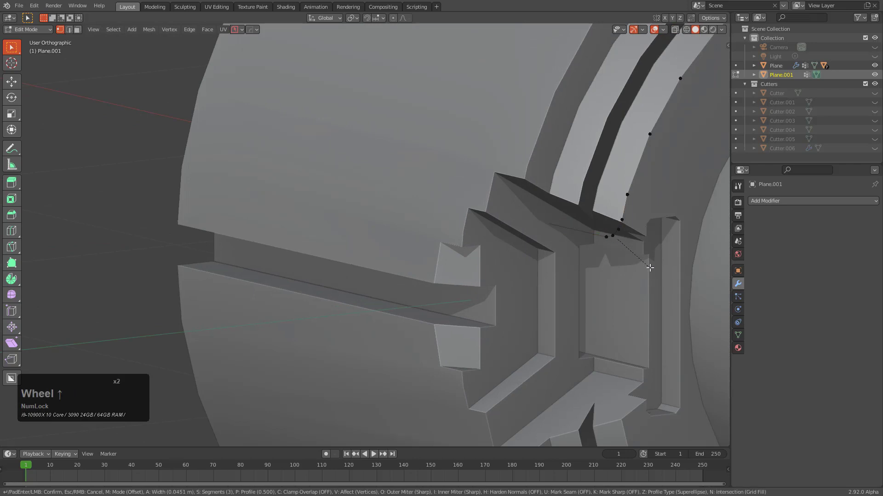
pyautogui.moveTo(649, 267); pyautogui.dragTo(459, 253, button='middle')
# Shift the whole edge loop slightly along X and give it a level 1 subdivision.
pyautogui.press('g')
pyautogui.press('y')
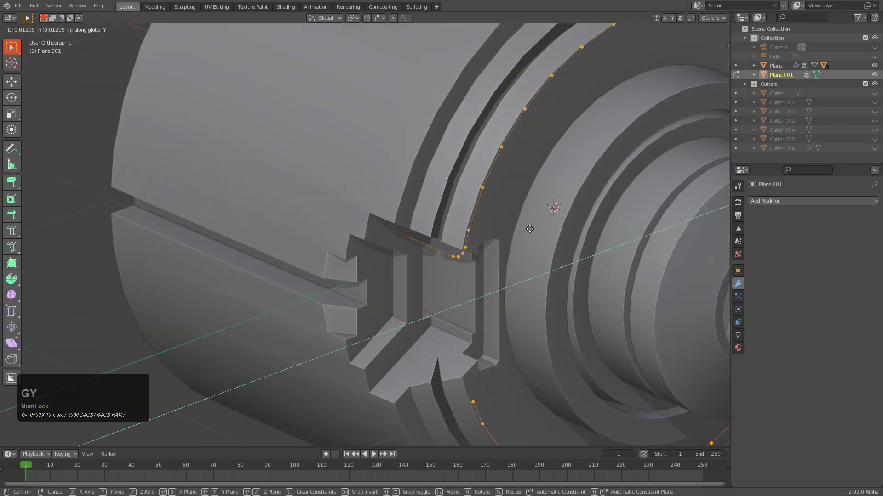
pyautogui.press('x')
pyautogui.click(538, 233)
pyautogui.press('Tab')
pyautogui.scroll(-2, 490, 237)
pyautogui.keyDown('shift'); pyautogui.moveTo(537, 225); pyautogui.dragTo(458, 221, button='middle'); pyautogui.keyUp('shift')
pyautogui.hotkey('ctrl', '1')
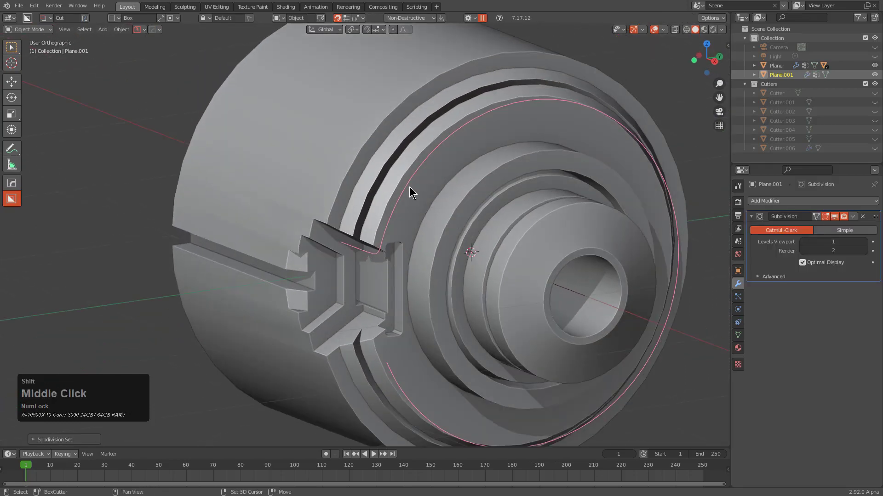
# Mirror the edge loop across the body's local Z axis with a HardOps mirror modifier.
pyautogui.keyDown('shift'); pyautogui.click(469, 226); pyautogui.keyUp('shift')
pyautogui.hotkey('alt', 'x')
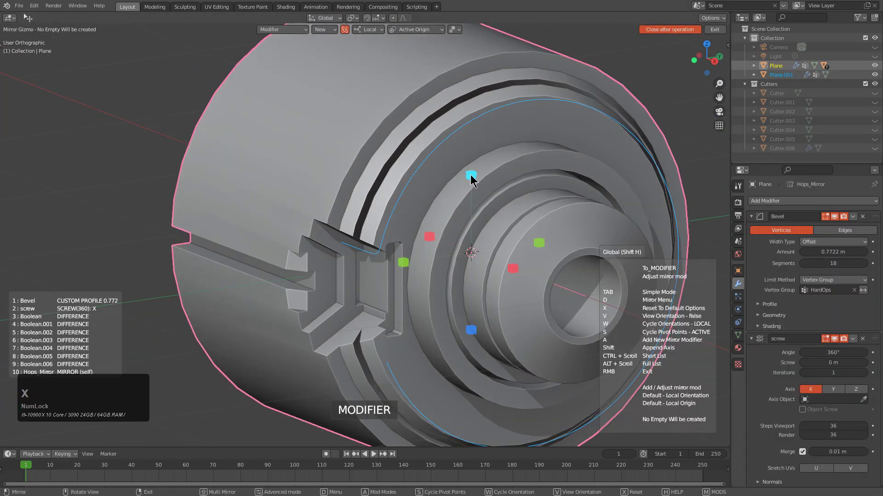
pyautogui.click(471, 176)
pyautogui.hotkey('alt', 'a')
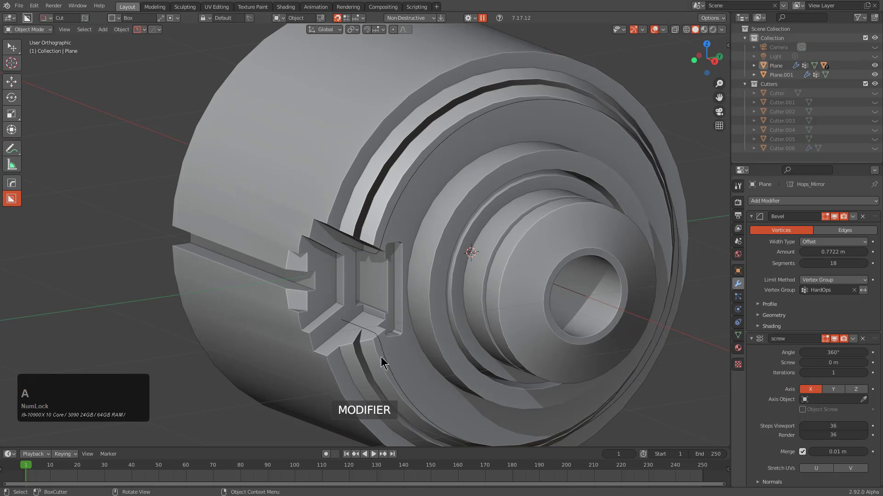
# Convert the mirrored loop to a smooth-shaded curve tube about 0.042 wide with HardOps Curve/Extract.
pyautogui.click(380, 347)
pyautogui.press('q')
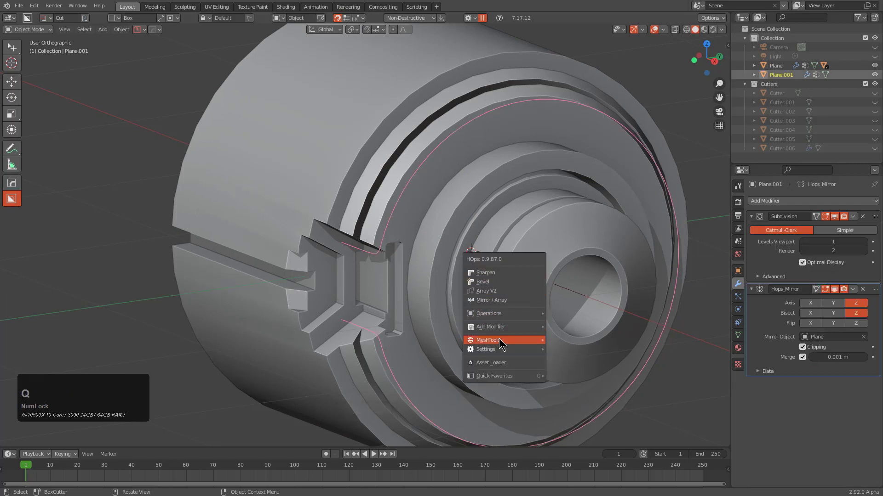
pyautogui.moveTo(501, 345)
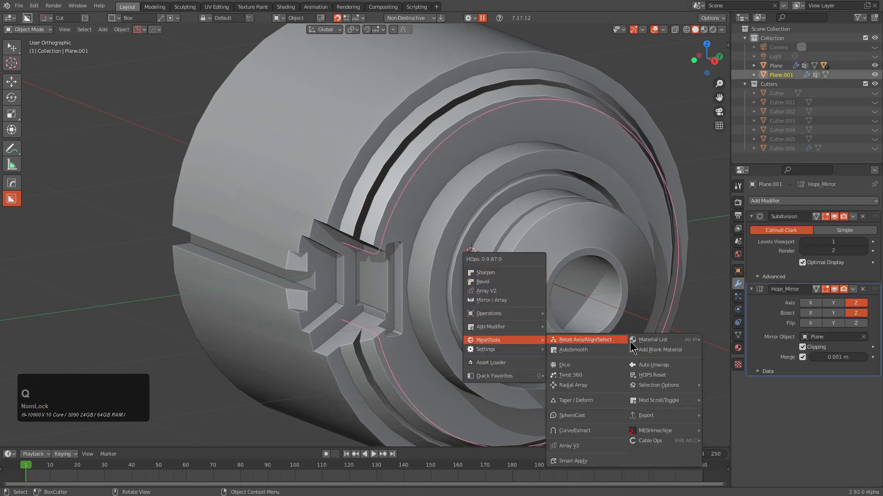
pyautogui.click(582, 432)
pyautogui.press('s')
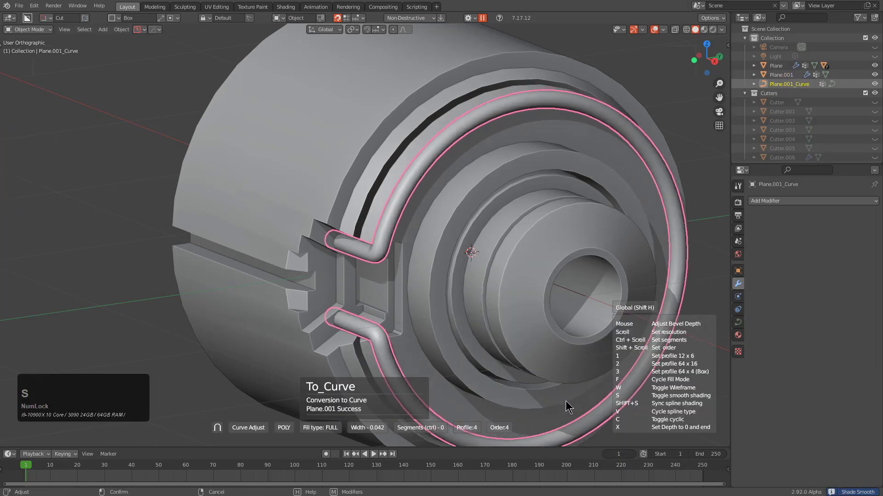
pyautogui.click(567, 401)
# Cut a flat across the hub's neck with a BoxCutter box about 0.227 by 0.288 drawn in front view.
pyautogui.scroll(-3, 503, 270)
pyautogui.moveTo(503, 270); pyautogui.dragTo(512, 222, button='middle')
pyautogui.scroll(3, 442, 233)
pyautogui.click(469, 225)
pyautogui.scroll(2, 512, 223)
pyautogui.press('d')
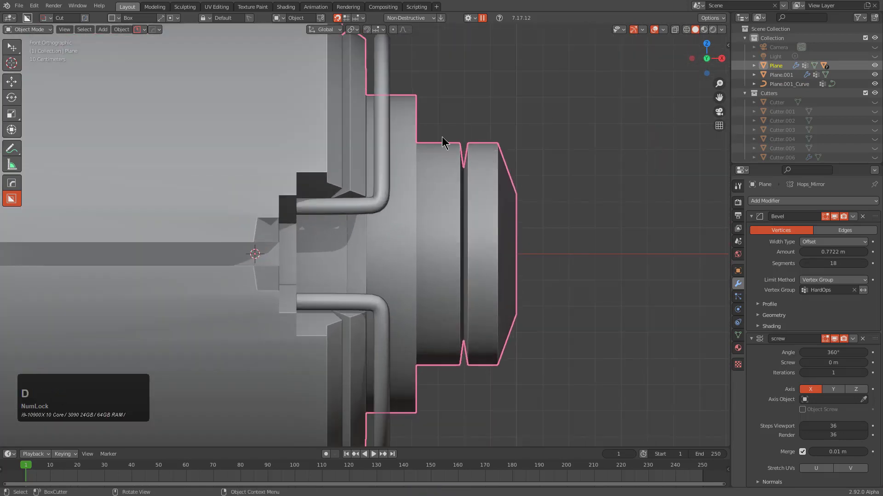
pyautogui.moveTo(428, 107); pyautogui.dragTo(487, 182)
pyautogui.moveTo(487, 181); pyautogui.dragTo(419, 214, button='middle')
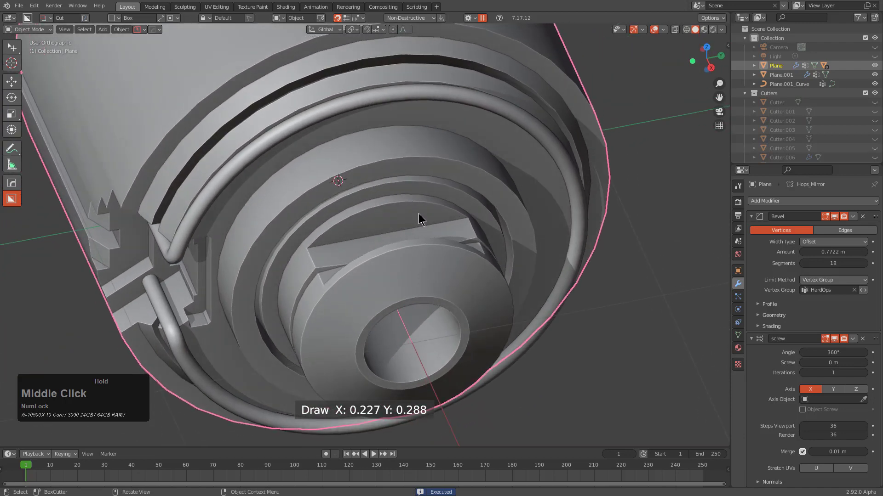
# Switch the BoxCutter cutter shape to a circle.
pyautogui.press('d')
pyautogui.click(371, 173)
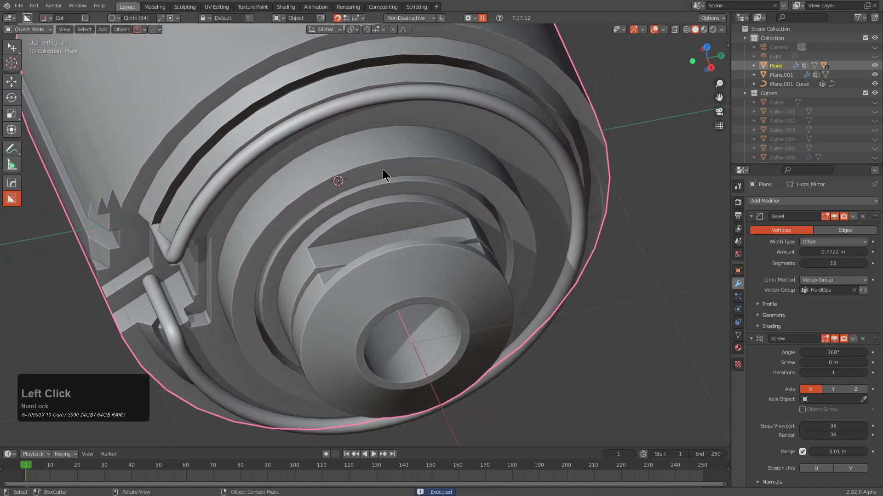
pyautogui.moveTo(382, 169); pyautogui.dragTo(400, 176)
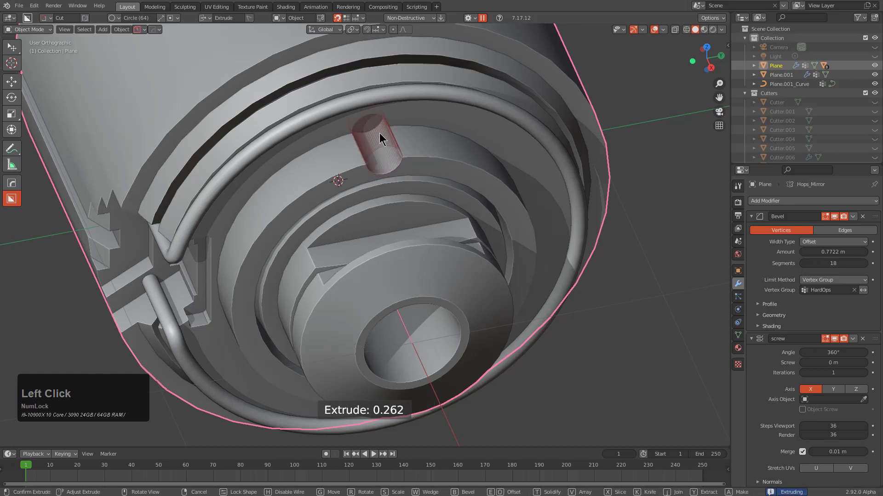
pyautogui.press('e')
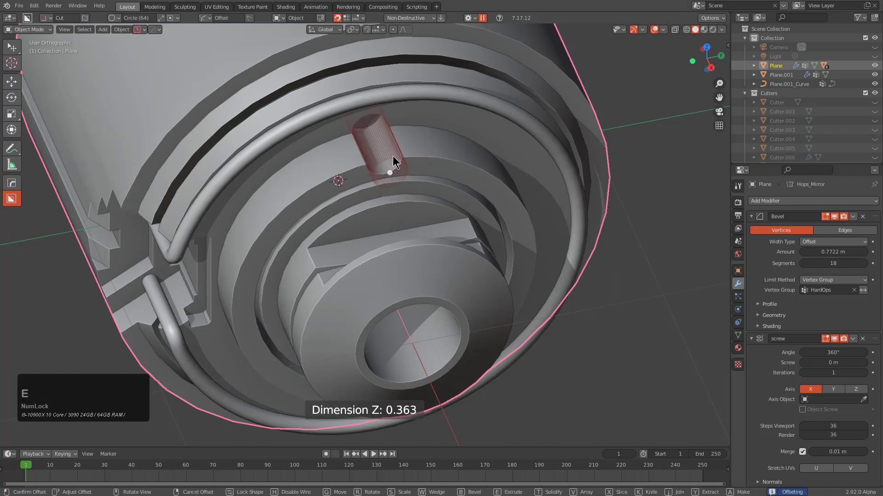
pyautogui.keyDown('shift'); pyautogui.click(404, 170); pyautogui.keyUp('shift')
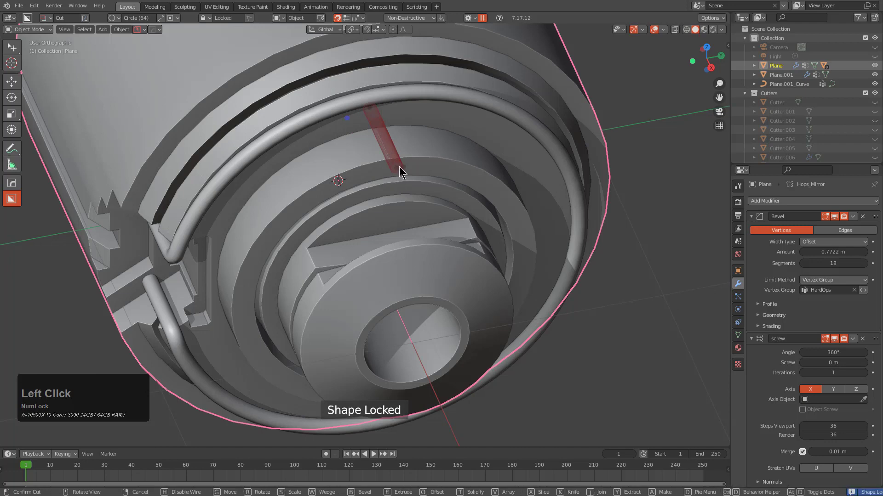
pyautogui.moveTo(403, 165); pyautogui.dragTo(413, 165)
pyautogui.rightClick(413, 165)
# Cut a round, non-wedged hole into the front edge of the raised ring above the hub, keeping its cylindrical cutter visible.
pyautogui.moveTo(413, 166); pyautogui.dragTo(395, 144, button='middle')
pyautogui.scroll(1, 395, 145)
pyautogui.moveTo(385, 131)
pyautogui.keyDown('ctrl'); pyautogui.mouseDown()
pyautogui.moveTo(409, 139)
pyautogui.moveTo(401, 130)
pyautogui.mouseUp(); pyautogui.keyUp('ctrl')
pyautogui.rightClick(409, 139)
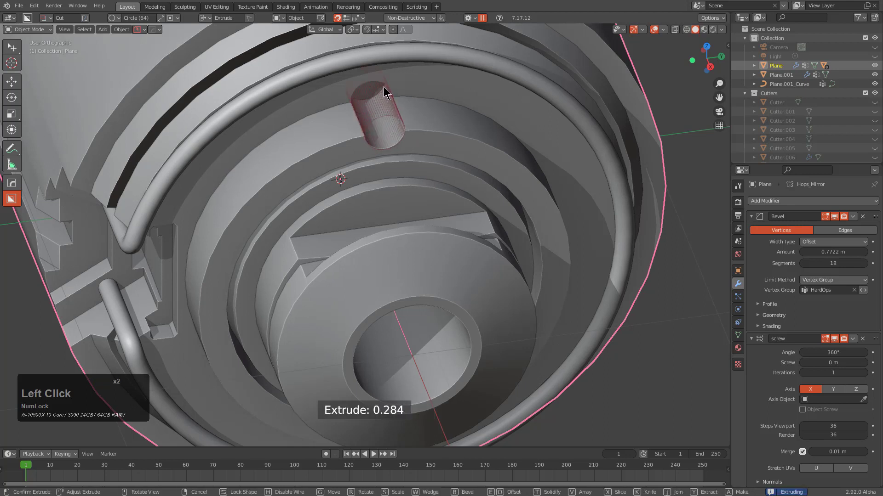
pyautogui.press('w')
pyautogui.press('e')
pyautogui.press('e')
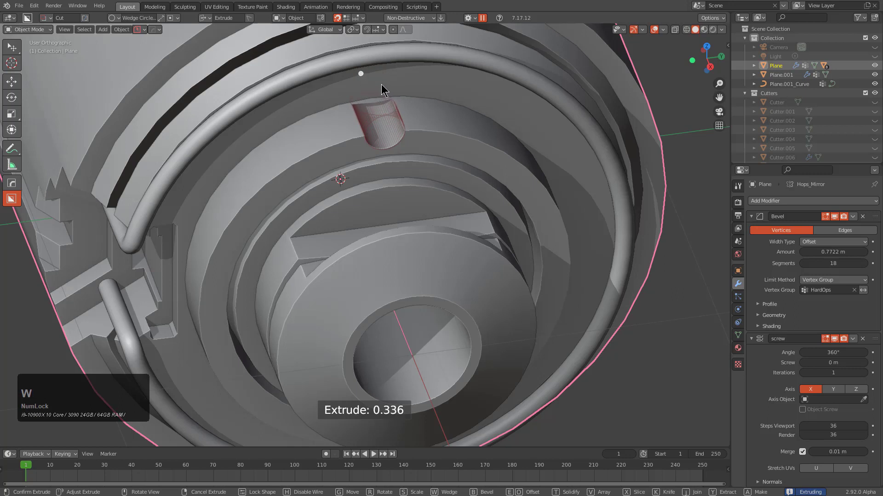
pyautogui.press('w')
pyautogui.press('e')
pyautogui.click(391, 102)
pyautogui.click(395, 104)
pyautogui.click(394, 105)
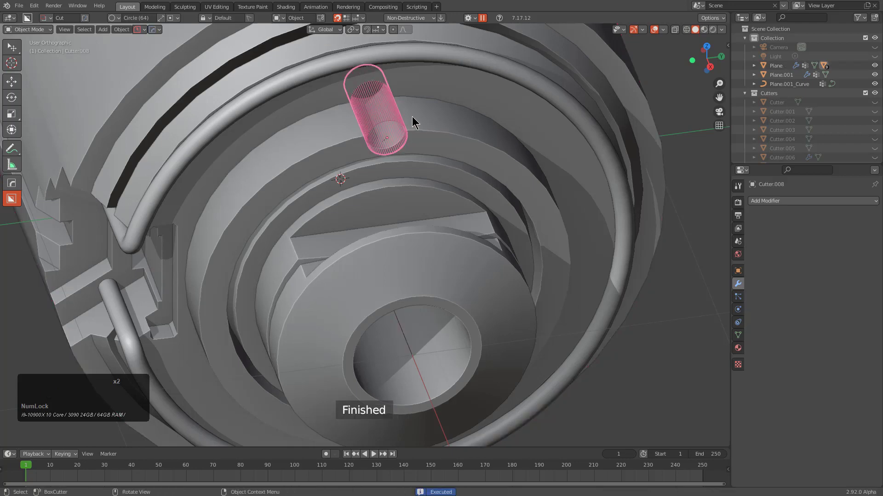
# Add a single-segment HardOps vertex-group bevel of 0.13 m to the front cap face of the cylindrical cutter.
pyautogui.press('KP_Decimal')
pyautogui.moveTo(412, 116); pyautogui.dragTo(432, 124, button='middle')
pyautogui.scroll(-3, 435, 138)
pyautogui.press('Tab')
pyautogui.moveTo(447, 240); pyautogui.dragTo(424, 262, button='middle')
pyautogui.press('3')
pyautogui.click(424, 262)
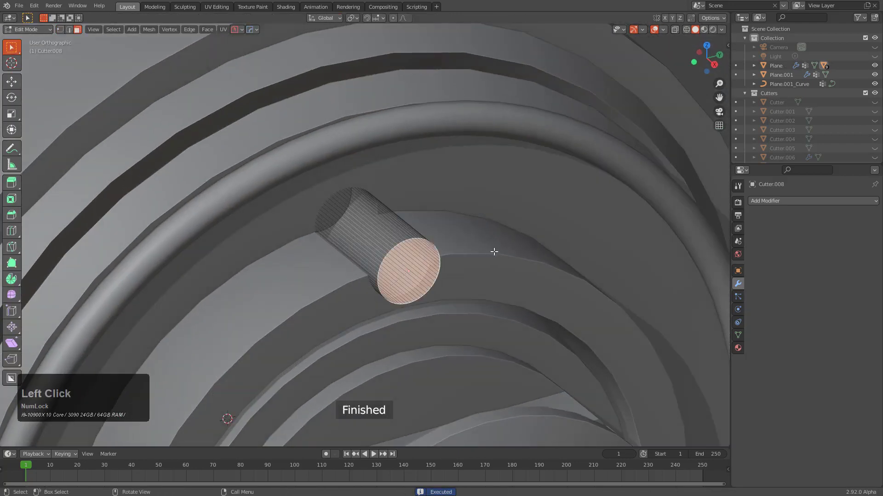
pyautogui.press('q')
pyautogui.click(496, 251)
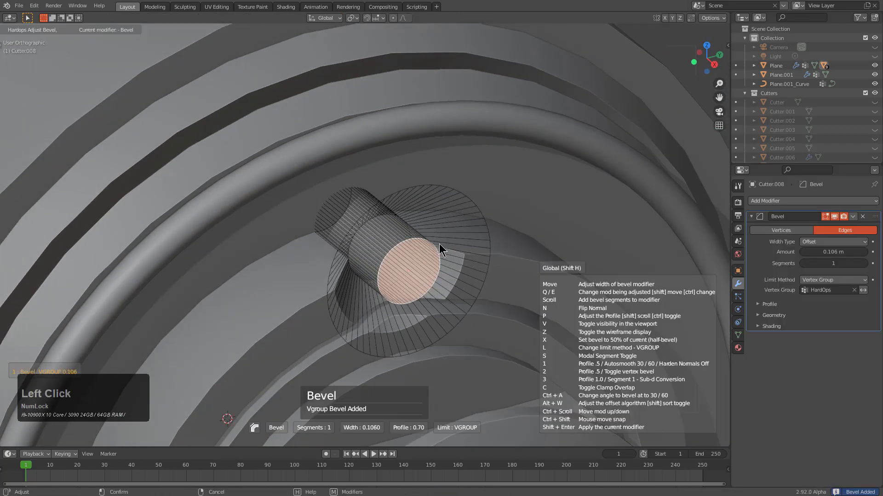
pyautogui.click(423, 242)
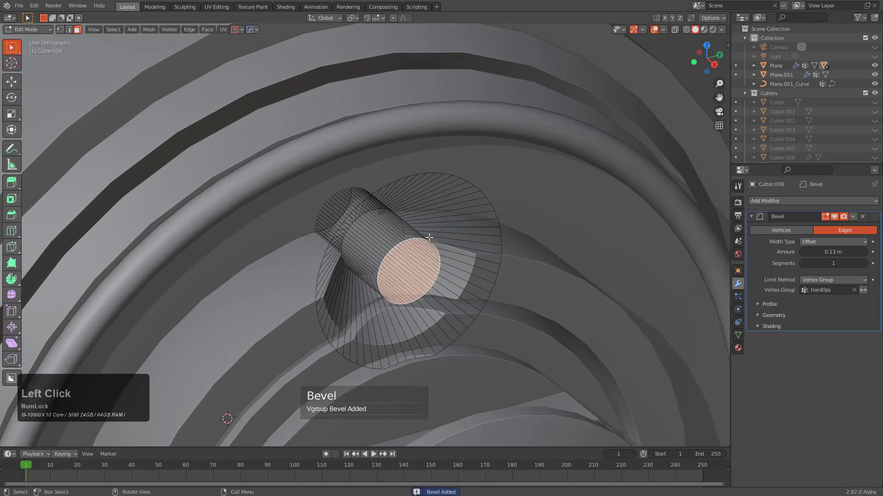
# Move the front cap face of the cylindrical cutter about 0.023 m along the X axis and return to object mode.
pyautogui.moveTo(424, 242); pyautogui.dragTo(444, 258, button='middle')
pyautogui.press('g')
pyautogui.press('y')
pyautogui.press('x')
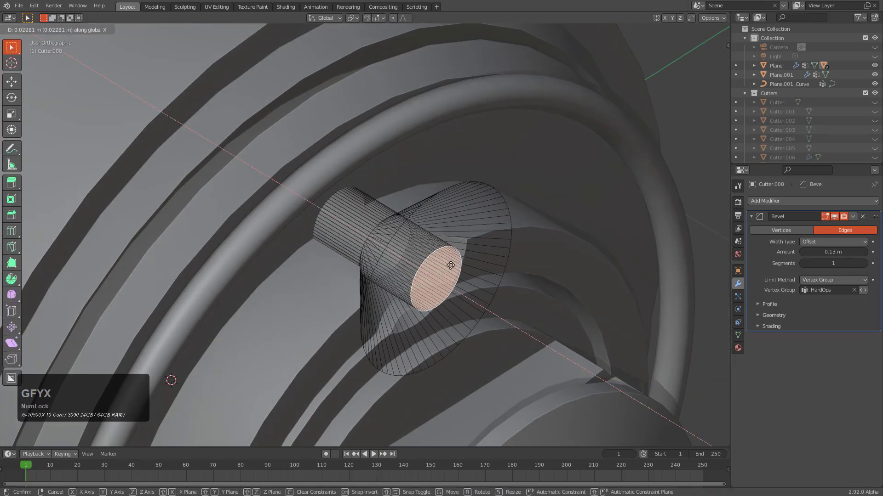
pyautogui.click(451, 265)
pyautogui.press('Tab')
pyautogui.scroll(-1, 479, 286)
# Array the cylindrical cutter radially around the hub with six segments, using the HardOps Radial Array in right view.
pyautogui.moveTo(478, 285); pyautogui.dragTo(441, 161, button='middle')
pyautogui.scroll(-2, 426, 245)
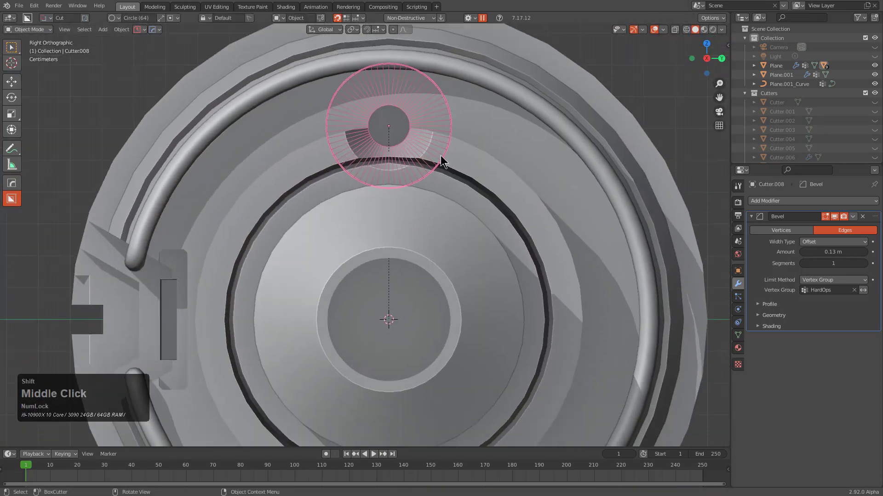
pyautogui.scroll(-2, 423, 184)
pyautogui.keyDown('shift'); pyautogui.moveTo(434, 239); pyautogui.dragTo(435, 192, button='middle'); pyautogui.keyUp('shift')
pyautogui.press('q')
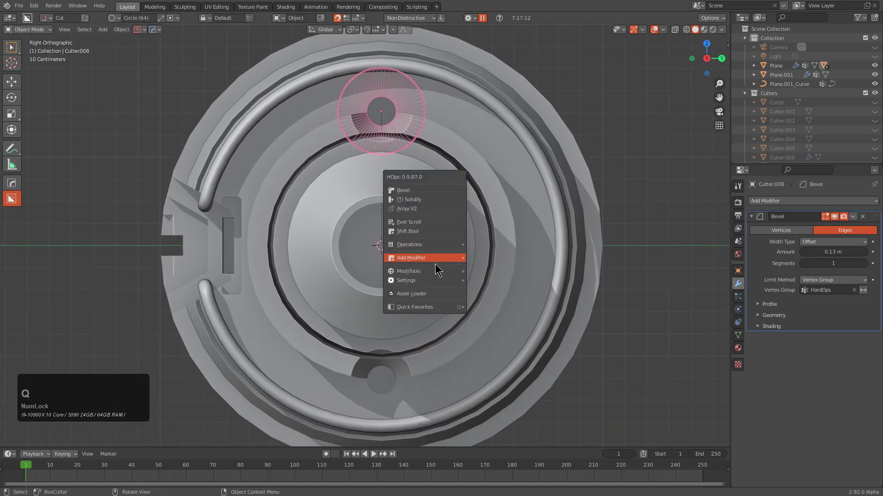
pyautogui.moveTo(422, 271)
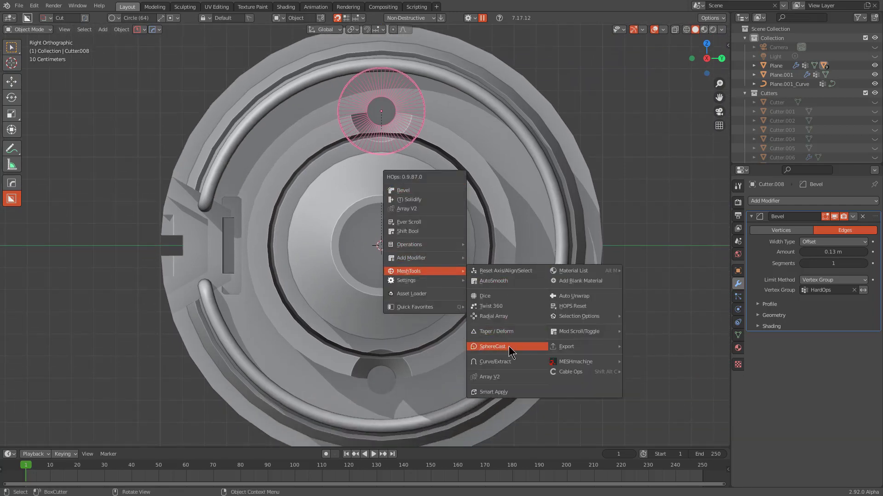
pyautogui.click(511, 317)
pyautogui.scroll(-3, 513, 317)
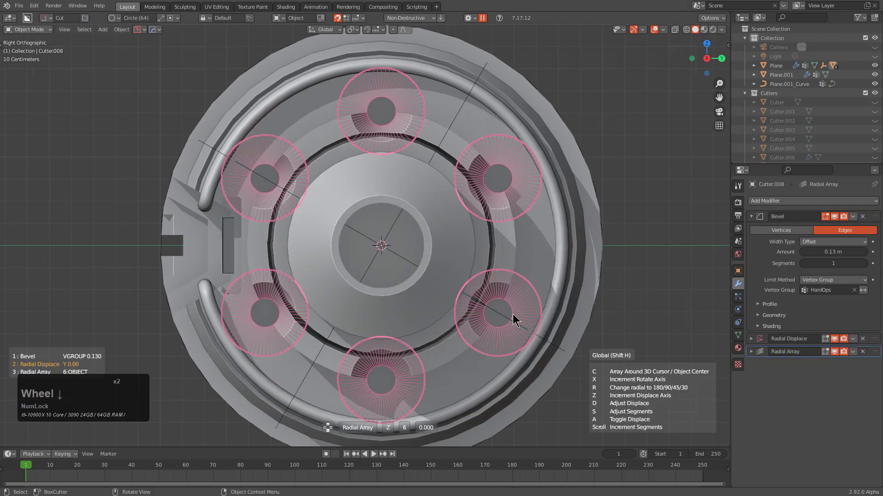
pyautogui.scroll(-1, 514, 312)
pyautogui.click(514, 313)
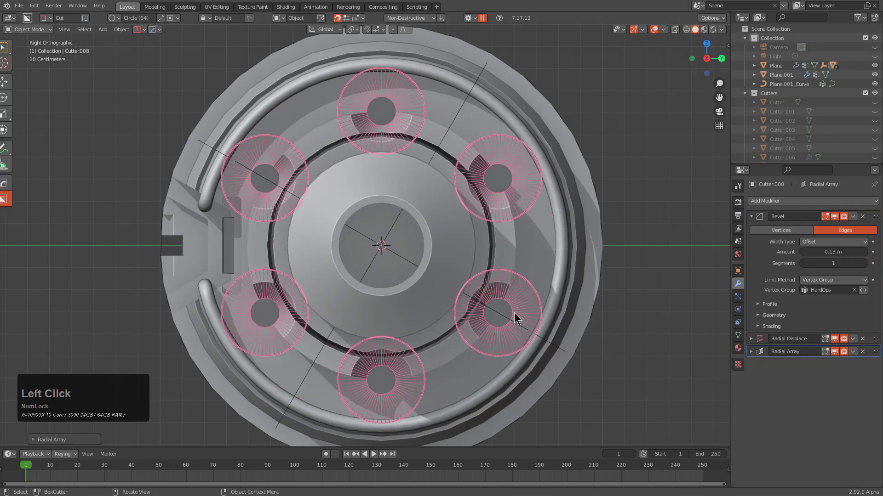
# Add a single centred loop cut across the length of the main body's source plane, with see-through display on.
pyautogui.moveTo(421, 179); pyautogui.dragTo(425, 225, button='middle')
pyautogui.scroll(-1, 426, 225)
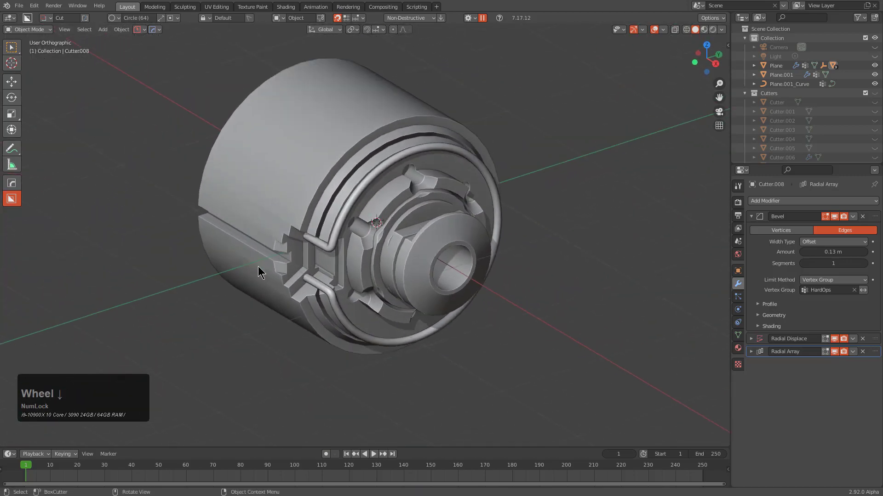
pyautogui.click(278, 213)
pyautogui.moveTo(280, 211); pyautogui.dragTo(383, 230, button='middle')
pyautogui.press('Tab')
pyautogui.scroll(2, 356, 215)
pyautogui.keyDown('alt'); pyautogui.scroll(1, 355, 215); pyautogui.keyUp('alt')
pyautogui.hotkey('alt', 'z')
pyautogui.press('2')
pyautogui.moveTo(389, 281); pyautogui.dragTo(422, 285, button='middle')
pyautogui.hotkey('ctrl', 'r')
pyautogui.click(389, 163)
pyautogui.rightClick(389, 163)
pyautogui.moveTo(389, 162); pyautogui.dragTo(461, 180, button='middle')
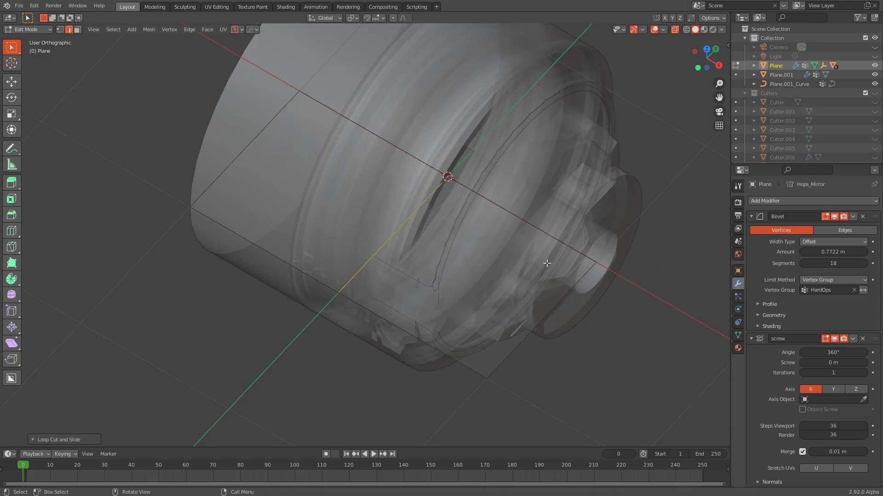
# Remove the new loop's vertices from the active vertex group.
pyautogui.keyDown('ctrl'); pyautogui.middleClick(417, 221); pyautogui.keyUp('ctrl')
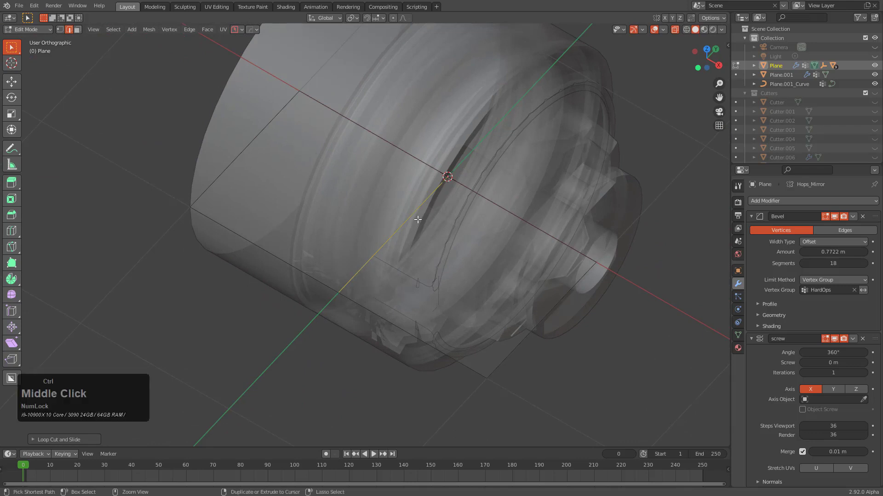
pyautogui.hotkey('ctrl', 'g')
pyautogui.click(415, 243)
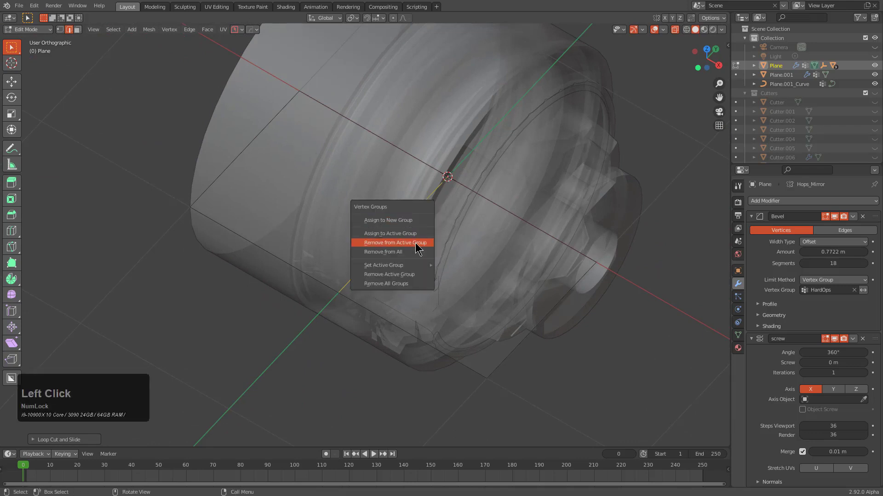
# Shift the new loop edge about 0.1 m toward negative X, away from the hub, and refine its position along X.
pyautogui.moveTo(415, 242); pyautogui.dragTo(452, 226, button='middle')
pyautogui.press('g')
pyautogui.press('x')
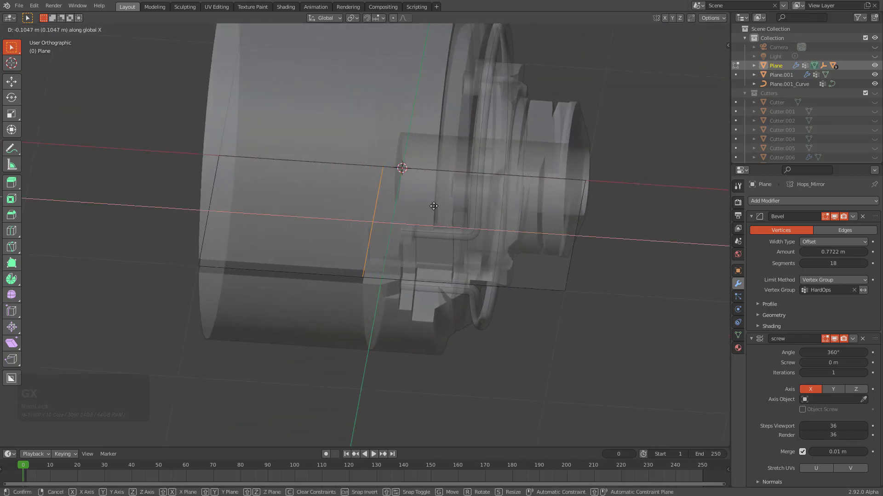
pyautogui.click(434, 206)
pyautogui.press('z')
pyautogui.moveTo(431, 209); pyautogui.dragTo(420, 225, button='middle')
pyautogui.press('g')
pyautogui.press('x')
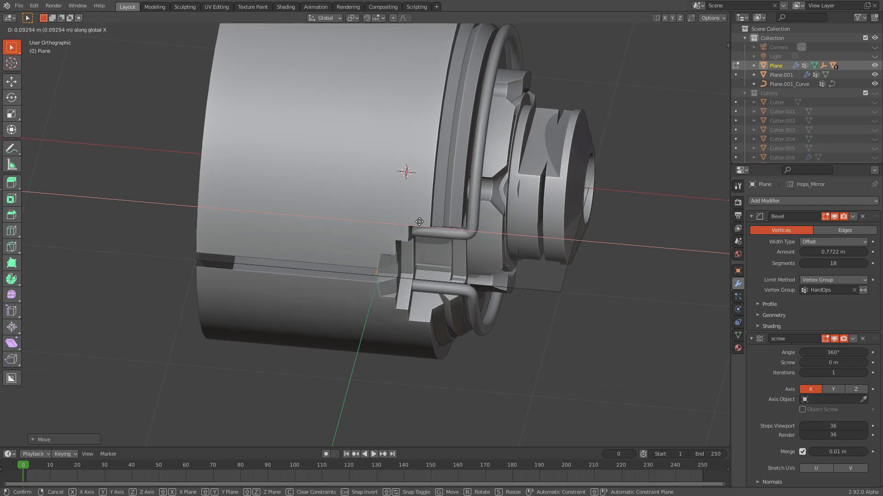
pyautogui.click(419, 219)
# Delete the loop's inner vertex on the revolve axis, restore opaque display and return to object mode.
pyautogui.press('z')
pyautogui.moveTo(419, 218); pyautogui.dragTo(423, 184, button='middle')
pyautogui.press('1')
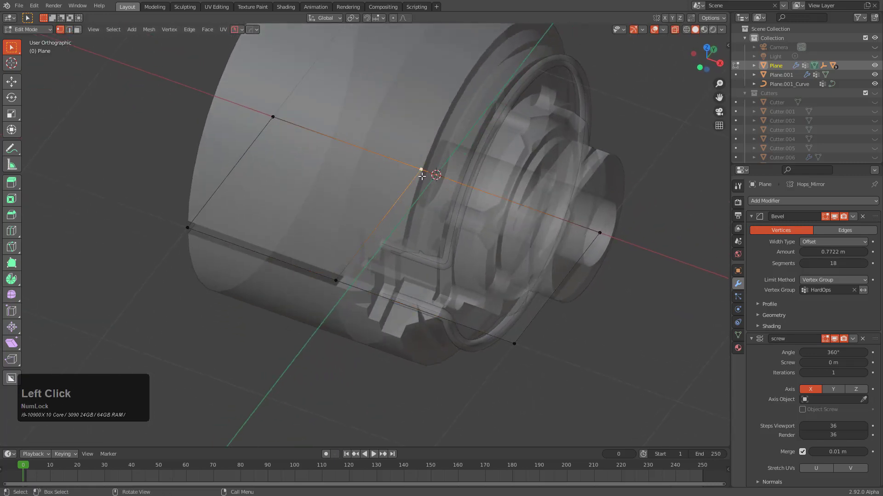
pyautogui.press('x')
pyautogui.click(419, 173)
pyautogui.moveTo(448, 240); pyautogui.dragTo(424, 213, button='middle')
pyautogui.scroll(-1, 431, 217)
pyautogui.hotkey('alt', 'z')
pyautogui.press('Tab')
# Turn on the face orientation overlay and check the normals around the revolved body.
pyautogui.press('v')
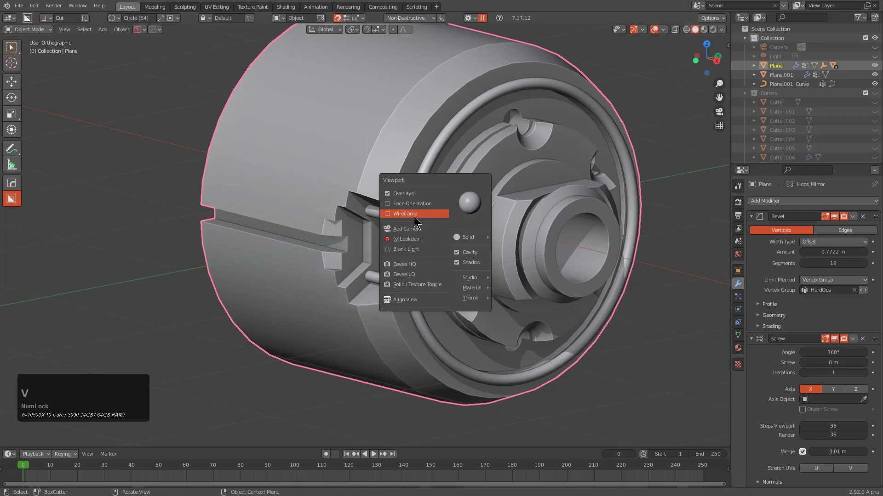
pyautogui.click(416, 203)
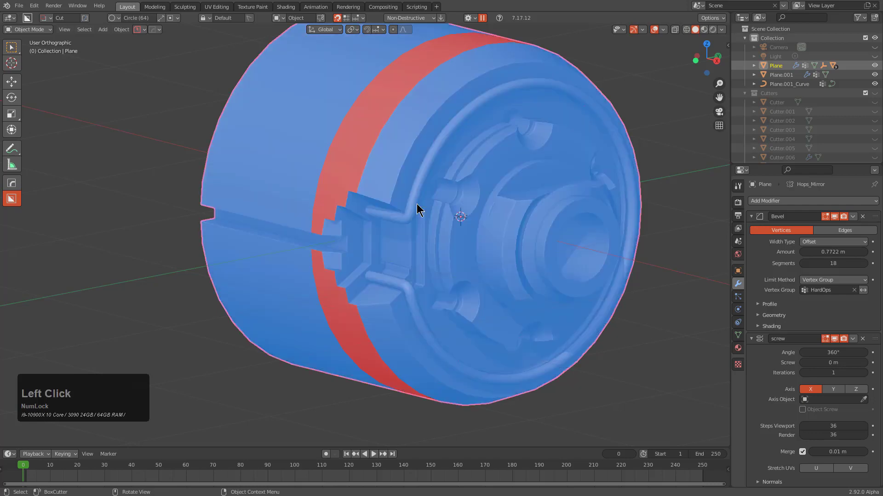
pyautogui.moveTo(416, 206); pyautogui.dragTo(430, 139, button='middle')
pyautogui.scroll(-1, 400, 77)
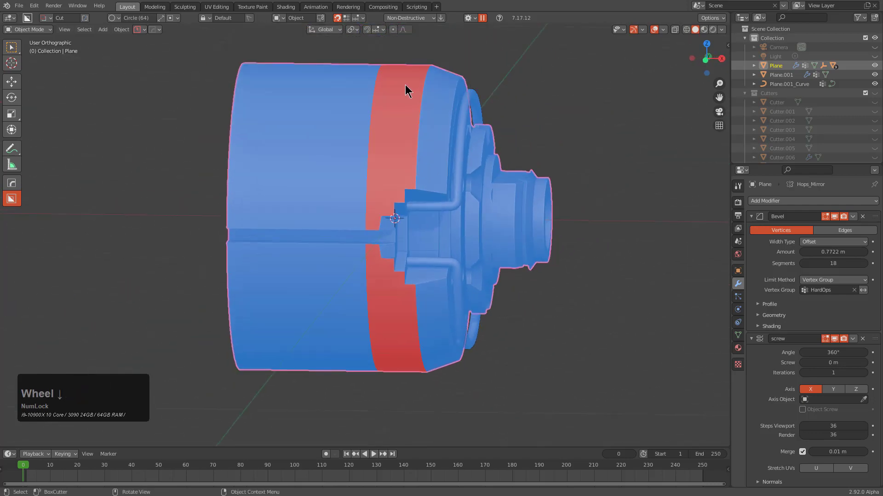
pyautogui.moveTo(406, 85); pyautogui.dragTo(416, 82, button='middle')
pyautogui.moveTo(428, 177); pyautogui.dragTo(404, 148, button='middle')
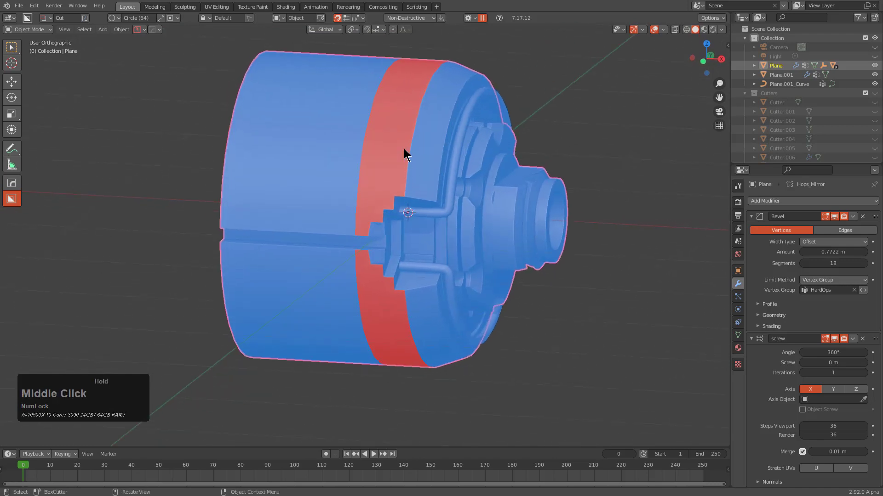
pyautogui.moveTo(414, 84); pyautogui.dragTo(391, 104, button='middle')
# Correct the body's face normals in the HardOps Screw modifier by enabling normal calculation and toggling the flip option.
pyautogui.press('q')
pyautogui.moveTo(391, 103)
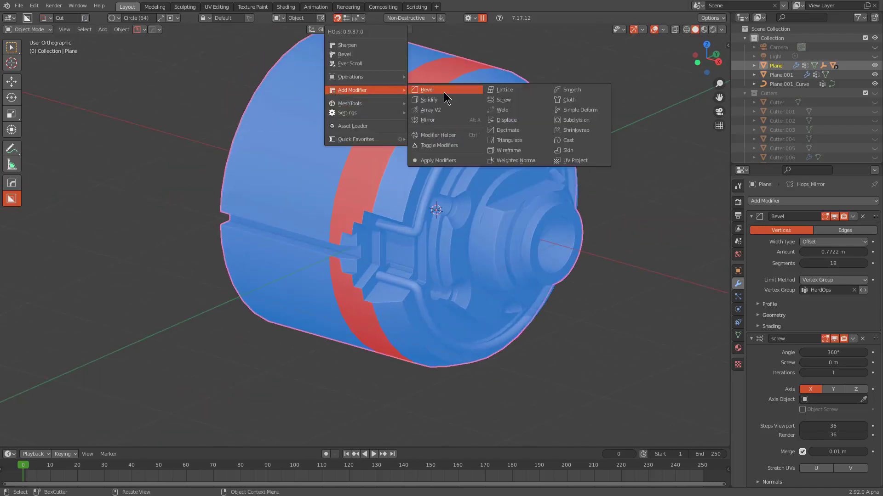
pyautogui.click(505, 102)
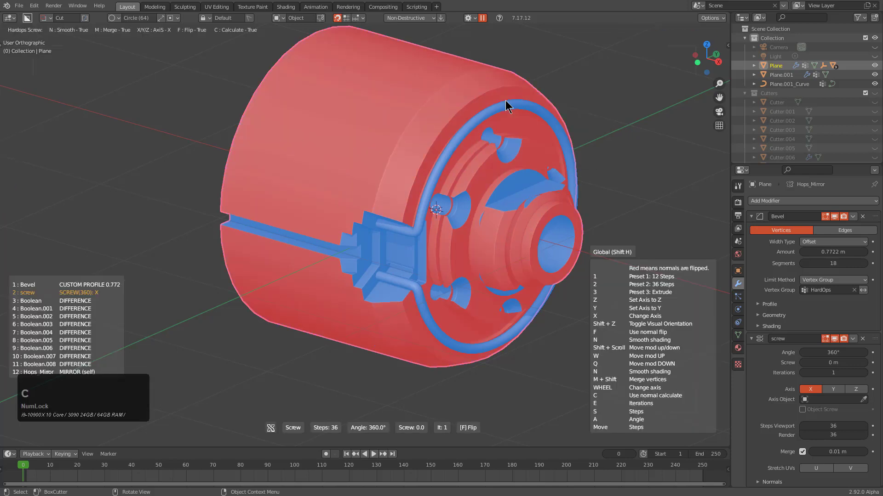
pyautogui.press('f')
pyautogui.click(506, 100)
pyautogui.moveTo(505, 100); pyautogui.dragTo(393, 213, button='middle')
pyautogui.scroll(2, 405, 158)
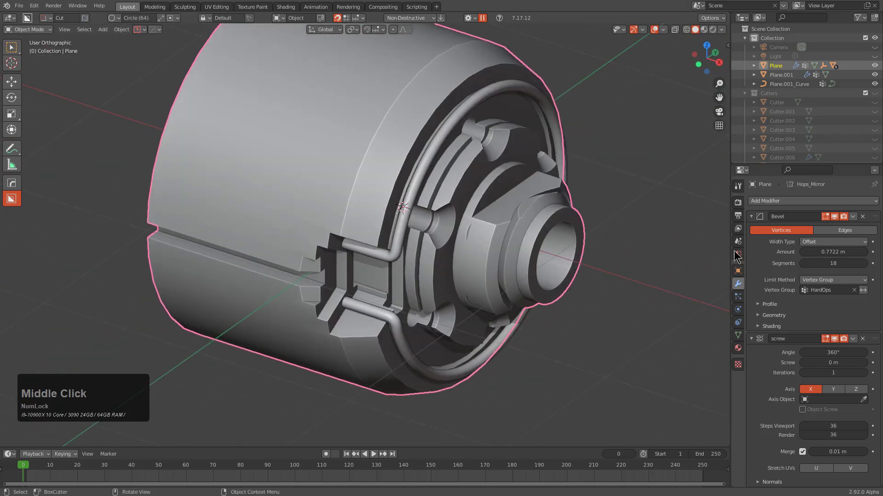
pyautogui.scroll(-8, 788, 297)
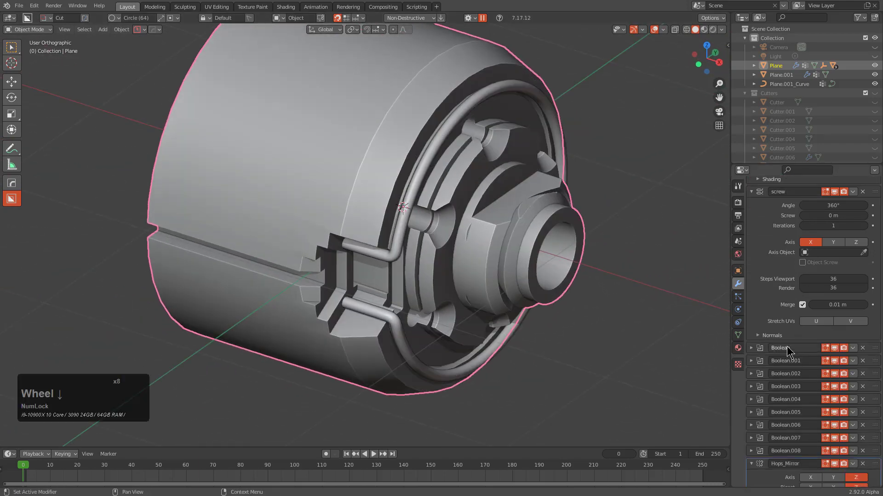
pyautogui.scroll(2, 784, 251)
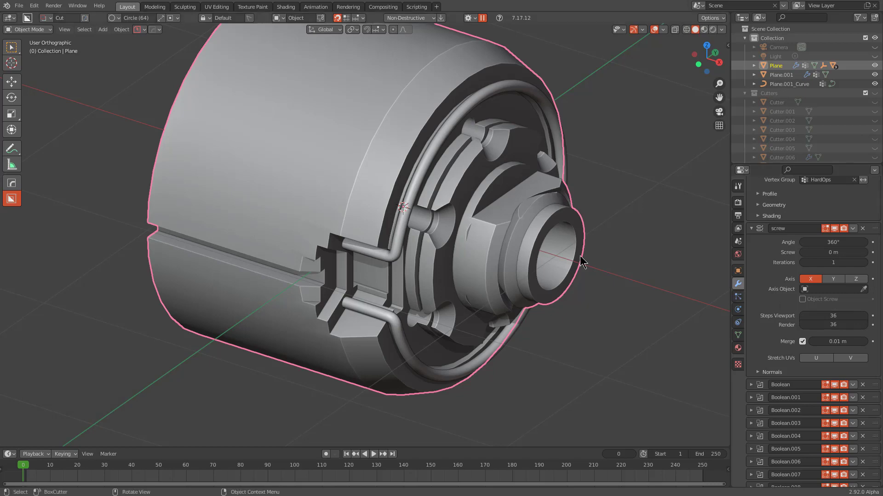
# Cut a beveled BoxCutter box pocket about 0.112 deep into the raised ring above the hub, shifting it slightly into place.
pyautogui.moveTo(680, 278); pyautogui.dragTo(477, 230, button='middle')
pyautogui.scroll(5, 477, 230)
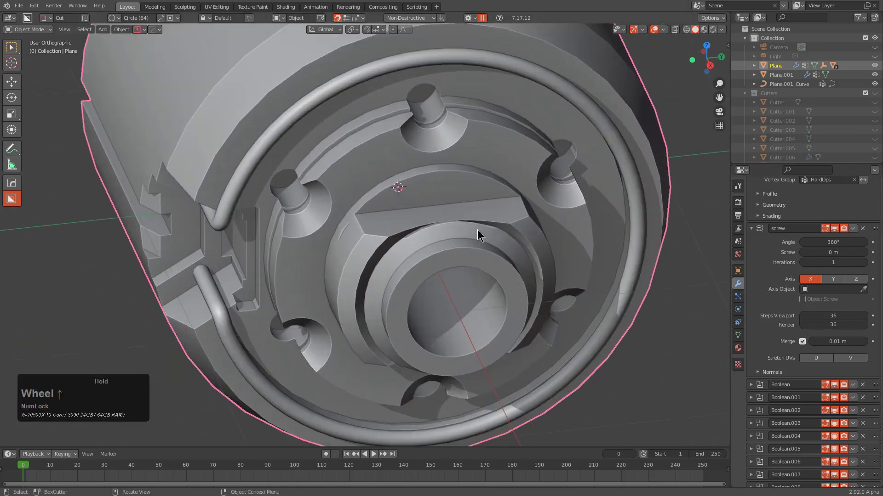
pyautogui.press('d')
pyautogui.click(421, 246)
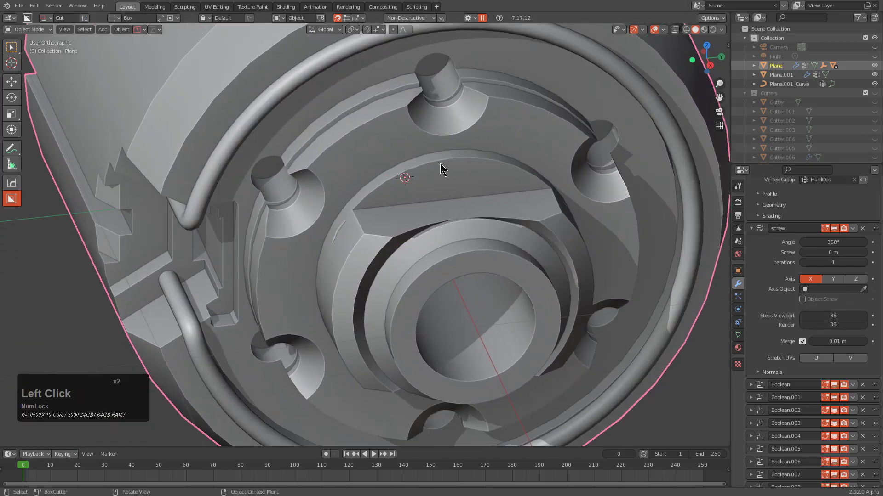
pyautogui.moveTo(431, 176); pyautogui.dragTo(476, 147)
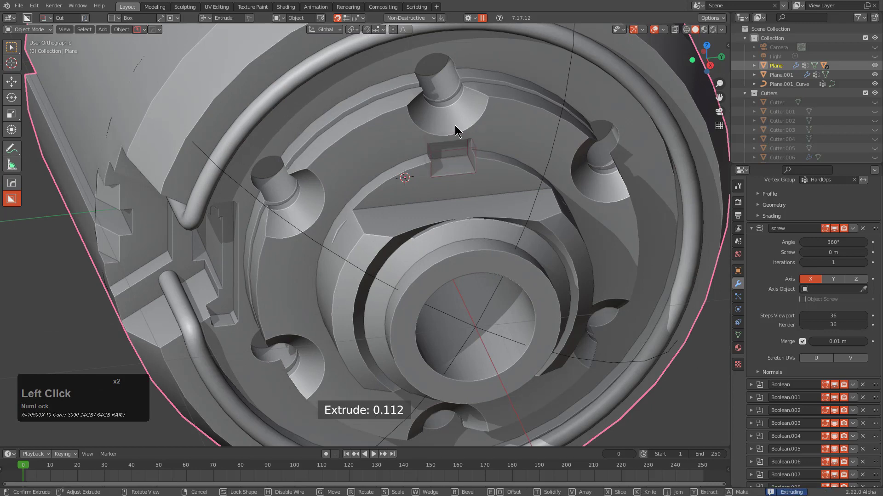
pyautogui.press('g')
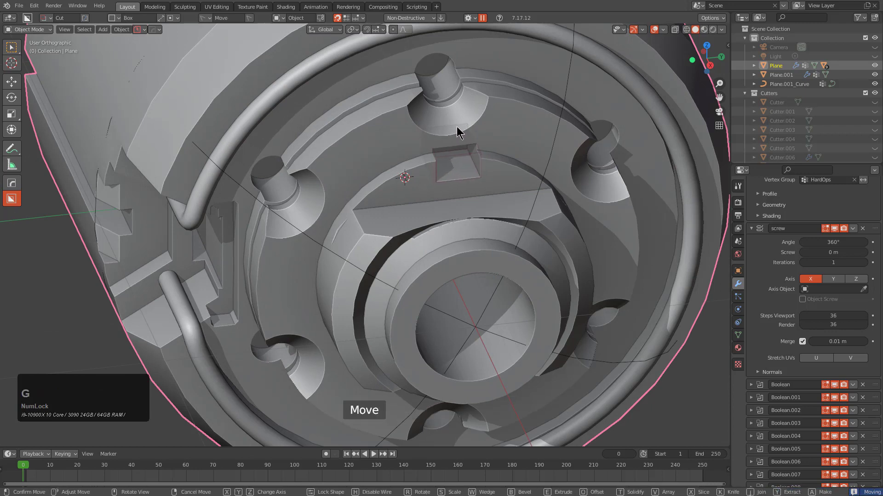
pyautogui.press('b')
pyautogui.click(459, 128)
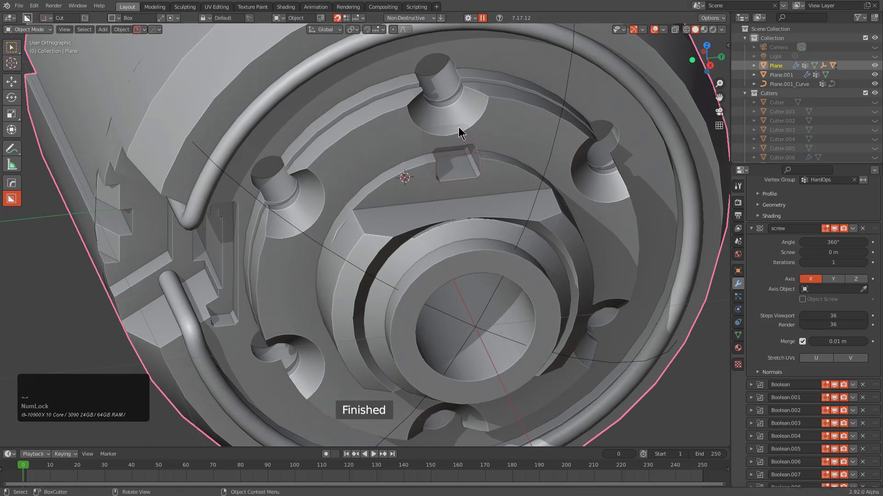
# Cut a smaller box notch about 0.099 deep at the pocket's lower edge, between the pocket and the hub.
pyautogui.scroll(-2, 491, 209)
pyautogui.moveTo(492, 212); pyautogui.dragTo(485, 197, button='middle')
pyautogui.press('q')
pyautogui.moveTo(584, 176); pyautogui.dragTo(529, 170, button='middle')
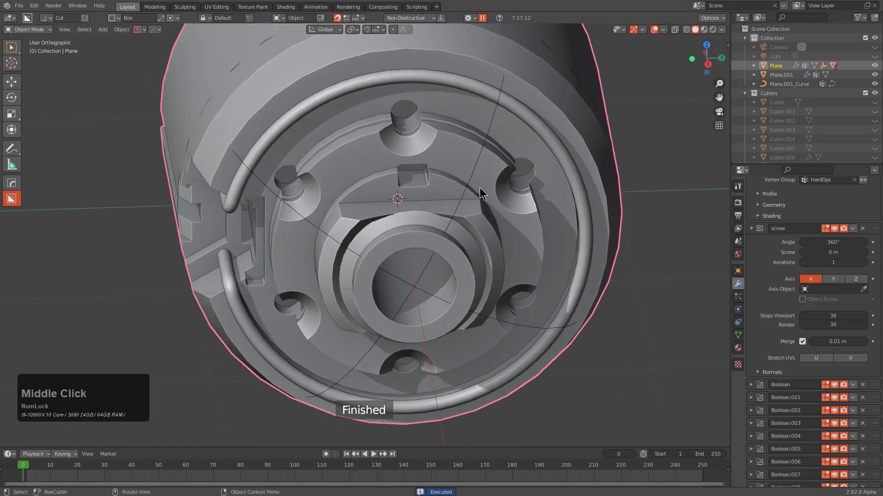
pyautogui.scroll(3, 427, 161)
pyautogui.moveTo(431, 157); pyautogui.dragTo(465, 143)
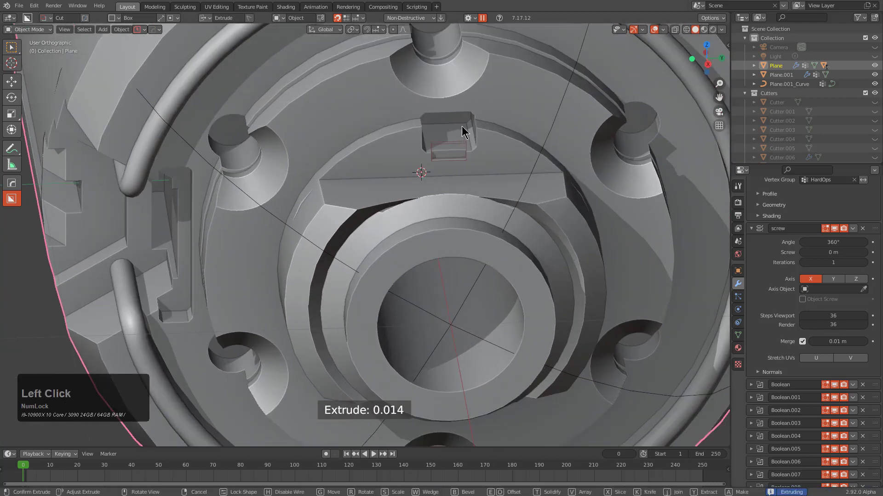
pyautogui.click(462, 124)
pyautogui.scroll(-4, 462, 133)
pyautogui.moveTo(462, 186); pyautogui.dragTo(460, 160, button='middle')
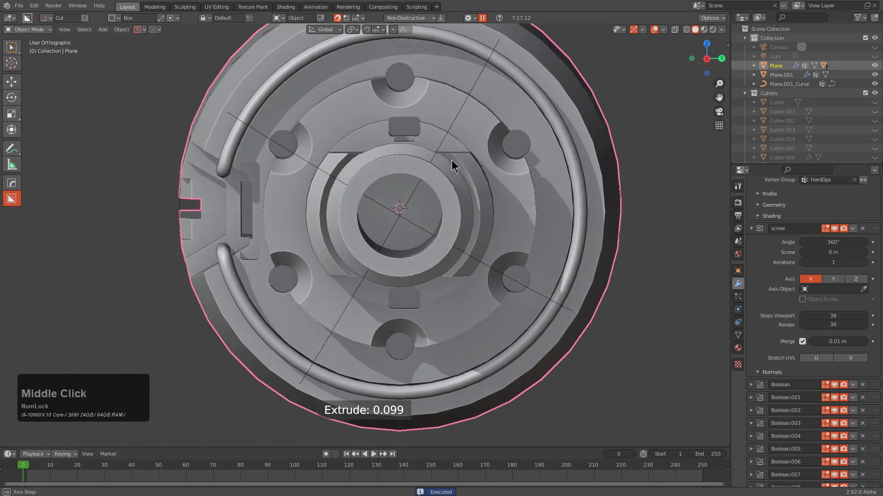
# Reveal the beveled pocket's cutter by scrolling through the body's booleans in Ever Scroll, and move it toward the hub's centreline.
pyautogui.scroll(2, 450, 146)
pyautogui.keyDown('shift'); pyautogui.scroll(2, 449, 227); pyautogui.keyUp('shift')
pyautogui.scroll(2, 448, 227)
pyautogui.press('q')
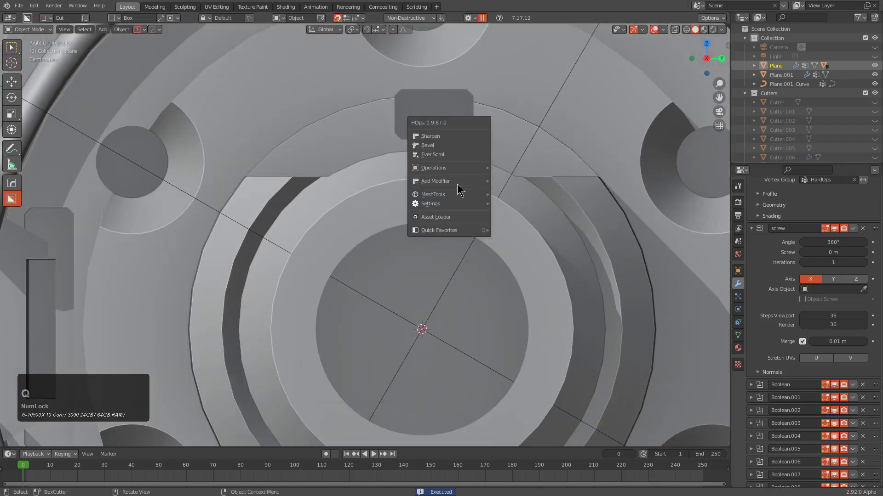
pyautogui.click(455, 155)
pyautogui.scroll(-1, 456, 154)
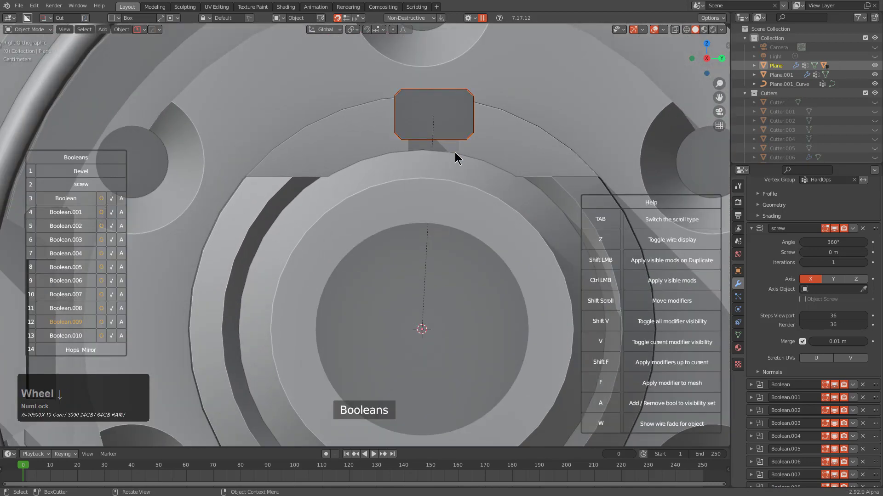
pyautogui.click(454, 153)
pyautogui.press('g')
pyautogui.click(440, 150)
# Mirror the pocket cutter along the Y axis about the main body's origin to make the pocket symmetrical.
pyautogui.keyDown('shift'); pyautogui.click(498, 118); pyautogui.keyUp('shift')
pyautogui.hotkey('alt', 'x')
pyautogui.scroll(-2, 436, 172)
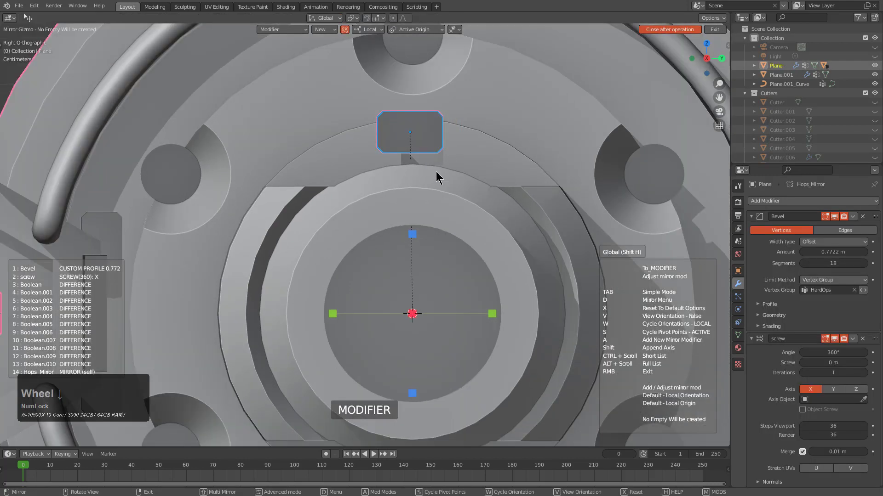
pyautogui.click(326, 300)
pyautogui.scroll(2, 488, 158)
pyautogui.click(507, 140)
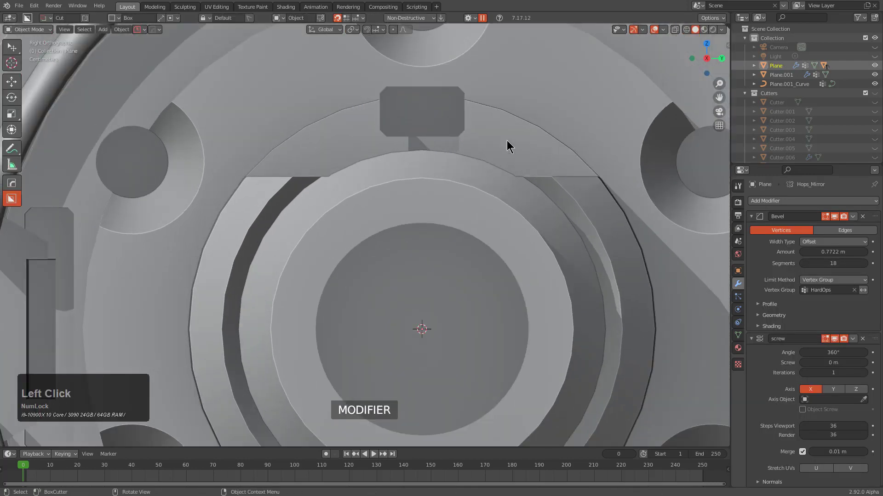
# Reveal the small notch's cutter between the pocket and the hub, and move it toward the hub's centreline.
pyautogui.press('q')
pyautogui.click(498, 147)
pyautogui.scroll(-1, 499, 147)
pyautogui.scroll(1, 499, 147)
pyautogui.press('g')
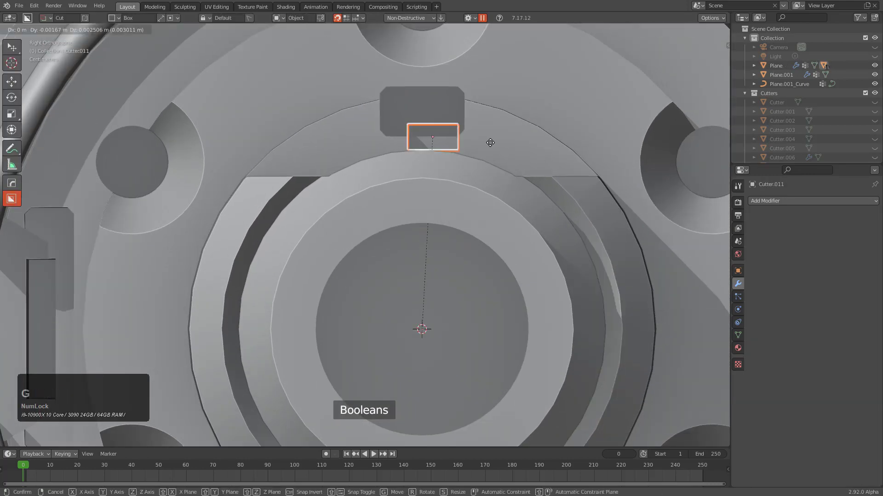
pyautogui.click(487, 143)
# Mirror the notch cutter along the Y axis about the main body's origin, shift it slightly upward into the pocket and hide it.
pyautogui.hotkey('alt', 'x')
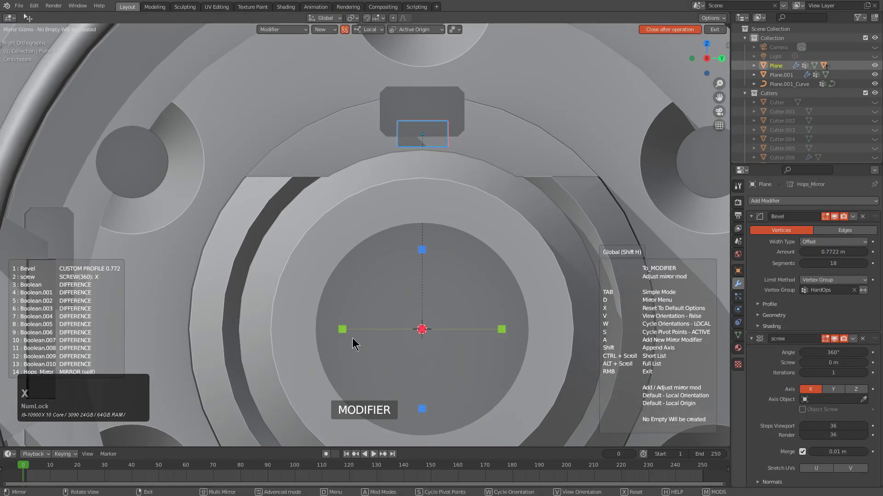
pyautogui.click(341, 329)
pyautogui.press('a')
pyautogui.click(428, 132)
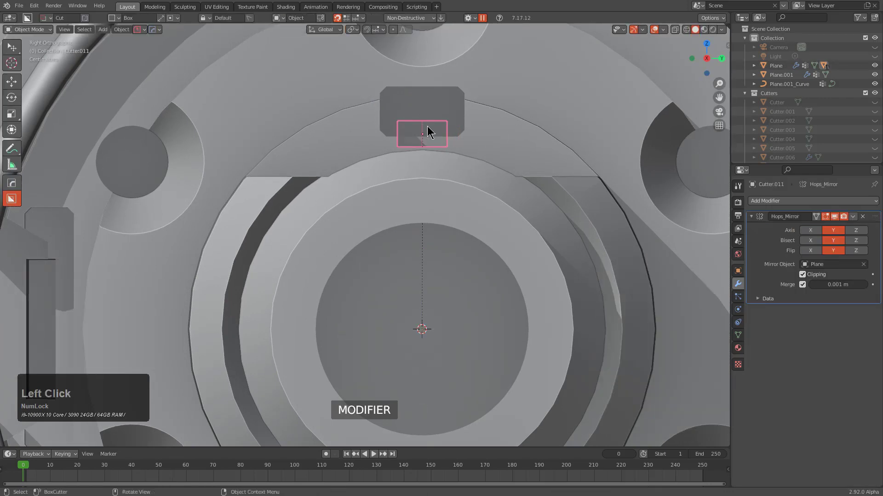
pyautogui.press('g')
pyautogui.click(430, 126)
pyautogui.press('1')
pyautogui.scroll(-2, 445, 164)
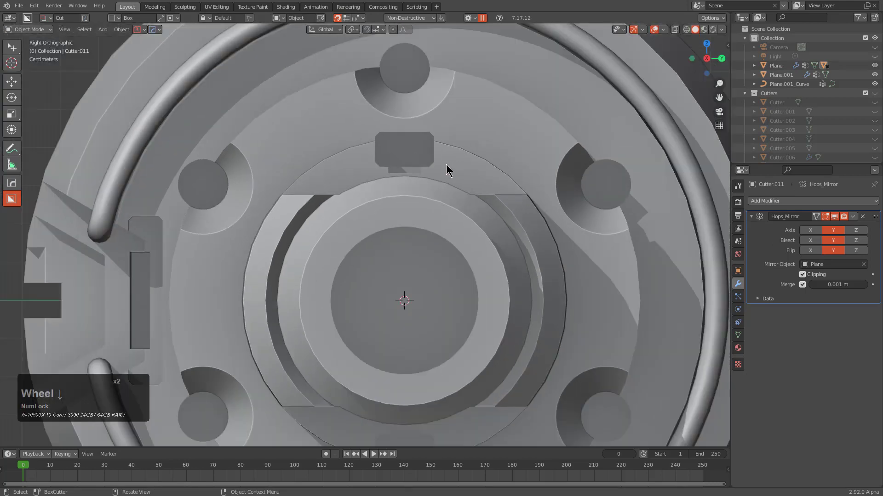
# Cut a narrow BoxCutter box slot about 0.066 by 0.268 lengthwise through the main body's upper rim.
pyautogui.scroll(-3, 497, 230)
pyautogui.moveTo(446, 164); pyautogui.dragTo(439, 267, button='middle')
pyautogui.click(411, 140)
pyautogui.scroll(2, 444, 225)
pyautogui.press('d')
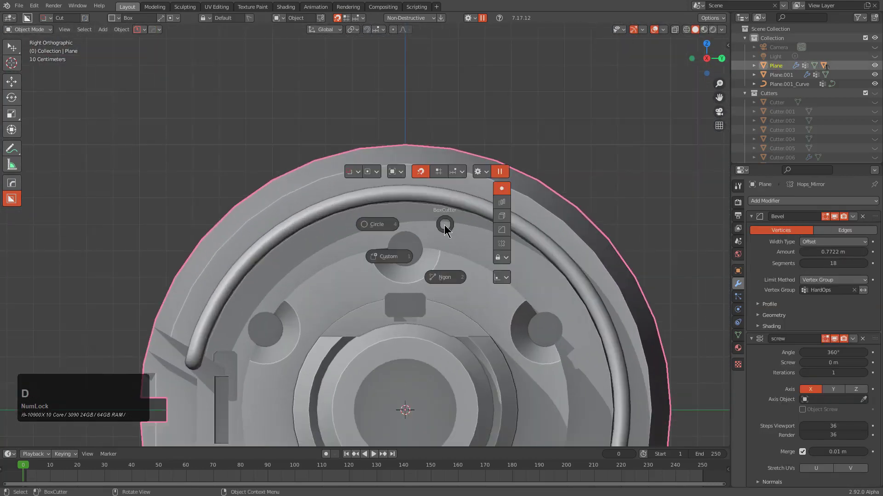
pyautogui.moveTo(397, 107); pyautogui.dragTo(416, 177)
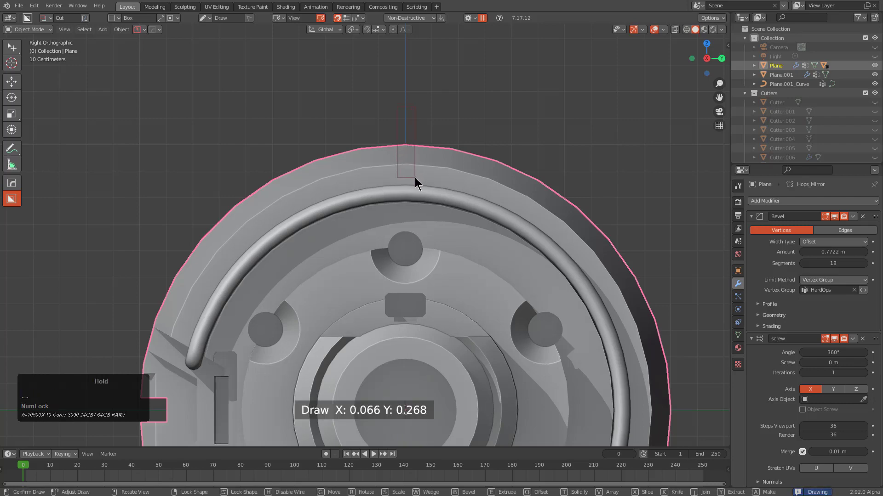
# Cut a wider box notch about 0.165 wide and 0.273 deep around the slot's front end, with its cutter beveled about 0.019.
pyautogui.scroll(-2, 451, 211)
pyautogui.moveTo(413, 178)
pyautogui.mouseDown(button='middle')
pyautogui.moveTo(451, 211)
pyautogui.moveTo(415, 166)
pyautogui.moveTo(431, 199)
pyautogui.moveTo(409, 181)
pyautogui.moveTo(419, 156)
pyautogui.moveTo(410, 212)
pyautogui.mouseUp(button='middle')
pyautogui.scroll(-1, 431, 199)
pyautogui.scroll(2, 420, 155)
pyautogui.scroll(2, 410, 193)
pyautogui.moveTo(408, 187); pyautogui.dragTo(488, 116)
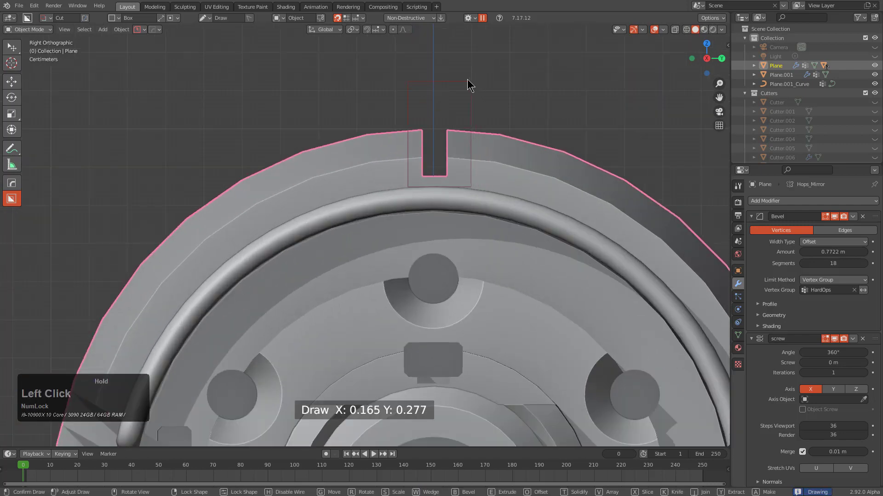
pyautogui.moveTo(462, 79); pyautogui.dragTo(462, 78)
pyautogui.moveTo(453, 115); pyautogui.dragTo(431, 149, button='middle')
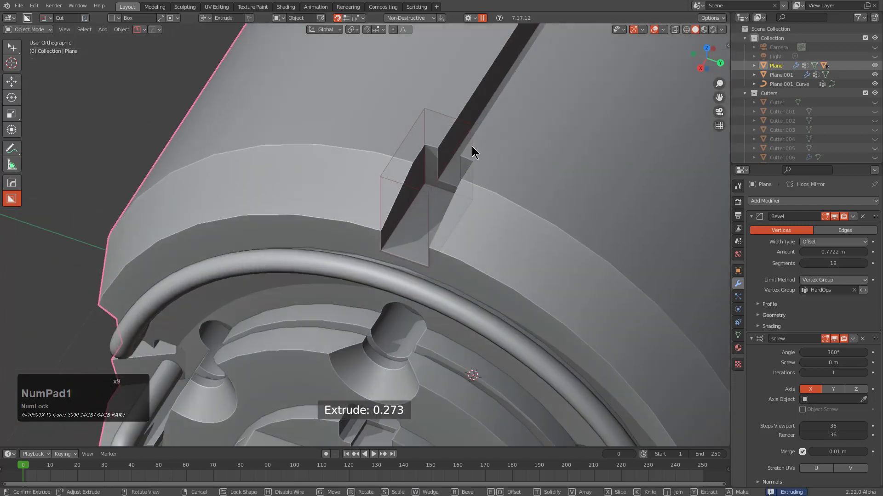
pyautogui.press('b')
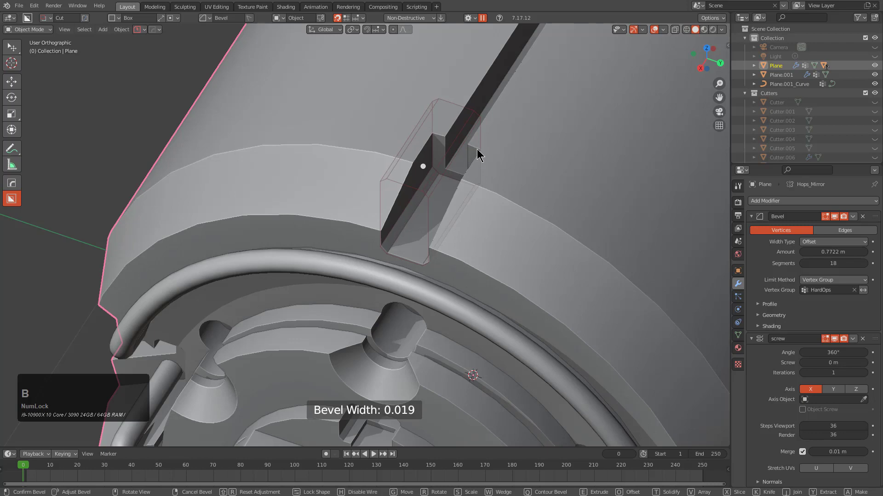
pyautogui.click(478, 154)
# Draw a box cutter around the rim notch, compare slice and cut modes, and cut it about 0.115 deep as a solidified outline about 0.010 thick.
pyautogui.moveTo(473, 150); pyautogui.dragTo(454, 188, button='middle')
pyautogui.scroll(3, 402, 225)
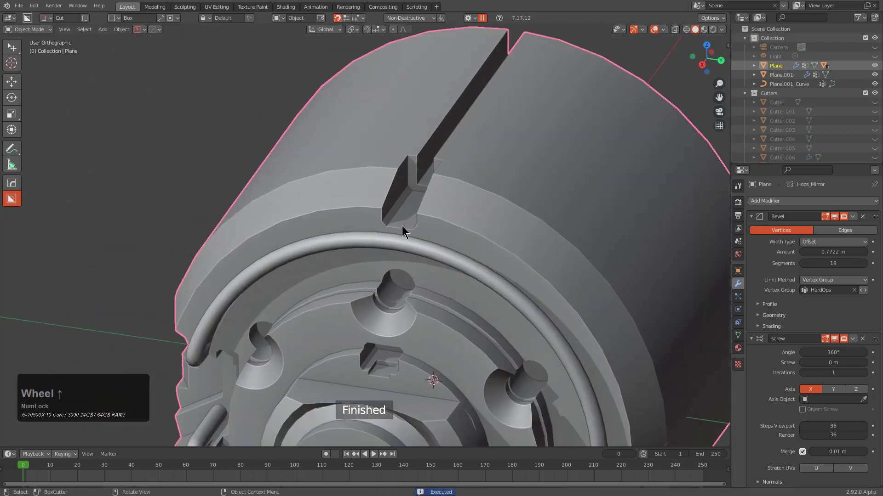
pyautogui.moveTo(424, 257)
pyautogui.mouseDown()
pyautogui.moveTo(360, 180)
pyautogui.moveTo(382, 136)
pyautogui.mouseUp()
pyautogui.press('x')
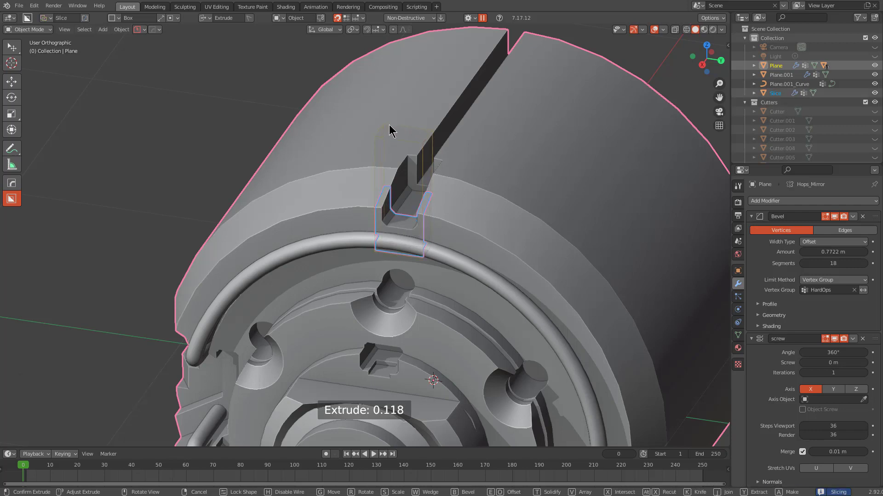
pyautogui.press('x')
pyautogui.press('x')
pyautogui.press('x')
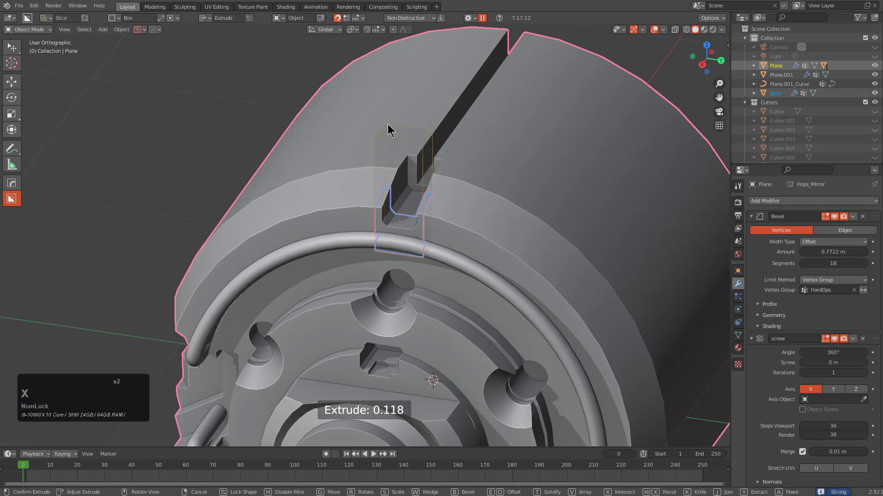
pyautogui.press('x')
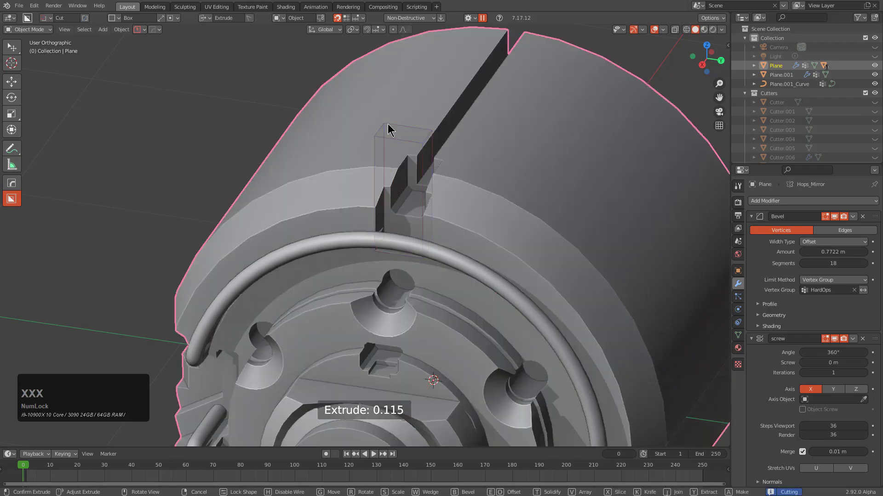
pyautogui.press('t')
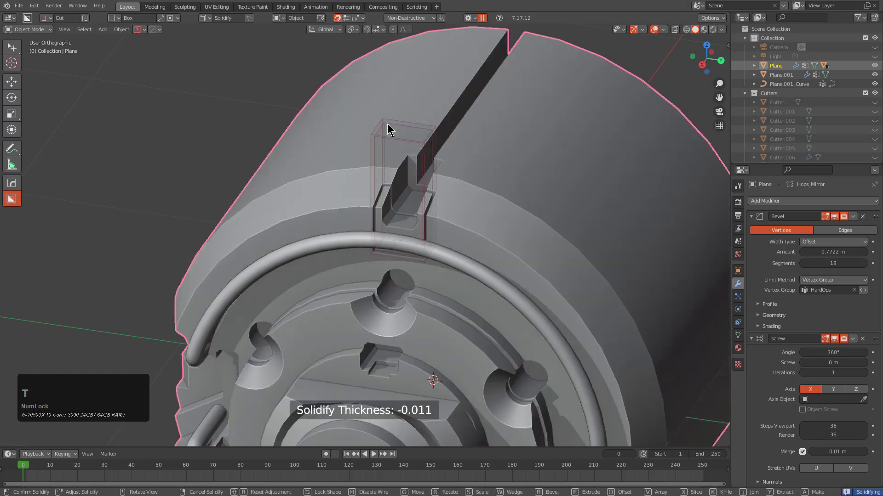
pyautogui.click(387, 124)
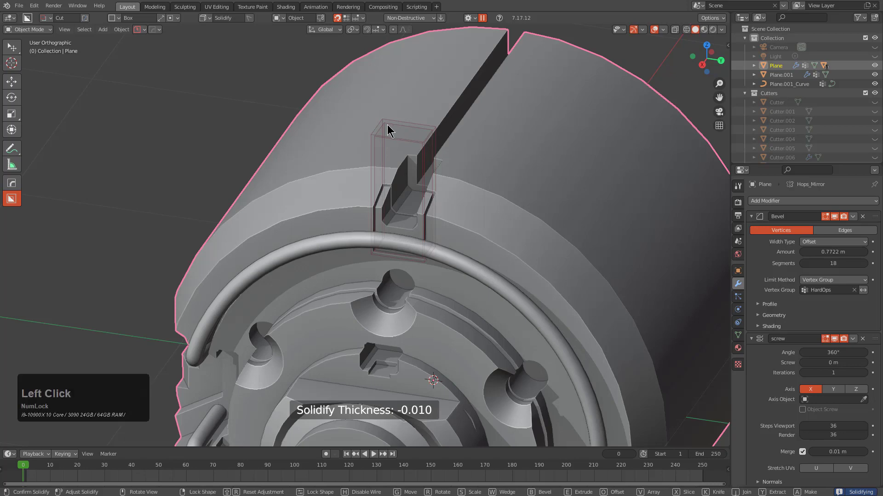
pyautogui.scroll(6, 416, 173)
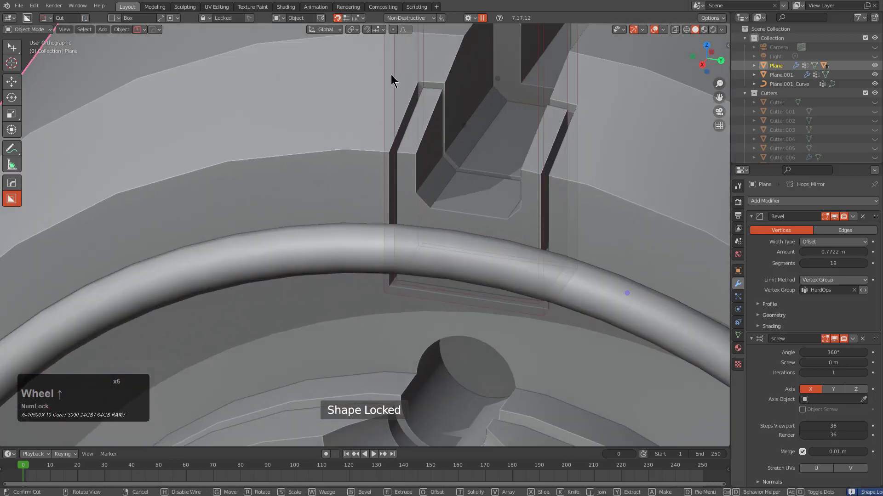
# Join a box block onto the small face beneath the ring rod below the notch, extruding it about 0.156.
pyautogui.moveTo(495, 213); pyautogui.dragTo(461, 167, button='middle')
pyautogui.scroll(3, 456, 161)
pyautogui.press('KP_1')
pyautogui.scroll(2, 460, 167)
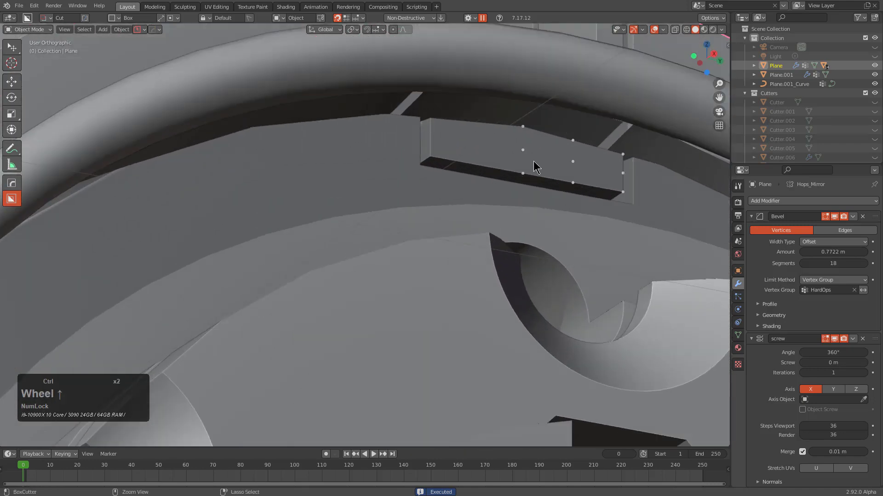
pyautogui.moveTo(527, 153); pyautogui.dragTo(546, 161)
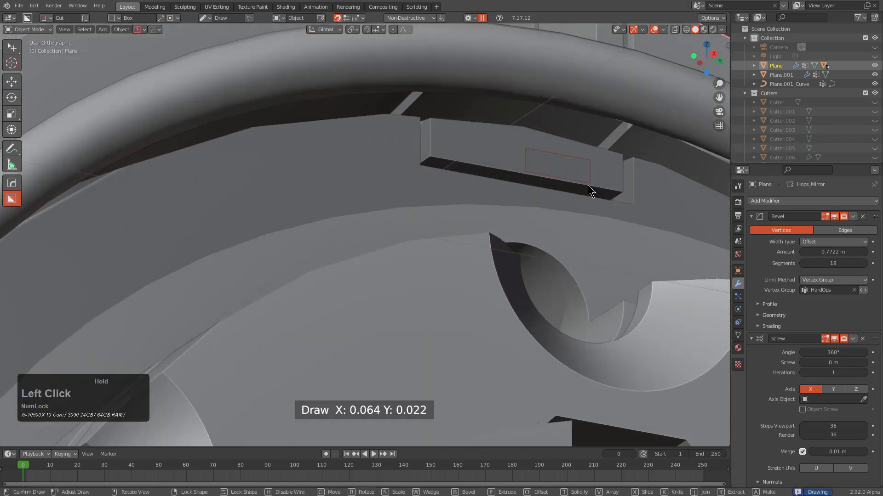
pyautogui.press('j')
pyautogui.moveTo(588, 184); pyautogui.dragTo(602, 194)
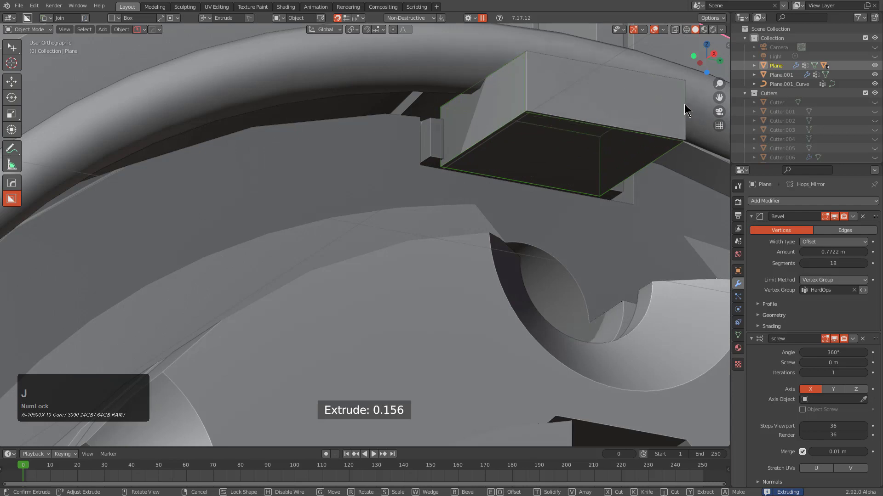
pyautogui.press('e')
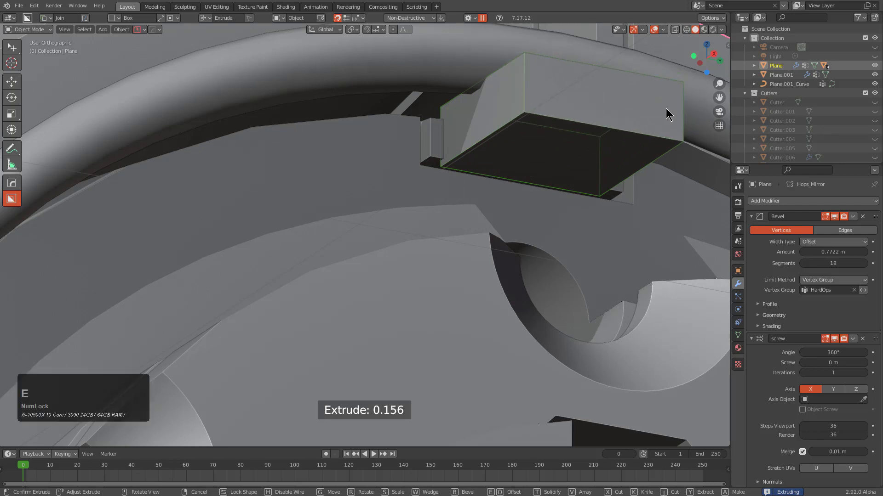
pyautogui.click(542, 180)
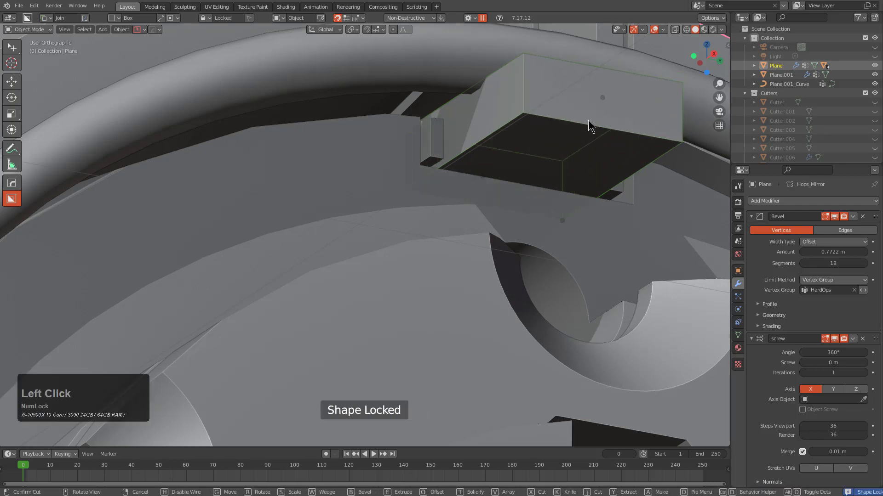
pyautogui.scroll(-2, 538, 136)
pyautogui.moveTo(537, 136); pyautogui.dragTo(450, 228, button='middle')
# Edit the joined block's mesh and move its front face back along the X axis to make the block shallower.
pyautogui.press('Tab')
pyautogui.moveTo(522, 228); pyautogui.dragTo(459, 265, button='middle')
pyautogui.press('3')
pyautogui.press('y')
pyautogui.press('t')
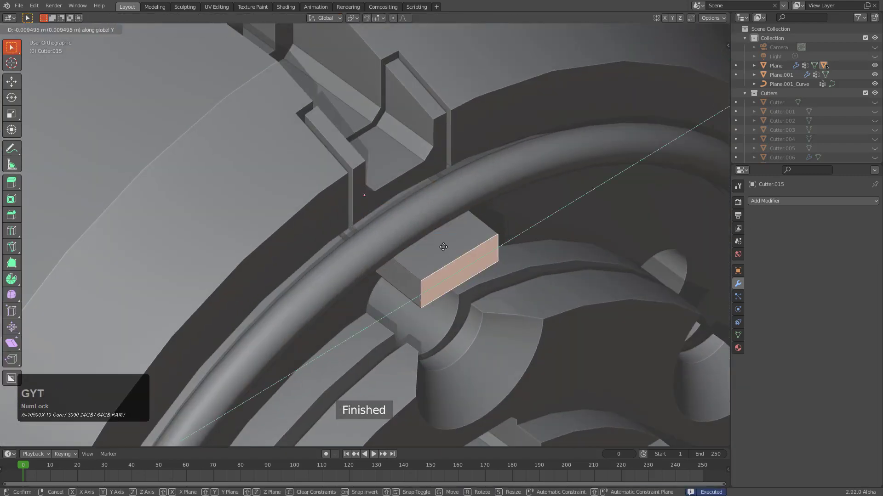
pyautogui.press('x')
pyautogui.click(427, 222)
# Extrude the block's upper face upward past the ring rod so the block encloses the rod.
pyautogui.press('e')
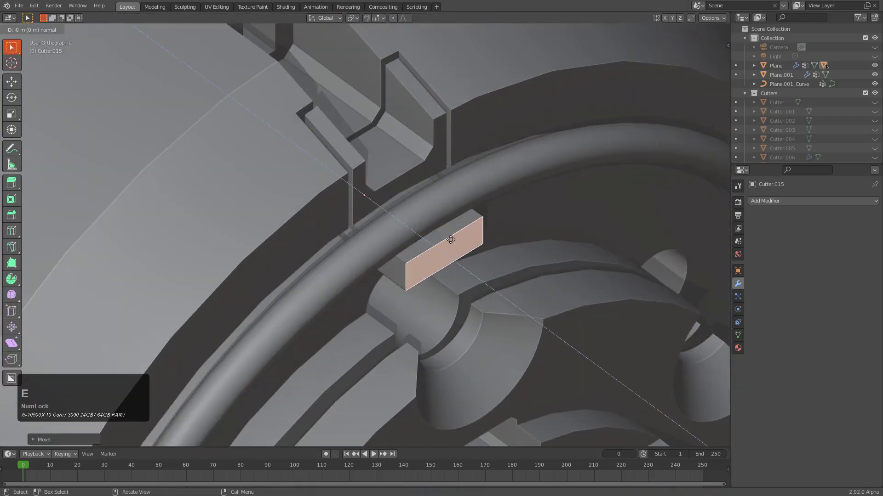
pyautogui.click(453, 237)
pyautogui.moveTo(453, 236); pyautogui.dragTo(476, 232, button='middle')
pyautogui.press('e')
pyautogui.click(478, 173)
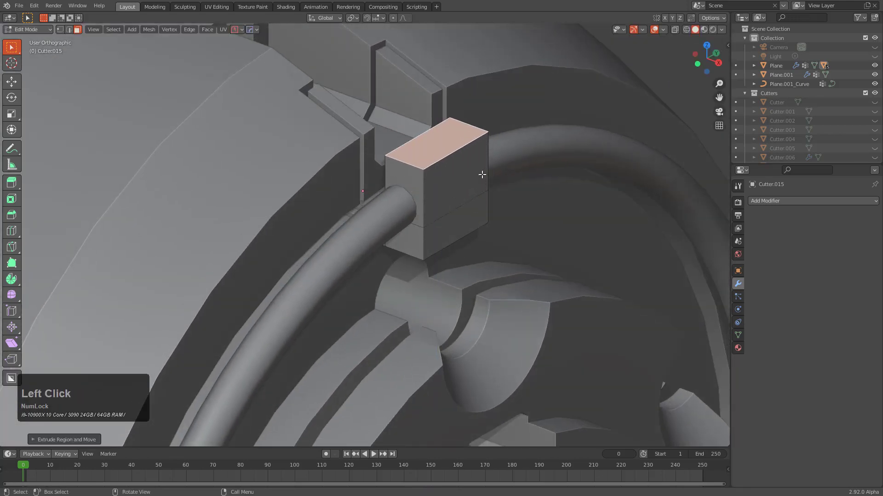
# Select both front faces of the extended block and move them slightly back along the X axis.
pyautogui.moveTo(478, 173); pyautogui.dragTo(459, 197, button='middle')
pyautogui.keyDown('shift'); pyautogui.click(458, 209); pyautogui.keyUp('shift')
pyautogui.keyDown('shift'); pyautogui.click(456, 238); pyautogui.keyUp('shift')
pyautogui.press('g')
pyautogui.press('y')
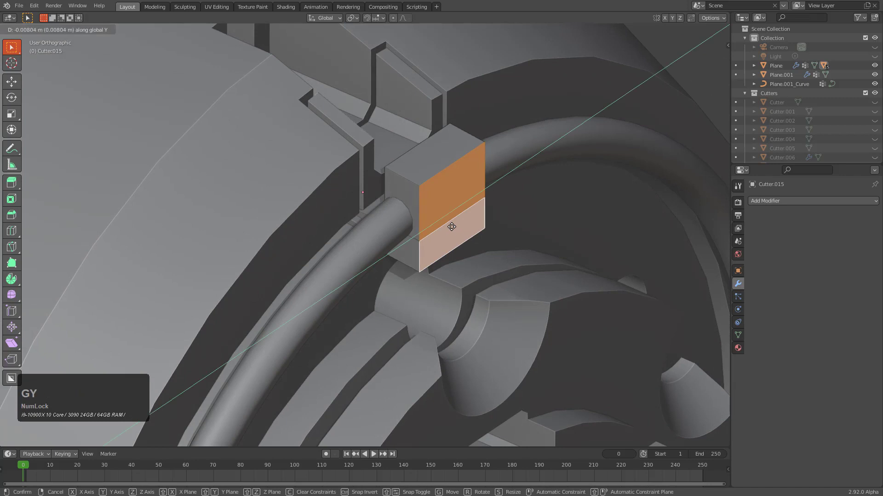
pyautogui.press('x')
pyautogui.click(461, 229)
# Bevel the block's two long upper edges about 0.0375 m with clamp overlap and at least 11 segments to form a rounded crown.
pyautogui.press('2')
pyautogui.click(439, 169)
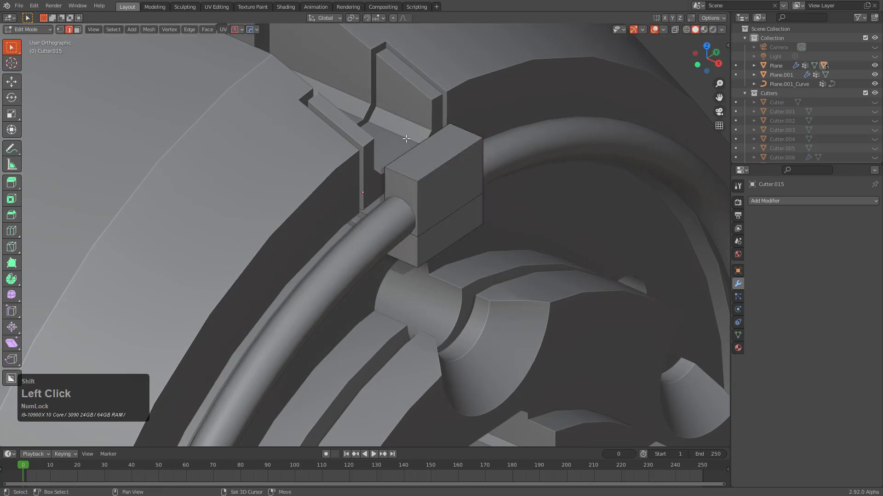
pyautogui.press('KP_Decimal')
pyautogui.moveTo(459, 159); pyautogui.dragTo(483, 130, button='middle')
pyautogui.click(470, 183)
pyautogui.click(483, 129)
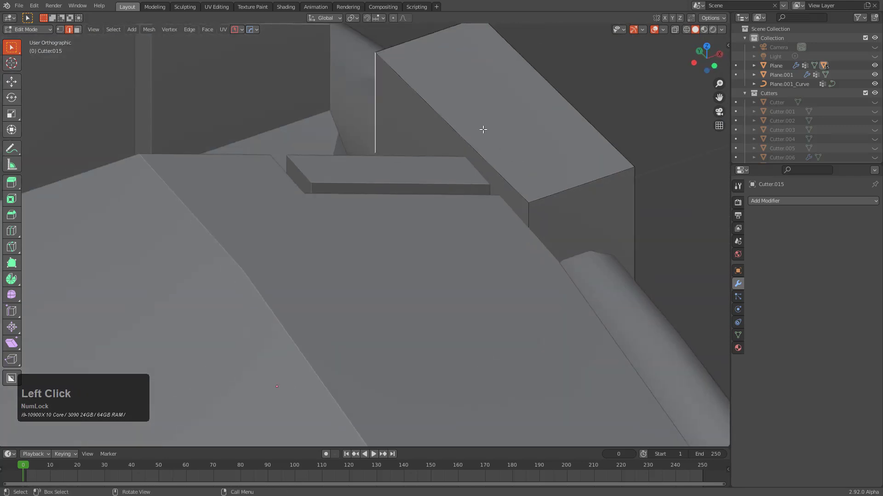
pyautogui.moveTo(592, 125); pyautogui.dragTo(479, 158, button='middle')
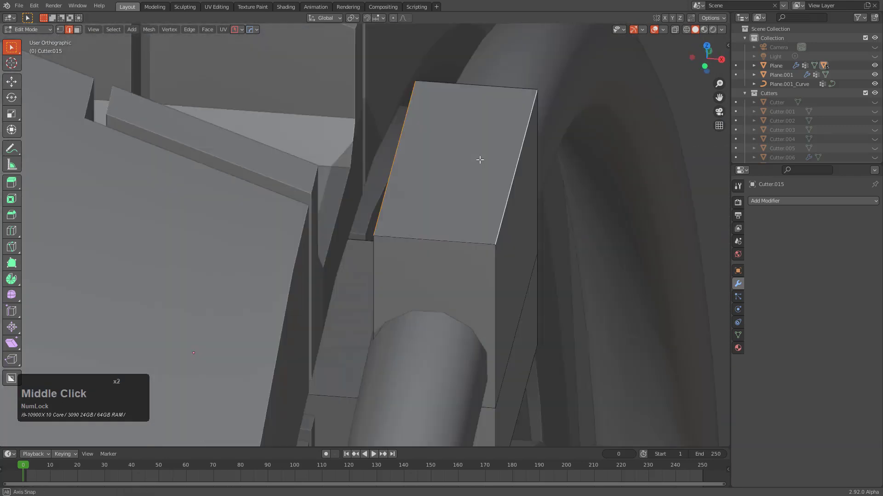
pyautogui.scroll(3, 478, 158)
pyautogui.hotkey('ctrl', 'b')
pyautogui.scroll(4, 652, 359)
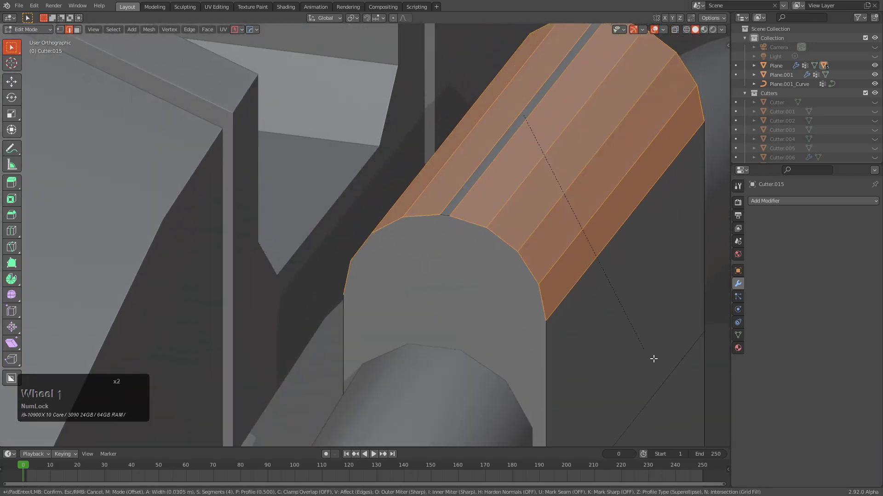
pyautogui.press('c')
pyautogui.scroll(10, 660, 366)
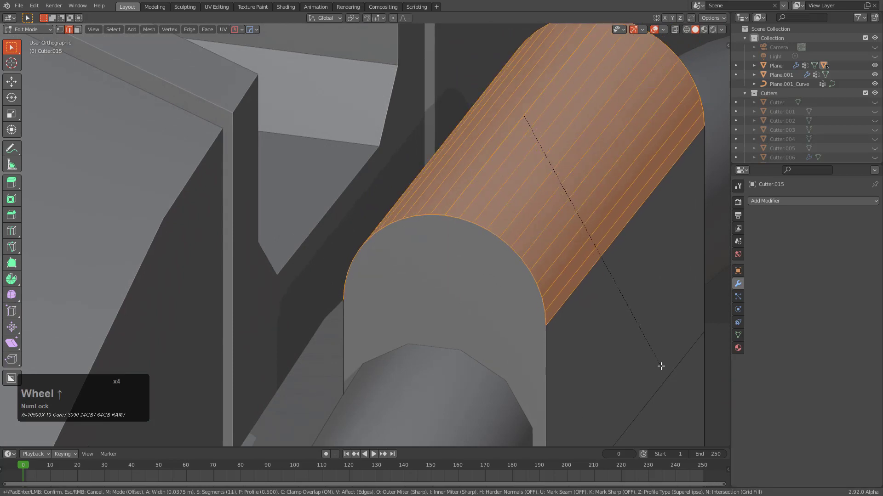
pyautogui.click(661, 366)
# Dissolve the middle edge along the block's rounded crown and return to Object Mode.
pyautogui.click(469, 197)
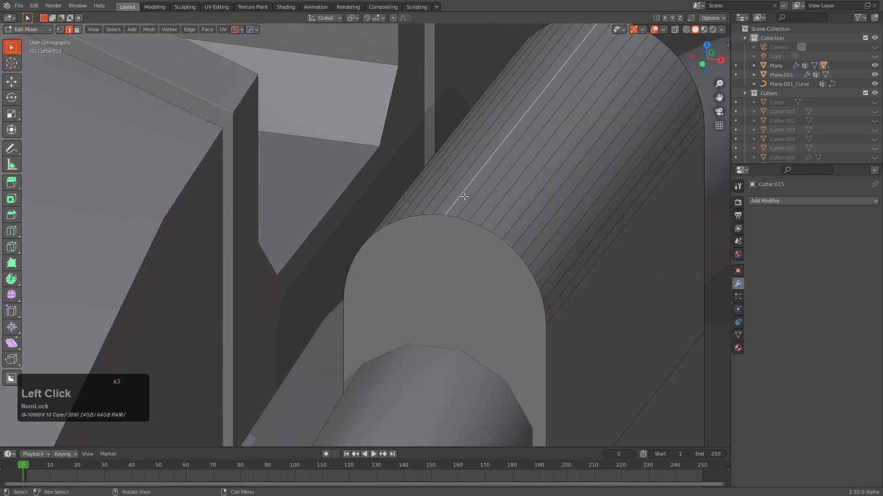
pyautogui.hotkey('ctrl', 'x')
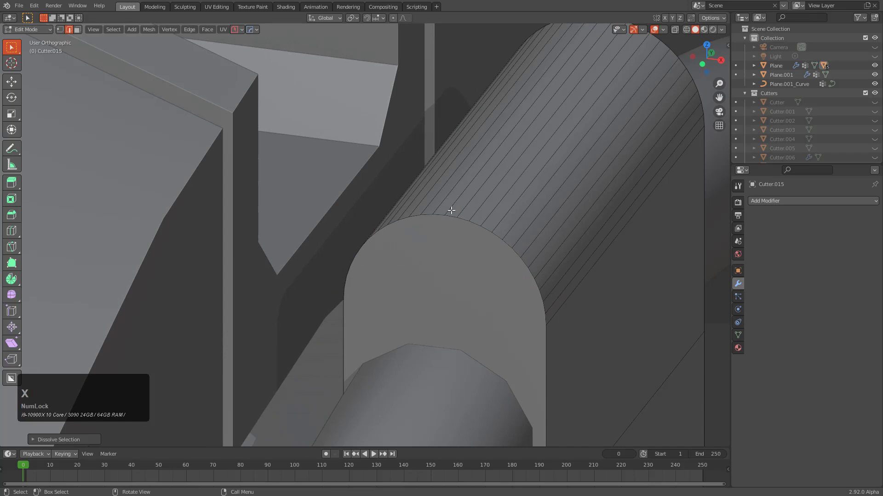
pyautogui.press('Tab')
pyautogui.scroll(-8, 528, 225)
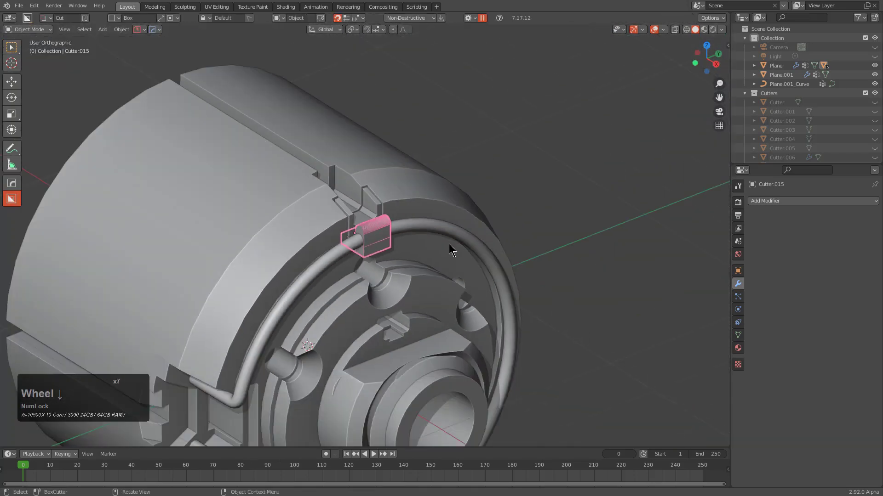
# Cut a wedge box pocket about 0.136 deep into the front face of the clamp block, below its rounded crown.
pyautogui.moveTo(449, 244); pyautogui.dragTo(432, 213, button='middle')
pyautogui.scroll(5, 432, 213)
pyautogui.moveTo(409, 151); pyautogui.dragTo(428, 210, button='middle')
pyautogui.click(399, 201)
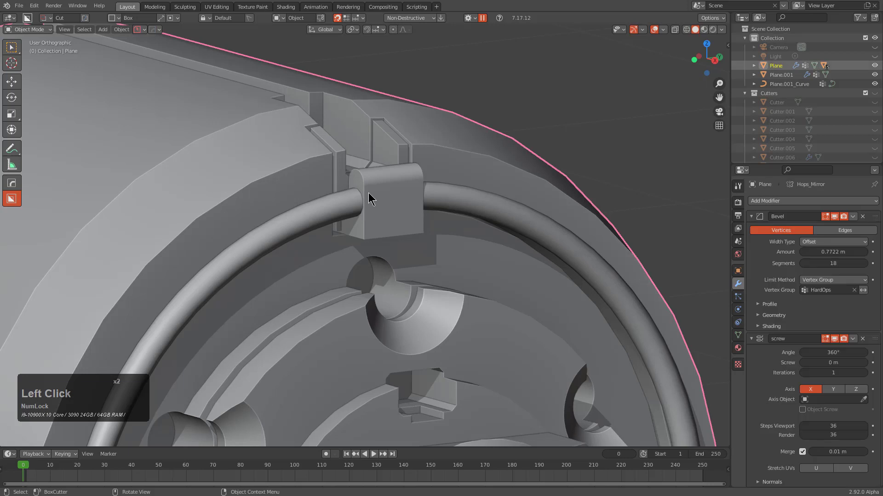
pyautogui.moveTo(370, 191); pyautogui.dragTo(416, 250)
pyautogui.press('w')
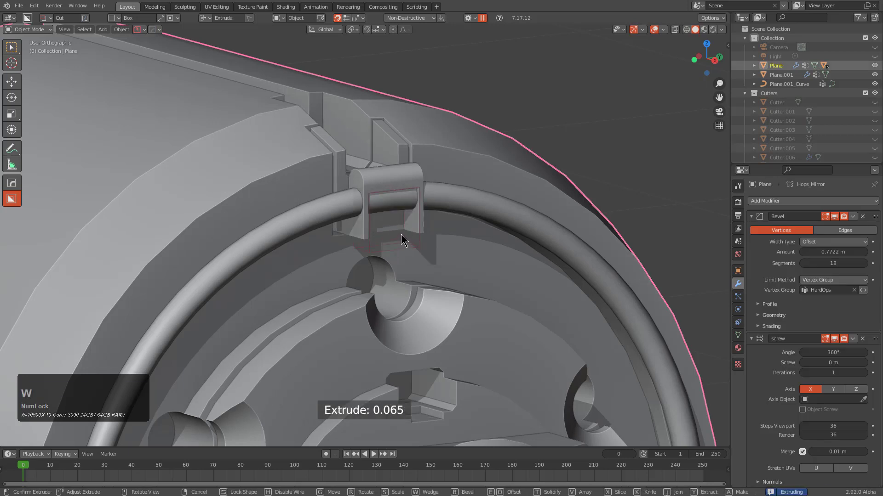
pyautogui.press('w')
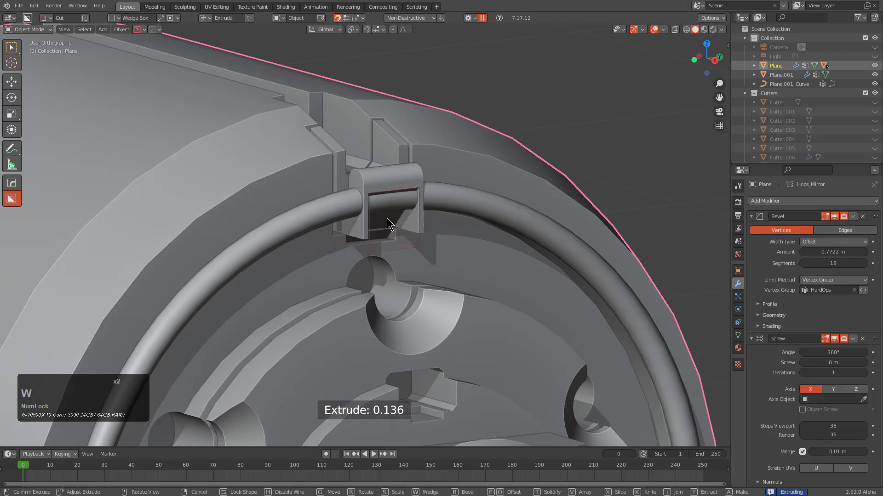
pyautogui.press('space')
pyautogui.press('a')
pyautogui.press('a')
pyautogui.scroll(-5, 410, 237)
pyautogui.moveTo(450, 241)
pyautogui.mouseDown(button='middle')
pyautogui.moveTo(410, 236)
pyautogui.moveTo(389, 199)
pyautogui.moveTo(414, 242)
pyautogui.moveTo(437, 222)
pyautogui.moveTo(395, 216)
pyautogui.moveTo(399, 257)
pyautogui.moveTo(448, 257)
pyautogui.mouseUp(button='middle')
pyautogui.scroll(-2, 389, 199)
# Scroll through the main body's booleans and reveal the cutter of the central bore.
pyautogui.click(399, 258)
pyautogui.scroll(1, 439, 249)
pyautogui.press('q')
pyautogui.click(440, 256)
pyautogui.scroll(-10, 440, 257)
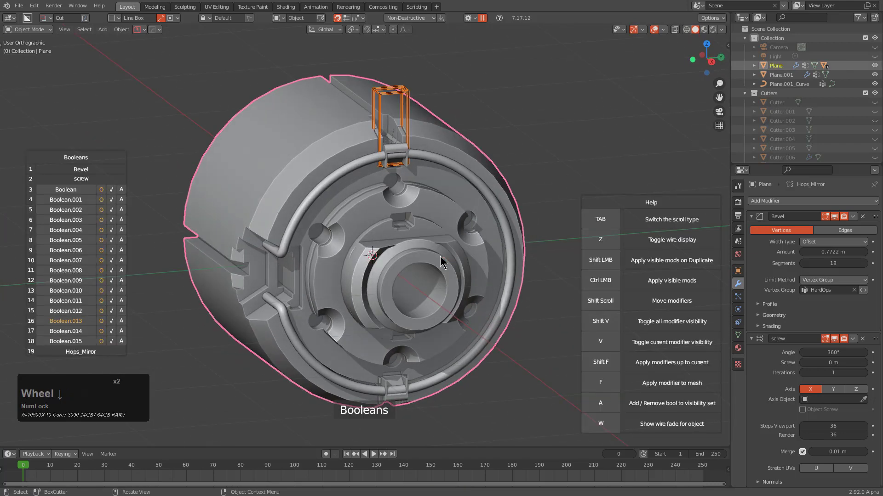
pyautogui.scroll(9, 440, 262)
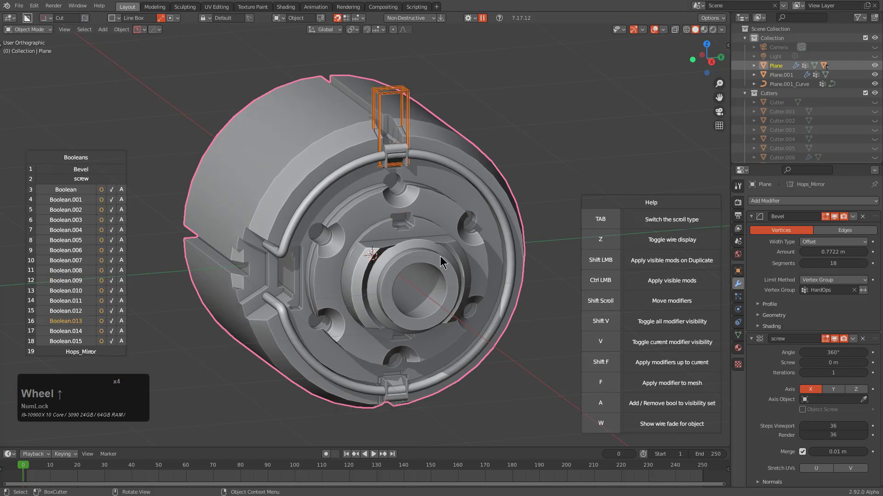
pyautogui.scroll(-1, 440, 256)
pyautogui.click(440, 255)
# Switch the central bore's cutter to a slice so the bore's plug becomes a separate object.
pyautogui.scroll(4, 448, 258)
pyautogui.moveTo(449, 258); pyautogui.dragTo(439, 281, button='middle')
pyautogui.press('q')
pyautogui.click(438, 294)
pyautogui.press('1')
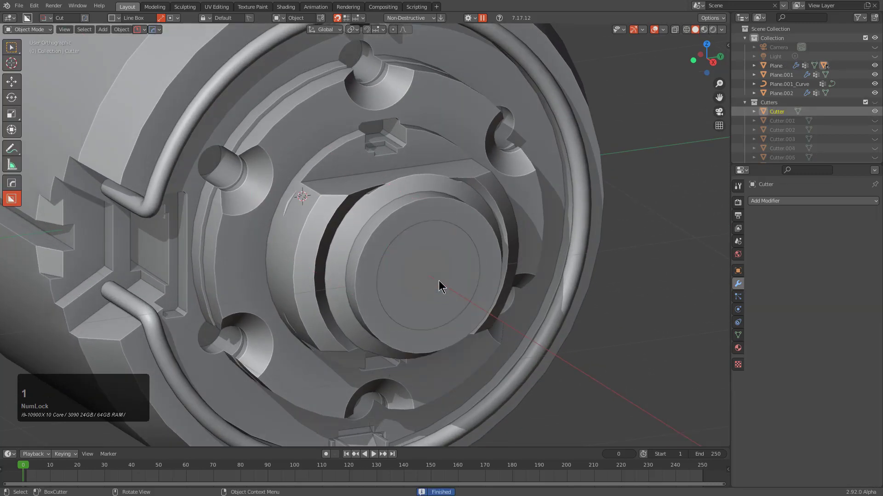
# Cut a centered circular recess about 0.147 deep into the plug's front face, leaving a thin rim.
pyautogui.click(437, 273)
pyautogui.keyDown('ctrl'); pyautogui.moveTo(429, 274); pyautogui.dragTo(469, 270); pyautogui.keyUp('ctrl')
pyautogui.press('d')
pyautogui.click(426, 275)
# Draw an Ngon cutter over the plug's front rim in the front view and extrude it about 0.931 as a notch.
pyautogui.moveTo(456, 258)
pyautogui.mouseDown(button='middle')
pyautogui.moveTo(462, 239)
pyautogui.moveTo(537, 212)
pyautogui.moveTo(430, 206)
pyautogui.mouseUp(button='middle')
pyautogui.hotkey('alt', 'z')
pyautogui.scroll(4, 441, 207)
pyautogui.press('d')
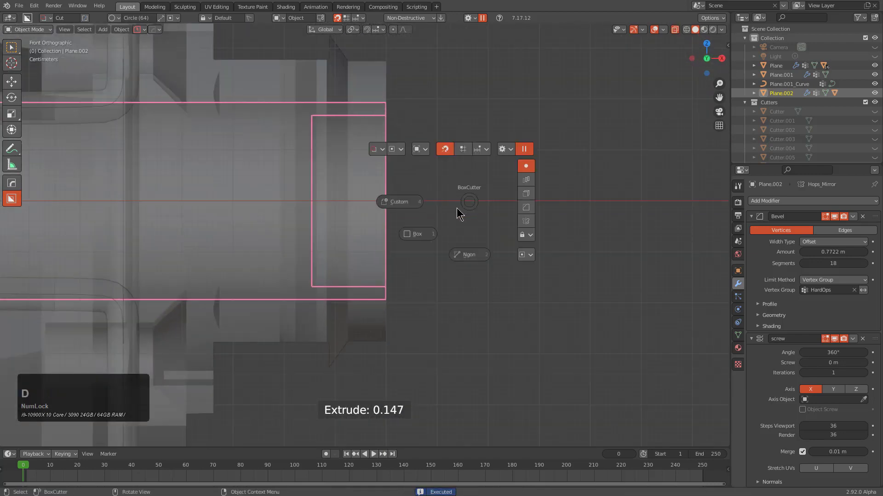
pyautogui.click(462, 255)
pyautogui.click(410, 157)
pyautogui.click(369, 179)
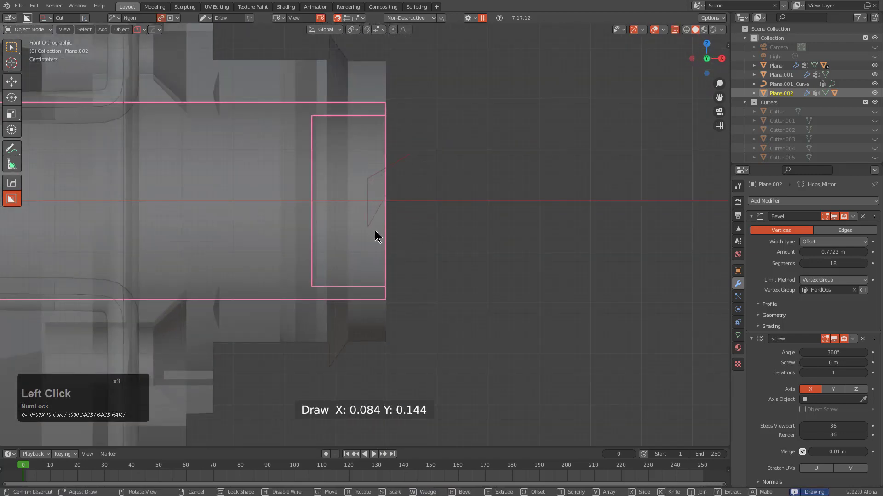
pyautogui.doubleClick(399, 249)
pyautogui.moveTo(399, 248)
pyautogui.mouseDown(button='middle')
pyautogui.moveTo(351, 264)
pyautogui.moveTo(364, 235)
pyautogui.mouseUp(button='middle')
pyautogui.keyDown('shift'); pyautogui.click(350, 256); pyautogui.keyUp('shift')
pyautogui.hotkey('alt', 'z')
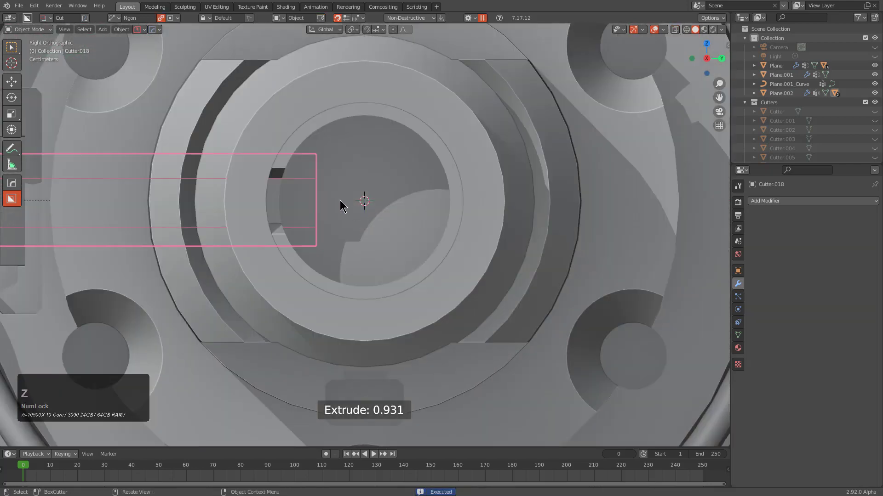
# Mirror the notch cutter along Z about the plug and move it slightly downward.
pyautogui.keyDown('shift'); pyautogui.click(304, 136); pyautogui.keyUp('shift')
pyautogui.press('q')
pyautogui.hotkey('alt', 'x')
pyautogui.click(365, 120)
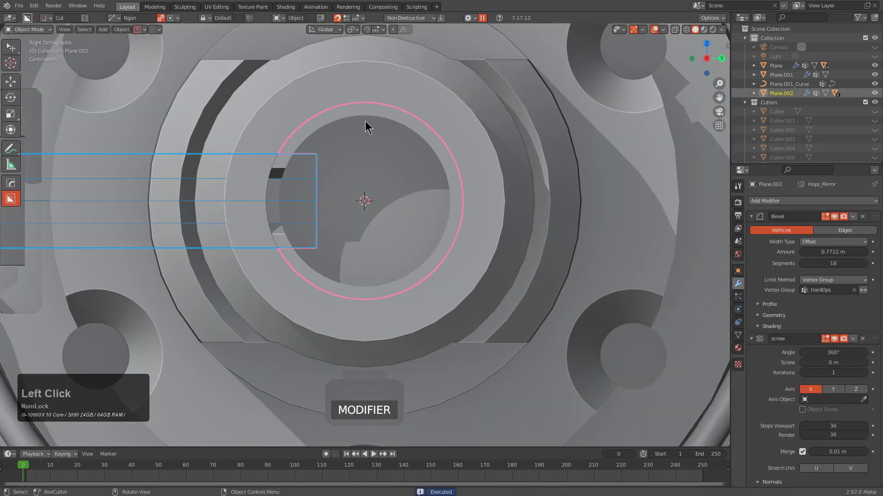
pyautogui.hotkey('alt', 'a')
pyautogui.click(311, 157)
pyautogui.press('g')
pyautogui.click(406, 186)
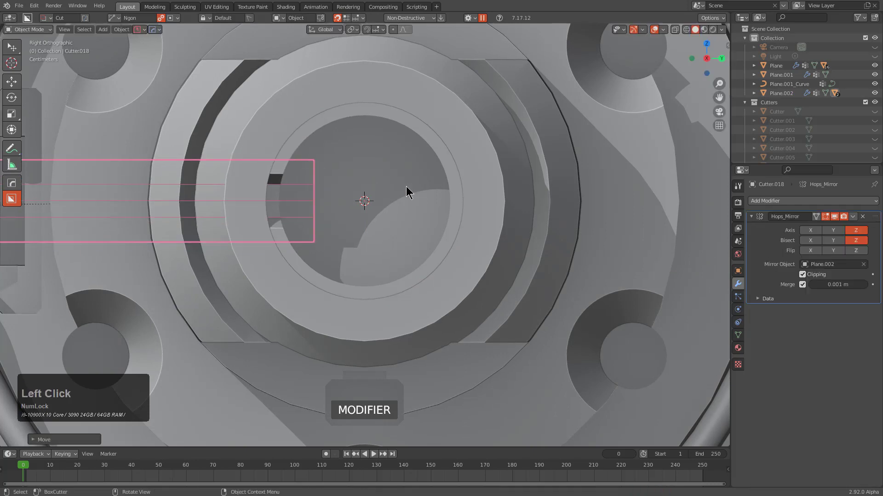
# Add a Radial Array to the notch cutter around the X axis with 5 segments.
pyautogui.press('q')
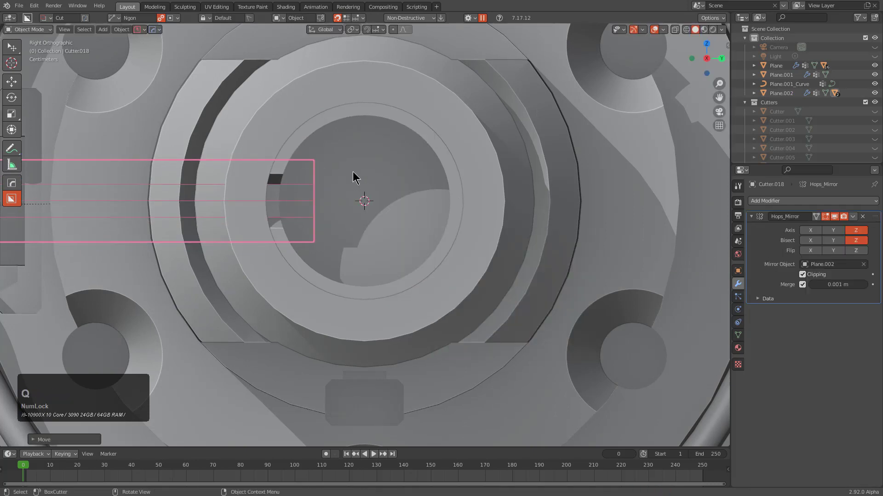
pyautogui.press('q')
pyautogui.moveTo(322, 211)
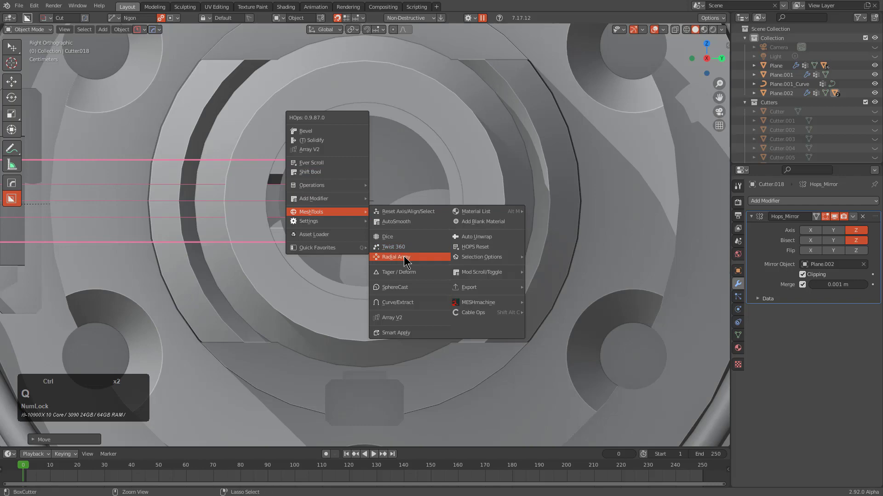
pyautogui.click(403, 257)
pyautogui.press('x')
pyautogui.scroll(-3, 404, 261)
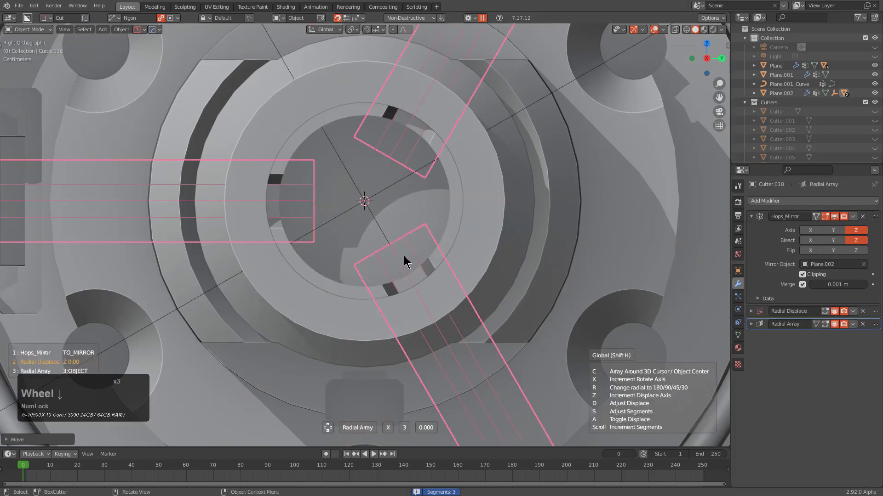
pyautogui.scroll(1, 404, 262)
pyautogui.scroll(2, 404, 258)
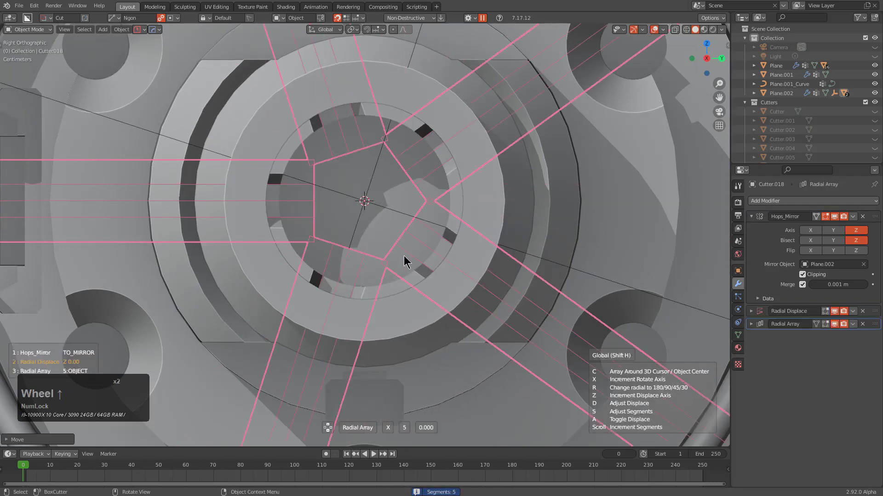
pyautogui.click(404, 256)
# Delete the separate plug object from the central bore.
pyautogui.moveTo(404, 256); pyautogui.dragTo(454, 259, button='middle')
pyautogui.click(430, 234)
pyautogui.press('x')
pyautogui.click(463, 253)
# Show the hidden arrayed notch cutter and subtract it from the main body with a Difference boolean.
pyautogui.click(454, 258)
pyautogui.scroll(-10, 875, 152)
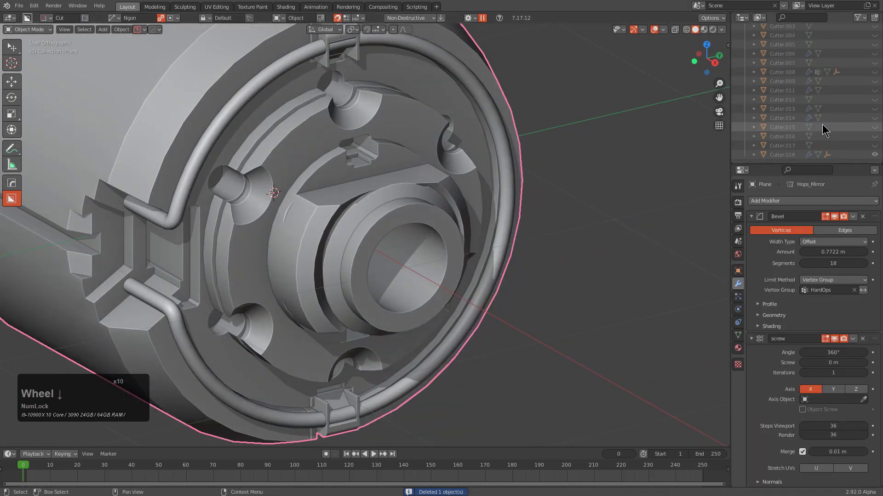
pyautogui.scroll(10, 874, 152)
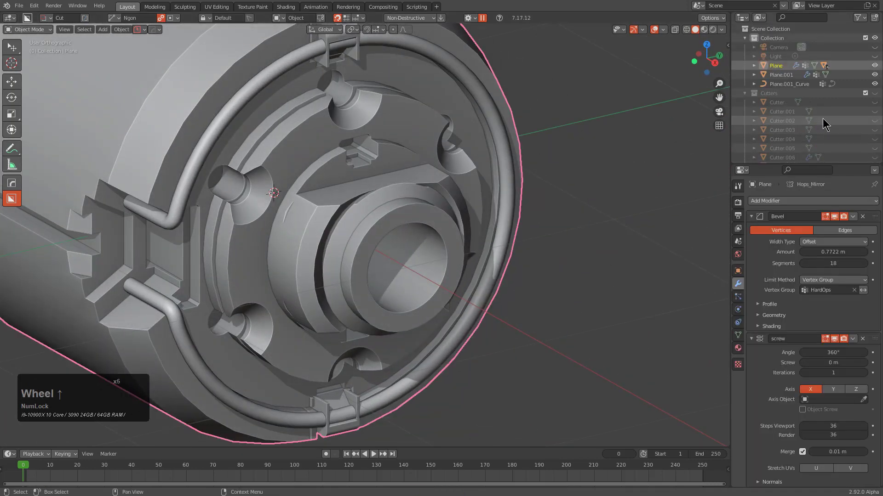
pyautogui.click(875, 94)
pyautogui.click(464, 199)
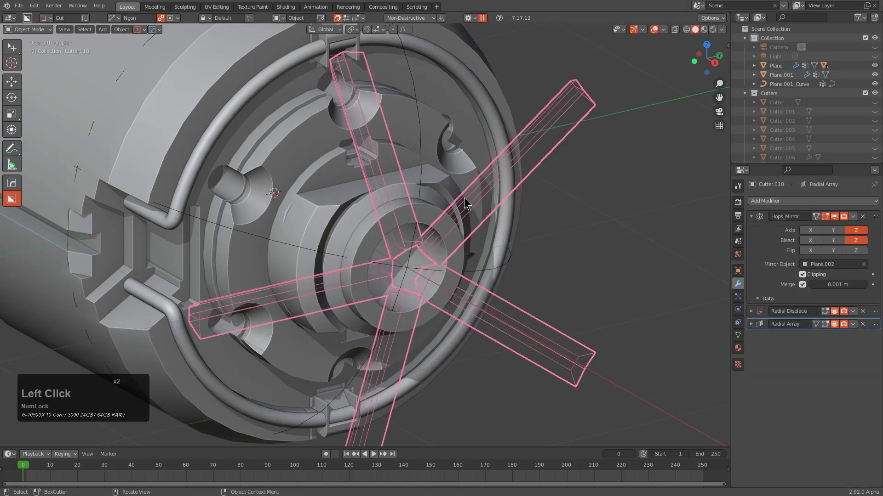
pyautogui.keyDown('shift'); pyautogui.click(368, 232); pyautogui.keyUp('shift')
pyautogui.press('q')
pyautogui.click(405, 152)
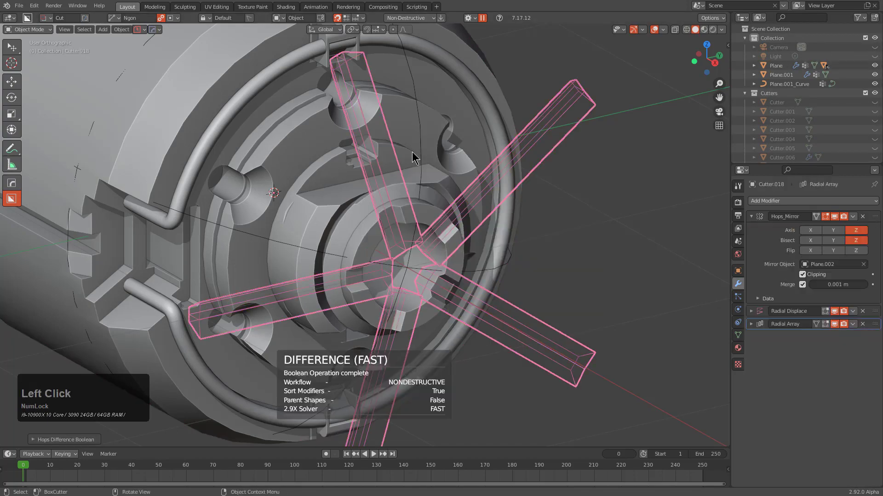
# Join a circular cylinder about 0.39 wide and 0.453 long to the main body inside the central bore.
pyautogui.moveTo(404, 151)
pyautogui.mouseDown(button='middle')
pyautogui.moveTo(424, 192)
pyautogui.moveTo(414, 185)
pyautogui.moveTo(469, 189)
pyautogui.moveTo(514, 214)
pyautogui.moveTo(437, 216)
pyautogui.moveTo(504, 223)
pyautogui.moveTo(487, 233)
pyautogui.moveTo(494, 242)
pyautogui.moveTo(479, 230)
pyautogui.mouseUp(button='middle')
pyautogui.scroll(-2, 437, 217)
pyautogui.click(510, 239)
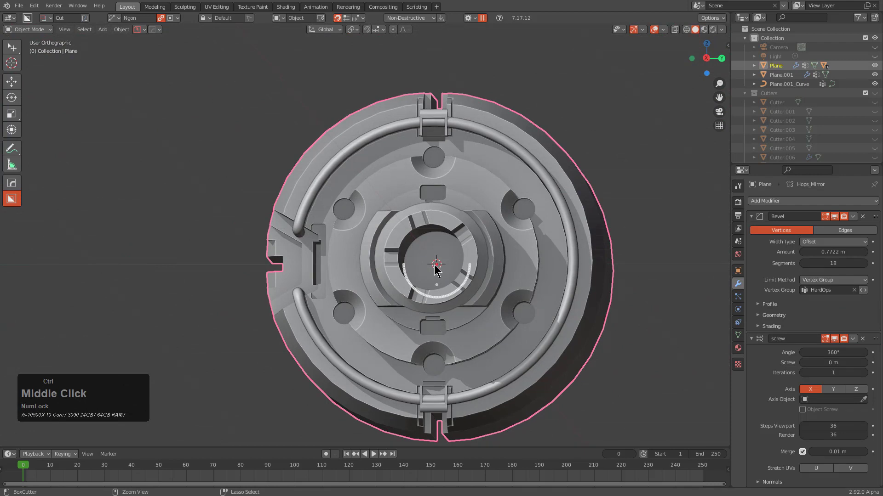
pyautogui.moveTo(435, 266); pyautogui.dragTo(470, 278)
pyautogui.press('d')
pyautogui.press('j')
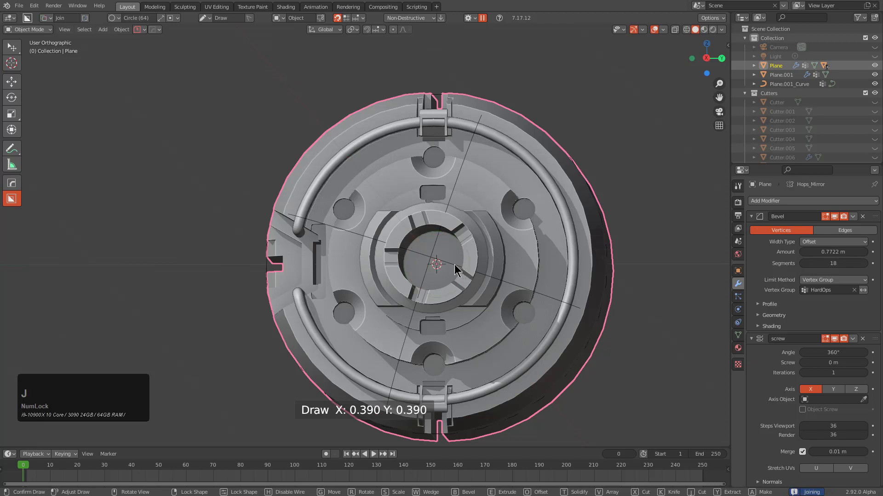
pyautogui.moveTo(434, 257); pyautogui.dragTo(433, 256, button='middle')
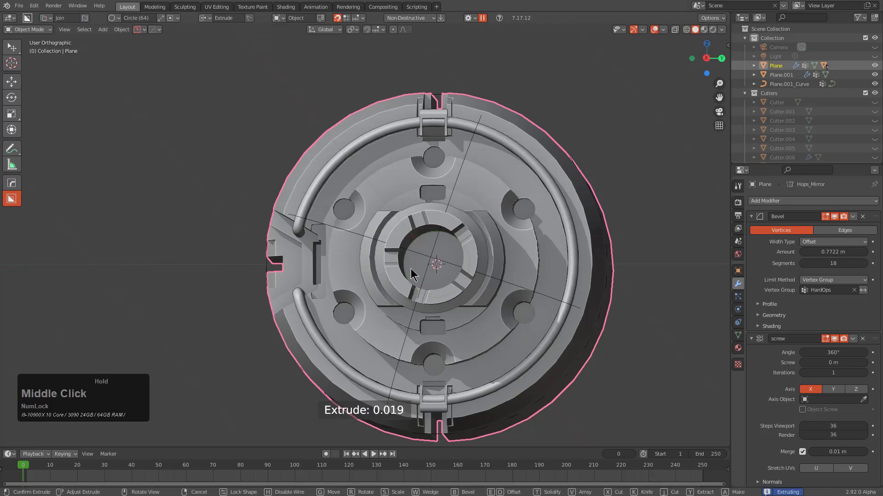
pyautogui.moveTo(471, 266); pyautogui.dragTo(441, 274, button='middle')
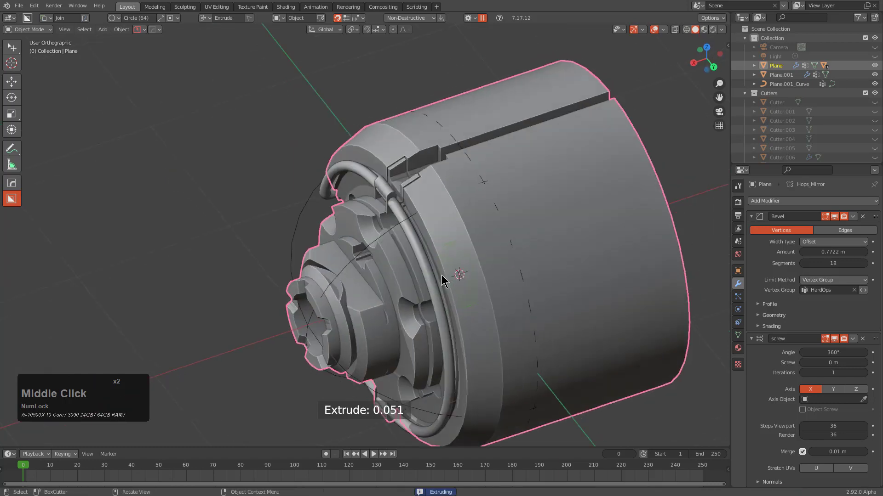
pyautogui.click(406, 293)
pyautogui.scroll(-3, 406, 294)
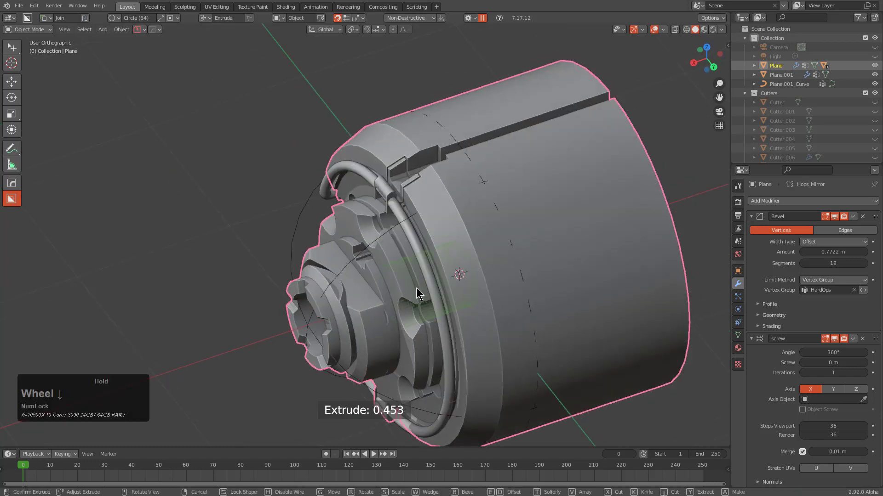
# Cut a smaller circular hole about 0.669 deep into the floor of the central bore.
pyautogui.keyDown('ctrl'); pyautogui.scroll(3, 479, 280); pyautogui.keyUp('ctrl')
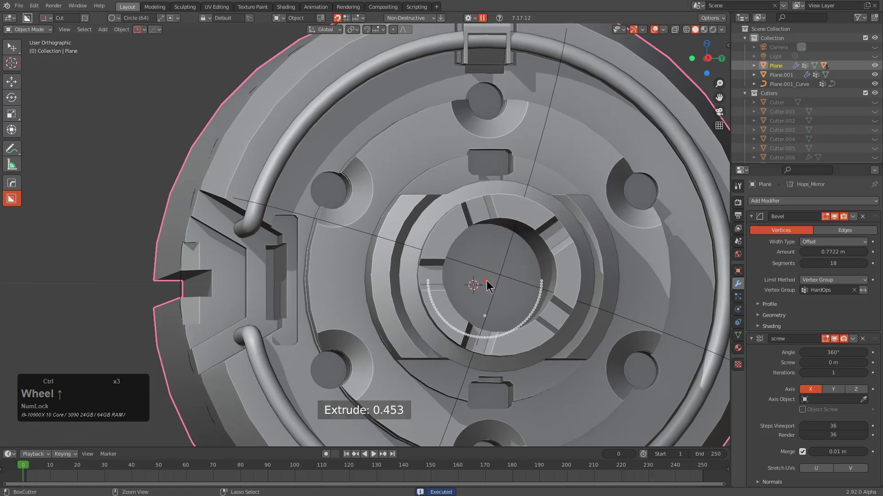
pyautogui.click(479, 279)
pyautogui.click(480, 285)
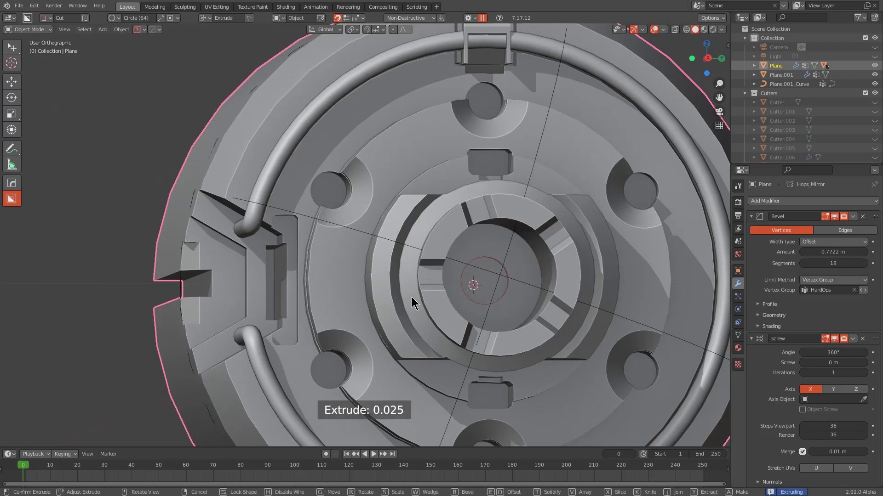
pyautogui.keyDown('shift'); pyautogui.click(391, 296); pyautogui.keyUp('shift')
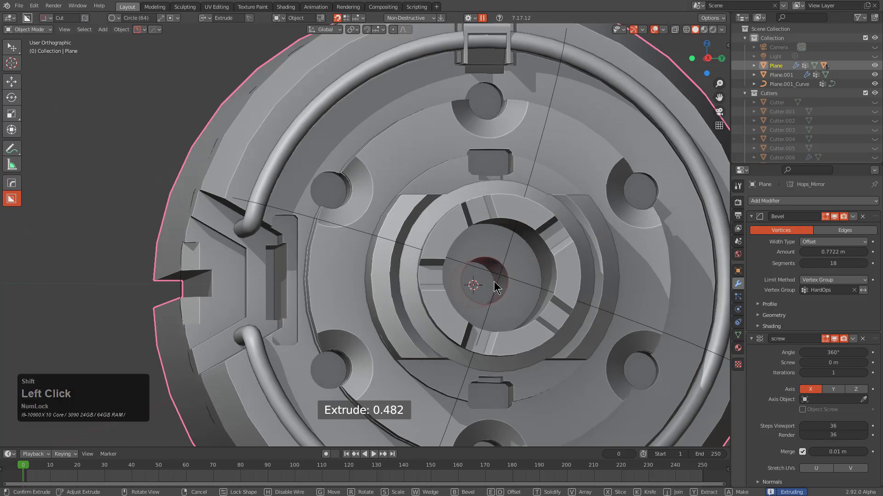
pyautogui.click(536, 271)
# Select the end face of the new hole's cutter and add a vertex-group bevel around it.
pyautogui.moveTo(536, 272); pyautogui.dragTo(481, 242, button='middle')
pyautogui.press('Tab')
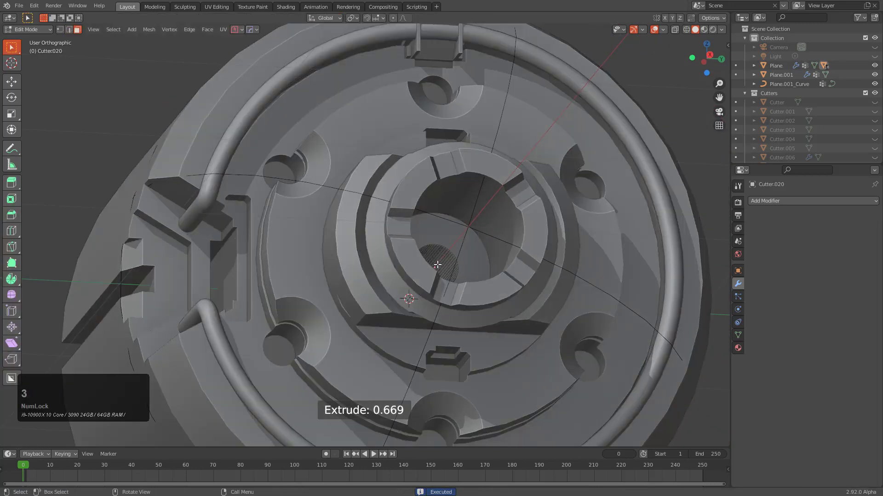
pyautogui.click(437, 265)
pyautogui.press('q')
pyautogui.click(506, 255)
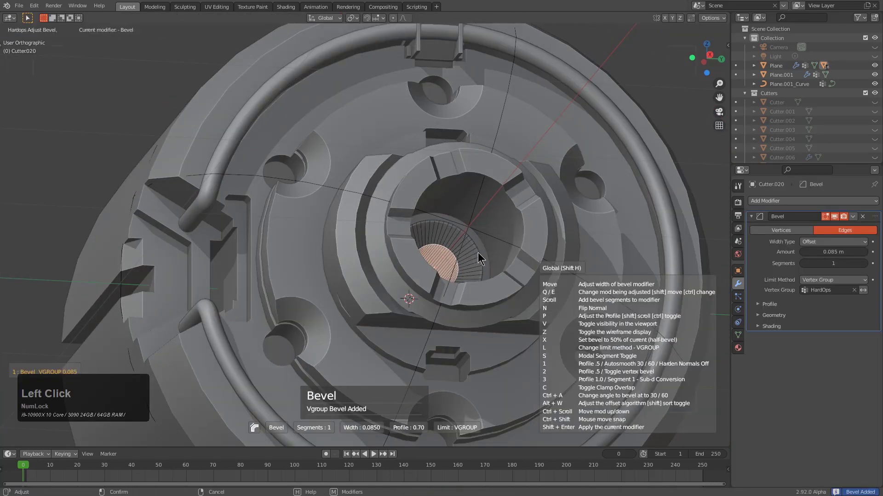
pyautogui.press('1')
pyautogui.moveTo(513, 225); pyautogui.dragTo(465, 245, button='middle')
pyautogui.scroll(-4, 475, 221)
pyautogui.click(465, 245)
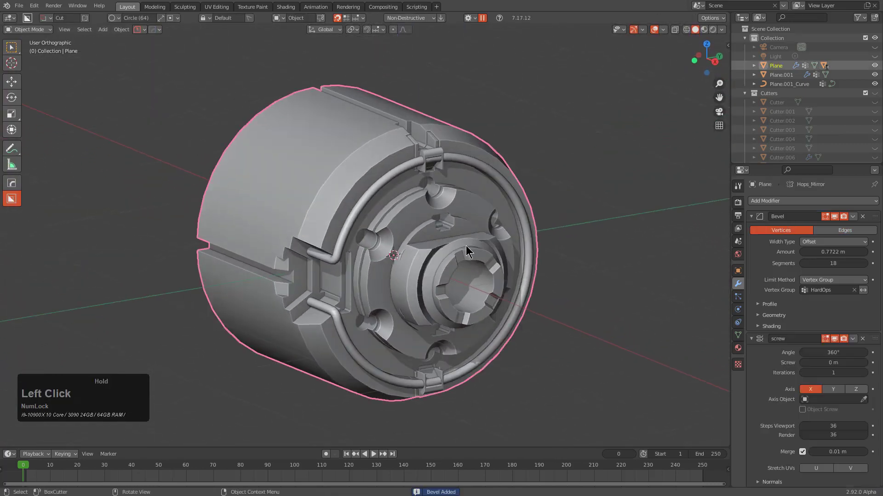
# Union the ring rod curve with the main body and hide the original rod curve.
pyautogui.moveTo(574, 202); pyautogui.dragTo(555, 222, button='middle')
pyautogui.click(409, 173)
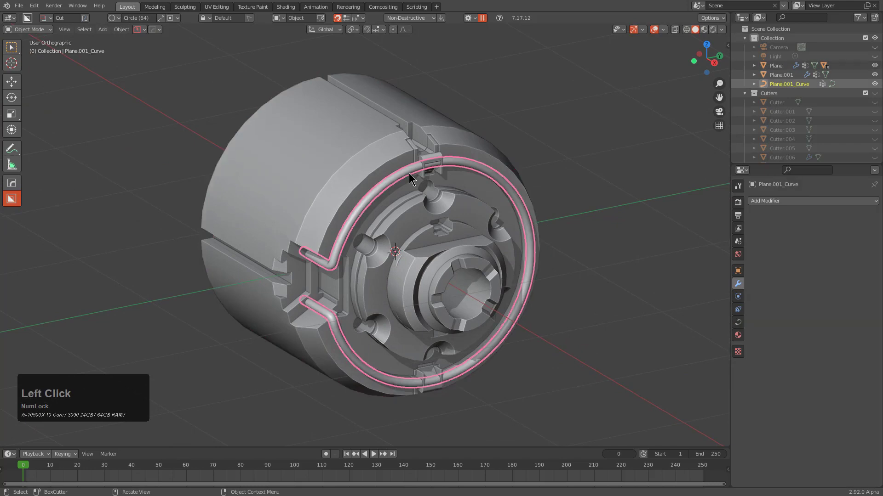
pyautogui.moveTo(409, 173); pyautogui.dragTo(440, 159, button='middle')
pyautogui.scroll(4, 362, 242)
pyautogui.keyDown('shift'); pyautogui.click(365, 186); pyautogui.keyUp('shift')
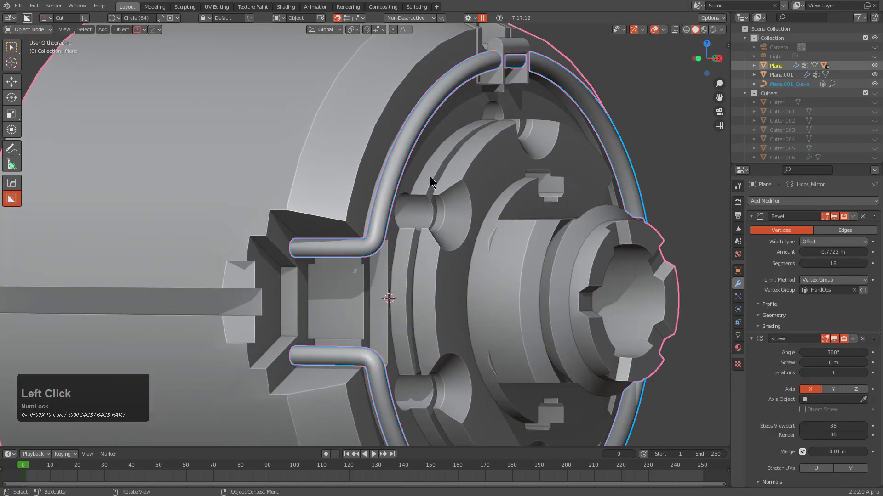
pyautogui.press('q')
pyautogui.moveTo(428, 211)
pyautogui.click(470, 233)
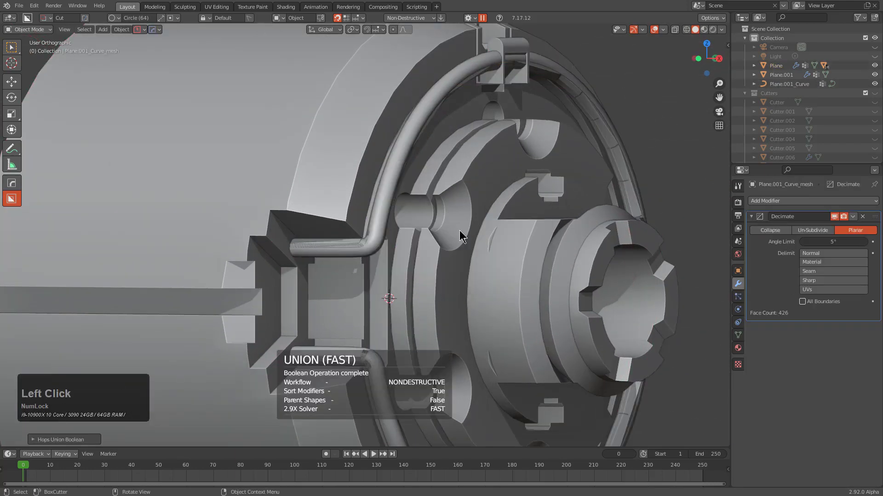
pyautogui.click(383, 212)
pyautogui.moveTo(384, 211); pyautogui.dragTo(406, 225, button='middle')
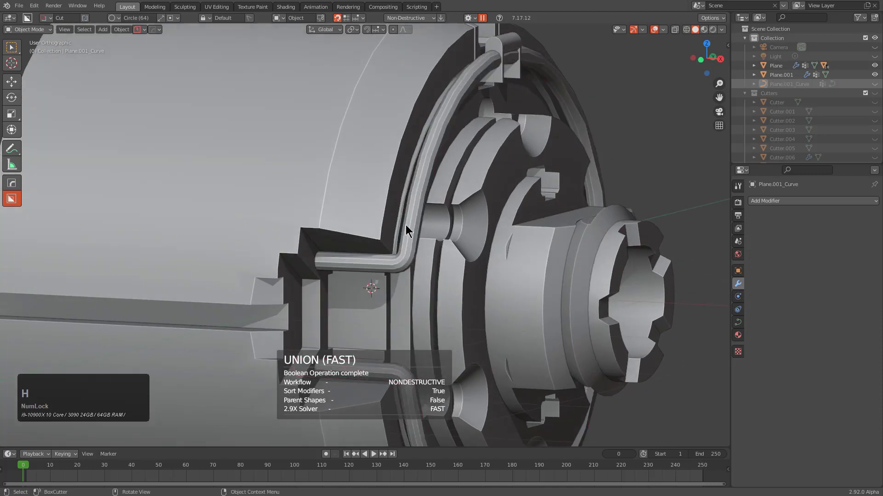
# Reveal the rod's mesh from the main body's booleans.
pyautogui.press('q')
pyautogui.click(481, 208)
pyautogui.click(480, 207)
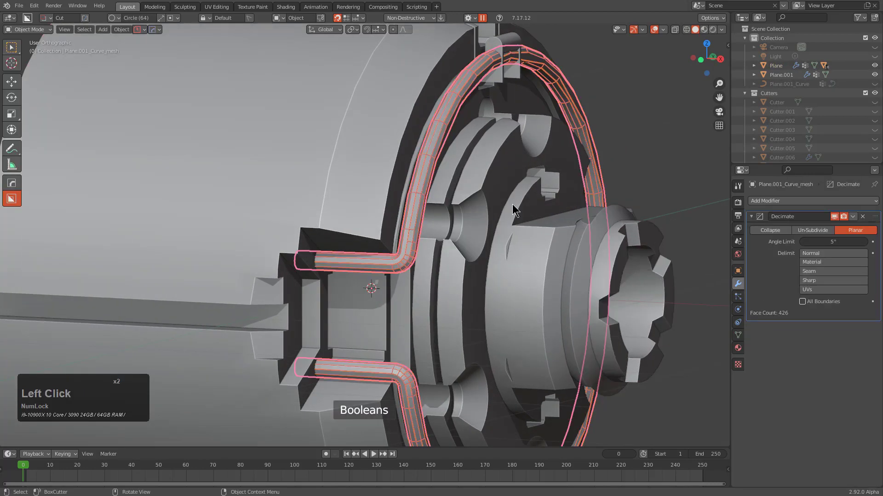
# Turn off the Decimate modifier's viewport display on the rod mesh and add a level 1 subdivision.
pyautogui.press('`')
pyautogui.click(835, 215)
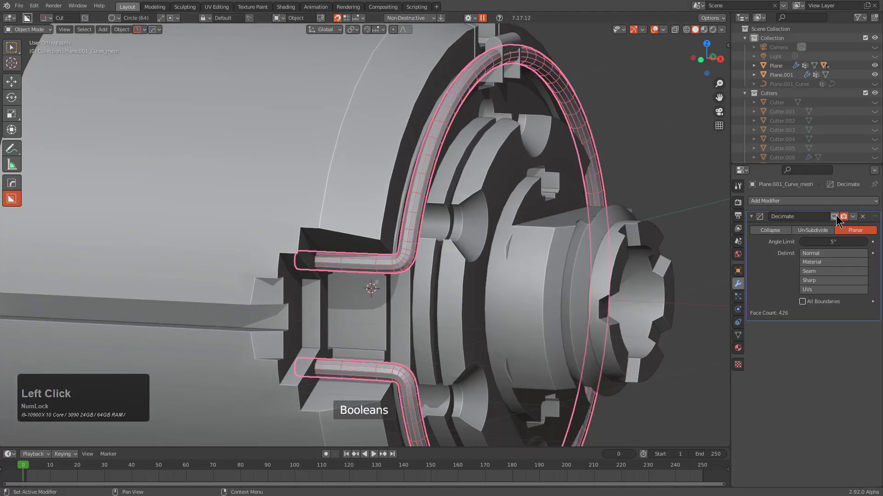
pyautogui.hotkey('ctrl', '1')
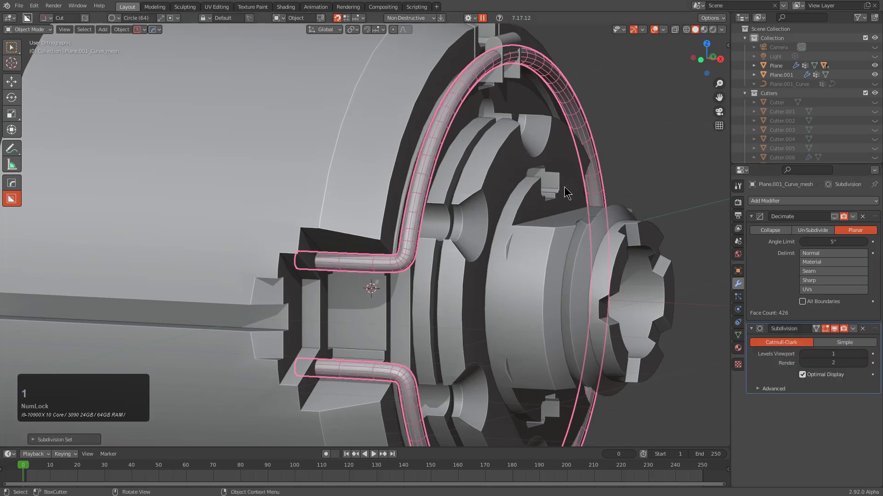
# Select the main body and step through its modifier stack with Ever Scroll to examine how the cuts build up.
pyautogui.scroll(-5, 564, 186)
pyautogui.moveTo(565, 186); pyautogui.dragTo(530, 197, button='middle')
pyautogui.press('KP_1')
pyautogui.click(472, 206)
pyautogui.press('q')
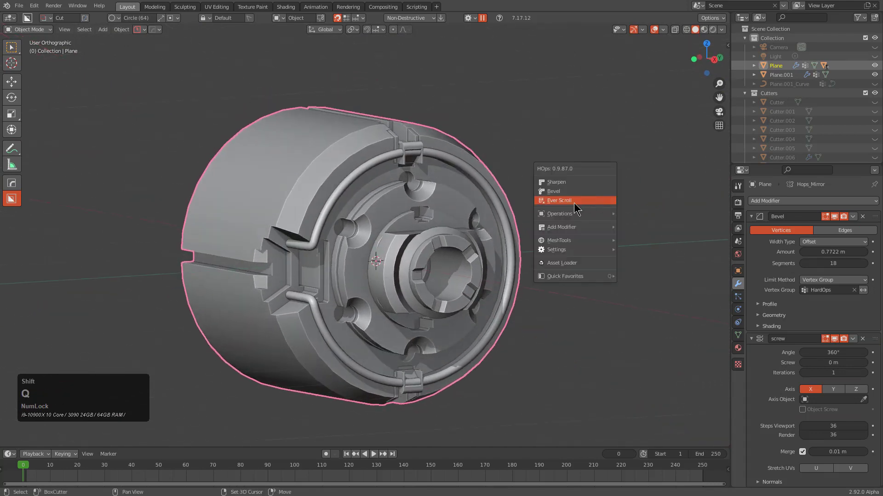
pyautogui.click(574, 203)
pyautogui.scroll(8, 574, 206)
pyautogui.scroll(6, 574, 208)
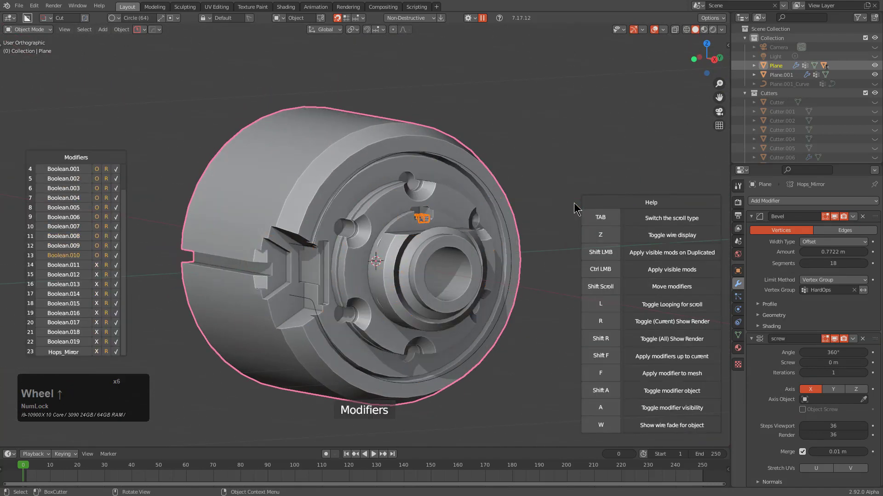
pyautogui.scroll(-14, 576, 209)
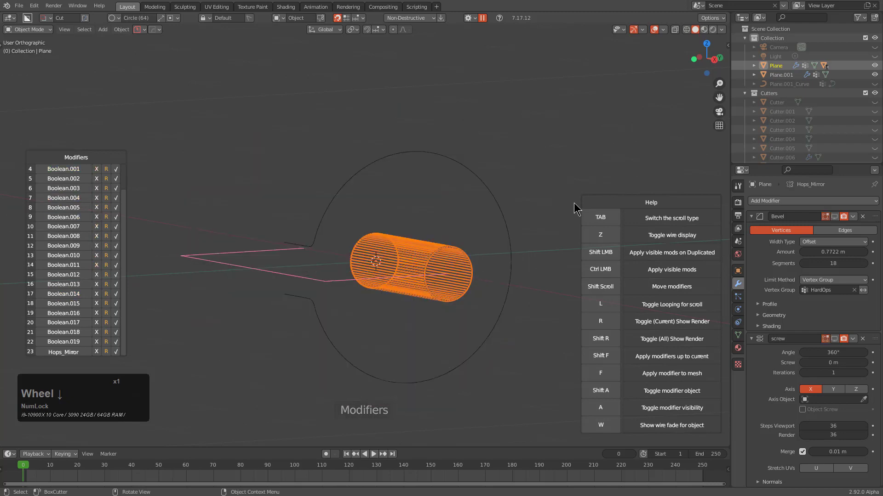
pyautogui.moveTo(576, 212); pyautogui.dragTo(580, 241, button='middle')
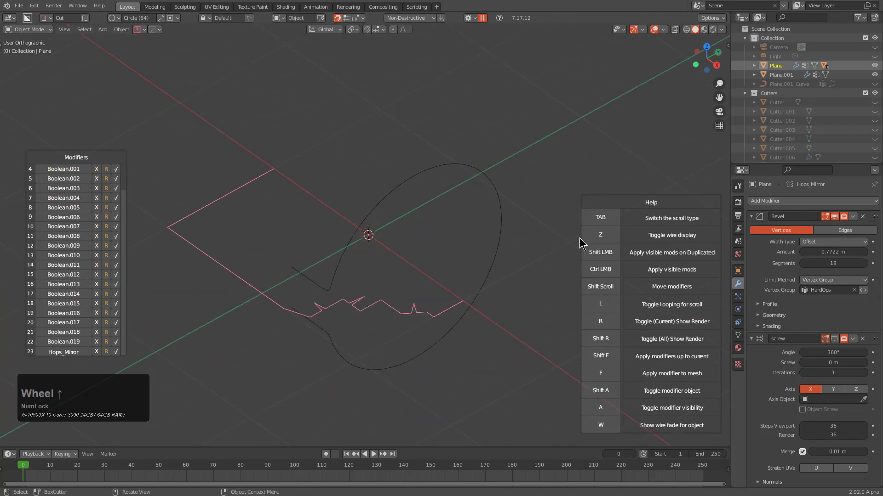
pyautogui.scroll(6, 580, 237)
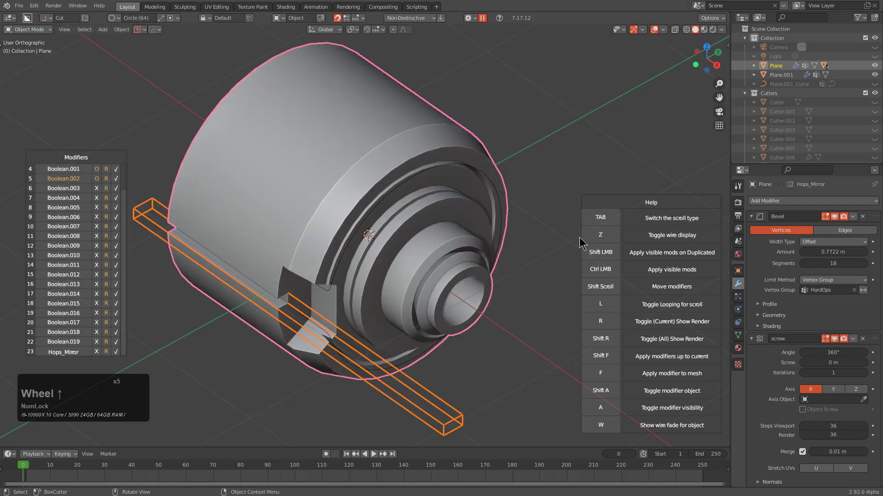
pyautogui.scroll(11, 580, 237)
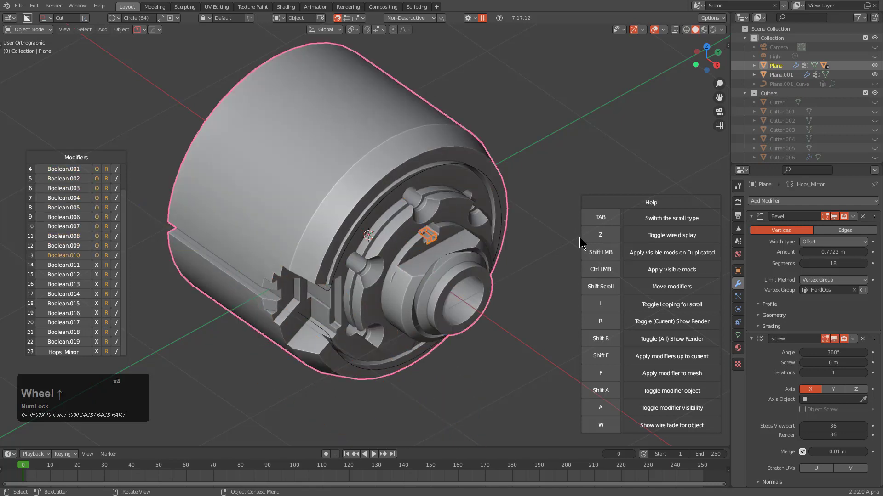
pyautogui.scroll(9, 579, 237)
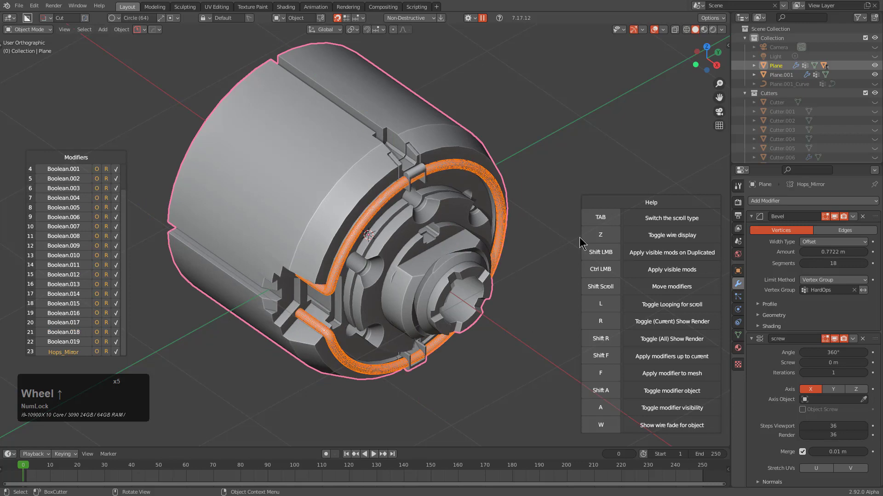
pyautogui.scroll(-5, 579, 237)
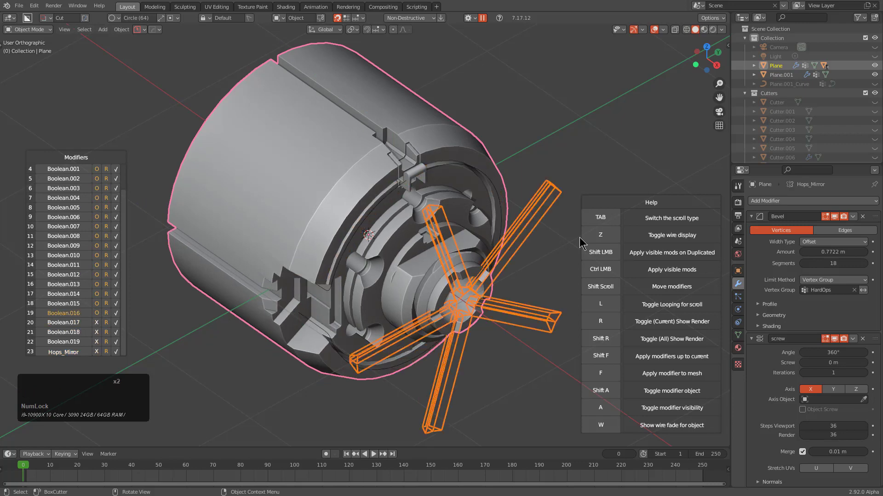
pyautogui.scroll(5, 579, 237)
pyautogui.scroll(-7, 580, 241)
pyautogui.scroll(1, 580, 238)
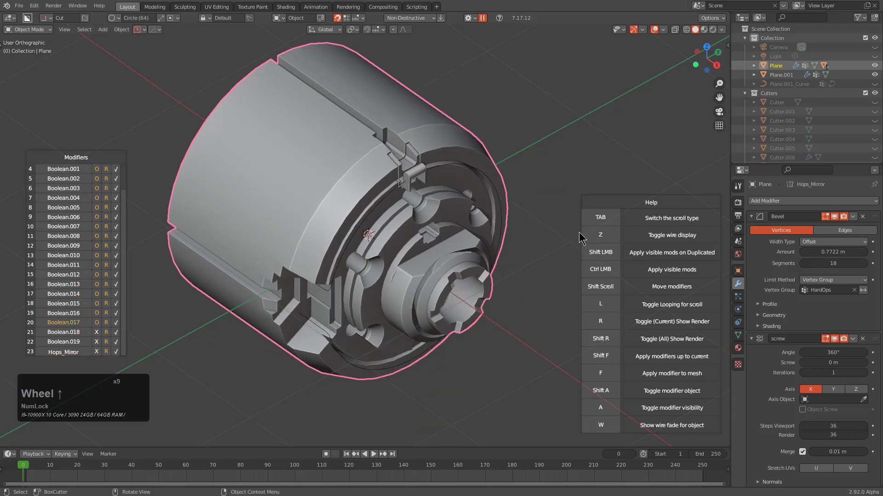
pyautogui.scroll(3, 579, 238)
pyautogui.rightClick(577, 229)
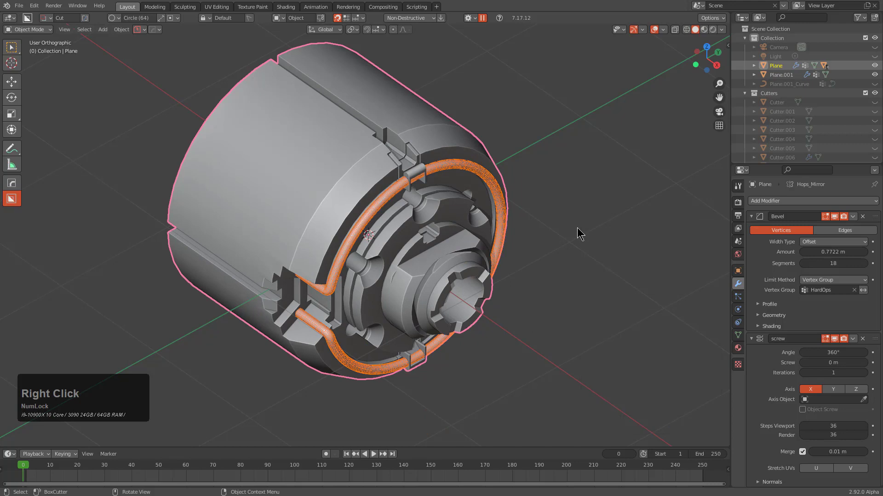
# Review the main body's boolean list and set its screw modifier to 64 viewport and render steps.
pyautogui.click(157, 30)
pyautogui.click(121, 70)
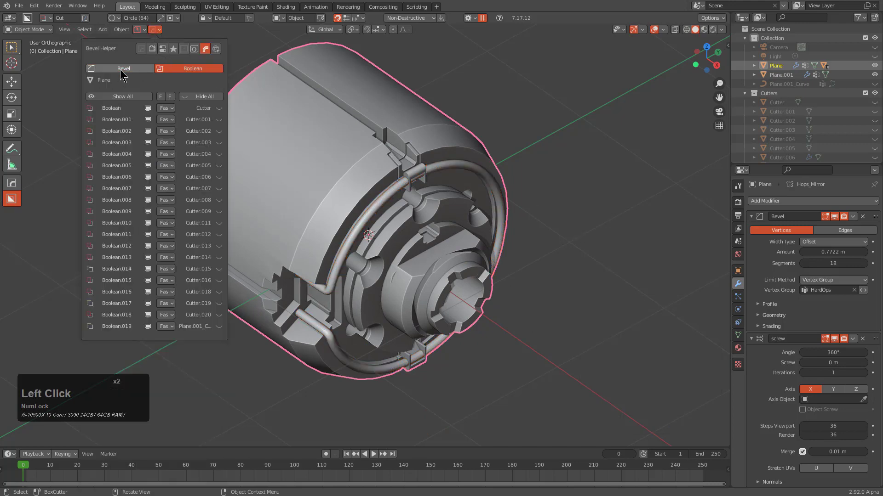
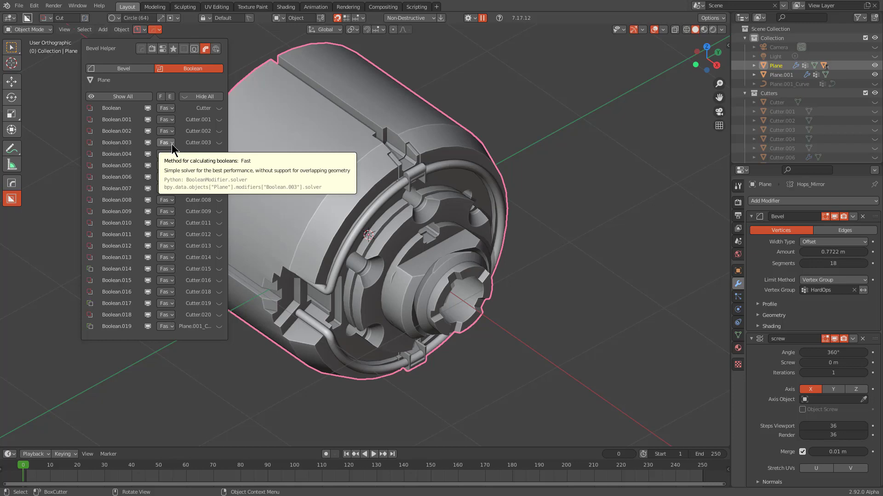
pyautogui.moveTo(487, 217); pyautogui.dragTo(512, 237, button='middle')
pyautogui.scroll(4, 511, 237)
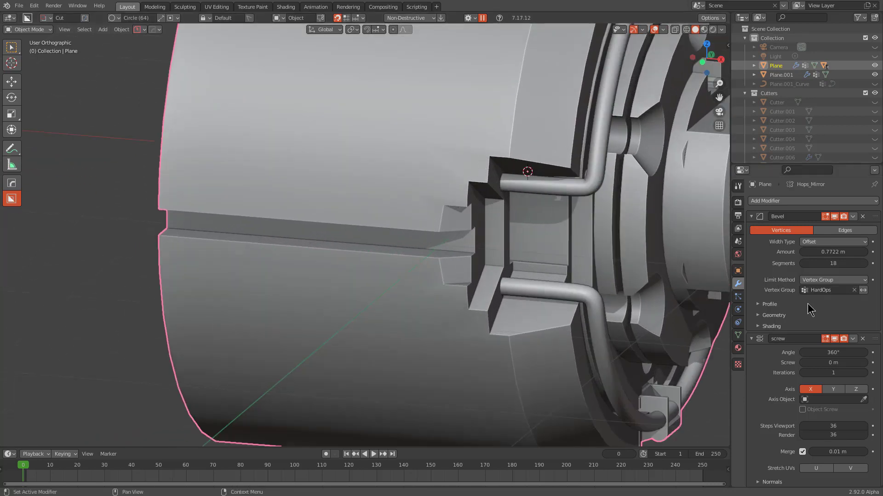
pyautogui.moveTo(842, 427); pyautogui.dragTo(833, 435)
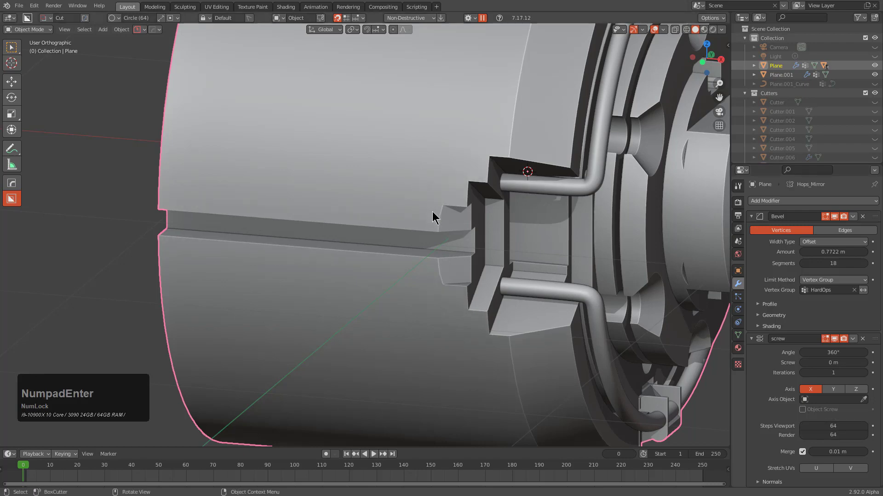
# Show the wireframe overlay, examine the main body's topology around the front face, and turn the overlay off again.
pyautogui.moveTo(432, 211); pyautogui.dragTo(459, 219, button='middle')
pyautogui.press('v')
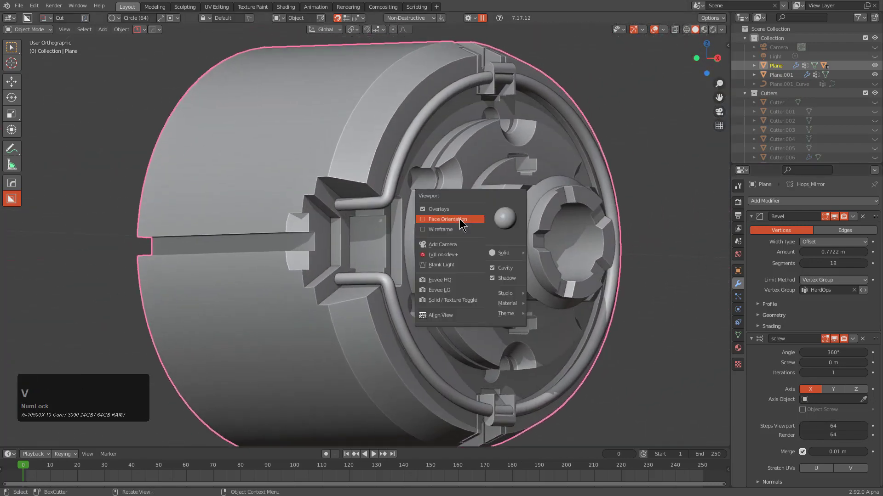
pyautogui.click(455, 222)
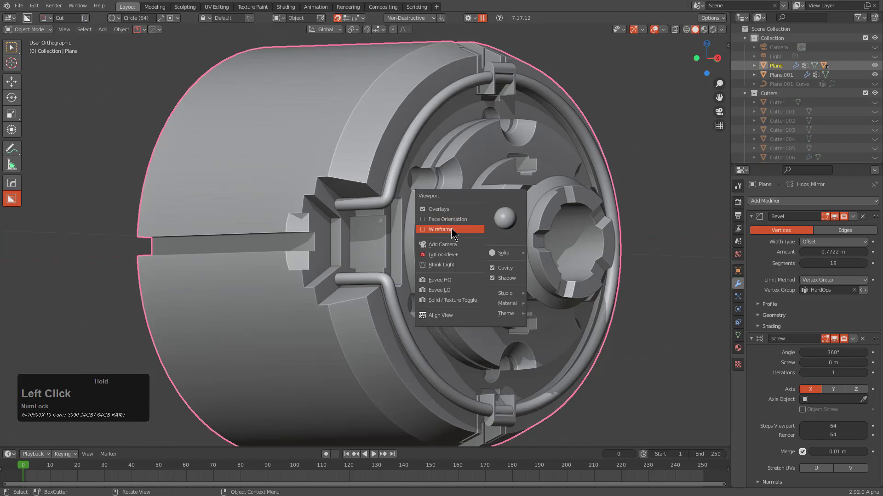
pyautogui.click(453, 229)
pyautogui.moveTo(455, 226); pyautogui.dragTo(405, 237, button='middle')
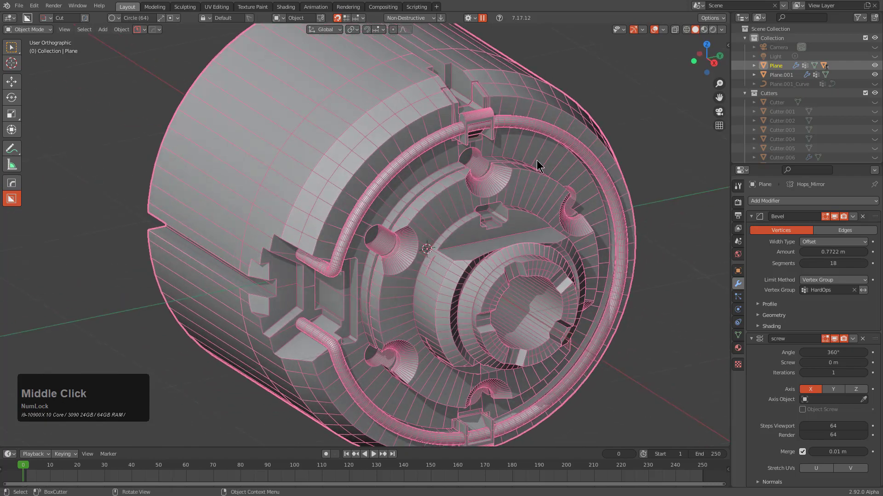
pyautogui.moveTo(492, 198); pyautogui.dragTo(414, 214, button='middle')
pyautogui.scroll(-1, 413, 213)
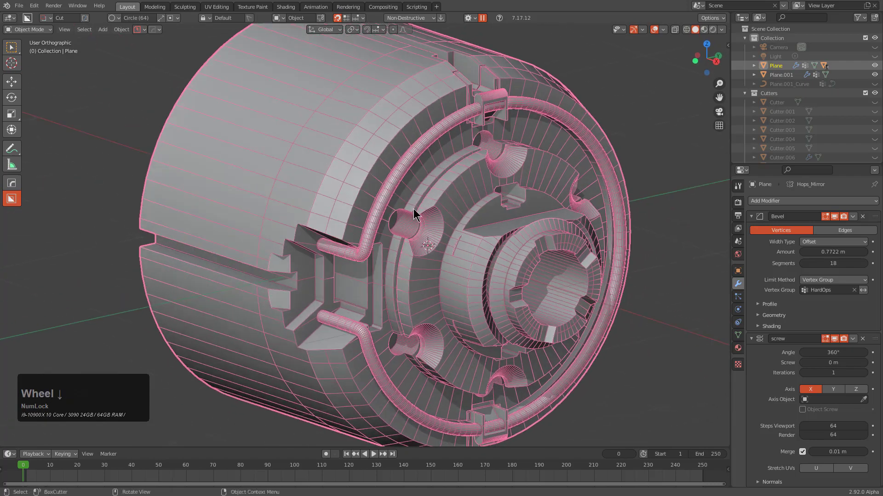
pyautogui.press('v')
pyautogui.click(559, 187)
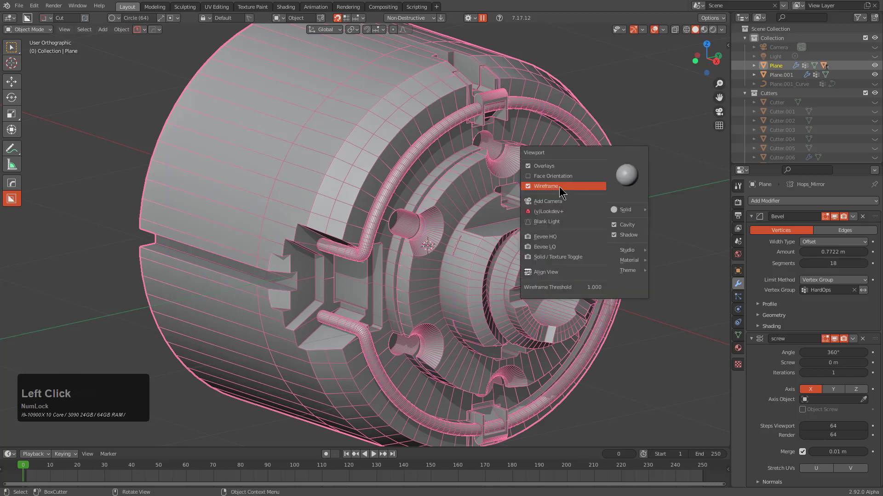
# From the front view, cut a box about 0.097 by 0.087 through the raised ridge on the central neck.
pyautogui.moveTo(547, 196); pyautogui.dragTo(525, 153, button='middle')
pyautogui.scroll(3, 520, 202)
pyautogui.keyDown('shift'); pyautogui.moveTo(516, 210); pyautogui.dragTo(488, 242, button='middle'); pyautogui.keyUp('shift')
pyautogui.scroll(2, 488, 243)
pyautogui.click(498, 203)
pyautogui.press('d')
pyautogui.press('d')
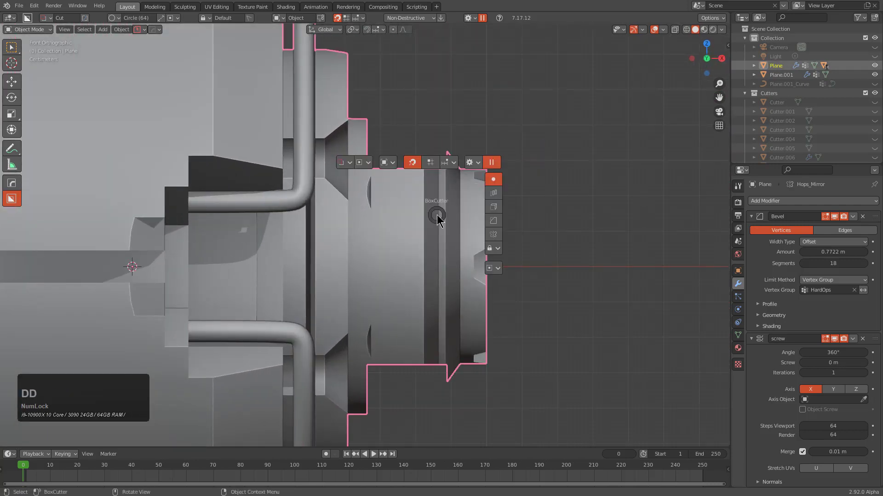
pyautogui.click(384, 248)
pyautogui.click(460, 162)
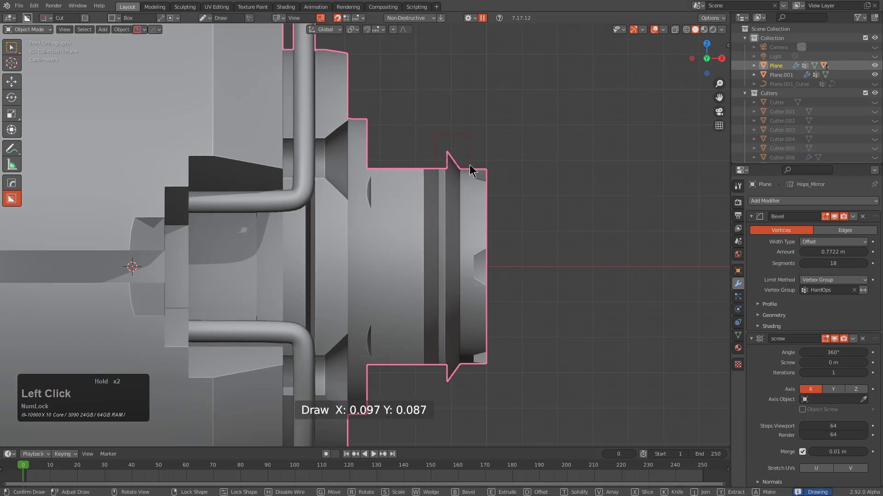
pyautogui.click(474, 164)
# Cut a circular hole about 0.160 wide and 0.140 deep into the flat on the central neck.
pyautogui.moveTo(505, 170)
pyautogui.mouseDown(button='middle')
pyautogui.moveTo(450, 230)
pyautogui.moveTo(400, 264)
pyautogui.moveTo(450, 237)
pyautogui.mouseUp(button='middle')
pyautogui.press('d')
pyautogui.click(425, 239)
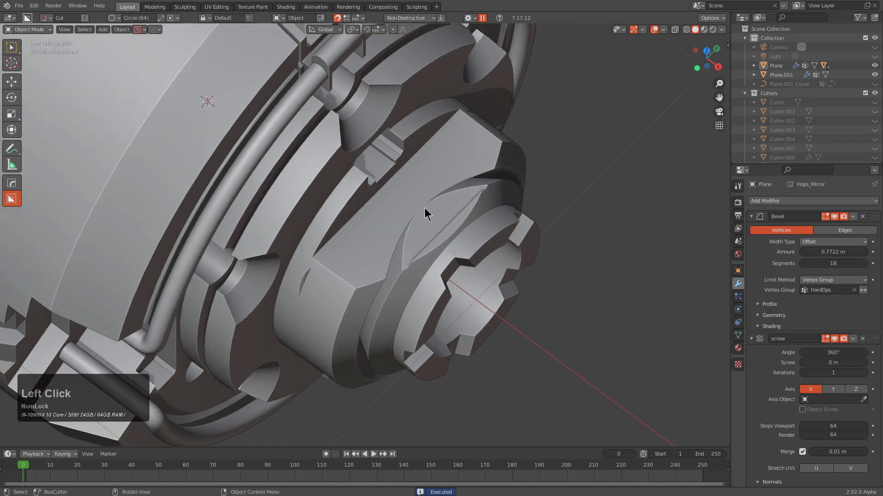
pyautogui.keyDown('ctrl'); pyautogui.click(433, 217); pyautogui.keyUp('ctrl')
pyautogui.keyDown('ctrl'); pyautogui.click(423, 208); pyautogui.keyUp('ctrl')
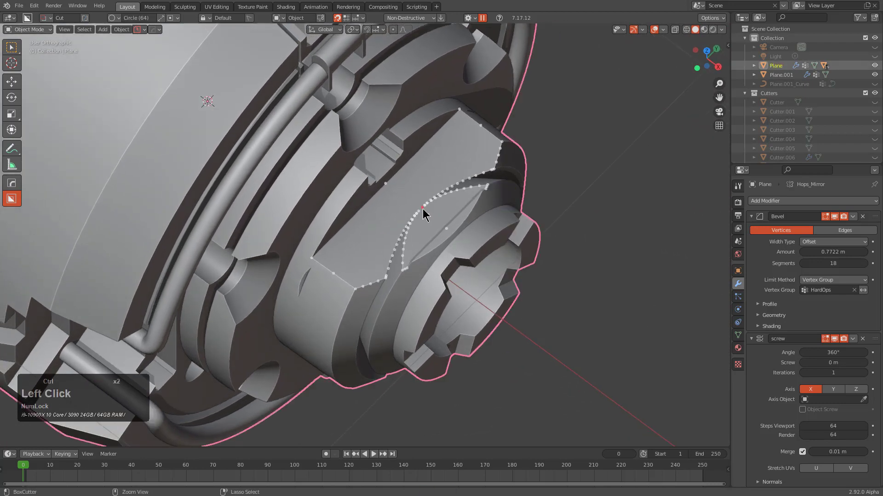
pyautogui.moveTo(421, 208); pyautogui.dragTo(449, 226)
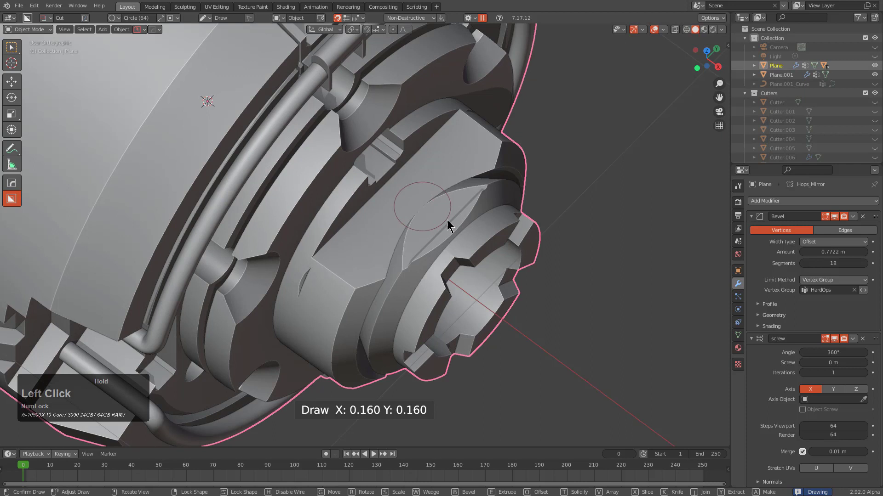
pyautogui.keyDown('shift'); pyautogui.click(445, 252); pyautogui.keyUp('shift')
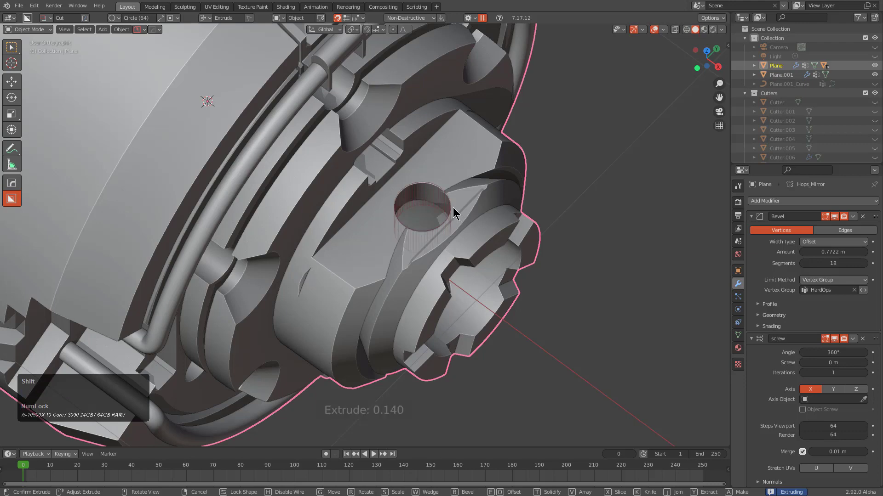
pyautogui.click(453, 208)
# Scale the circular hole's cutter down with Z locked and move it along X towards the ring rod.
pyautogui.moveTo(453, 208); pyautogui.dragTo(425, 231, button='middle')
pyautogui.scroll(3, 473, 259)
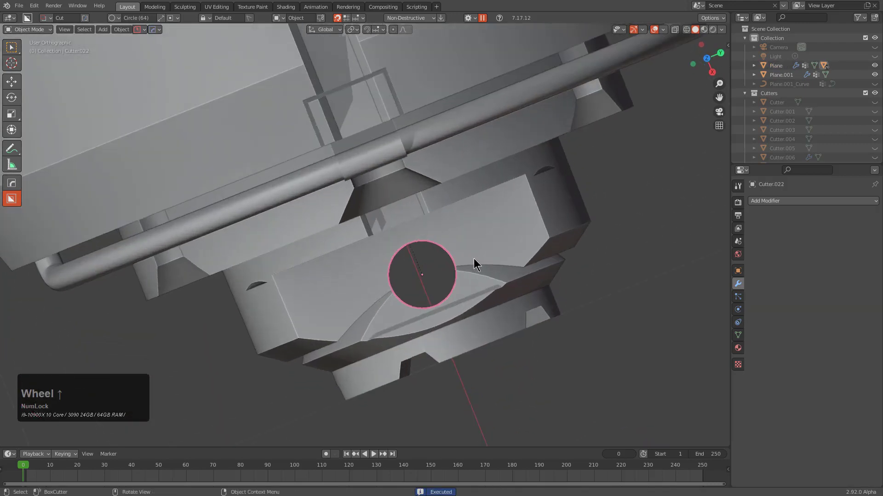
pyautogui.moveTo(473, 259); pyautogui.dragTo(506, 276, button='middle')
pyautogui.press('s')
pyautogui.press('z')
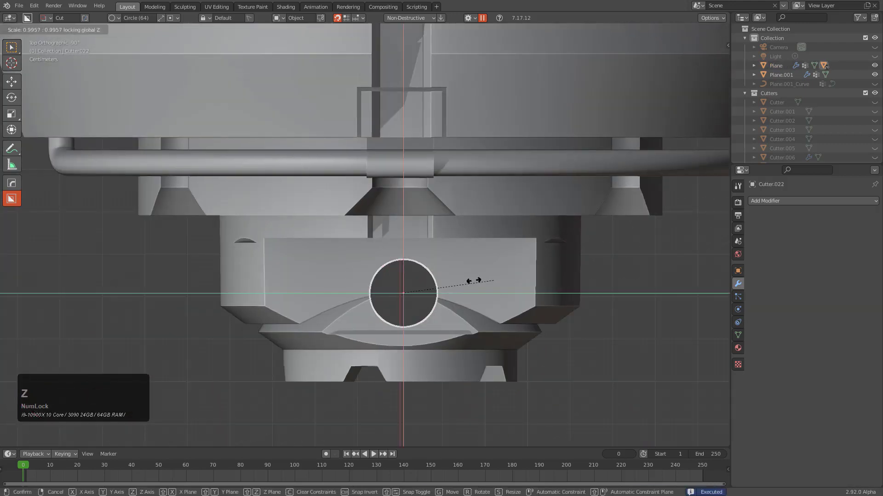
pyautogui.click(460, 280)
pyautogui.press('g')
pyautogui.press('y')
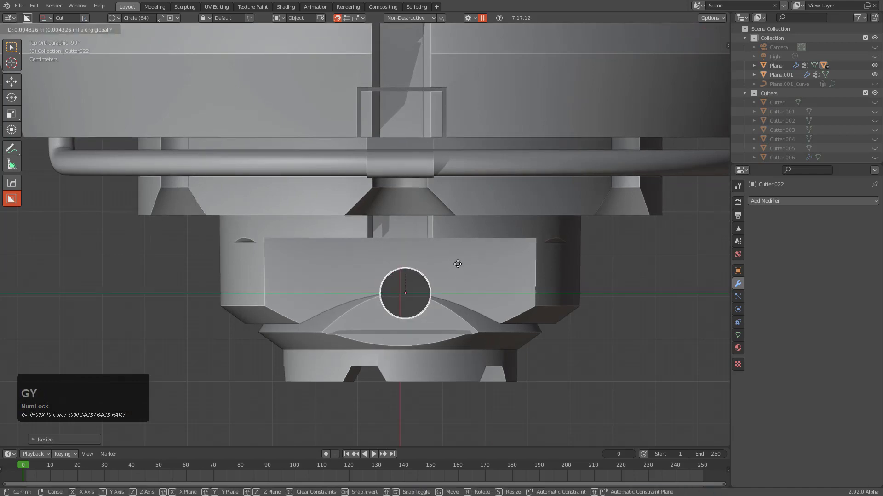
pyautogui.press('x')
pyautogui.click(457, 277)
# Align the circular hole's cutter with the main body on the Y axis using Reset Axis/Align.
pyautogui.scroll(-1, 476, 213)
pyautogui.moveTo(457, 277)
pyautogui.mouseDown(button='middle')
pyautogui.moveTo(476, 213)
pyautogui.moveTo(439, 248)
pyautogui.moveTo(457, 264)
pyautogui.mouseUp(button='middle')
pyautogui.keyDown('shift'); pyautogui.scroll(-2, 452, 197); pyautogui.keyUp('shift')
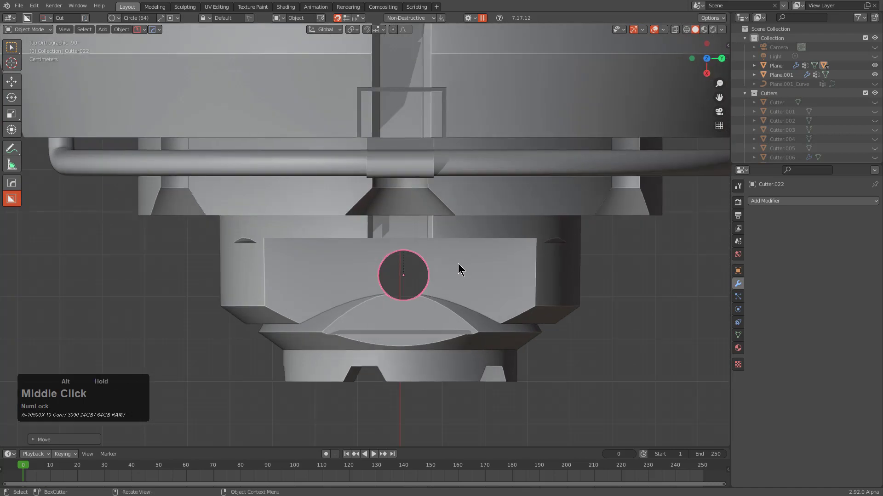
pyautogui.click(458, 263)
pyautogui.press('q')
pyautogui.moveTo(452, 331)
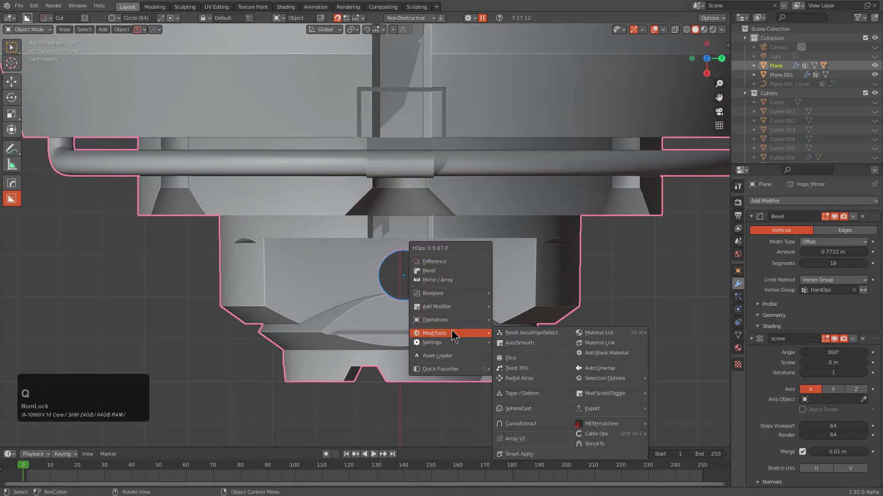
pyautogui.click(526, 335)
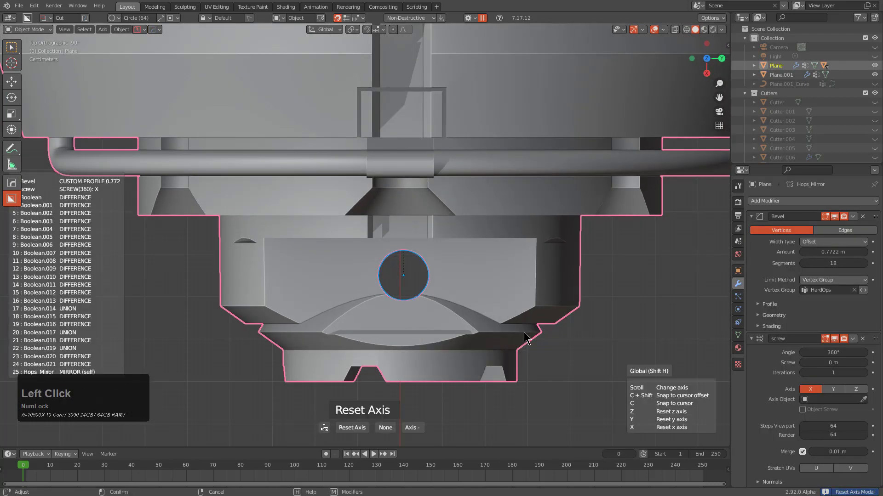
pyautogui.press('x')
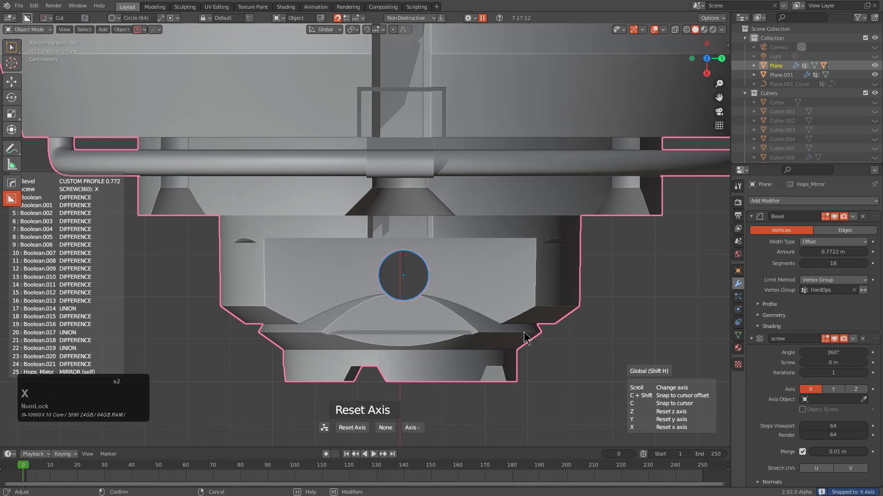
pyautogui.press('y')
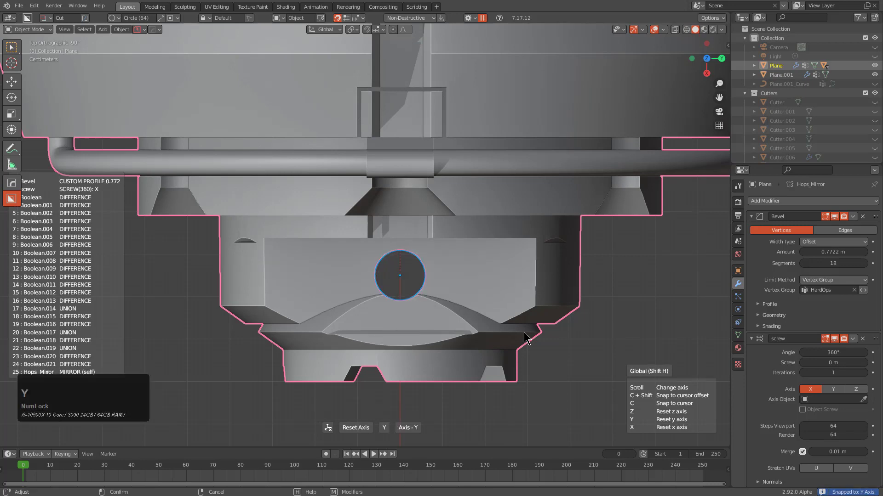
pyautogui.click(524, 333)
# Mark the end face of the circular hole's cutter and add a one-segment vertex-group bevel 0.054 m wide to countersink it.
pyautogui.moveTo(483, 320); pyautogui.dragTo(506, 238, button='middle')
pyautogui.hotkey('alt', 'a')
pyautogui.click(431, 179)
pyautogui.moveTo(431, 179); pyautogui.dragTo(452, 174, button='middle')
pyautogui.press('Tab')
pyautogui.scroll(3, 438, 177)
pyautogui.press('q')
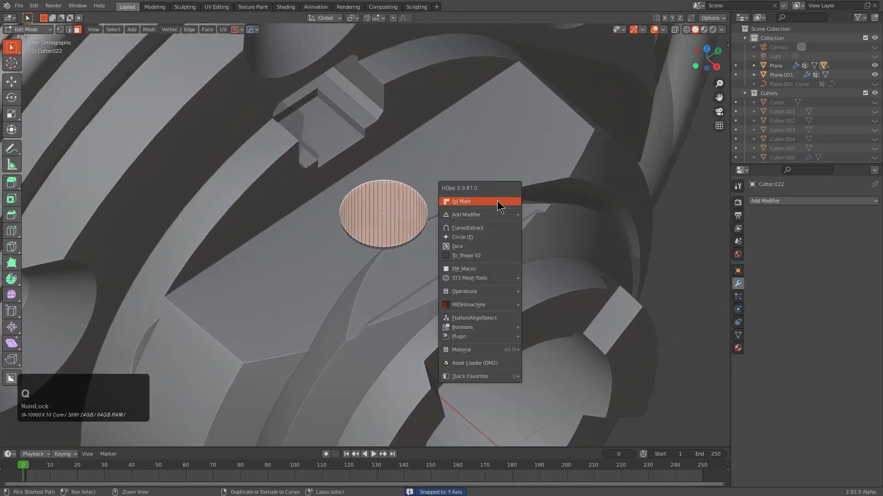
pyautogui.click(468, 196)
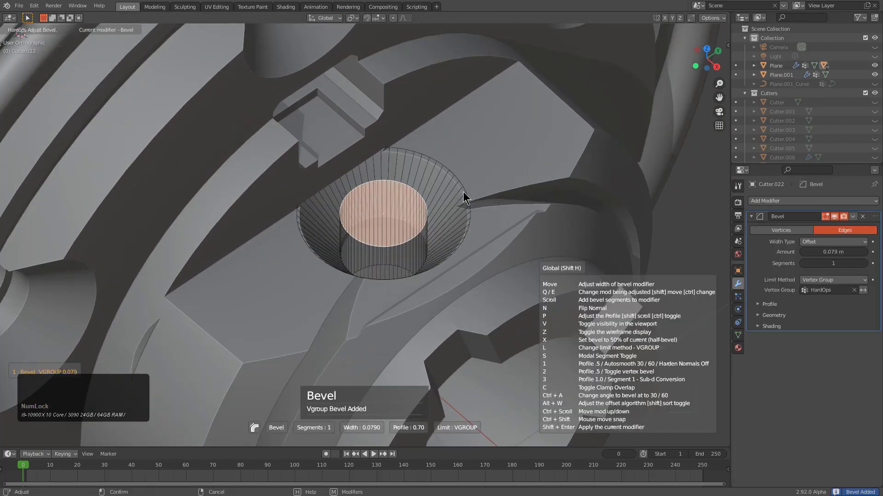
pyautogui.click(468, 194)
# Move the countersunk hole's cutter along global X on the neck's flat.
pyautogui.press('Tab')
pyautogui.press('g')
pyautogui.press('y')
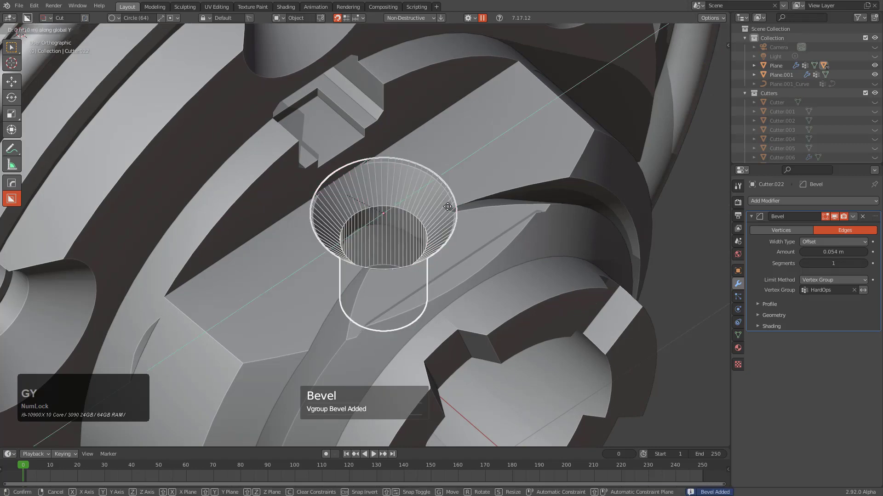
pyautogui.press('x')
pyautogui.click(463, 225)
pyautogui.moveTo(461, 222); pyautogui.dragTo(354, 358, button='middle')
pyautogui.press('z')
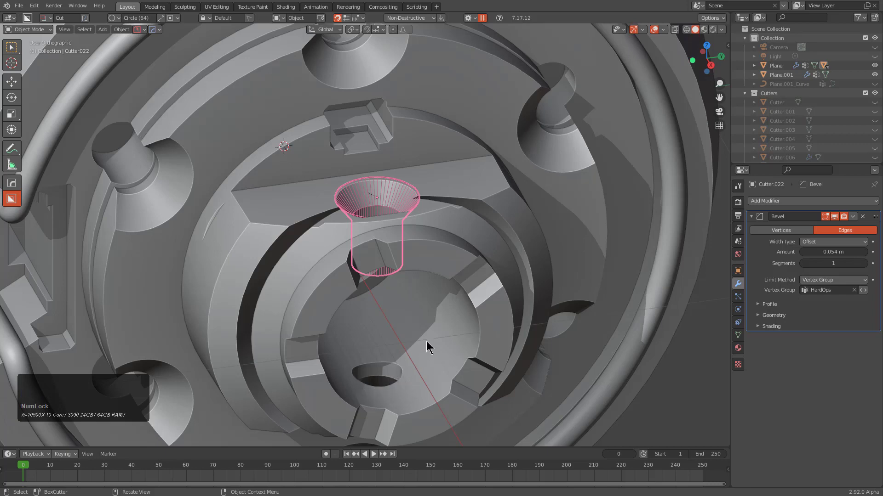
# Cycle through the main body's boolean cutters with Ever Scroll and bring up the large central bore's cutter.
pyautogui.moveTo(427, 347); pyautogui.dragTo(479, 245, button='middle')
pyautogui.press('q')
pyautogui.click(483, 249)
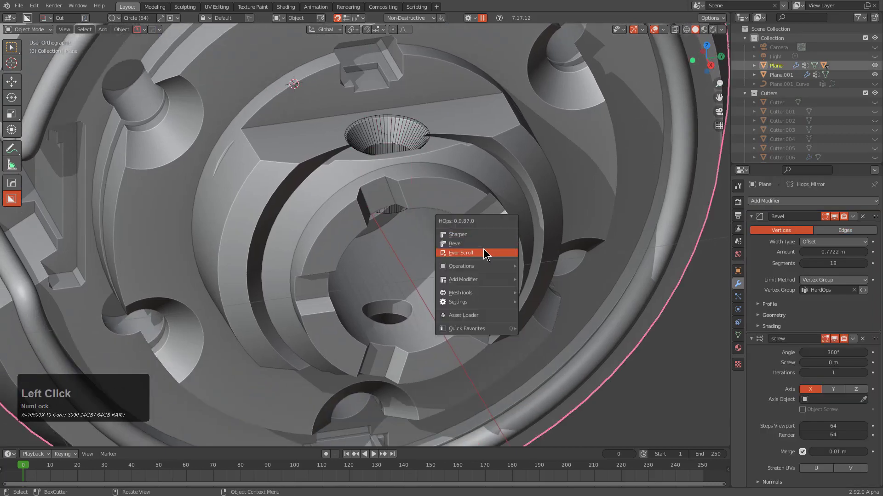
pyautogui.scroll(-4, 484, 247)
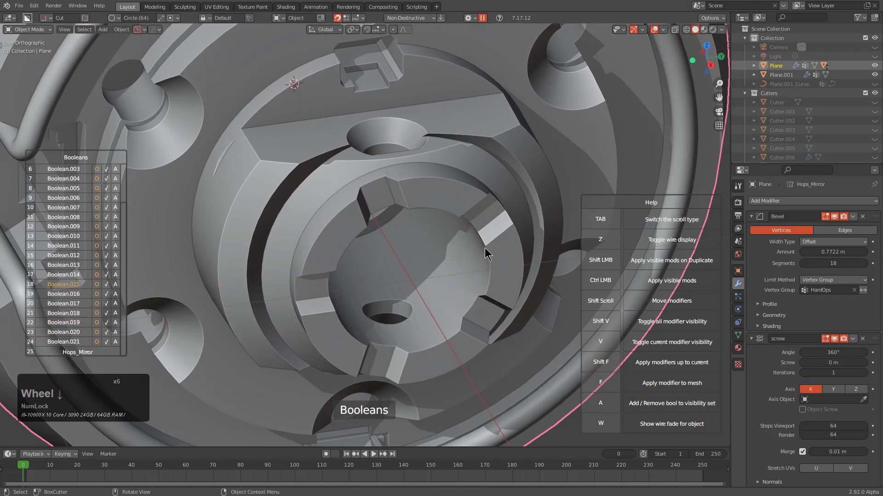
pyautogui.scroll(4, 484, 247)
pyautogui.scroll(3, 486, 247)
pyautogui.scroll(-9, 483, 246)
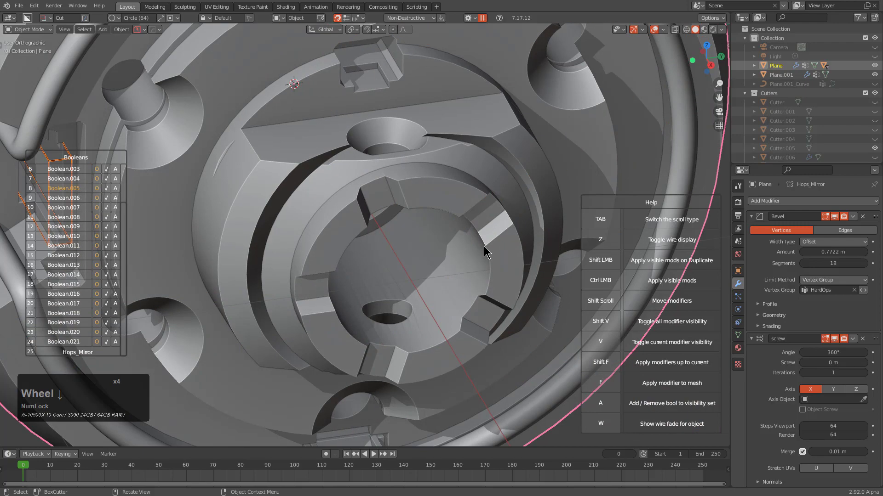
pyautogui.scroll(-4, 484, 246)
pyautogui.scroll(2, 483, 246)
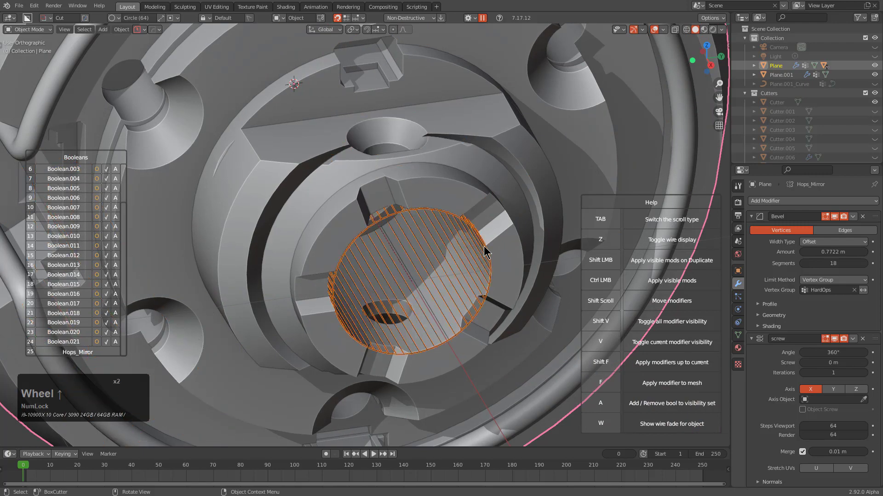
pyautogui.click(484, 246)
# Add three edge loops around the central bore's cutter, spaced along its depth.
pyautogui.moveTo(438, 272); pyautogui.dragTo(461, 263, button='middle')
pyautogui.press('Tab')
pyautogui.hotkey('ctrl', 'r')
pyautogui.click(451, 290)
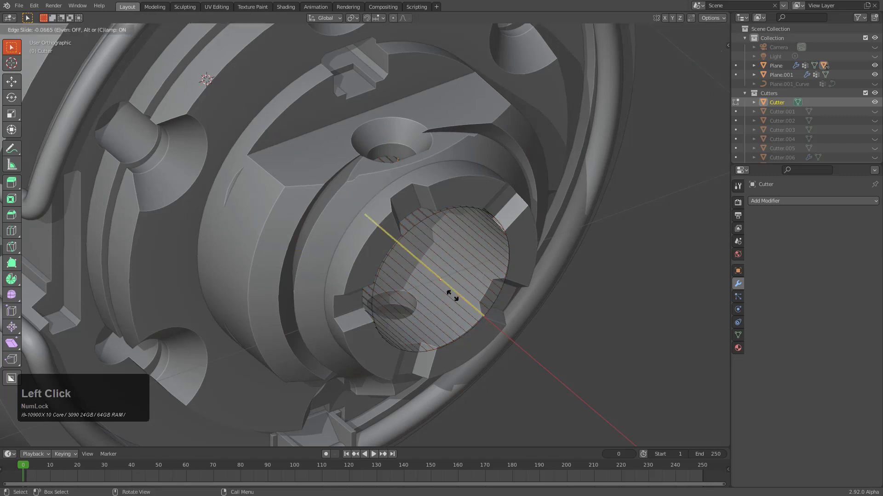
pyautogui.click(506, 313)
pyautogui.hotkey('ctrl', 'r')
pyautogui.click(461, 297)
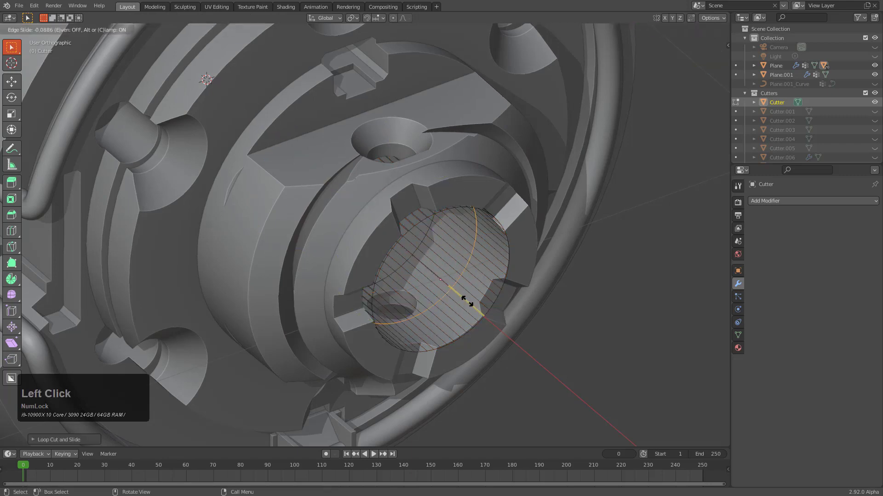
pyautogui.click(469, 302)
pyautogui.click(429, 282)
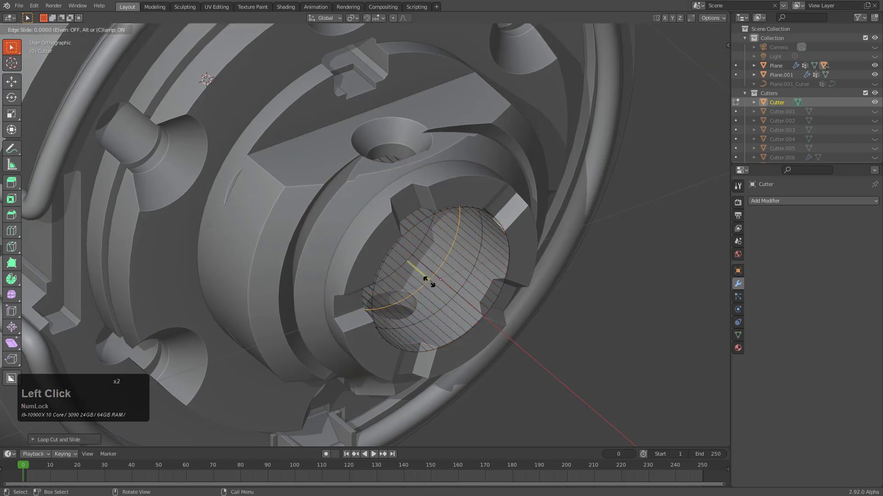
pyautogui.press('Tab')
# Examine the central neck and the thin sliver cut in its side beside the flat.
pyautogui.moveTo(429, 281); pyautogui.dragTo(357, 287, button='middle')
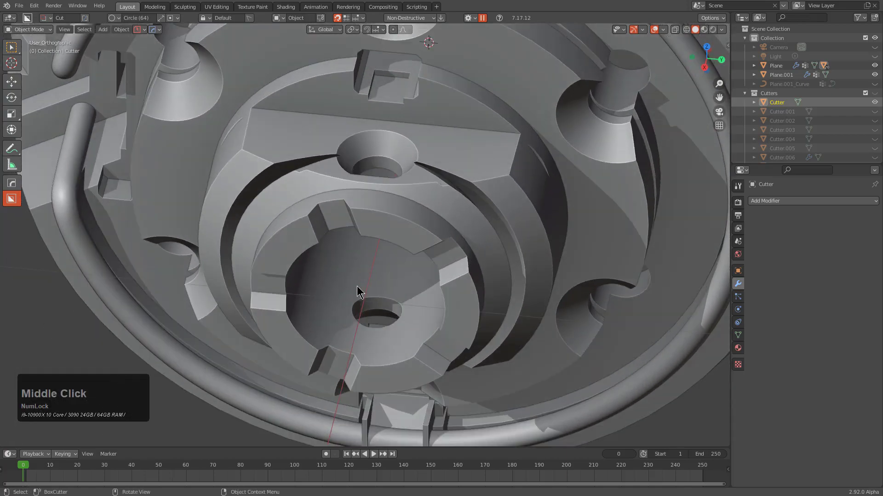
pyautogui.scroll(-6, 418, 282)
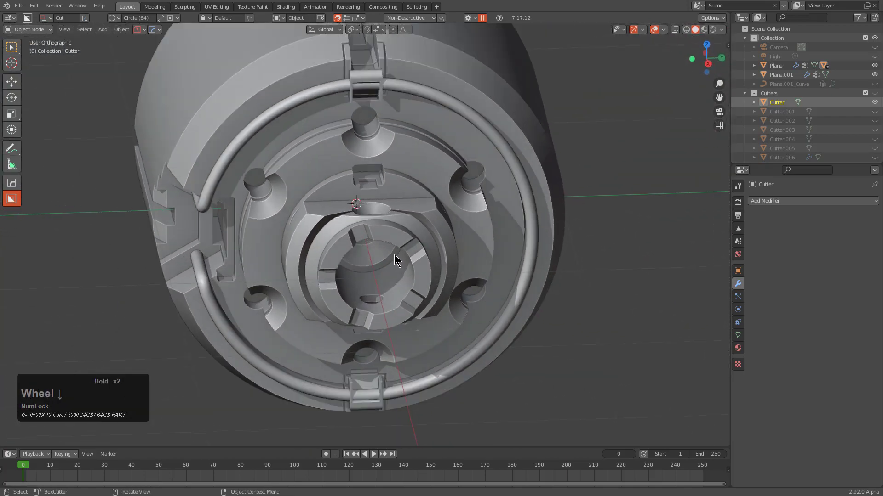
pyautogui.moveTo(395, 256)
pyautogui.mouseDown(button='middle')
pyautogui.moveTo(445, 259)
pyautogui.moveTo(422, 256)
pyautogui.moveTo(410, 268)
pyautogui.moveTo(442, 274)
pyautogui.moveTo(406, 256)
pyautogui.mouseUp(button='middle')
pyautogui.scroll(5, 383, 229)
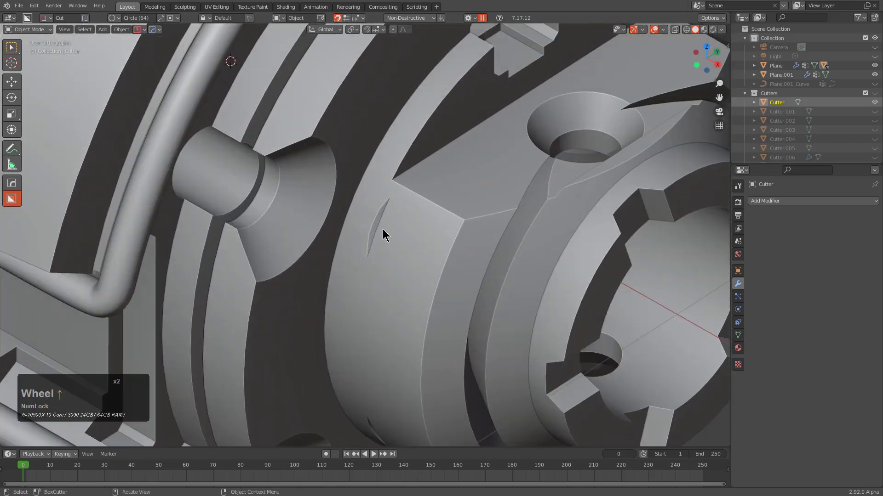
pyautogui.click(381, 206)
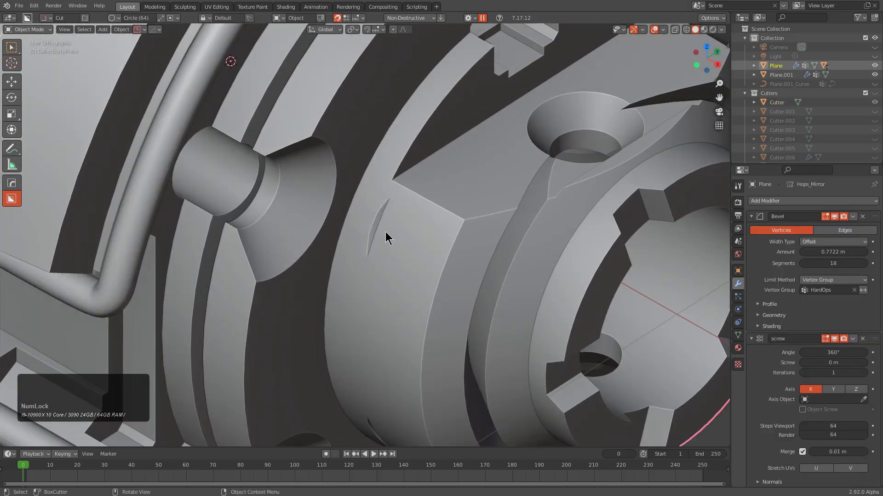
pyautogui.moveTo(385, 232); pyautogui.dragTo(414, 250, button='middle')
pyautogui.scroll(8, 430, 225)
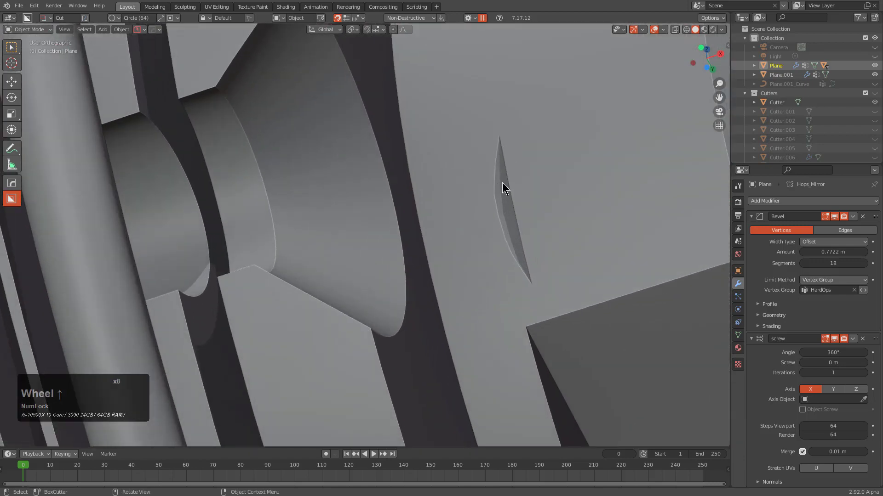
pyautogui.scroll(-6, 502, 183)
pyautogui.moveTo(474, 213)
pyautogui.mouseDown(button='middle')
pyautogui.moveTo(471, 197)
pyautogui.moveTo(458, 217)
pyautogui.mouseUp(button='middle')
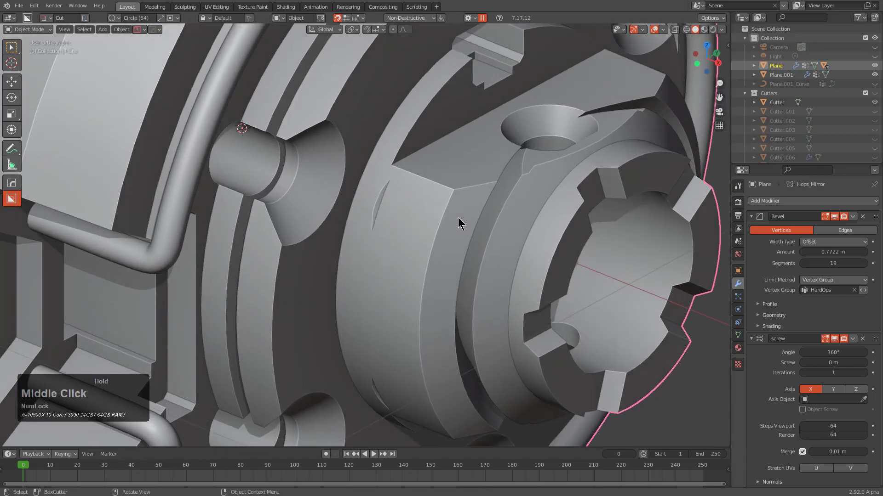
pyautogui.scroll(-6, 444, 197)
# Select the cutter of the radially arrayed countersunk holes and set its bevel width to 0.104 m.
pyautogui.press('w')
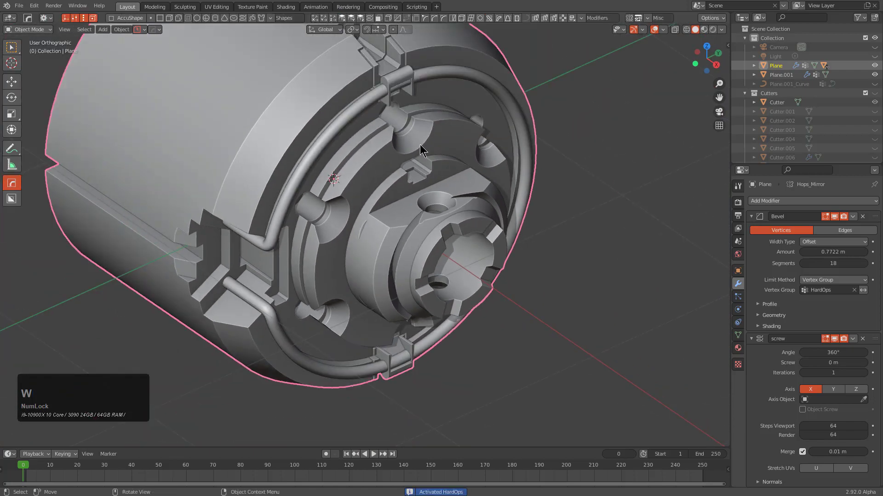
pyautogui.press('ctrl')
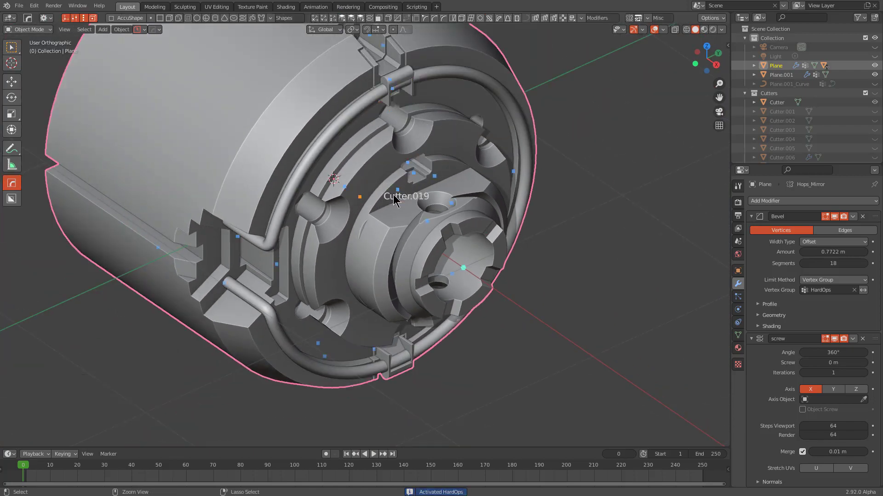
pyautogui.moveTo(506, 174)
pyautogui.mouseDown(button='middle')
pyautogui.moveTo(498, 182)
pyautogui.moveTo(473, 156)
pyautogui.moveTo(506, 162)
pyautogui.moveTo(504, 174)
pyautogui.mouseUp(button='middle')
pyautogui.click(515, 150)
pyautogui.scroll(4, 491, 187)
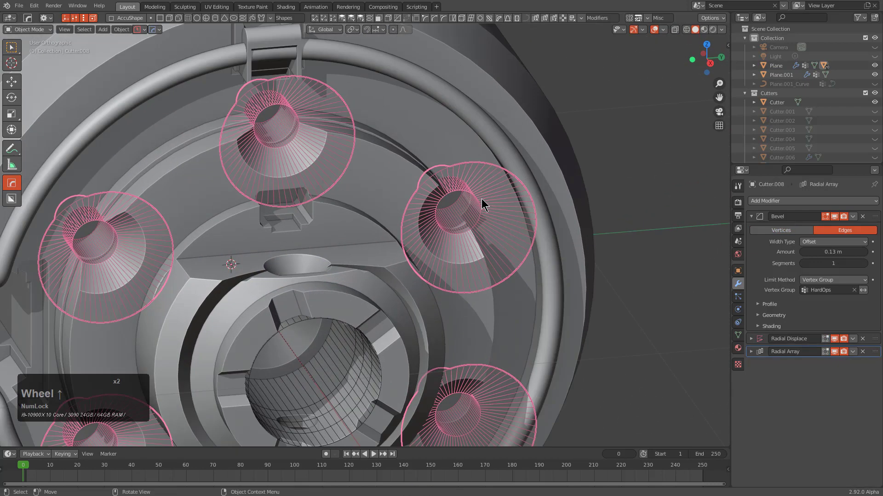
pyautogui.press('q')
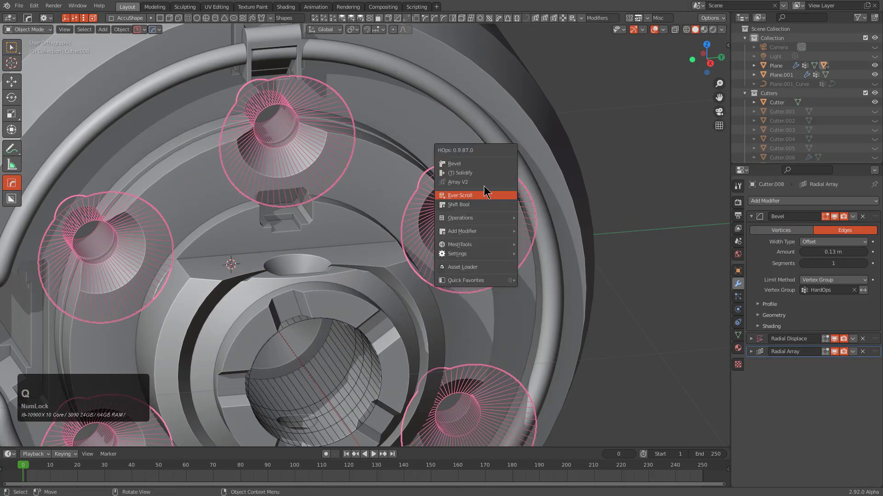
pyautogui.click(474, 166)
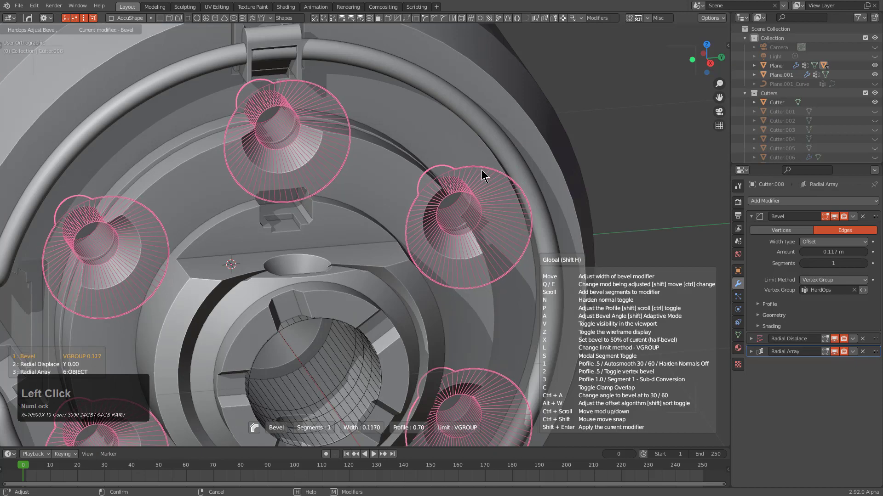
pyautogui.click(486, 171)
pyautogui.scroll(-3, 371, 198)
pyautogui.moveTo(370, 198); pyautogui.dragTo(492, 231, button='middle')
pyautogui.scroll(1, 365, 173)
pyautogui.hotkey('ctrl', 'z')
# Scale down the mesh of the radially arrayed hole cutter with X locked to narrow all the countersunk holes.
pyautogui.scroll(2, 403, 202)
pyautogui.press('Tab')
pyautogui.scroll(2, 461, 250)
pyautogui.scroll(-1, 529, 245)
pyautogui.press('s')
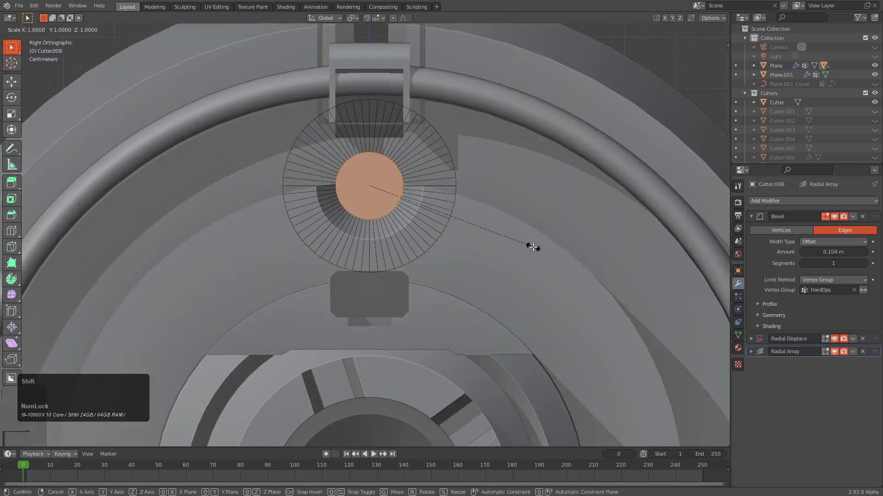
pyautogui.hotkey('shift', 'x')
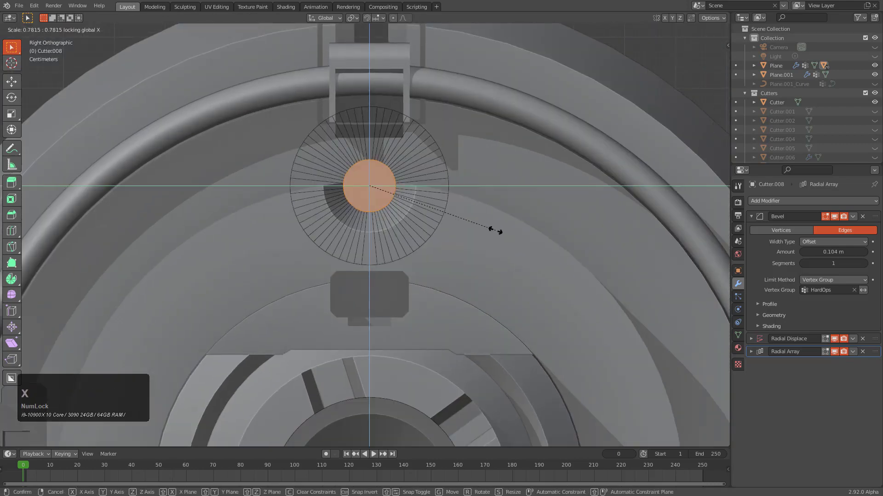
pyautogui.click(473, 214)
pyautogui.scroll(-3, 466, 213)
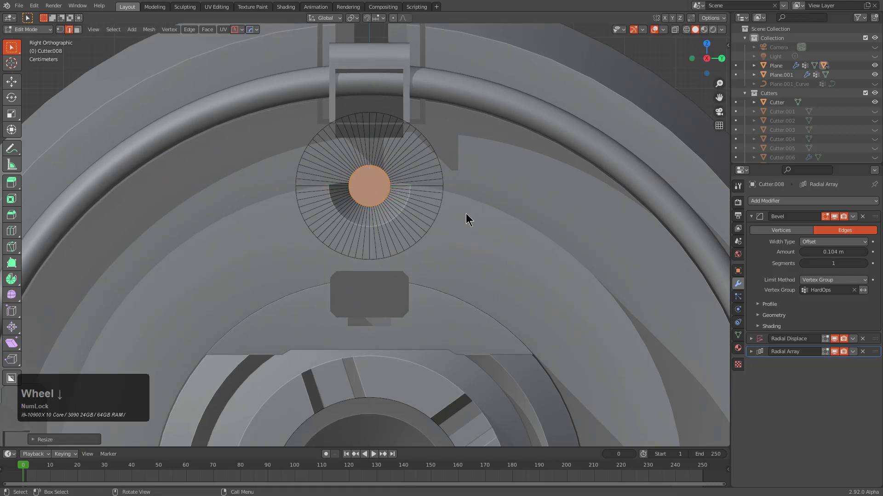
pyautogui.moveTo(427, 219); pyautogui.dragTo(415, 233, button='middle')
pyautogui.keyDown('shift'); pyautogui.scroll(-2, 427, 272); pyautogui.keyUp('shift')
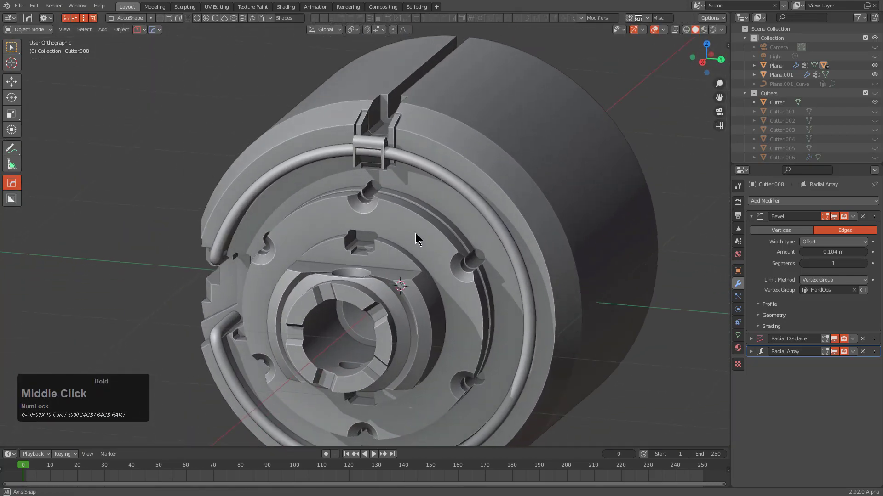
# Create a clone of the main body with all its modifiers applied using Smart Apply.
pyautogui.click(426, 143)
pyautogui.moveTo(248, 211); pyautogui.dragTo(477, 194, button='middle')
pyautogui.press('q')
pyautogui.moveTo(443, 232)
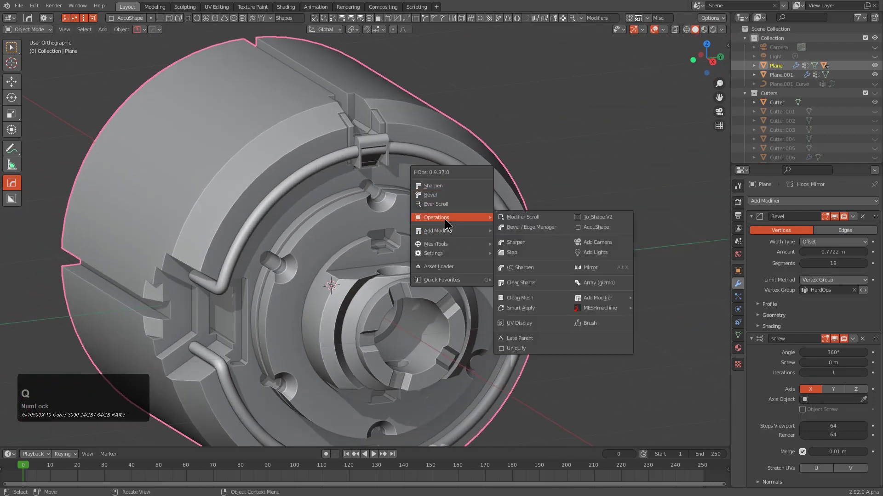
pyautogui.click(520, 314)
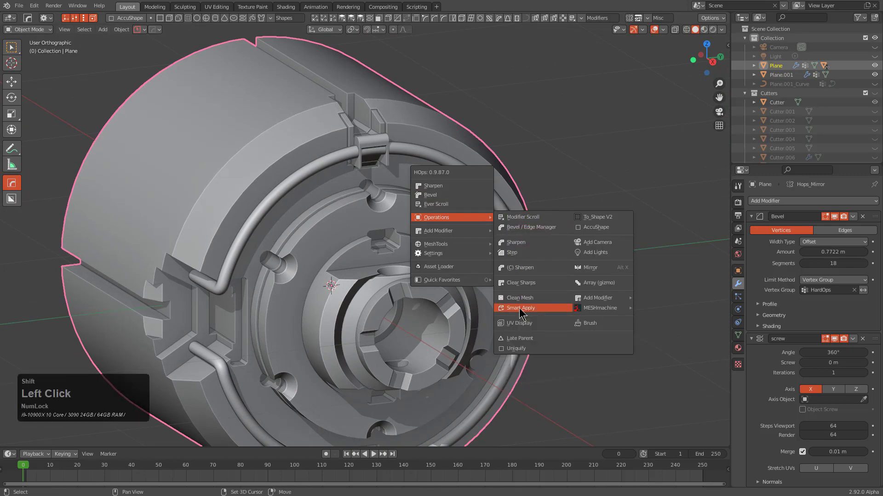
pyautogui.moveTo(488, 275)
pyautogui.mouseDown(button='middle')
pyautogui.moveTo(421, 223)
pyautogui.moveTo(422, 212)
pyautogui.mouseUp(button='middle')
# In the clone's mesh, select the flat ring faces inside the tube, from the upper clamp around past the lower clamp to the side notch.
pyautogui.press('Tab')
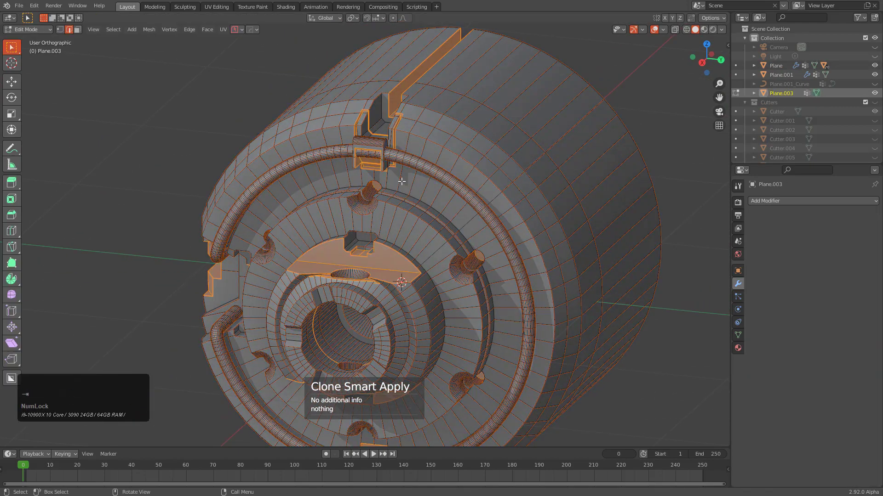
pyautogui.click(393, 178)
pyautogui.press('3')
pyautogui.click(392, 177)
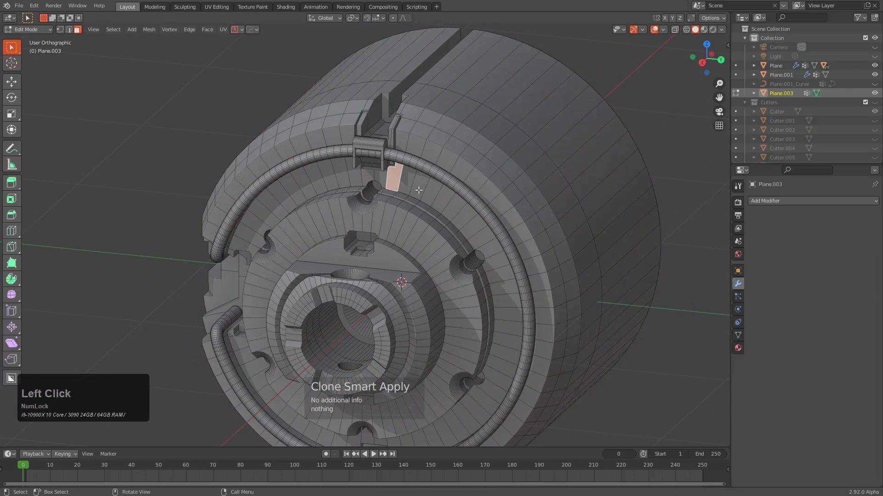
pyautogui.keyDown('ctrl'); pyautogui.click(474, 237); pyautogui.keyUp('ctrl')
pyautogui.moveTo(494, 281); pyautogui.dragTo(513, 235, button='middle')
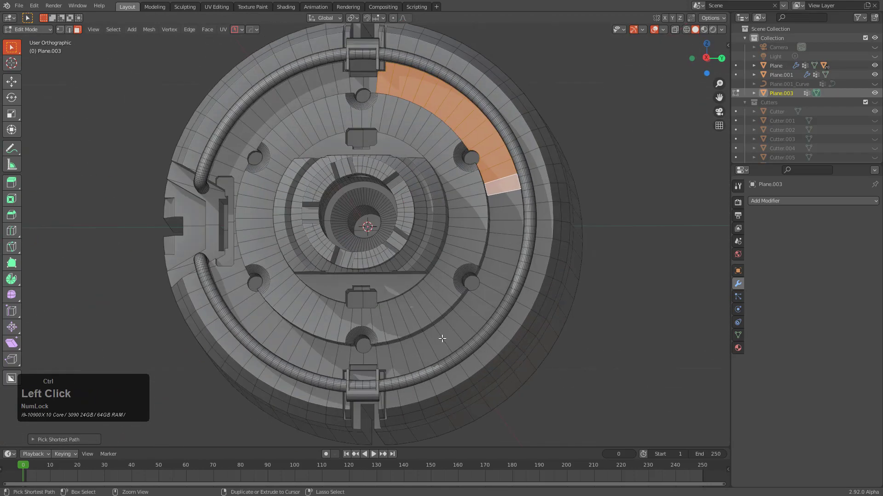
pyautogui.keyDown('ctrl'); pyautogui.click(452, 323); pyautogui.keyUp('ctrl')
pyautogui.keyDown('ctrl'); pyautogui.click(313, 355); pyautogui.keyUp('ctrl')
pyautogui.keyDown('ctrl'); pyautogui.click(228, 278); pyautogui.keyUp('ctrl')
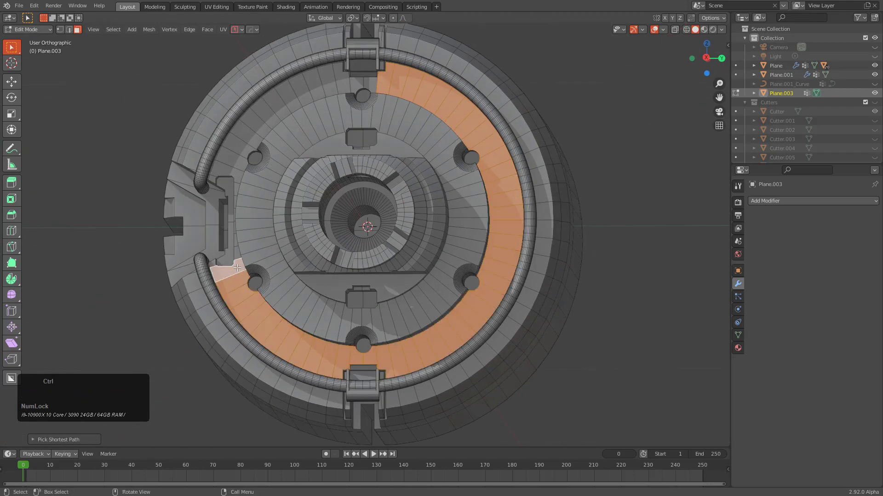
# Add the remaining flat ring faces between the side notch and the upper clamp to complete the ring selection.
pyautogui.moveTo(228, 278); pyautogui.dragTo(428, 101, button='middle')
pyautogui.scroll(4, 299, 184)
pyautogui.keyDown('ctrl'); pyautogui.click(271, 166); pyautogui.keyUp('ctrl')
pyautogui.keyDown('ctrl'); pyautogui.click(457, 94); pyautogui.keyUp('ctrl')
pyautogui.keyDown('ctrl'); pyautogui.click(509, 75); pyautogui.keyUp('ctrl')
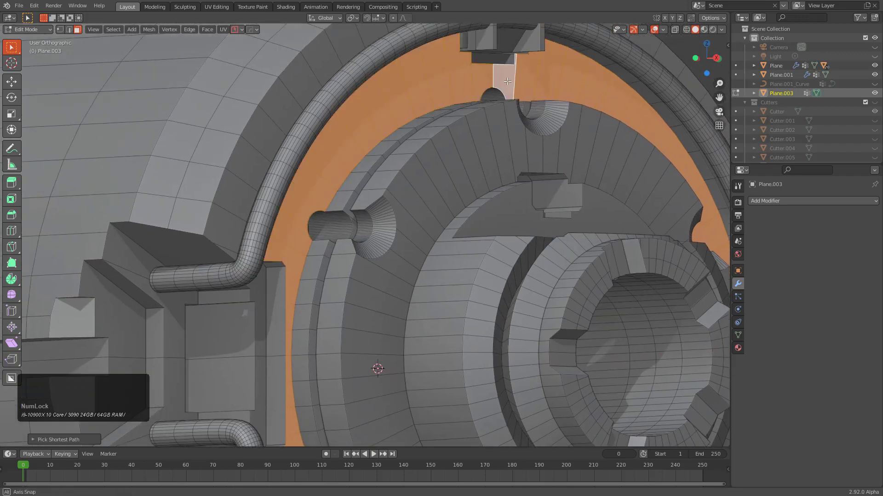
# Invert the selection and delete all other faces of the clone, keeping only the flat ring.
pyautogui.moveTo(509, 75); pyautogui.dragTo(512, 101, button='middle')
pyautogui.keyDown('shift'); pyautogui.moveTo(511, 101); pyautogui.dragTo(462, 199, button='middle'); pyautogui.keyUp('shift')
pyautogui.scroll(1, 515, 110)
pyautogui.scroll(3, 462, 199)
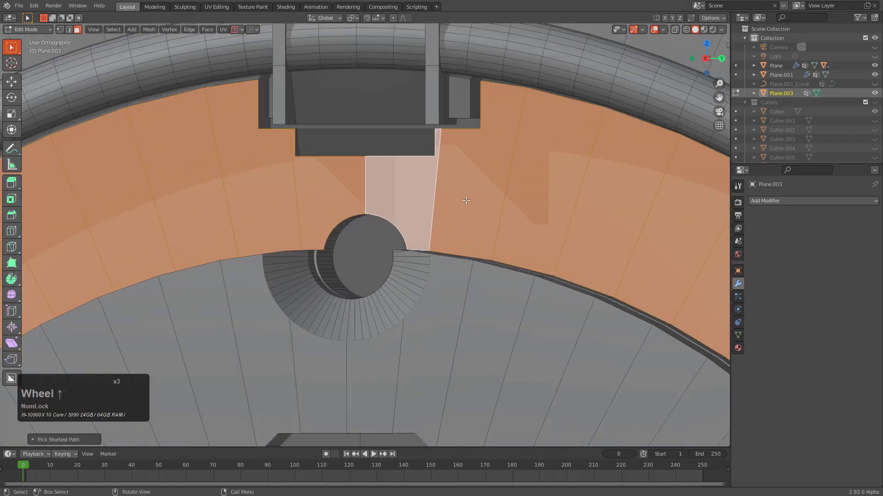
pyautogui.hotkey('ctrl', 'i')
pyautogui.press('x')
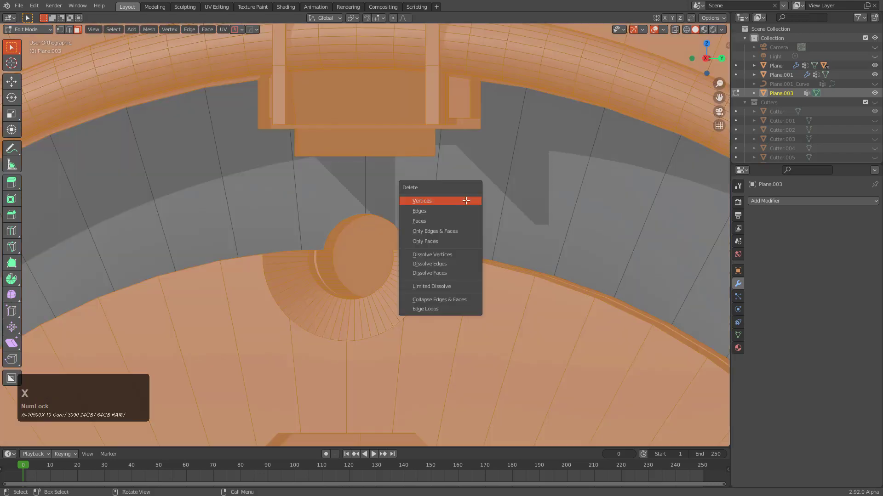
pyautogui.click(449, 219)
# Inset all faces of the isolated ring by about 0.0076.
pyautogui.keyDown('shift'); pyautogui.moveTo(502, 187); pyautogui.dragTo(404, 201, button='middle'); pyautogui.keyUp('shift')
pyautogui.scroll(2, 459, 221)
pyautogui.press('a')
pyautogui.scroll(1, 551, 253)
pyautogui.press('i')
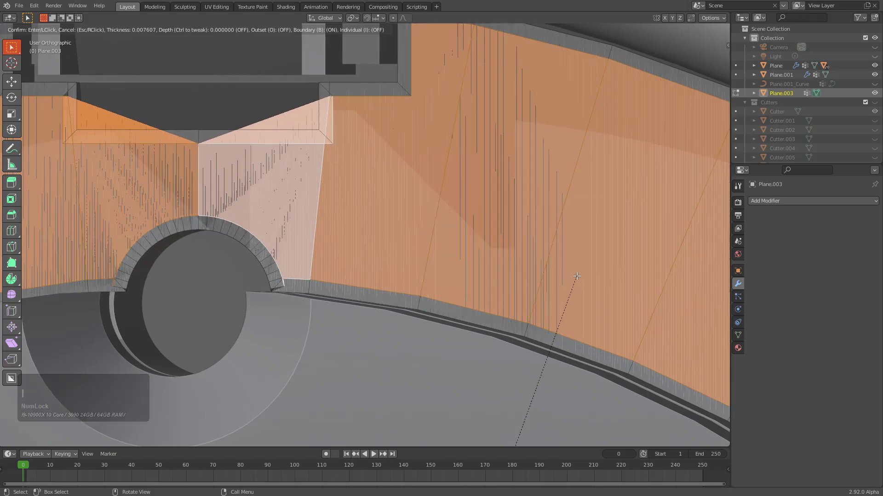
pyautogui.click(577, 276)
# Invert the selection and delete the narrow border faces made by the inset.
pyautogui.hotkey('ctrl', 'i')
pyautogui.press('x')
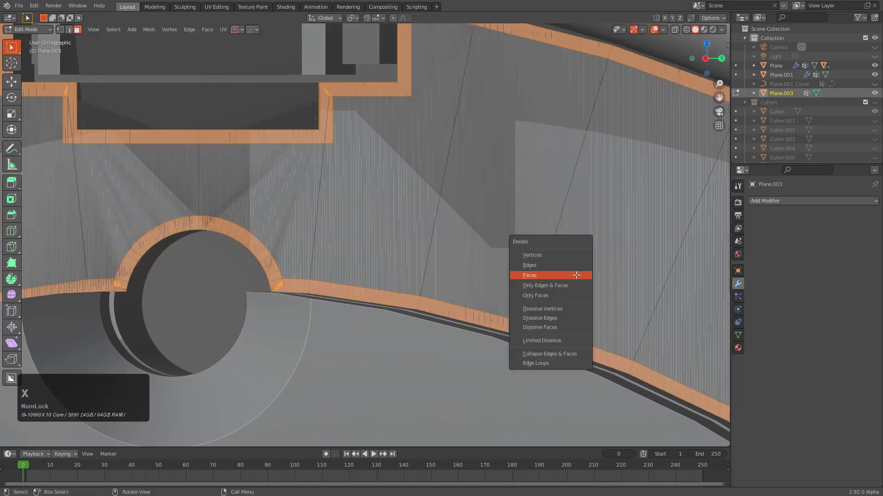
pyautogui.click(576, 275)
# Slide the overlapping vertex on each side of the upper clamp notch outward along its edge, away from the notch corner.
pyautogui.scroll(3, 520, 210)
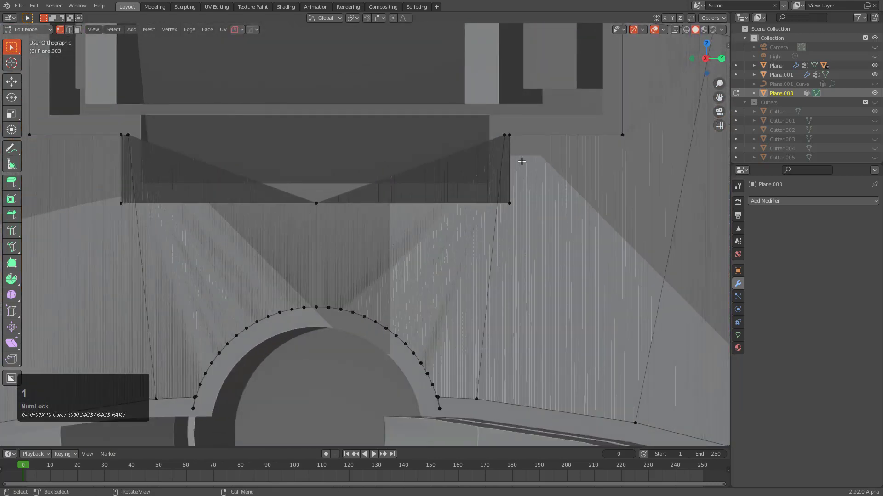
pyautogui.press('g')
pyautogui.press('g')
pyautogui.click(583, 193)
pyautogui.scroll(-4, 388, 202)
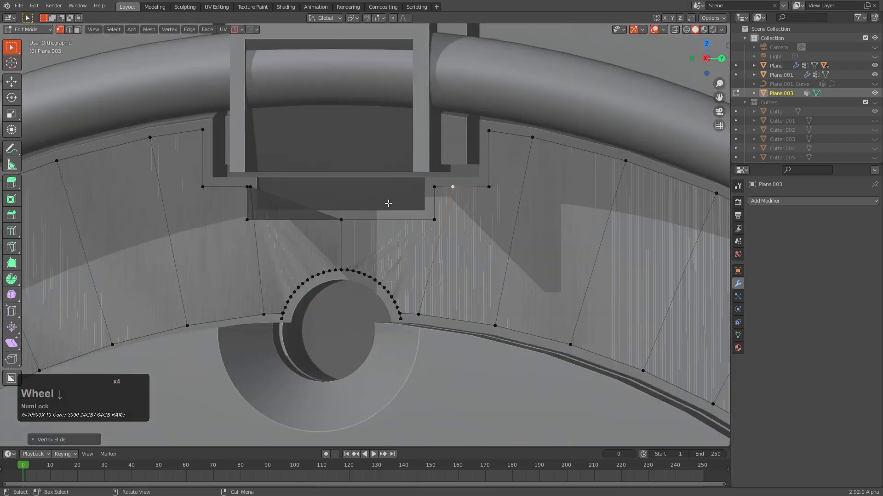
pyautogui.scroll(4, 470, 172)
pyautogui.press('g')
pyautogui.press('g')
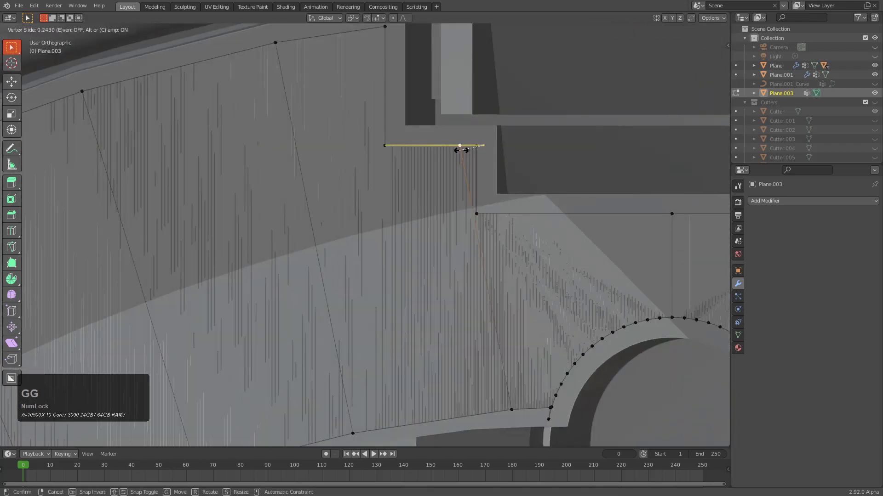
pyautogui.click(441, 146)
pyautogui.scroll(-5, 507, 201)
# Dissolve the stray overlapping vertices at both ends of the arc around the top hole.
pyautogui.keyDown('alt'); pyautogui.middleClick(508, 200); pyautogui.keyUp('alt')
pyautogui.scroll(4, 423, 289)
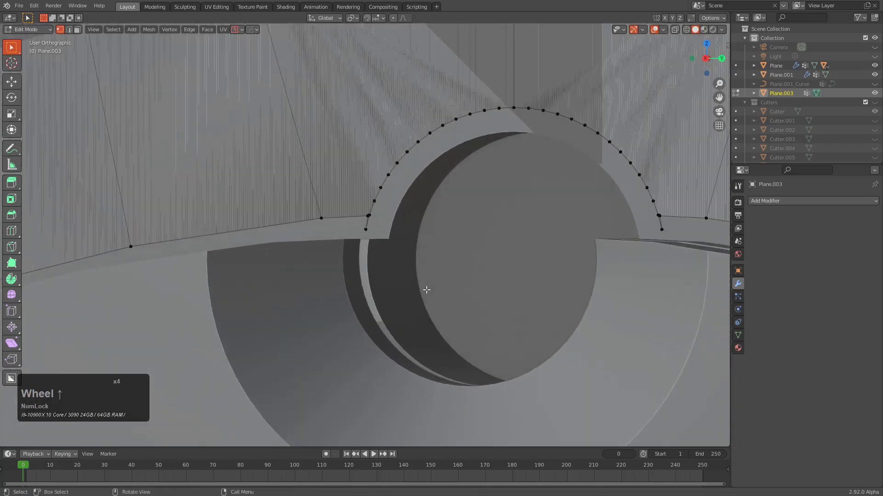
pyautogui.scroll(-3, 467, 185)
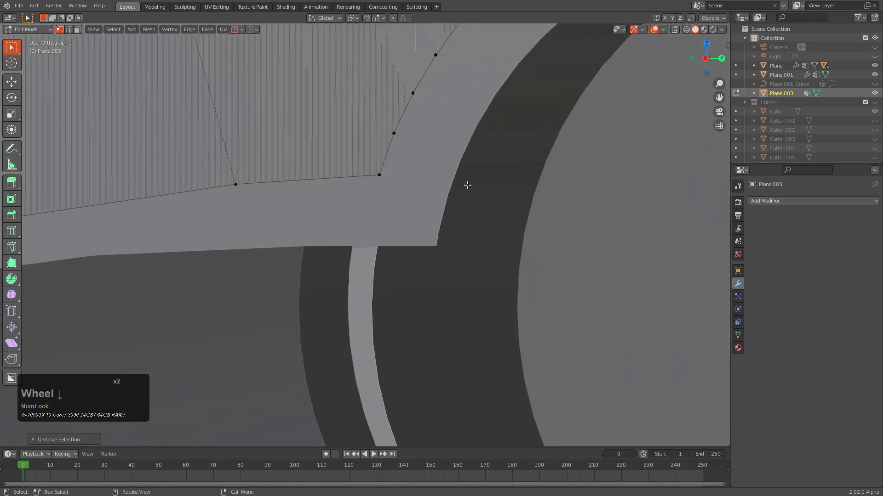
pyautogui.keyDown('alt'); pyautogui.middleClick(268, 205); pyautogui.keyUp('alt')
pyautogui.scroll(5, 315, 224)
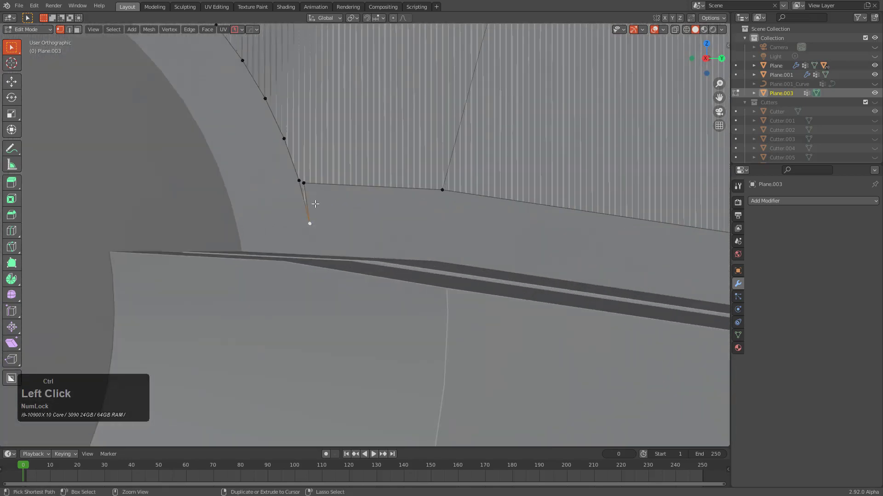
pyautogui.hotkey('ctrl', 'x')
# Dissolve the overlapping vertices at the upper end of the arc around the upper-right hole.
pyautogui.scroll(-10, 470, 239)
pyautogui.moveTo(610, 283); pyautogui.dragTo(520, 264, button='middle')
pyautogui.scroll(-2, 522, 274)
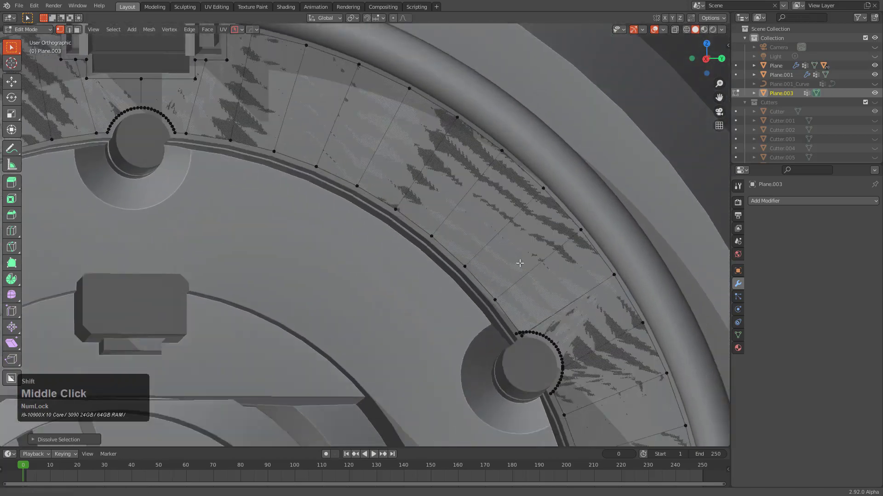
pyautogui.scroll(8, 520, 264)
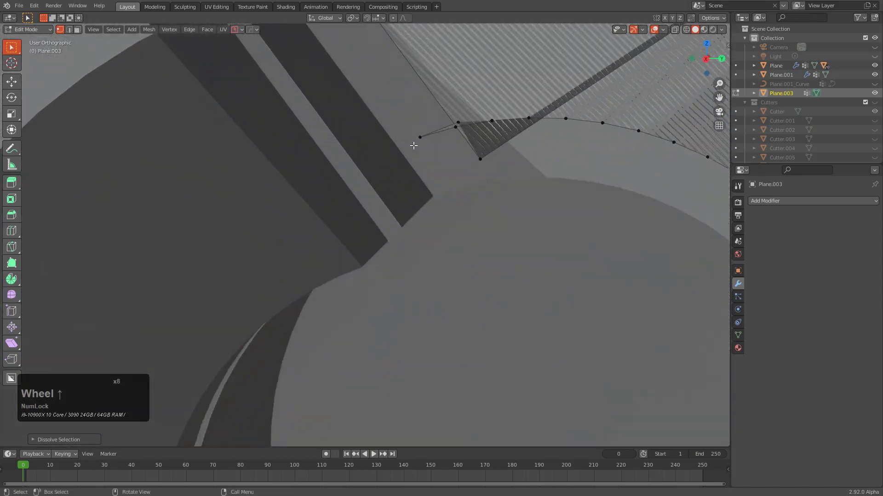
pyautogui.hotkey('ctrl', 'x')
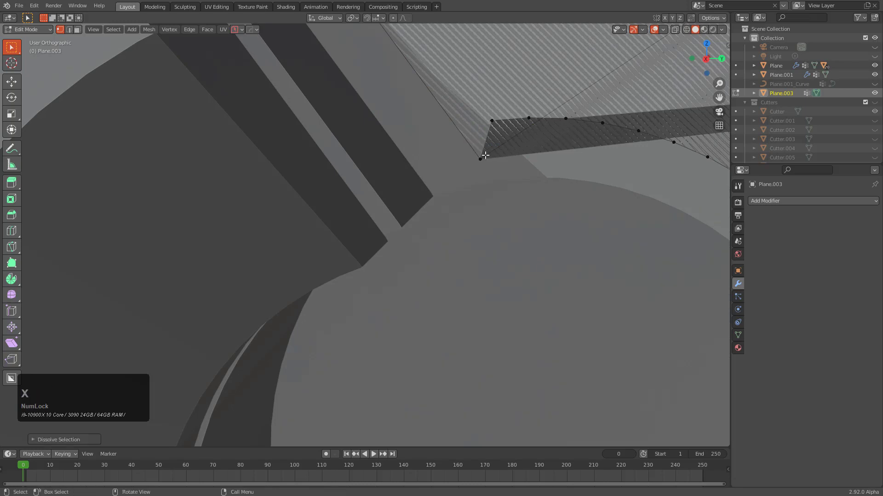
pyautogui.scroll(-4, 502, 131)
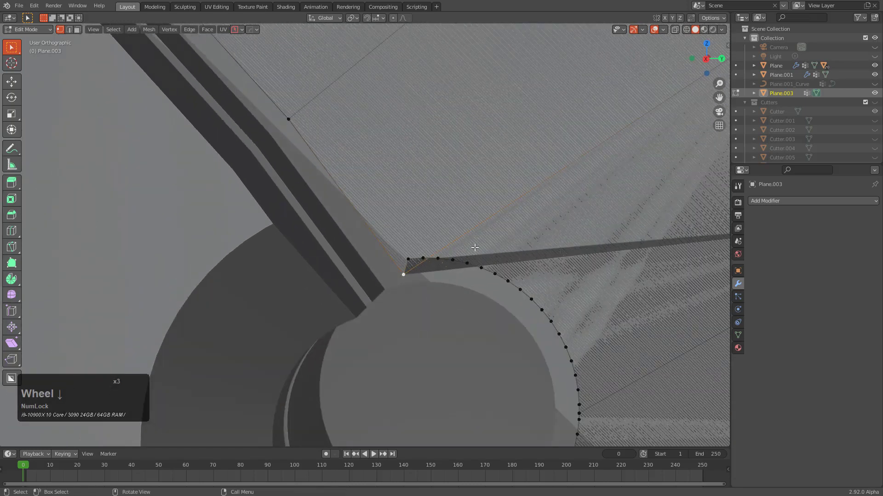
pyautogui.scroll(6, 473, 248)
pyautogui.hotkey('ctrl', 'x')
# Dissolve the extra vertices at the lower end of the arc around the upper-right hole.
pyautogui.scroll(-9, 528, 277)
pyautogui.keyDown('shift'); pyautogui.moveTo(521, 268); pyautogui.dragTo(461, 108, button='middle'); pyautogui.keyUp('shift')
pyautogui.scroll(6, 423, 128)
pyautogui.keyDown('shift'); pyautogui.moveTo(373, 148); pyautogui.dragTo(416, 252, button='middle'); pyautogui.keyUp('shift')
pyautogui.scroll(4, 402, 212)
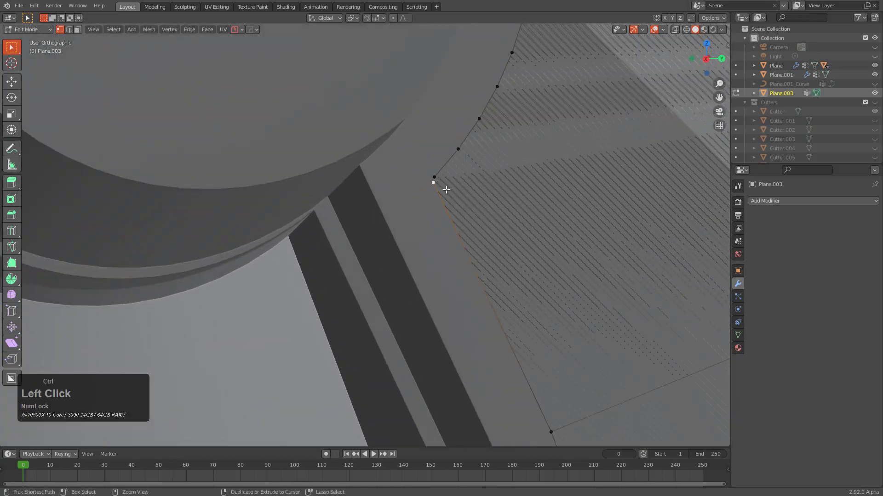
pyautogui.hotkey('ctrl', 'x')
# Dissolve the overlapping vertices at the upper end of the arc around the lower-right hole.
pyautogui.scroll(-12, 481, 228)
pyautogui.keyDown('shift'); pyautogui.moveTo(453, 286); pyautogui.dragTo(443, 242, button='middle'); pyautogui.keyUp('shift')
pyautogui.scroll(-4, 394, 266)
pyautogui.keyDown('shift'); pyautogui.moveTo(428, 331); pyautogui.dragTo(469, 190, button='middle'); pyautogui.keyUp('shift')
pyautogui.scroll(3, 471, 189)
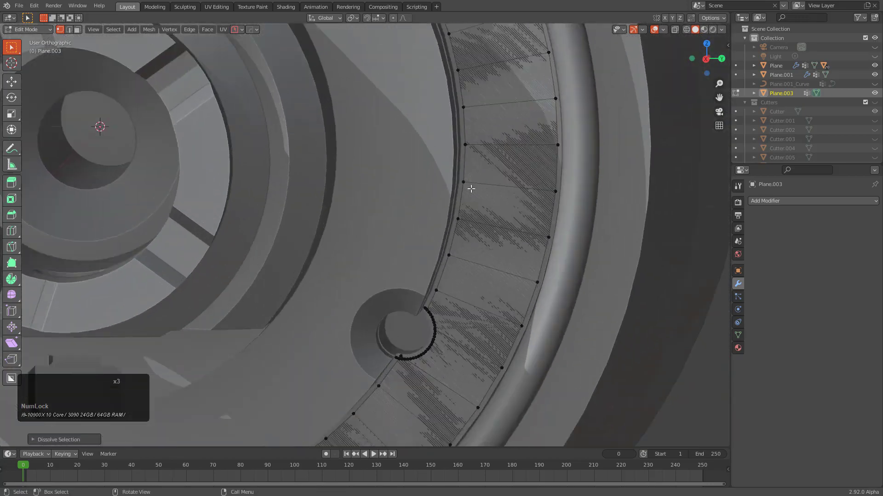
pyautogui.scroll(3, 471, 189)
pyautogui.keyDown('shift'); pyautogui.moveTo(539, 302); pyautogui.dragTo(473, 217, button='middle'); pyautogui.keyUp('shift')
pyautogui.scroll(4, 482, 98)
pyautogui.scroll(3, 473, 217)
pyautogui.click(446, 161)
pyautogui.hotkey('ctrl', 'x')
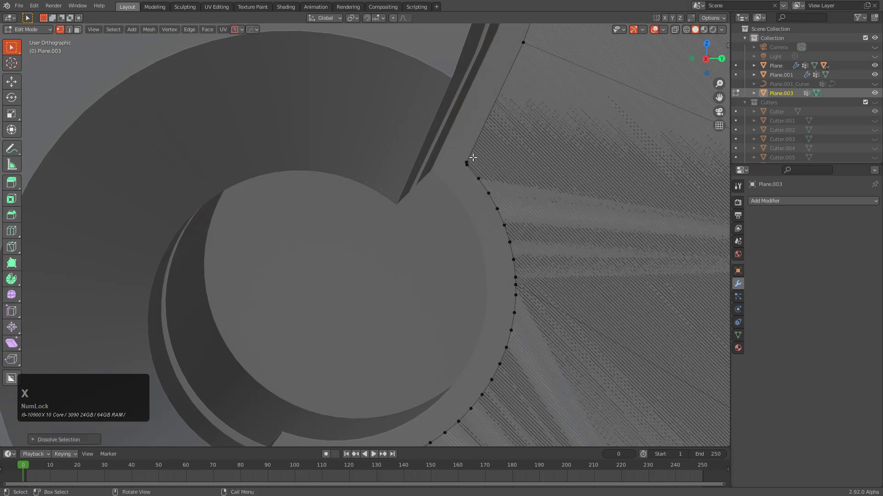
# Dissolve the stray vertices and folded corner at the lower end of the arc around the lower-right hole.
pyautogui.scroll(-2, 445, 312)
pyautogui.keyDown('shift'); pyautogui.moveTo(425, 354); pyautogui.dragTo(504, 160, button='middle'); pyautogui.keyUp('shift')
pyautogui.scroll(5, 500, 162)
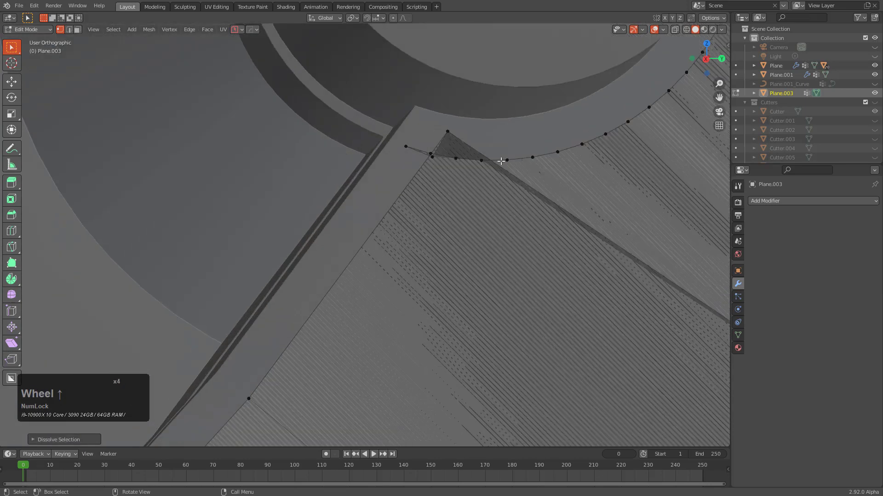
pyautogui.click(421, 125)
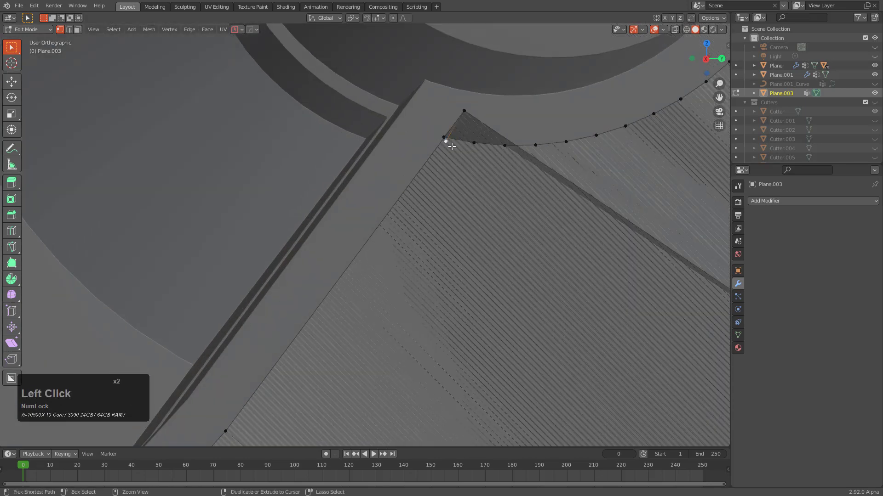
pyautogui.hotkey('ctrl', 'x')
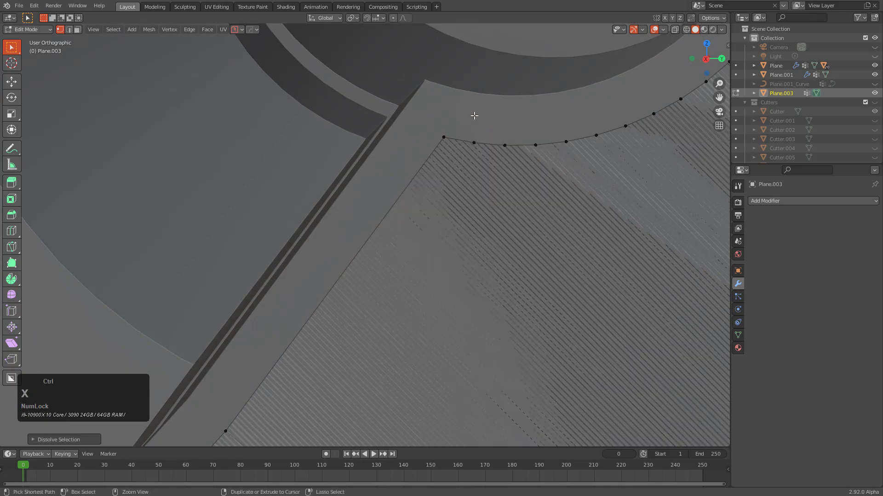
# Dissolve the stray vertices at the right end of the arc around the bottom hole.
pyautogui.scroll(-3, 472, 114)
pyautogui.keyDown('shift'); pyautogui.scroll(-2, 385, 228); pyautogui.keyUp('shift')
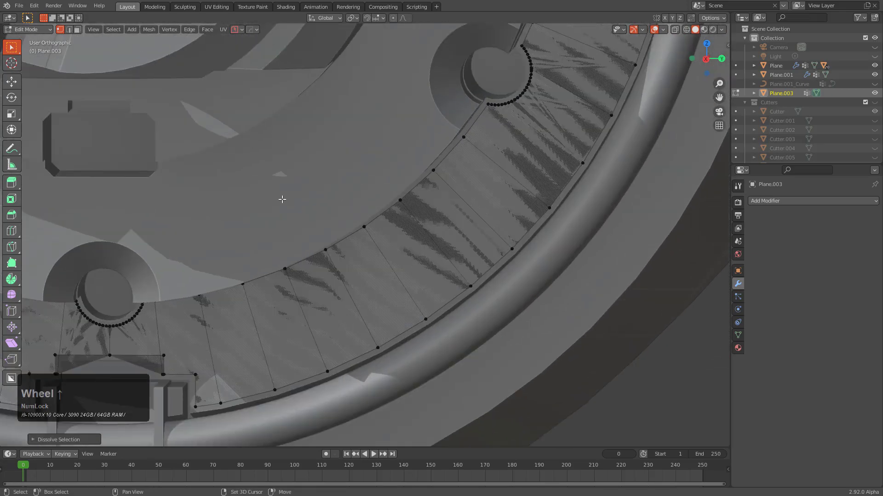
pyautogui.moveTo(282, 199); pyautogui.dragTo(437, 157, button='middle')
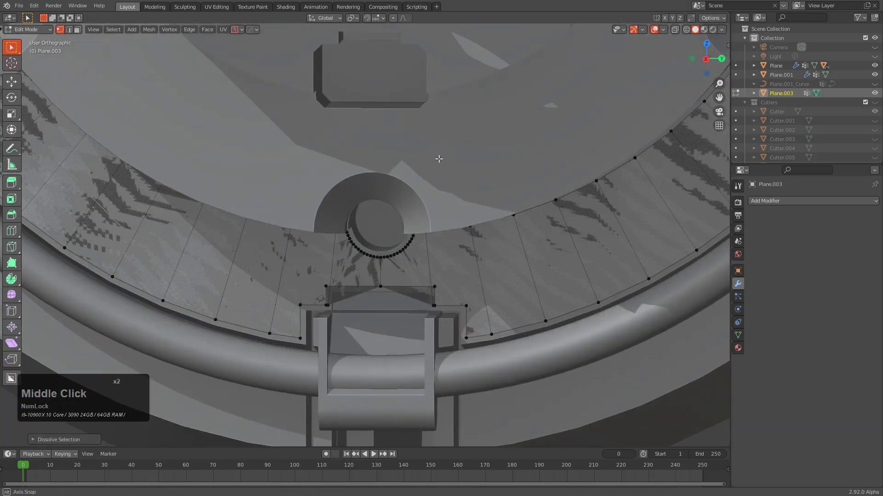
pyautogui.scroll(6, 475, 142)
pyautogui.moveTo(495, 173); pyautogui.dragTo(534, 107, button='middle')
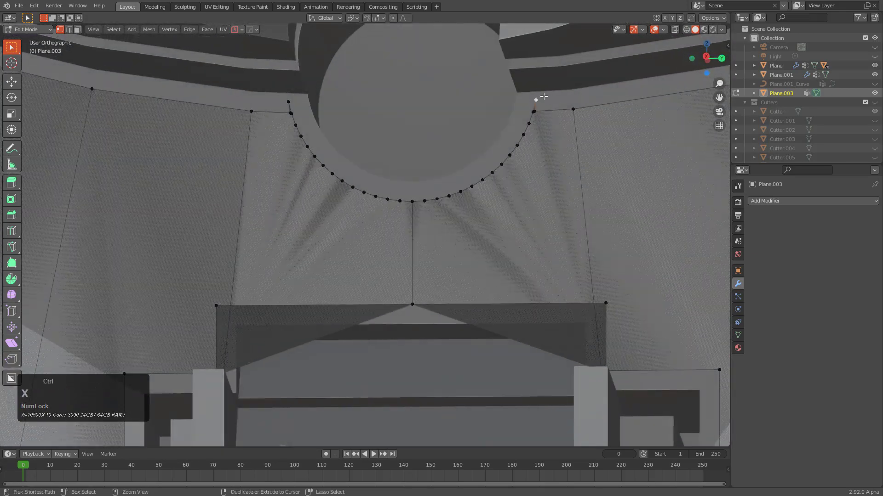
pyautogui.hotkey('ctrl', 'x')
pyautogui.scroll(4, 544, 96)
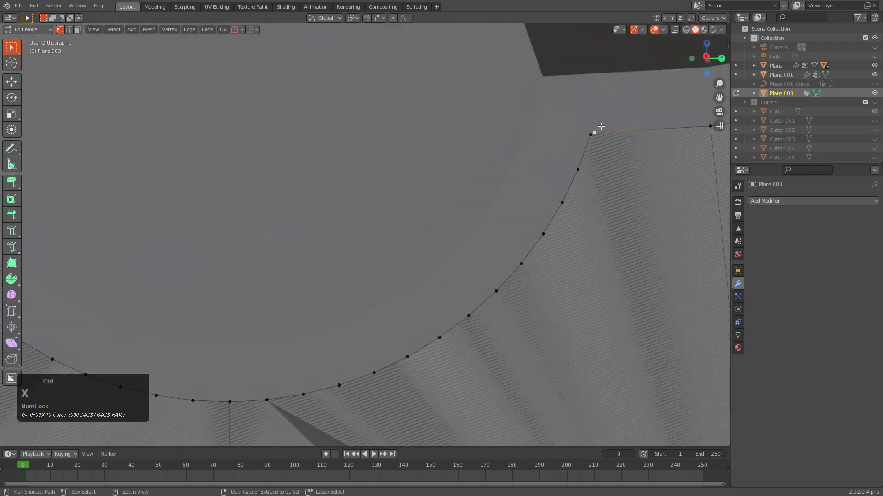
# Dissolve the stray vertices at the left end of the arc around the bottom hole.
pyautogui.scroll(-5, 601, 126)
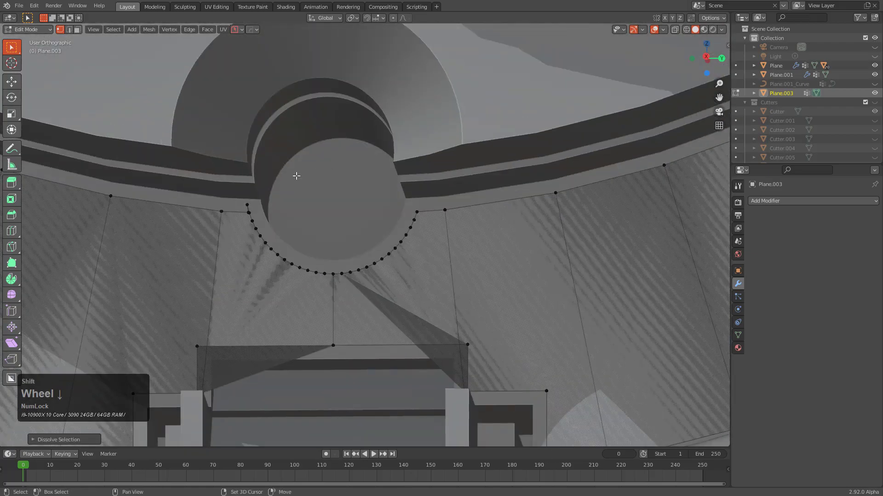
pyautogui.scroll(5, 563, 179)
pyautogui.moveTo(582, 216); pyautogui.dragTo(593, 209)
pyautogui.hotkey('ctrl', 'x')
# Dissolve the overlapping vertices and folded corner at the lower end of the arc around the lower-left hole.
pyautogui.scroll(-11, 570, 215)
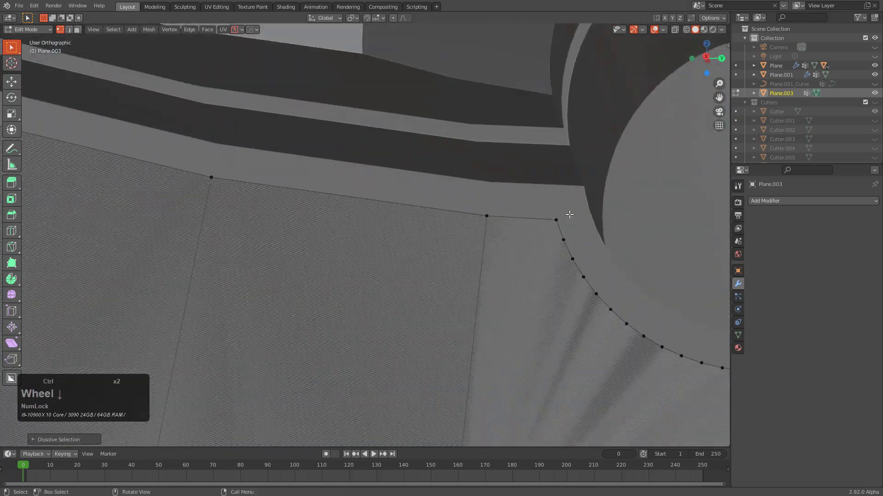
pyautogui.keyDown('shift'); pyautogui.moveTo(172, 105); pyautogui.dragTo(408, 182, button='middle'); pyautogui.keyUp('shift')
pyautogui.keyDown('shift'); pyautogui.moveTo(408, 181); pyautogui.dragTo(375, 187, button='middle'); pyautogui.keyUp('shift')
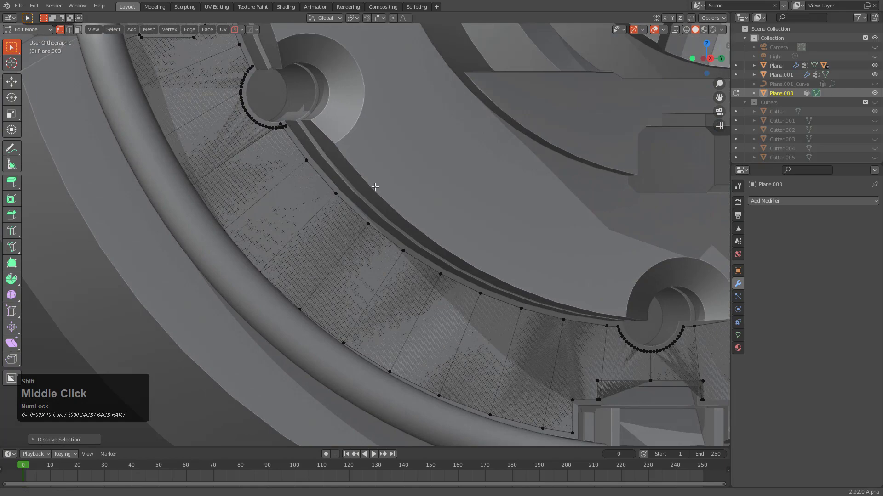
pyautogui.scroll(6, 414, 202)
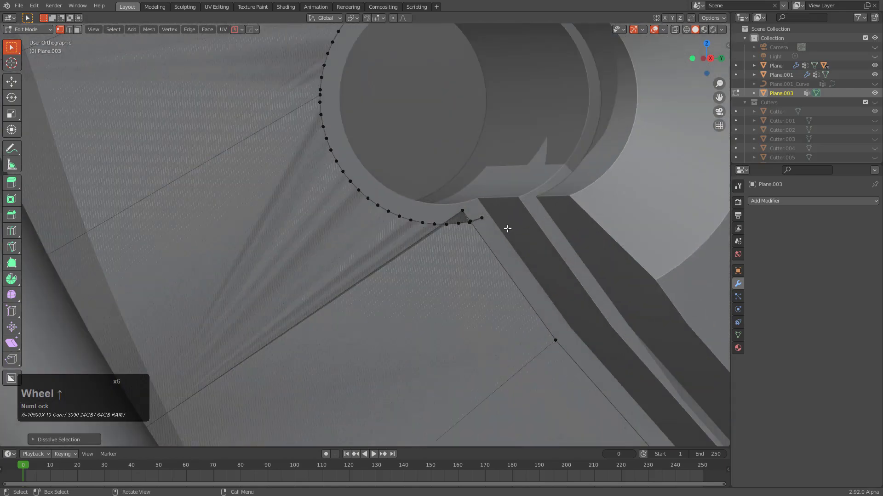
pyautogui.scroll(3, 480, 214)
pyautogui.hotkey('ctrl', 'x')
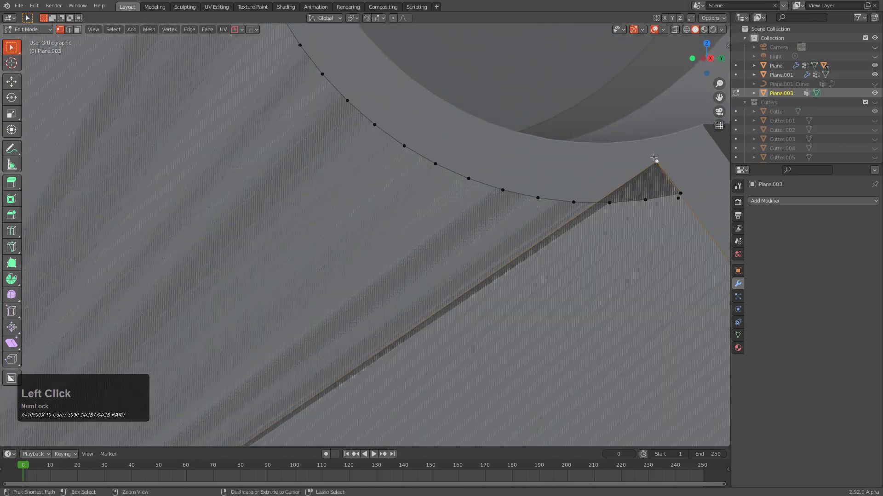
pyautogui.hotkey('ctrl', 'x')
pyautogui.click(679, 198)
pyautogui.hotkey('ctrl', 'x')
# Dissolve the stray vertices and folded corner at the upper end of the arc around the lower-left hole.
pyautogui.scroll(-7, 657, 200)
pyautogui.keyDown('shift'); pyautogui.moveTo(439, 129); pyautogui.dragTo(464, 244, button='middle'); pyautogui.keyUp('shift')
pyautogui.scroll(4, 414, 161)
pyautogui.keyDown('shift'); pyautogui.moveTo(370, 78); pyautogui.dragTo(395, 124, button='middle'); pyautogui.keyUp('shift')
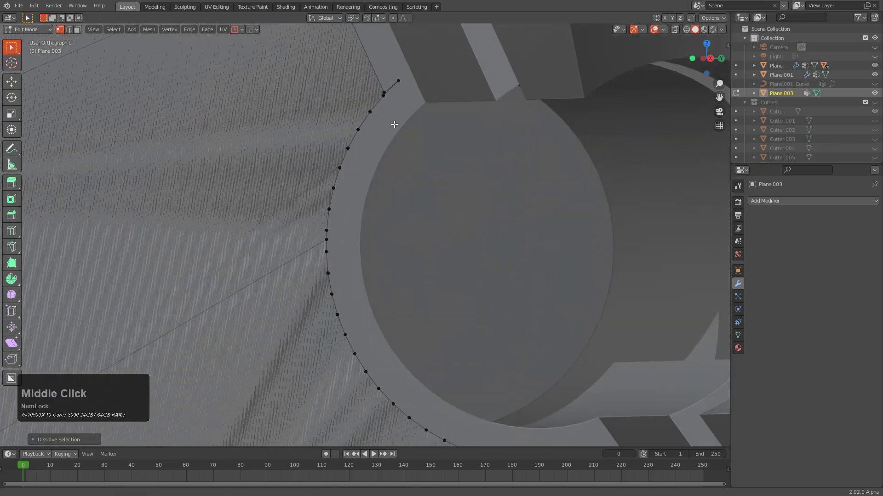
pyautogui.scroll(3, 442, 147)
pyautogui.hotkey('ctrl', 'x')
pyautogui.scroll(-8, 407, 159)
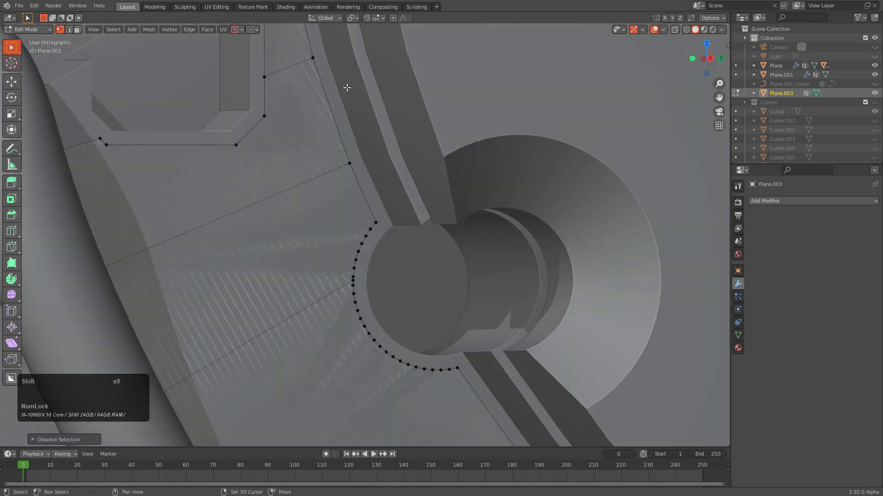
# Delete the pinched vertices midway along the narrow panel strip between the left rectangular recess and the ring groove.
pyautogui.keyDown('shift'); pyautogui.moveTo(346, 87); pyautogui.dragTo(415, 271, button='middle'); pyautogui.keyUp('shift')
pyautogui.scroll(-2, 408, 241)
pyautogui.scroll(3, 398, 232)
pyautogui.keyDown('shift'); pyautogui.moveTo(393, 131); pyautogui.dragTo(411, 281, button='middle'); pyautogui.keyUp('shift')
pyautogui.scroll(1, 412, 281)
pyautogui.scroll(3, 386, 180)
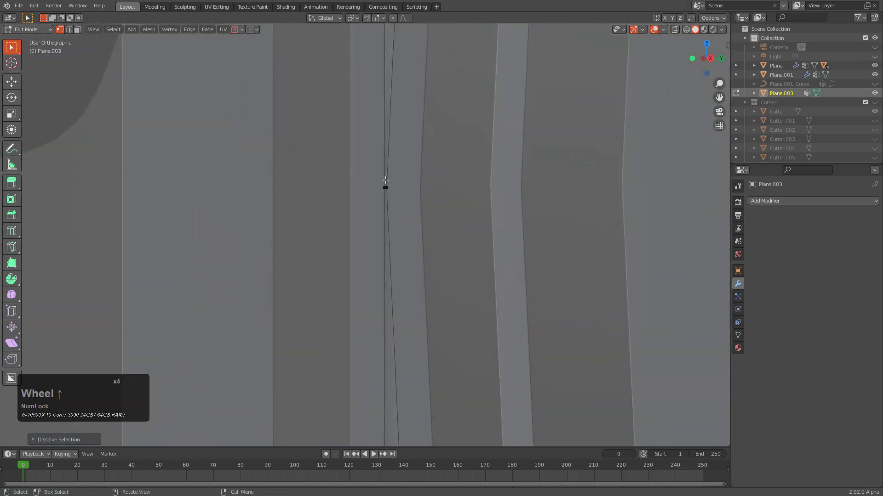
pyautogui.press('x')
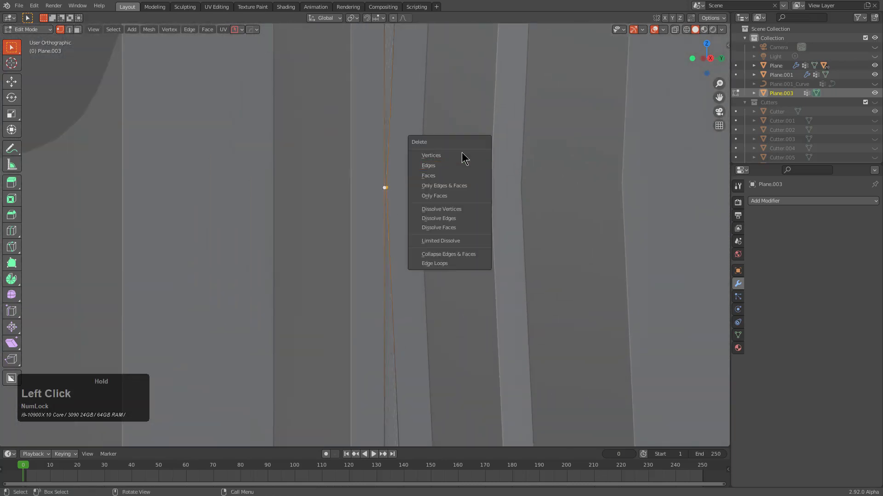
pyautogui.click(462, 154)
# Delete the two tip vertices at the lower end of the upper sliver beside the left rectangular recess.
pyautogui.scroll(-8, 461, 152)
pyautogui.keyDown('shift'); pyautogui.moveTo(459, 153); pyautogui.dragTo(368, 239, button='middle'); pyautogui.keyUp('shift')
pyautogui.scroll(5, 346, 257)
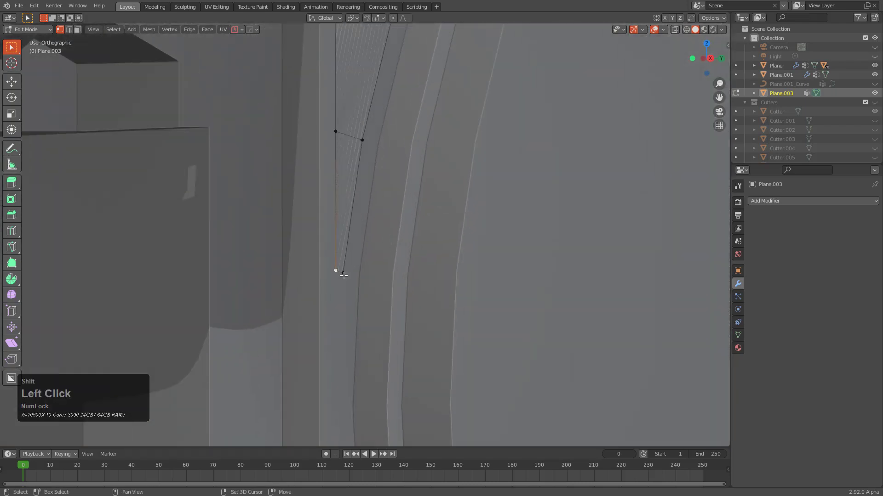
pyautogui.keyDown('shift'); pyautogui.click(350, 279); pyautogui.keyUp('shift')
pyautogui.press('x')
pyautogui.click(352, 279)
# Delete the tip vertices at the upper end of the lower sliver beside the left rectangular recess.
pyautogui.scroll(-8, 363, 279)
pyautogui.keyDown('shift'); pyautogui.moveTo(368, 280); pyautogui.dragTo(392, 207, button='middle'); pyautogui.keyUp('shift')
pyautogui.scroll(7, 392, 207)
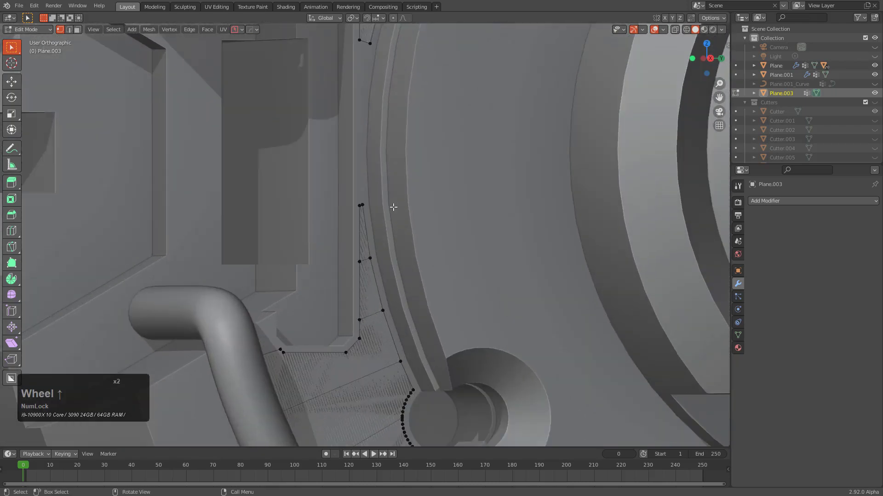
pyautogui.click(345, 173)
pyautogui.press('x')
pyautogui.click(401, 168)
pyautogui.scroll(-9, 415, 183)
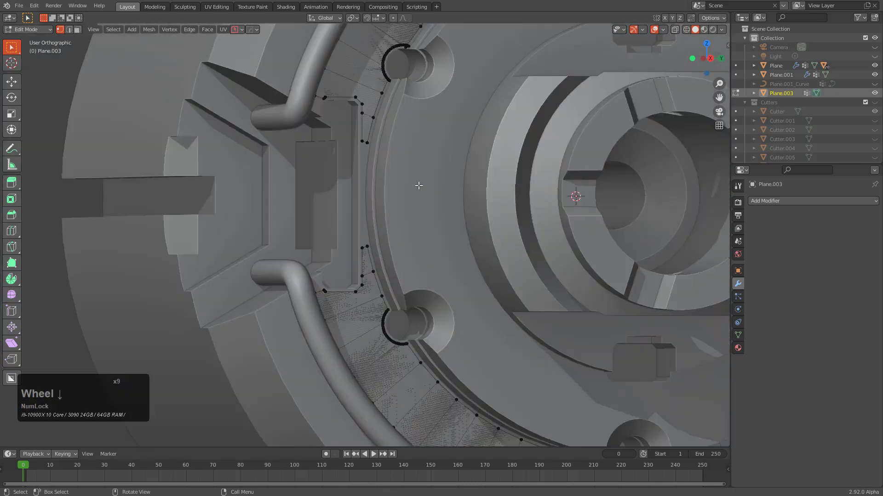
# Dissolve the stray vertex at the lower end of the arc around the upper screw hole.
pyautogui.scroll(3, 417, 193)
pyautogui.keyDown('shift'); pyautogui.moveTo(403, 211); pyautogui.dragTo(420, 176, button='middle'); pyautogui.keyUp('shift')
pyautogui.scroll(1, 420, 179)
pyautogui.moveTo(417, 188)
pyautogui.mouseDown(button='middle')
pyautogui.moveTo(397, 190)
pyautogui.moveTo(398, 181)
pyautogui.moveTo(420, 197)
pyautogui.mouseUp(button='middle')
pyautogui.scroll(-4, 422, 188)
pyautogui.scroll(6, 446, 162)
pyautogui.keyDown('shift'); pyautogui.moveTo(437, 97); pyautogui.dragTo(437, 240, button='middle'); pyautogui.keyUp('shift')
pyautogui.scroll(4, 436, 239)
pyautogui.hotkey('ctrl', 'x')
pyautogui.scroll(5, 441, 290)
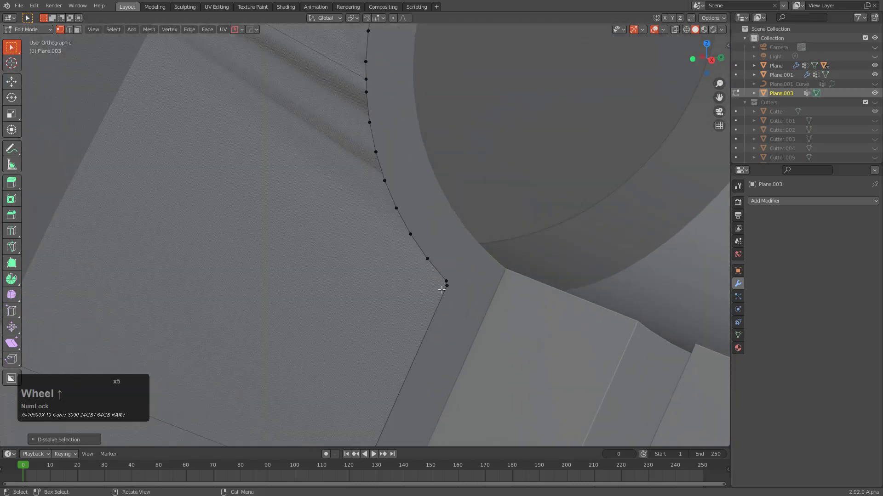
# Dissolve the stray vertices at the upper end of the same arc and return to Object Mode.
pyautogui.scroll(-6, 503, 273)
pyautogui.keyDown('shift'); pyautogui.moveTo(487, 175); pyautogui.dragTo(379, 286, button='middle'); pyautogui.keyUp('shift')
pyautogui.scroll(5, 379, 280)
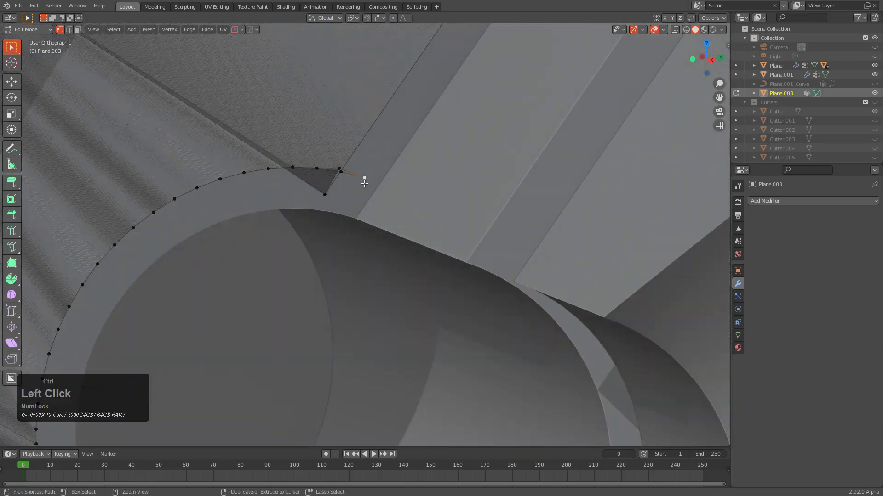
pyautogui.hotkey('ctrl', 'x')
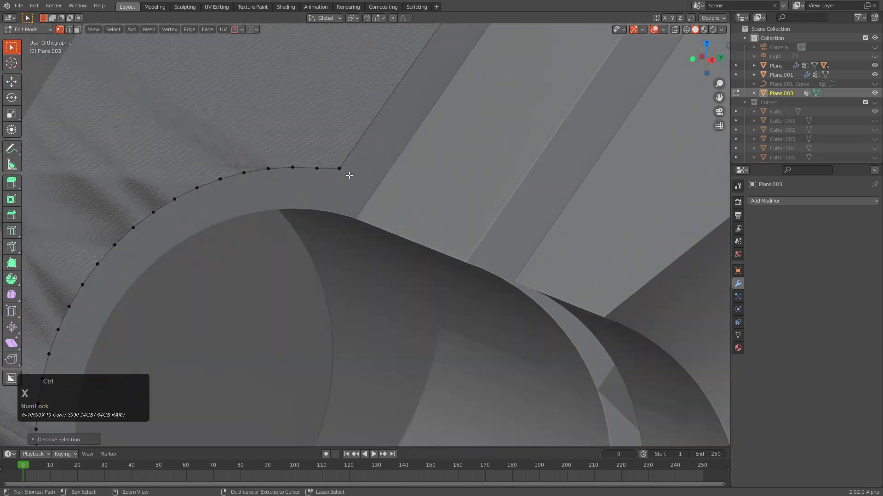
pyautogui.scroll(-6, 349, 176)
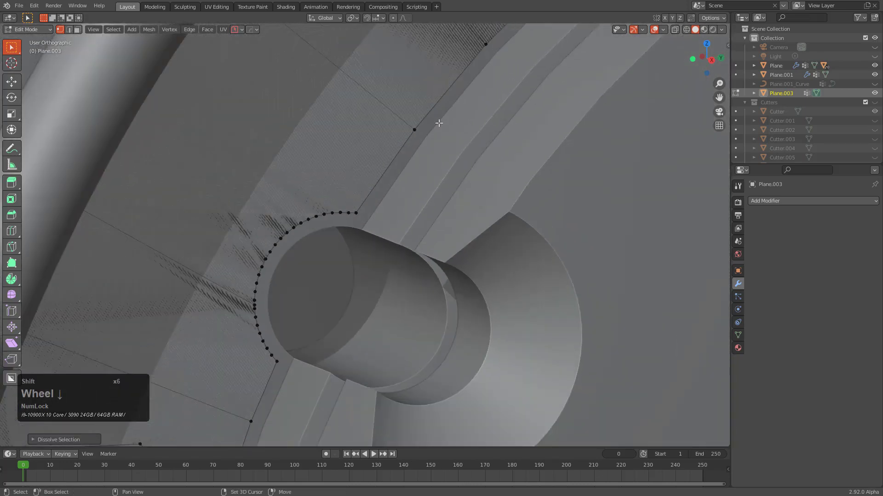
pyautogui.scroll(2, 418, 187)
pyautogui.scroll(-3, 469, 164)
pyautogui.keyDown('shift'); pyautogui.scroll(-3, 389, 254); pyautogui.keyUp('shift')
pyautogui.scroll(6, 417, 214)
pyautogui.keyDown('shift'); pyautogui.moveTo(417, 215); pyautogui.dragTo(431, 250, button='middle'); pyautogui.keyUp('shift')
pyautogui.scroll(4, 468, 211)
pyautogui.scroll(-7, 467, 211)
pyautogui.press('Tab')
# Add a Solidify modifier to the ring plate with offset 0 and thickness about -0.309 m.
pyautogui.moveTo(477, 206); pyautogui.dragTo(453, 199, button='middle')
pyautogui.scroll(-5, 437, 206)
pyautogui.press('q')
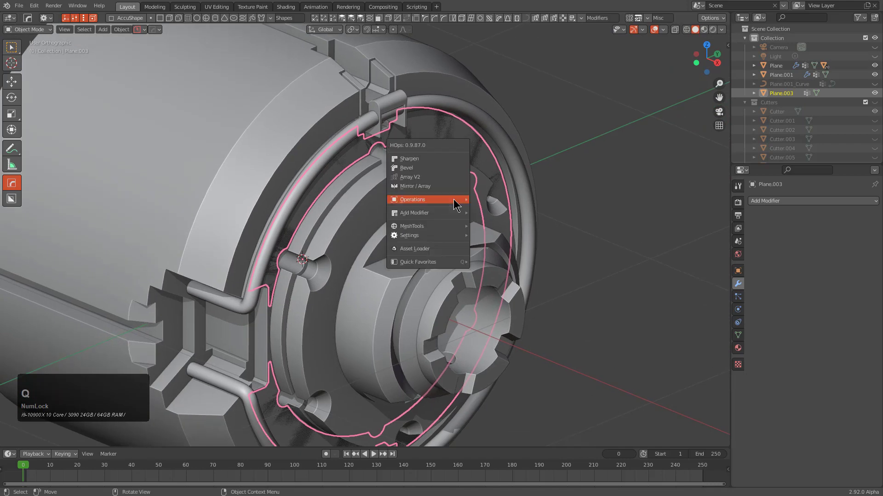
pyautogui.moveTo(440, 213)
pyautogui.click(489, 223)
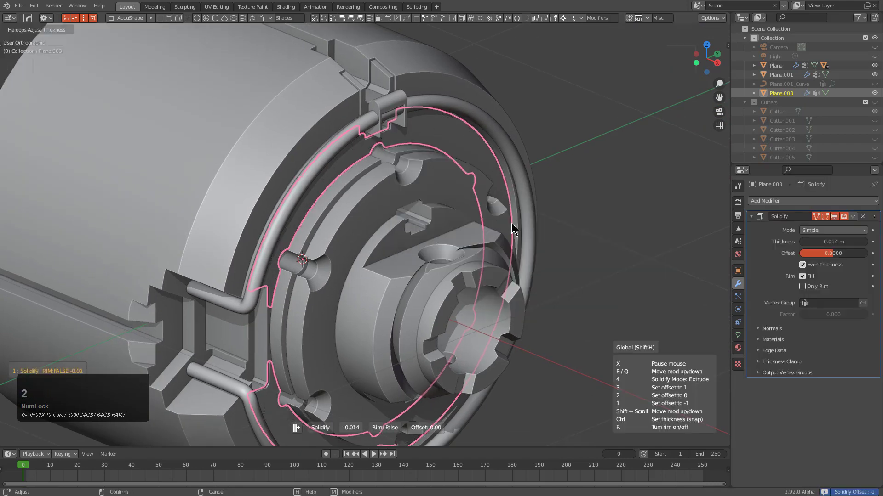
pyautogui.press('2')
pyautogui.click(639, 261)
pyautogui.scroll(-1, 551, 248)
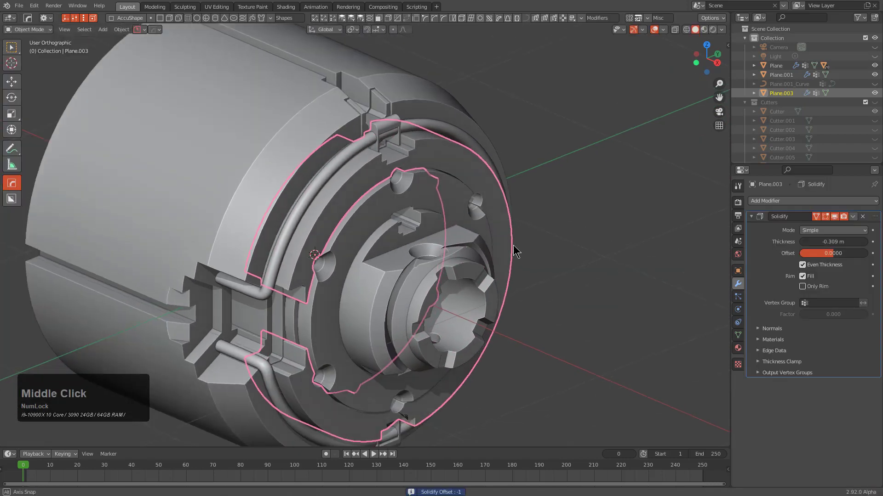
# Subtract the thickened ring plate from the main body with a HardOps Difference boolean.
pyautogui.moveTo(513, 245); pyautogui.dragTo(496, 237, button='middle')
pyautogui.scroll(-1, 459, 212)
pyautogui.keyDown('shift'); pyautogui.click(293, 126); pyautogui.keyUp('shift')
pyautogui.press('q')
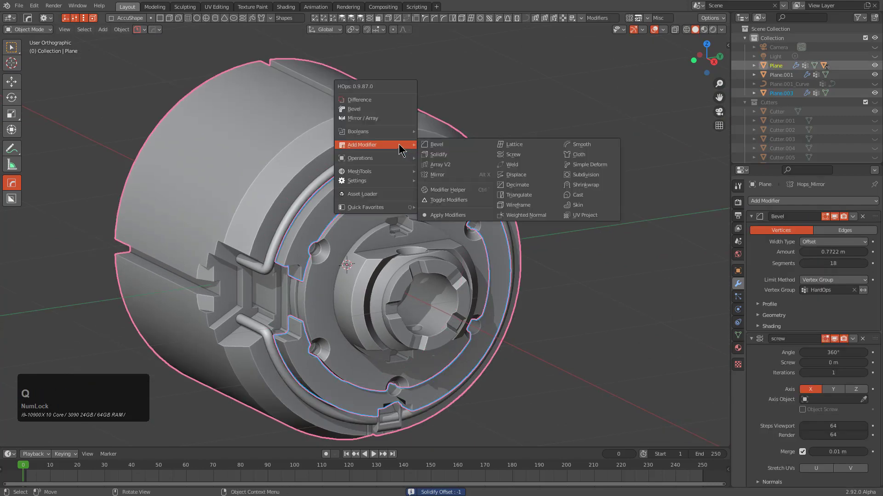
pyautogui.click(372, 102)
# Recall the ring-shaped cutter of the main body with Ever Scroll, viewed from the right side.
pyautogui.scroll(-1, 424, 175)
pyautogui.moveTo(423, 175); pyautogui.dragTo(404, 178, button='middle')
pyautogui.scroll(3, 404, 178)
pyautogui.press('q')
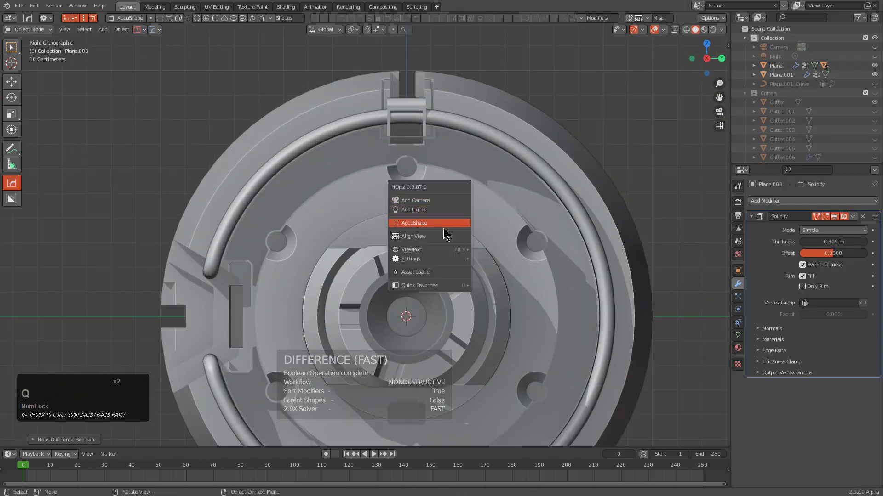
pyautogui.click(494, 197)
pyautogui.press('q')
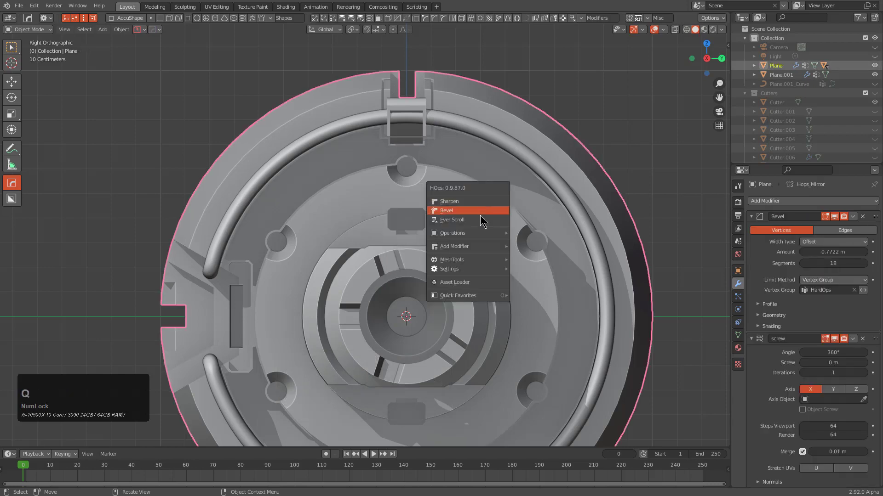
pyautogui.click(479, 219)
pyautogui.scroll(2, 384, 177)
# Draw a BoxCutter Ngon line diagonally across the upper-left part of the ring, about 0.416 by 0.546.
pyautogui.press('d')
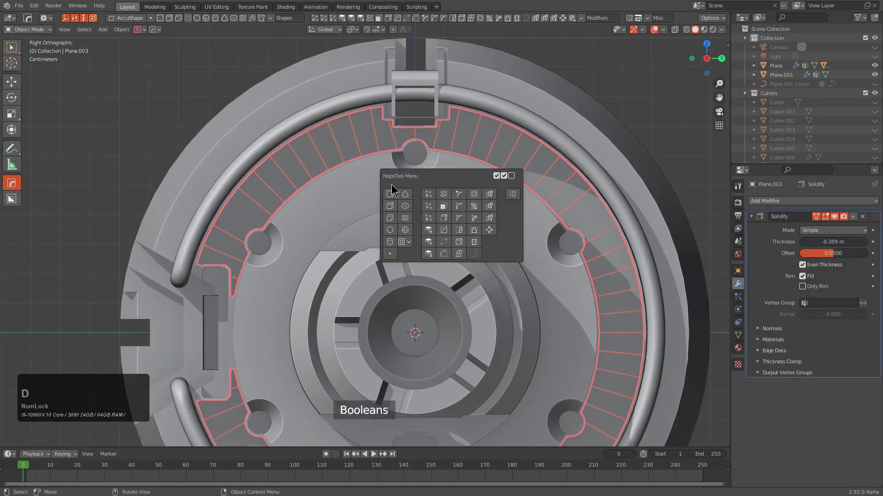
pyautogui.hotkey('alt', 'w')
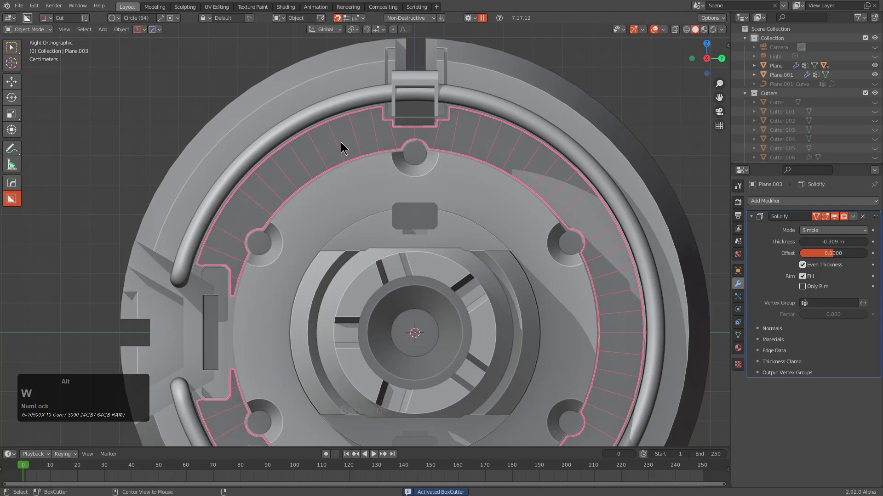
pyautogui.keyDown('alt'); pyautogui.scroll(5, 342, 148); pyautogui.keyUp('alt')
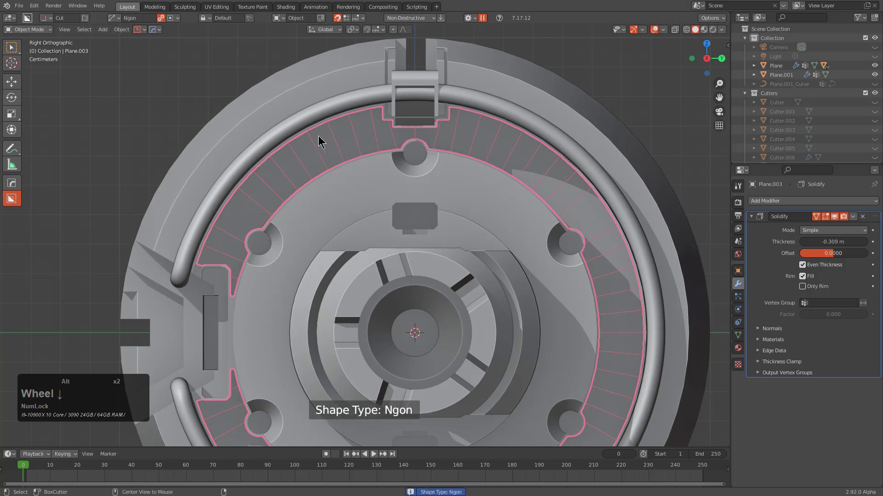
pyautogui.keyDown('alt'); pyautogui.scroll(1, 287, 127); pyautogui.keyUp('alt')
pyautogui.moveTo(219, 83)
pyautogui.mouseDown()
pyautogui.moveTo(305, 183)
pyautogui.moveTo(338, 243)
pyautogui.mouseUp()
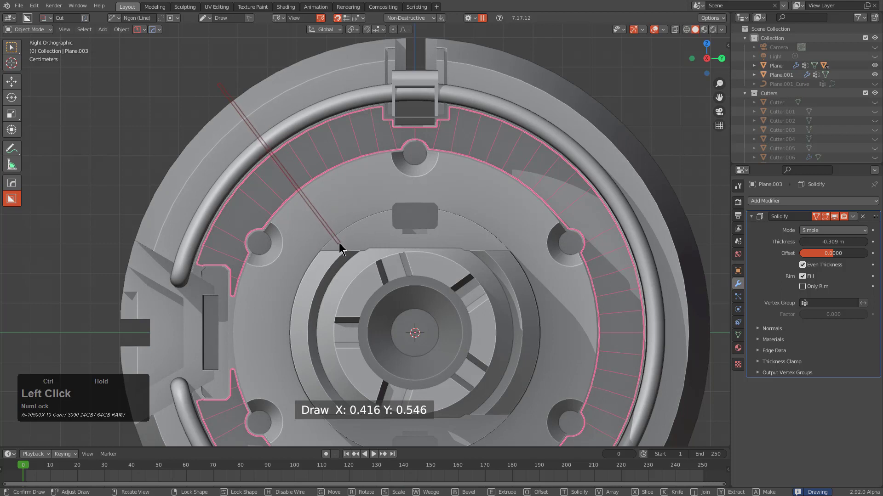
# Solidify the drawn line to a thickness of 0.058 and execute the cut through the ring.
pyautogui.press('t')
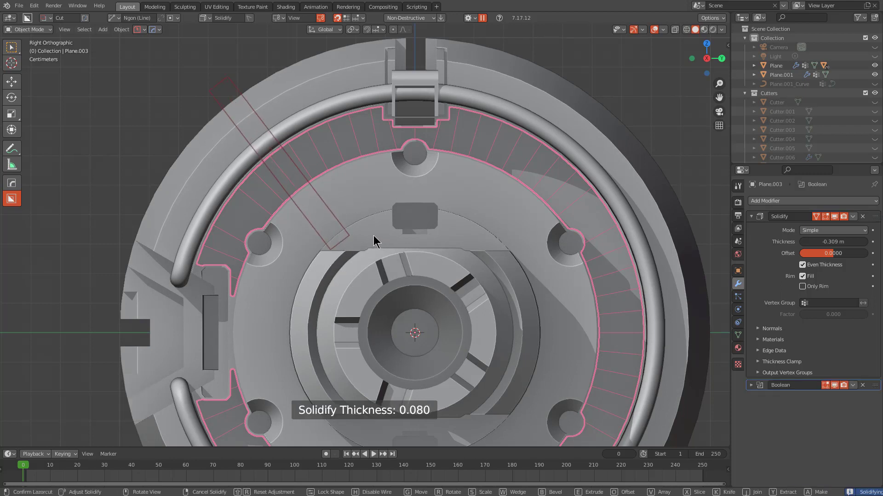
pyautogui.click(371, 234)
pyautogui.click(368, 231)
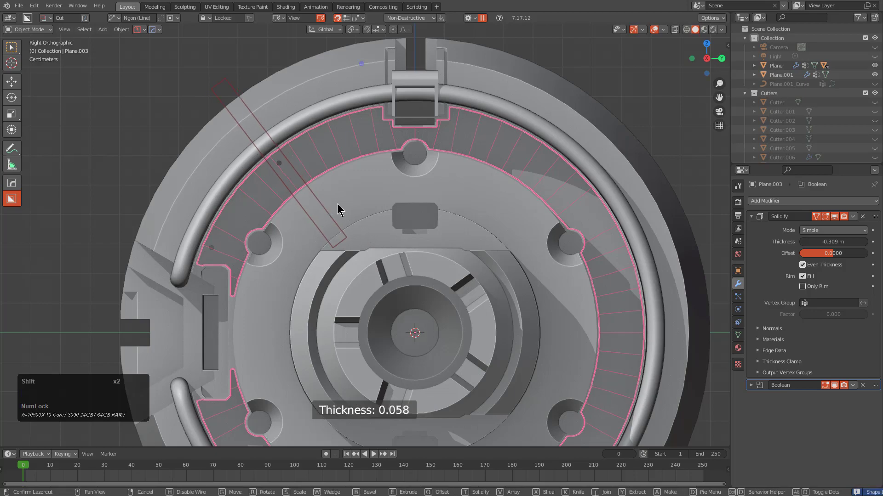
pyautogui.moveTo(353, 216); pyautogui.dragTo(351, 189, button='middle')
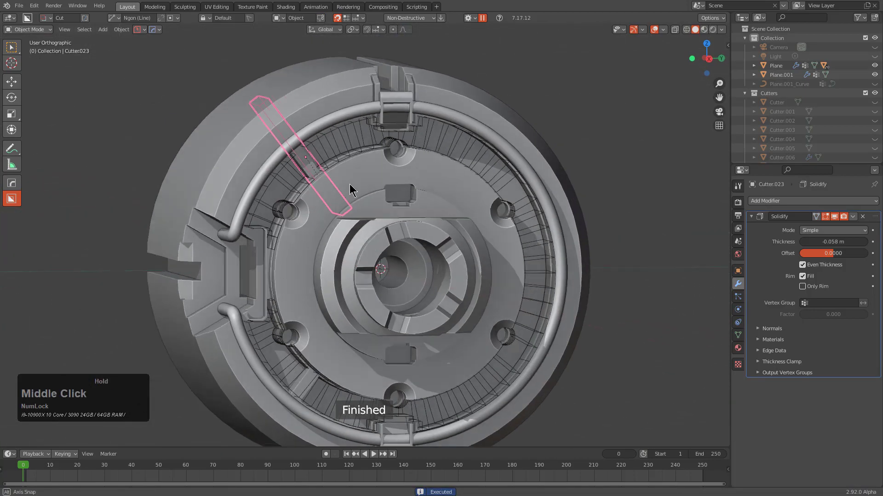
# Add a Radial Array to the narrow bar cutter, rotating around the Z axis.
pyautogui.scroll(-3, 398, 187)
pyautogui.scroll(2, 415, 191)
pyautogui.press('q')
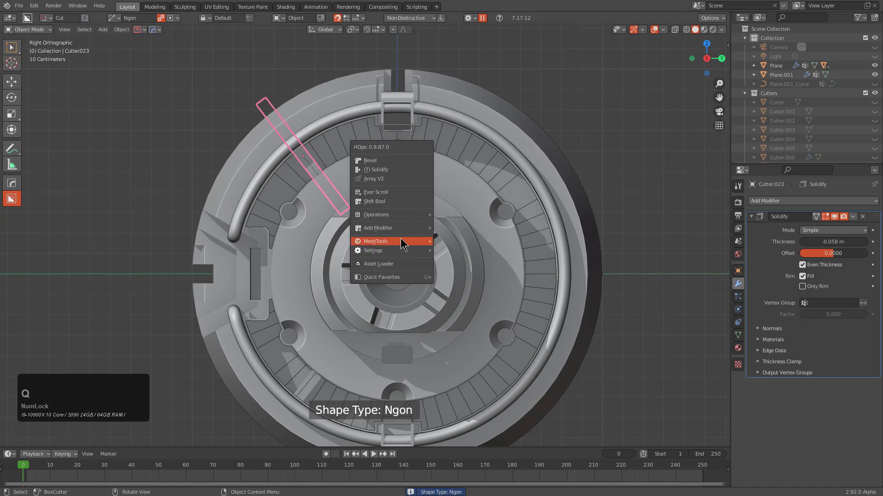
pyautogui.moveTo(404, 242)
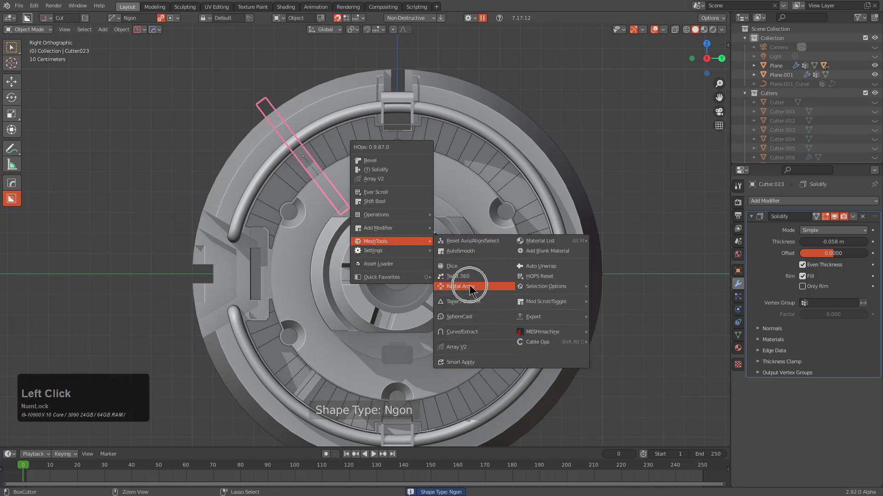
pyautogui.click(470, 286)
pyautogui.press('x')
pyautogui.press('x')
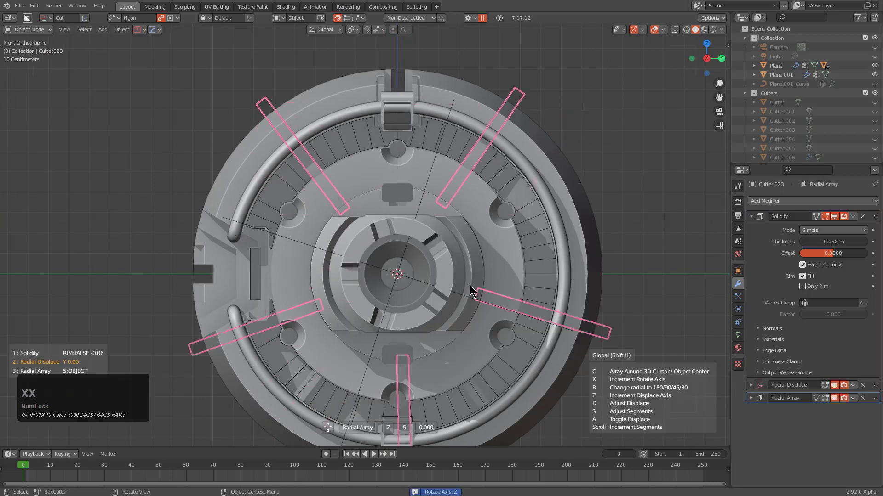
# Set the bar cutter's radial array to 21 segments.
pyautogui.scroll(3, 470, 286)
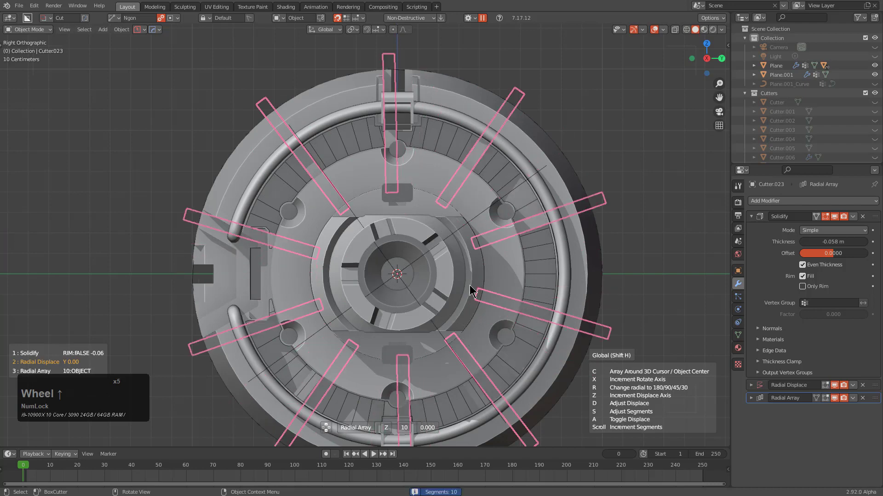
pyautogui.scroll(3, 470, 285)
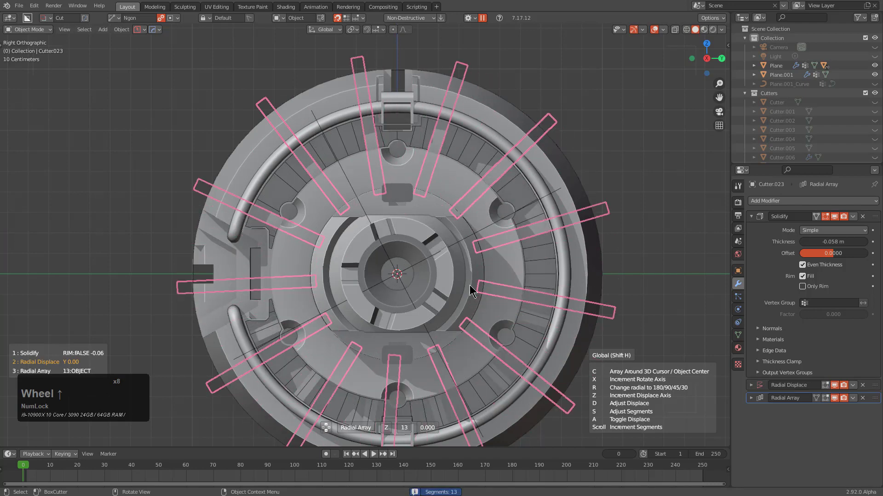
pyautogui.scroll(-3, 470, 285)
pyautogui.scroll(-3, 469, 286)
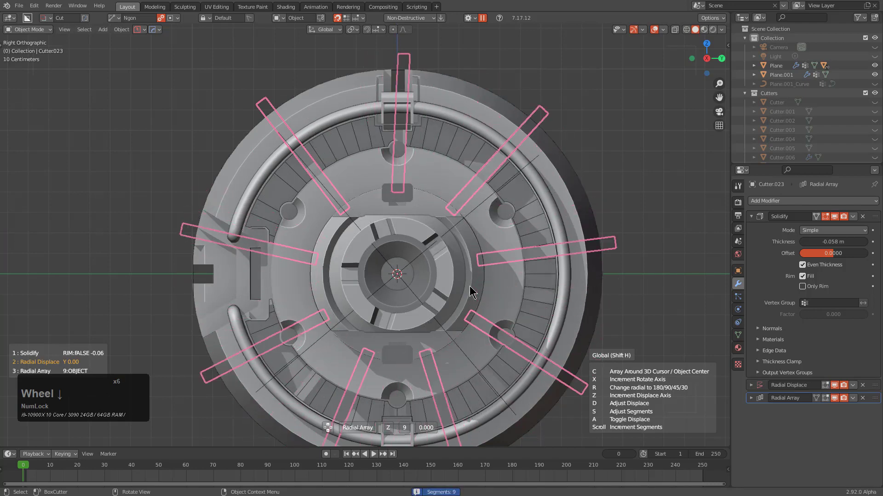
pyautogui.scroll(4, 470, 286)
pyautogui.scroll(4, 470, 286)
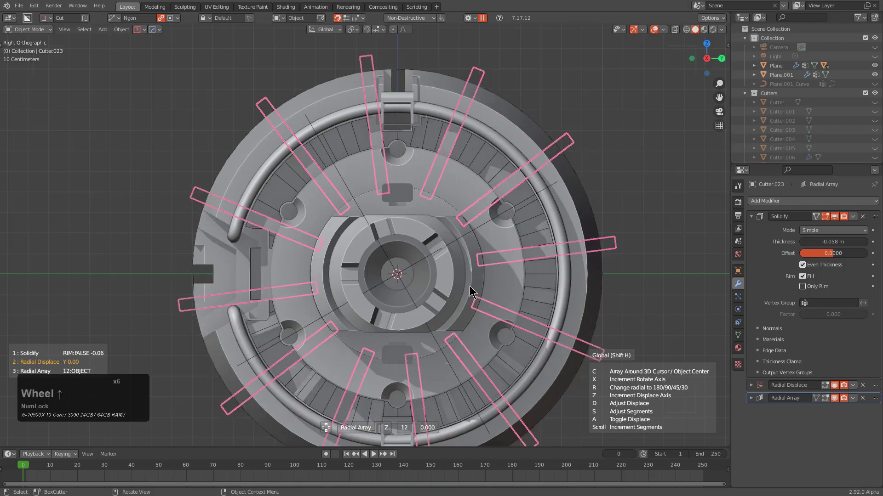
pyautogui.scroll(2, 470, 286)
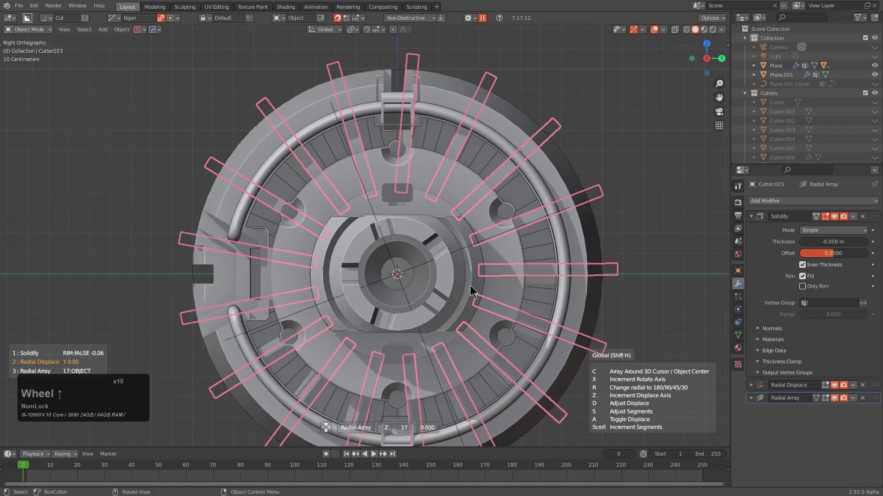
pyautogui.scroll(1, 470, 286)
pyautogui.scroll(1, 471, 288)
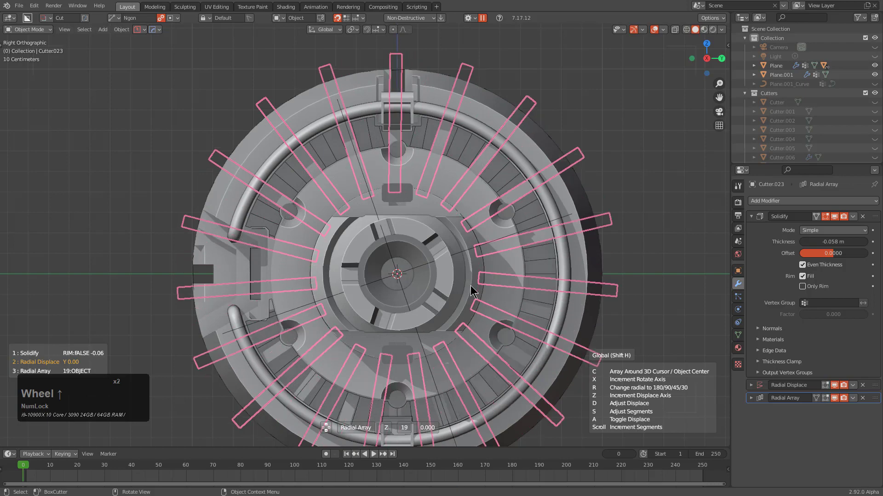
pyautogui.scroll(2, 470, 285)
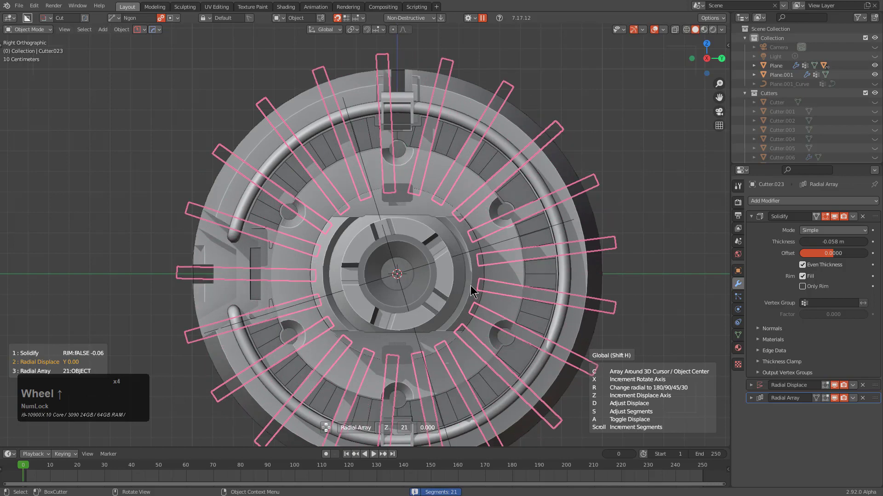
pyautogui.click(471, 285)
# Add a HardOps bevel to the main body with 3 segments, 30° angle limit, autosmooth 60 and harden normals off.
pyautogui.moveTo(419, 205)
pyautogui.mouseDown(button='middle')
pyautogui.moveTo(466, 201)
pyautogui.moveTo(348, 197)
pyautogui.moveTo(415, 224)
pyautogui.moveTo(382, 211)
pyautogui.moveTo(406, 222)
pyautogui.moveTo(396, 225)
pyautogui.moveTo(423, 229)
pyautogui.moveTo(410, 202)
pyautogui.moveTo(399, 211)
pyautogui.moveTo(413, 219)
pyautogui.moveTo(408, 200)
pyautogui.mouseUp(button='middle')
pyautogui.click(397, 225)
pyautogui.scroll(4, 402, 208)
pyautogui.scroll(-4, 413, 219)
pyautogui.scroll(-2, 414, 211)
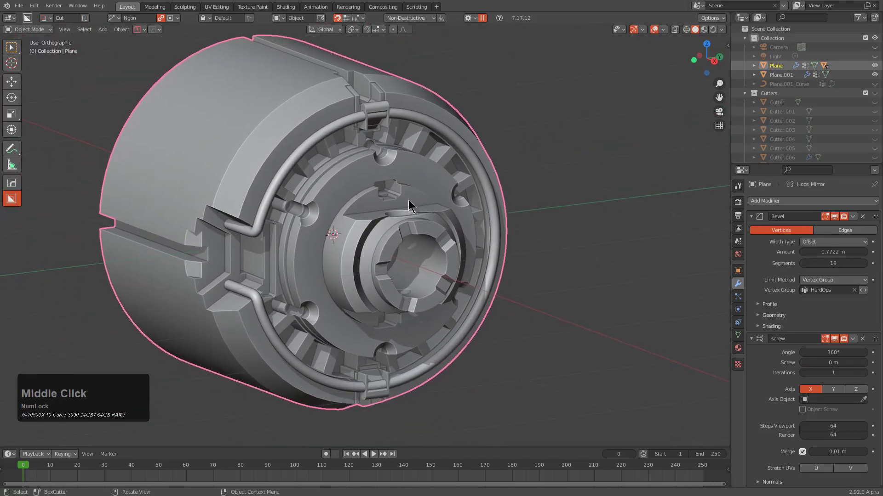
pyautogui.scroll(8, 408, 200)
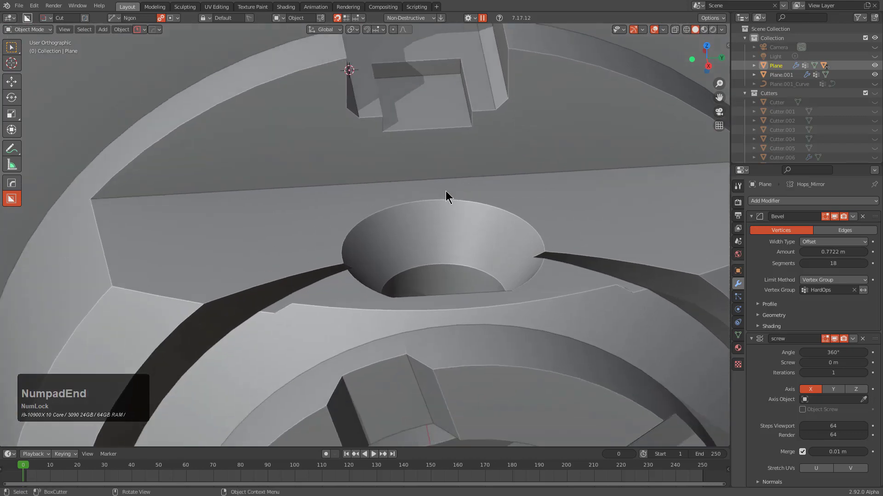
pyautogui.scroll(-2, 423, 176)
pyautogui.keyDown('shift'); pyautogui.moveTo(430, 140); pyautogui.dragTo(379, 253, button='middle'); pyautogui.keyUp('shift')
pyautogui.scroll(1, 379, 253)
pyautogui.keyDown('shift'); pyautogui.moveTo(432, 184); pyautogui.dragTo(371, 231, button='middle'); pyautogui.keyUp('shift')
pyautogui.scroll(3, 359, 184)
pyautogui.keyDown('shift'); pyautogui.moveTo(339, 108); pyautogui.dragTo(341, 180, button='middle'); pyautogui.keyUp('shift')
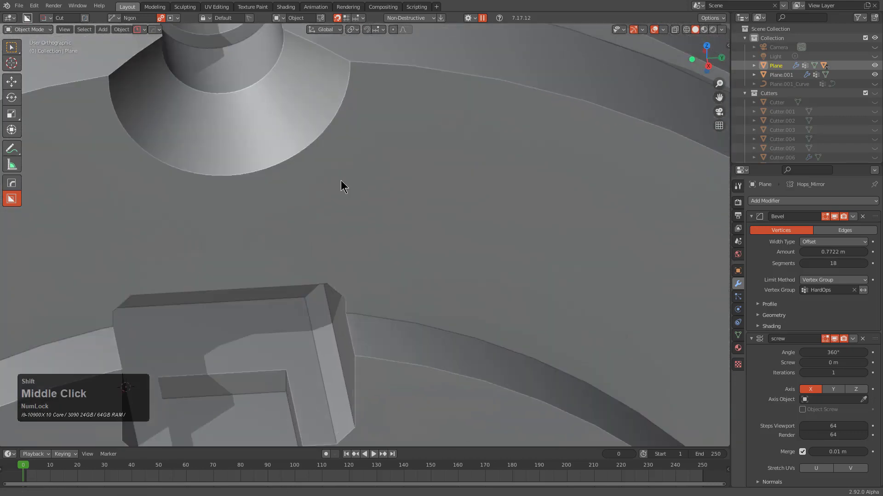
pyautogui.scroll(3, 407, 262)
pyautogui.press('q')
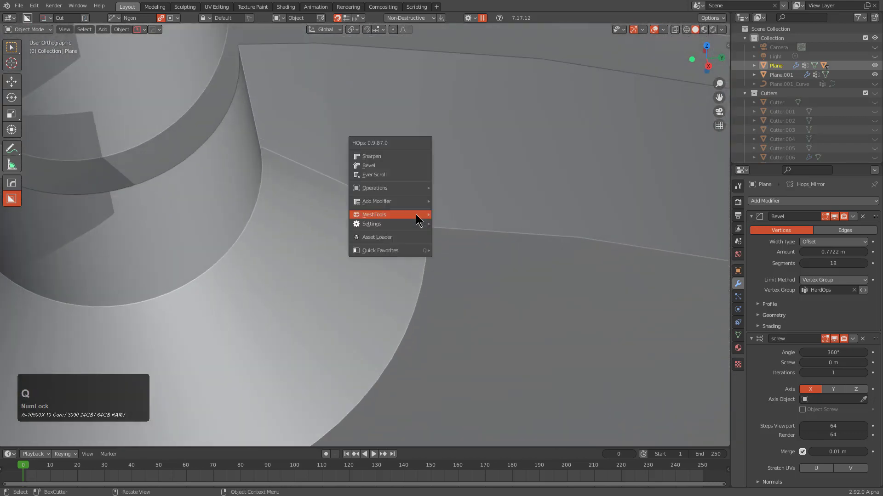
pyautogui.click(395, 166)
pyautogui.press('1')
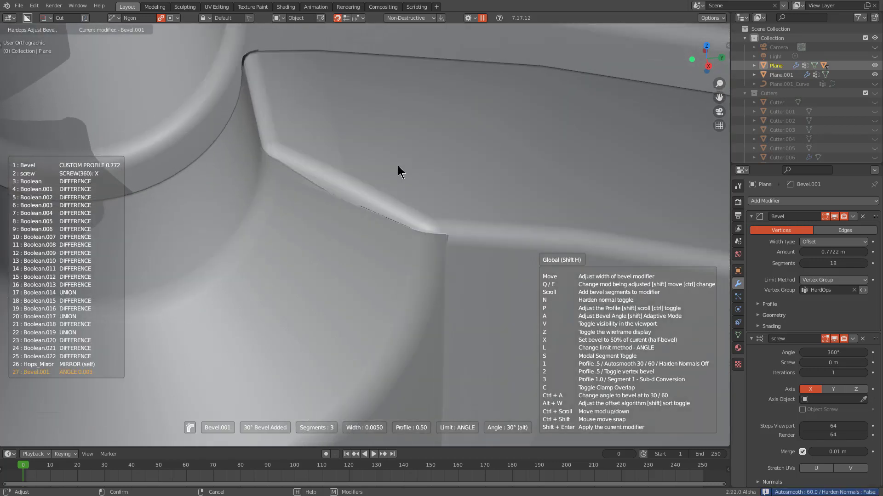
pyautogui.click(399, 166)
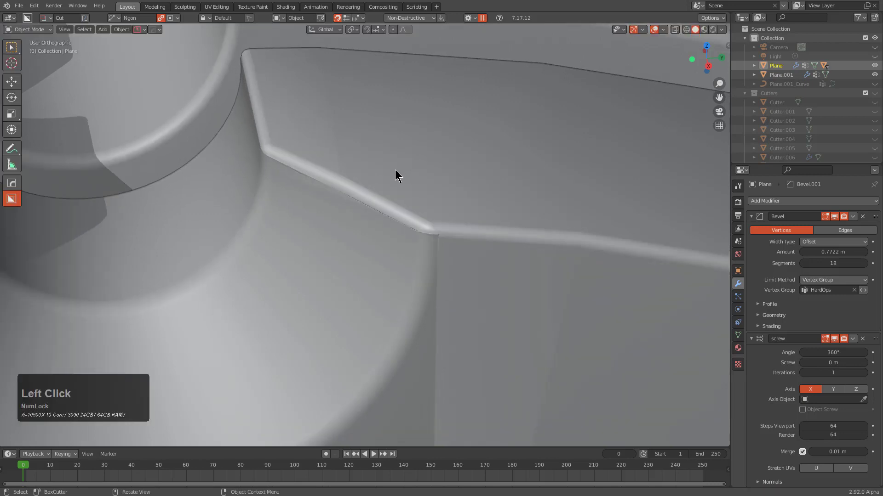
# Readjust the main body's edge bevel to a width of about 0.0021 with 3 segments and a 30° angle limit.
pyautogui.moveTo(396, 170); pyautogui.dragTo(404, 187, button='middle')
pyautogui.scroll(-3, 409, 189)
pyautogui.scroll(-2, 407, 220)
pyautogui.scroll(5, 437, 250)
pyautogui.rightClick(470, 240)
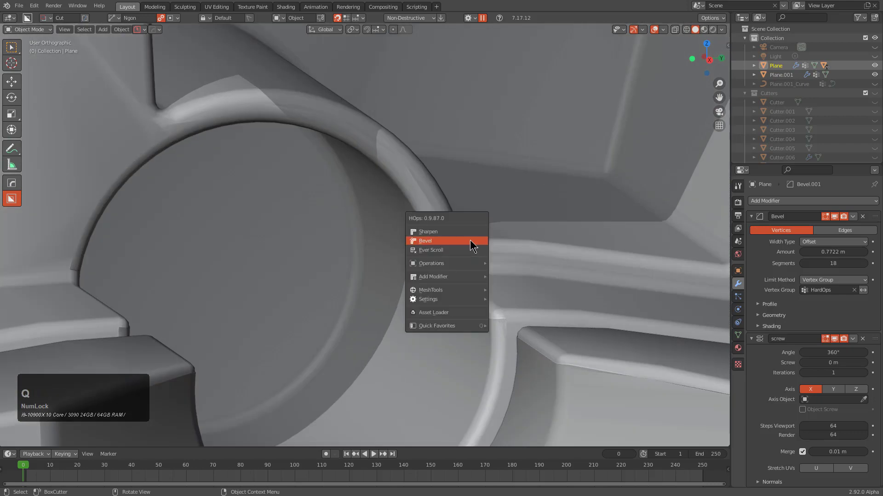
pyautogui.keyDown('shift'); pyautogui.click(467, 239); pyautogui.keyUp('shift')
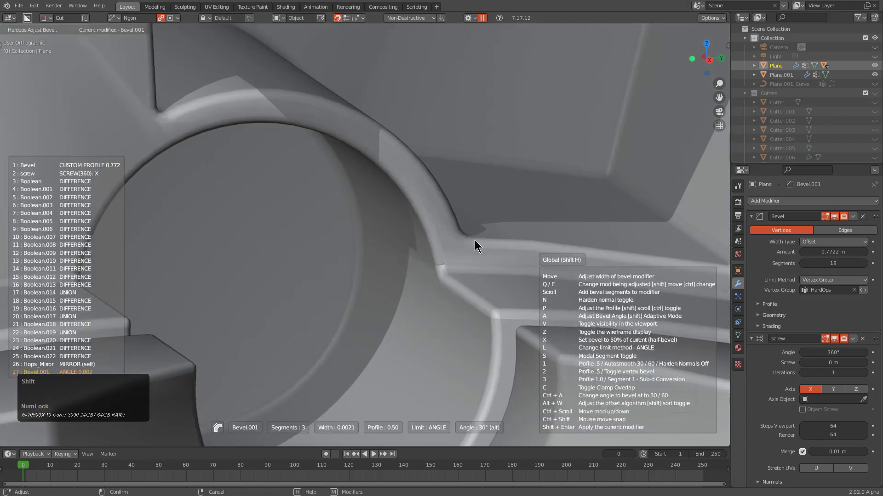
pyautogui.click(474, 240)
# Examine the bevelled edges around the front ring, the notches, the countersunk holes and the narrow slit beside the hub.
pyautogui.scroll(-3, 382, 156)
pyautogui.moveTo(429, 221); pyautogui.dragTo(348, 271, button='middle')
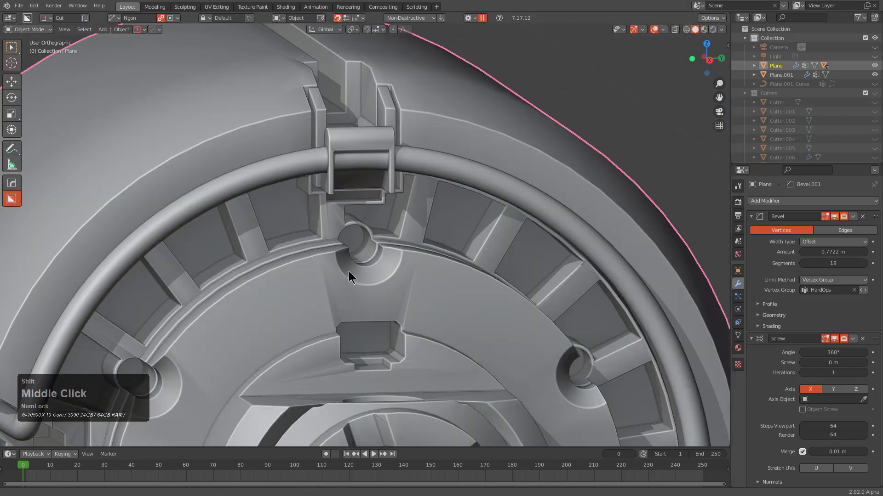
pyautogui.scroll(-2, 363, 263)
pyautogui.keyDown('shift'); pyautogui.scroll(-2, 355, 267); pyautogui.keyUp('shift')
pyautogui.scroll(5, 374, 244)
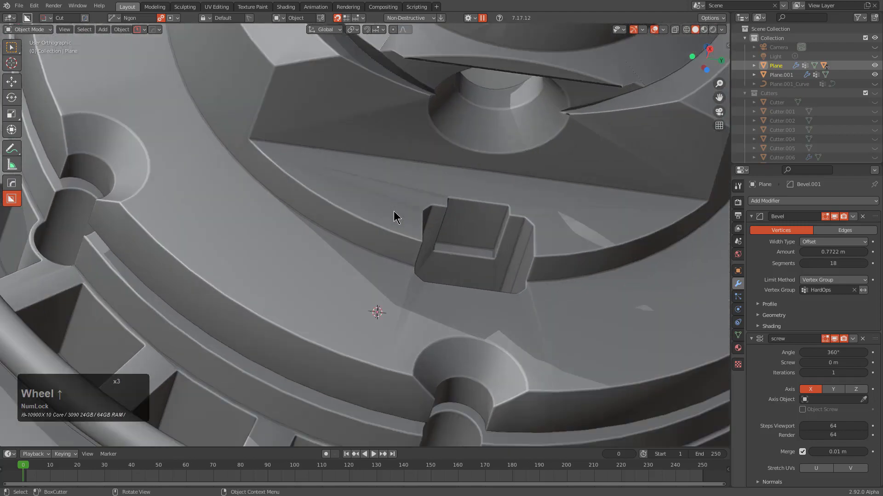
pyautogui.moveTo(394, 211); pyautogui.dragTo(349, 139, button='middle')
pyautogui.scroll(2, 404, 199)
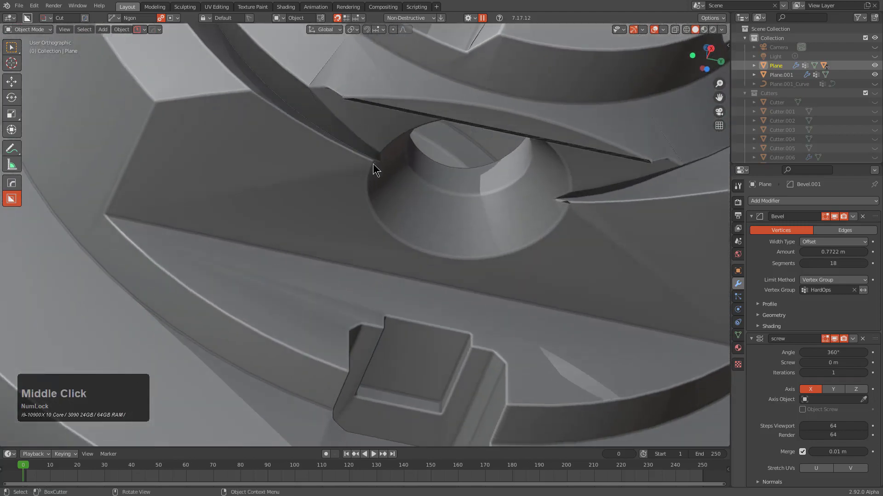
pyautogui.moveTo(544, 196); pyautogui.dragTo(482, 230, button='middle')
pyautogui.scroll(8, 442, 278)
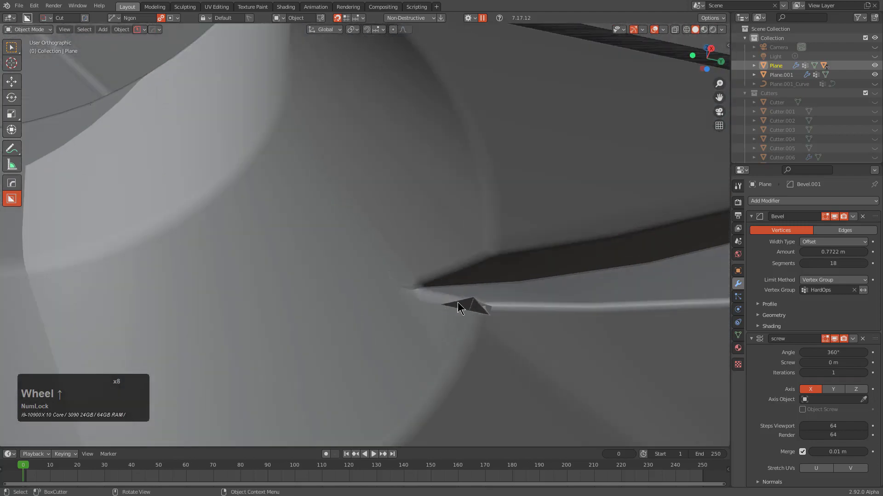
pyautogui.scroll(-10, 443, 279)
pyautogui.moveTo(373, 193); pyautogui.dragTo(484, 302, button='middle')
pyautogui.scroll(6, 384, 282)
pyautogui.scroll(-3, 390, 285)
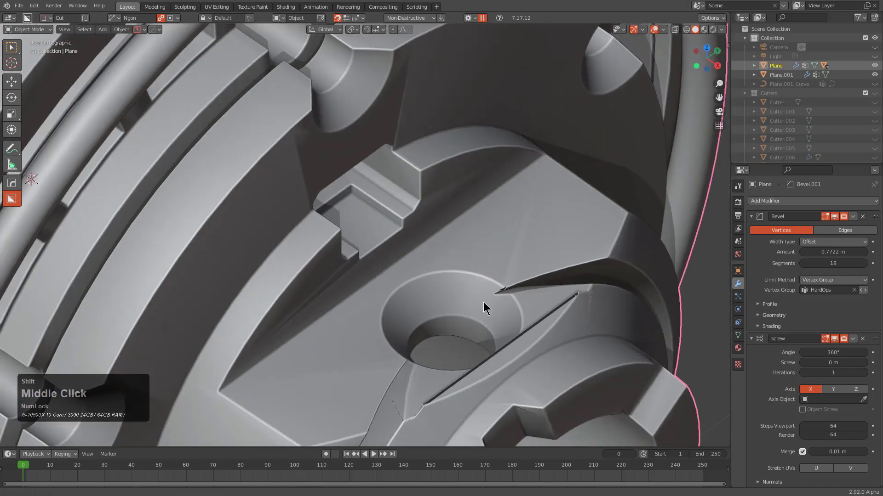
# Readjust the width of the main body's edge bevel at the pointed end of the slit beside the countersunk hole.
pyautogui.scroll(6, 418, 227)
pyautogui.scroll(2, 418, 207)
pyautogui.press('q')
pyautogui.click(457, 176)
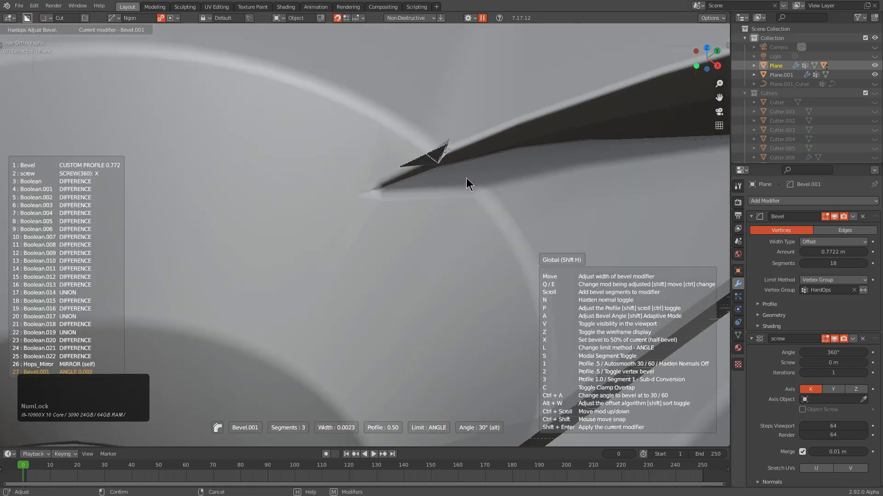
pyautogui.doubleClick(466, 177)
# Step through the main body's boolean modifiers with Ever Scroll to inspect which cutter makes each cut.
pyautogui.scroll(-5, 465, 198)
pyautogui.moveTo(462, 223); pyautogui.dragTo(382, 222, button='middle')
pyautogui.scroll(-3, 395, 181)
pyautogui.scroll(-3, 384, 212)
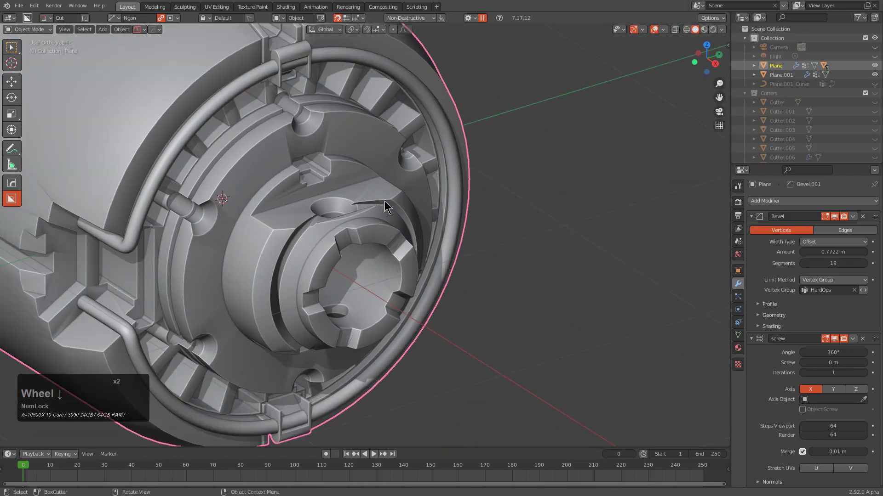
pyautogui.press('q')
pyautogui.click(370, 210)
pyautogui.scroll(-4, 373, 212)
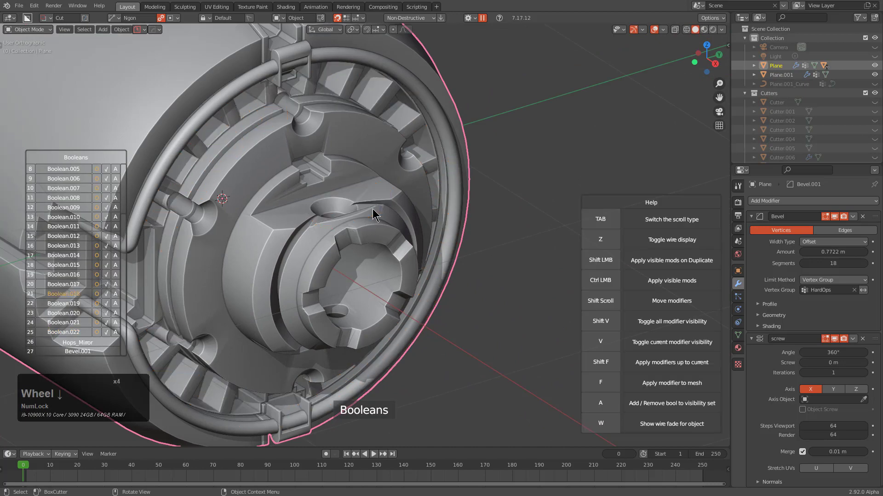
pyautogui.scroll(-3, 373, 212)
pyautogui.scroll(-3, 373, 213)
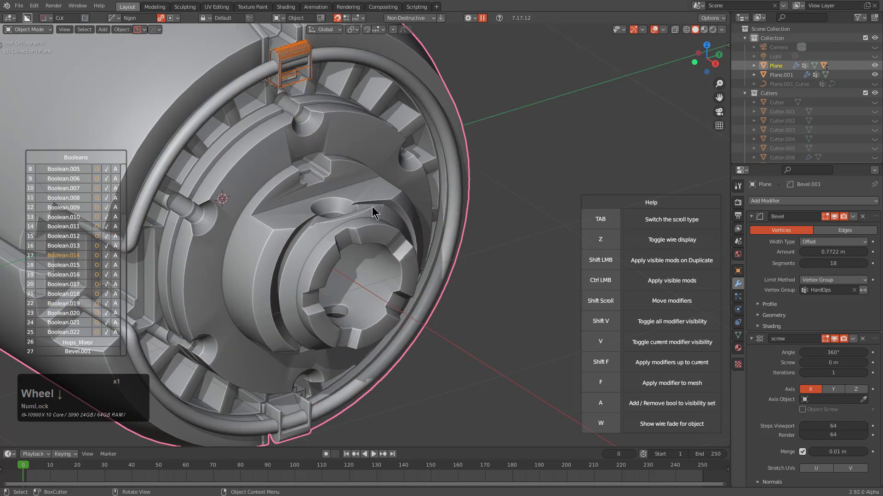
pyautogui.scroll(-2, 373, 213)
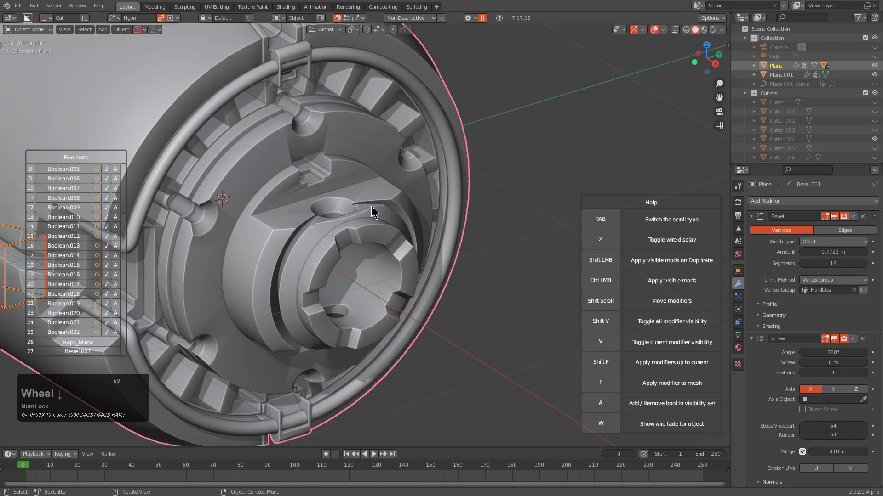
pyautogui.scroll(-3, 373, 212)
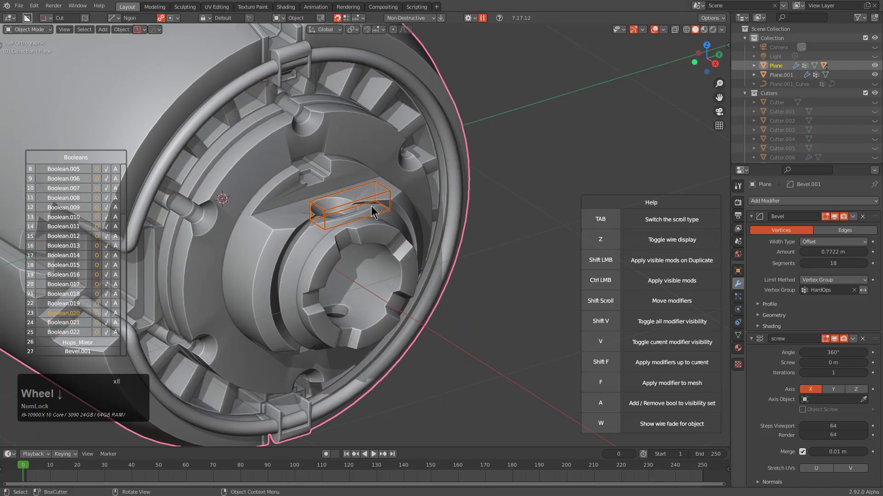
pyautogui.scroll(-3, 373, 213)
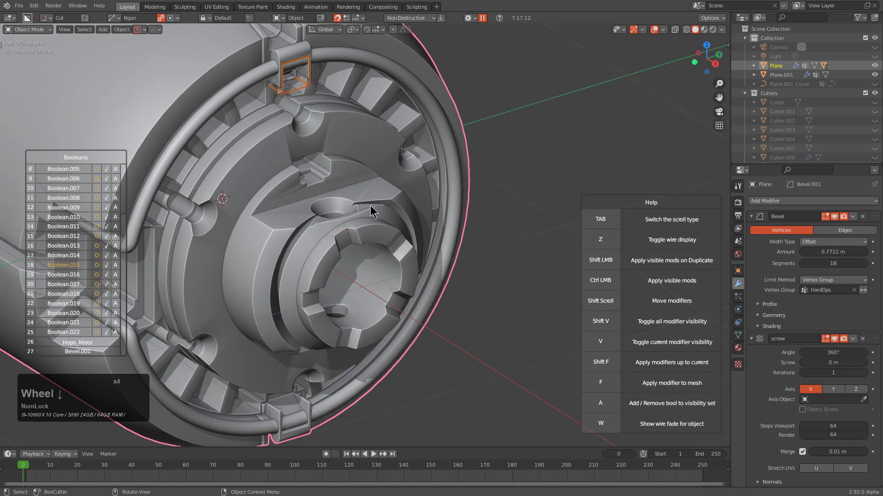
pyautogui.scroll(-6, 373, 211)
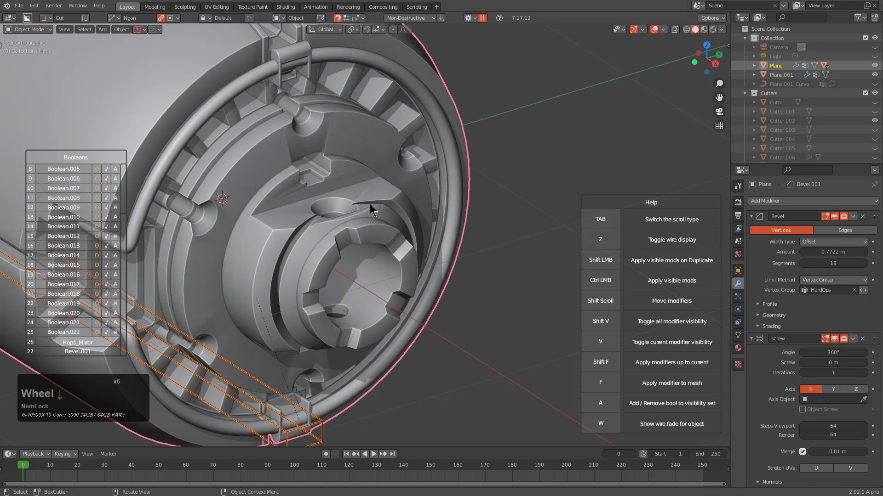
pyautogui.moveTo(373, 211); pyautogui.dragTo(303, 250, button='middle')
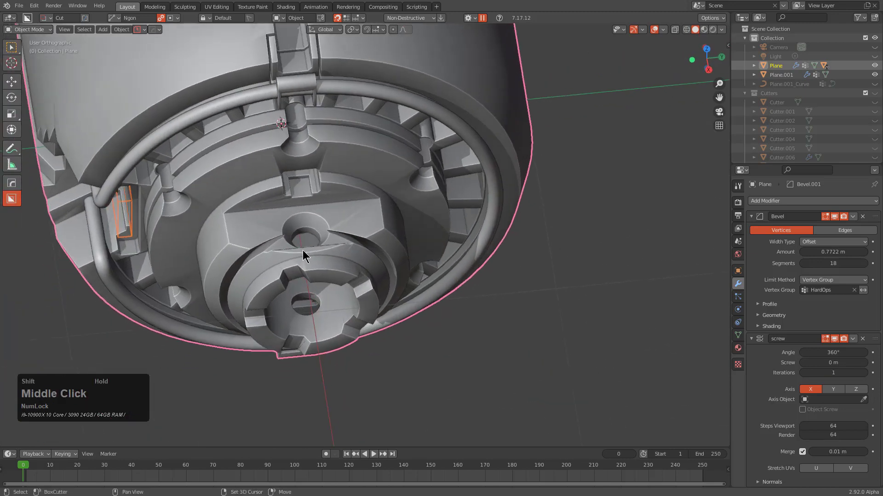
pyautogui.scroll(2, 346, 200)
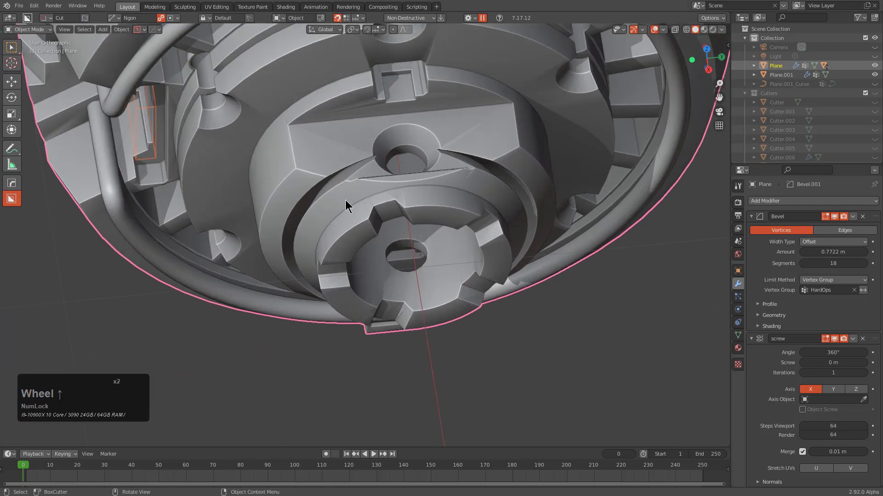
# Expand the vertex bevel's custom profile and edit its curve points to reshape the groove around the hub.
pyautogui.click(764, 303)
pyautogui.scroll(-1, 829, 384)
pyautogui.scroll(3, 816, 436)
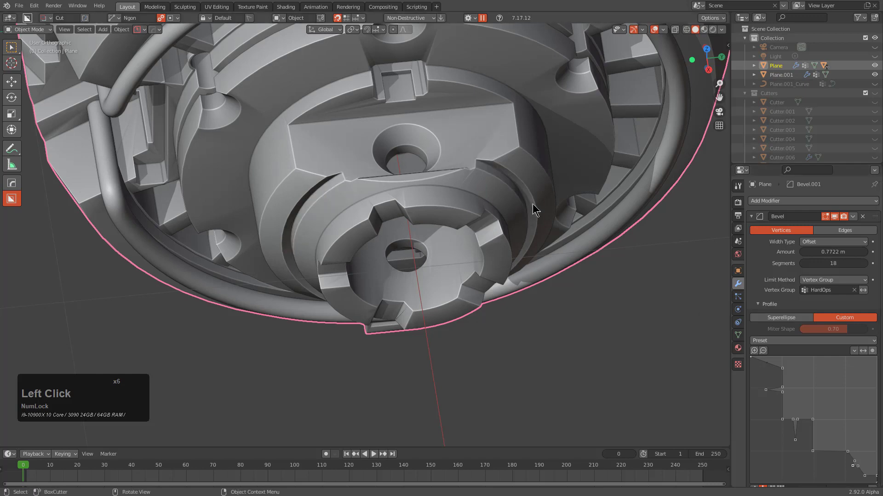
# Run HardOps Sharpen on the main body with a Weighted Normal modifier added.
pyautogui.moveTo(532, 203); pyautogui.dragTo(342, 117, button='middle')
pyautogui.hotkey('alt', 'q')
pyautogui.click(488, 215)
pyautogui.scroll(-2, 416, 182)
pyautogui.moveTo(416, 182); pyautogui.dragTo(478, 197, button='middle')
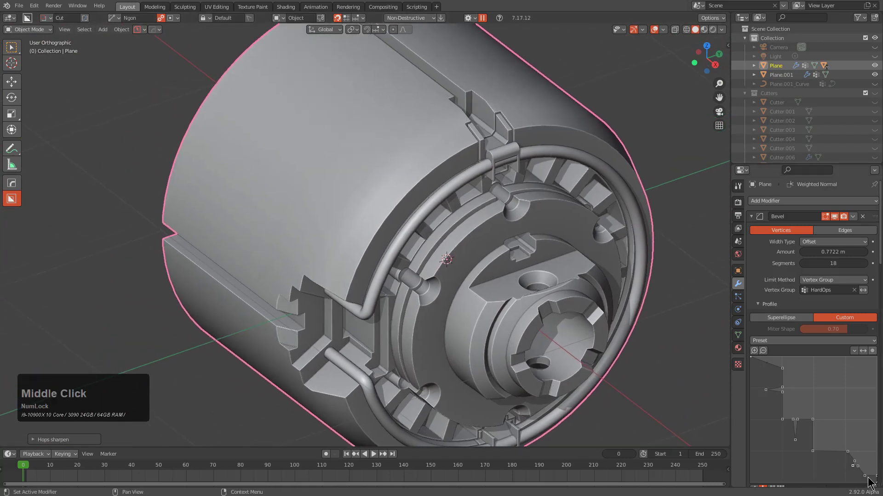
# Move the control point near the end of the custom profile curve and set the vertex bevel's segments to 19.
pyautogui.moveTo(865, 468); pyautogui.dragTo(866, 475)
pyautogui.hotkey('ctrl', 'z')
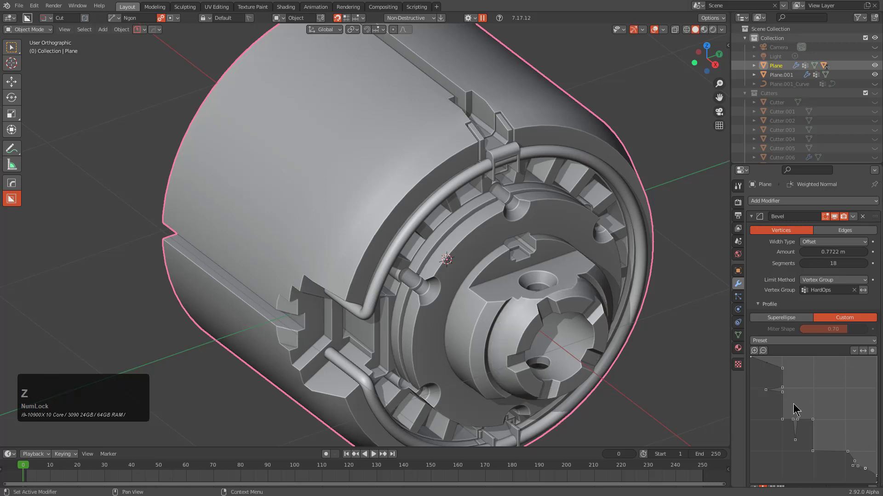
pyautogui.click(850, 264)
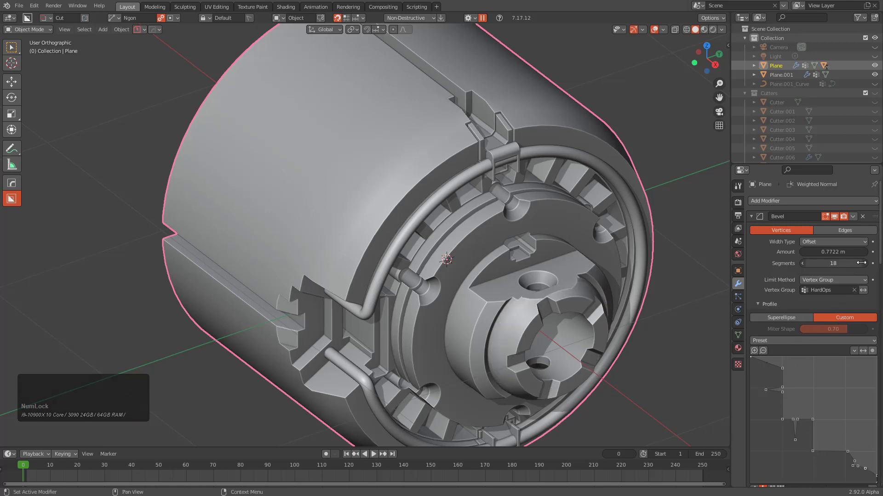
pyautogui.moveTo(519, 197); pyautogui.dragTo(553, 183, button='middle')
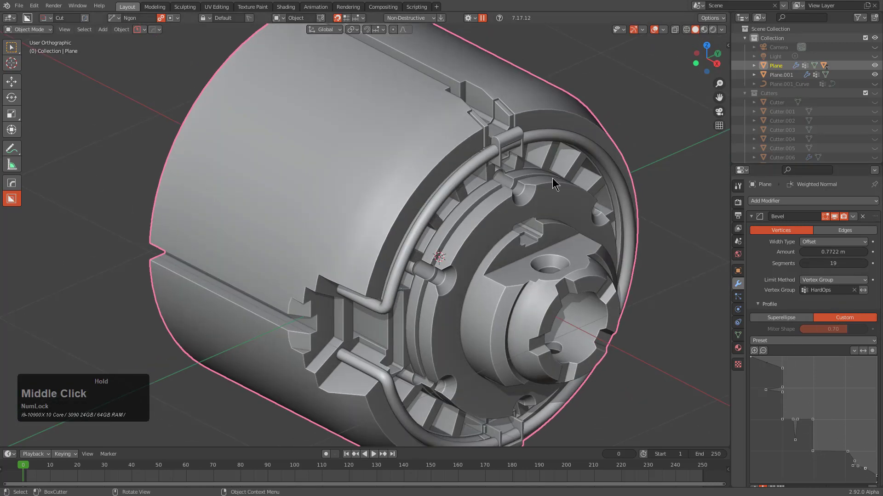
# Display the wireframe over the model and set the vertex bevel's segments to 20.
pyautogui.press('v')
pyautogui.click(376, 215)
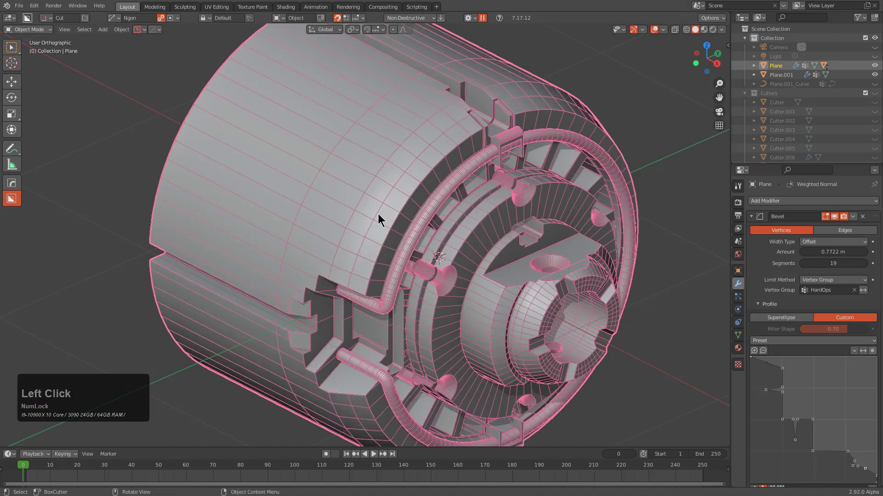
pyautogui.keyDown('alt'); pyautogui.moveTo(377, 214); pyautogui.dragTo(427, 188, button='middle'); pyautogui.keyUp('alt')
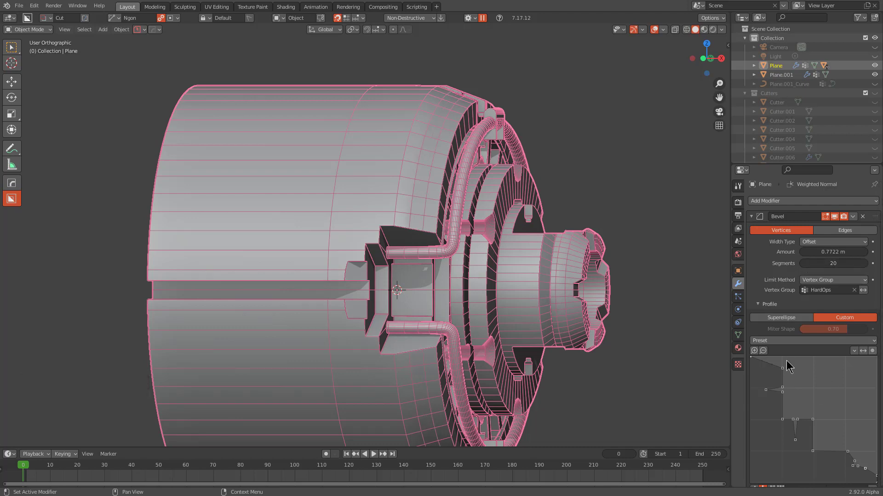
pyautogui.click(760, 220)
pyautogui.scroll(5, 553, 239)
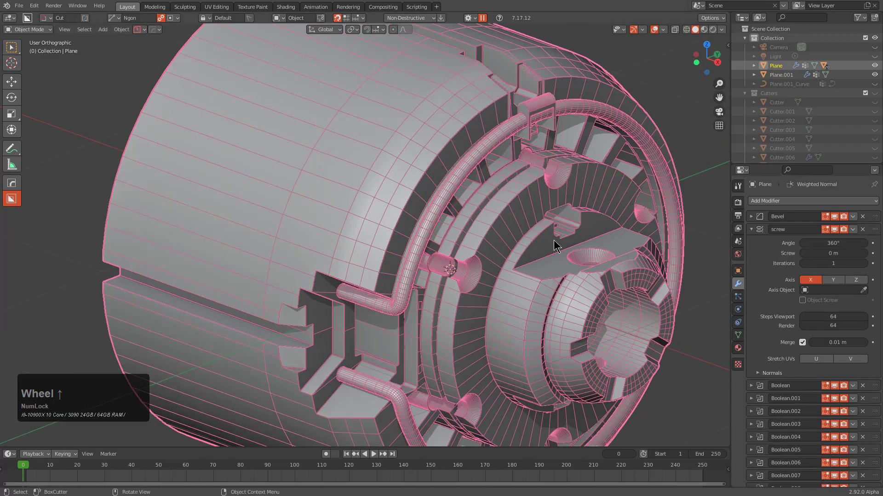
# Set the main body's edge bevel to a 17° angle limit and a width of about 0.0063, keeping 3 segments.
pyautogui.moveTo(440, 203); pyautogui.dragTo(464, 202, button='middle')
pyautogui.scroll(2, 463, 201)
pyautogui.press('q')
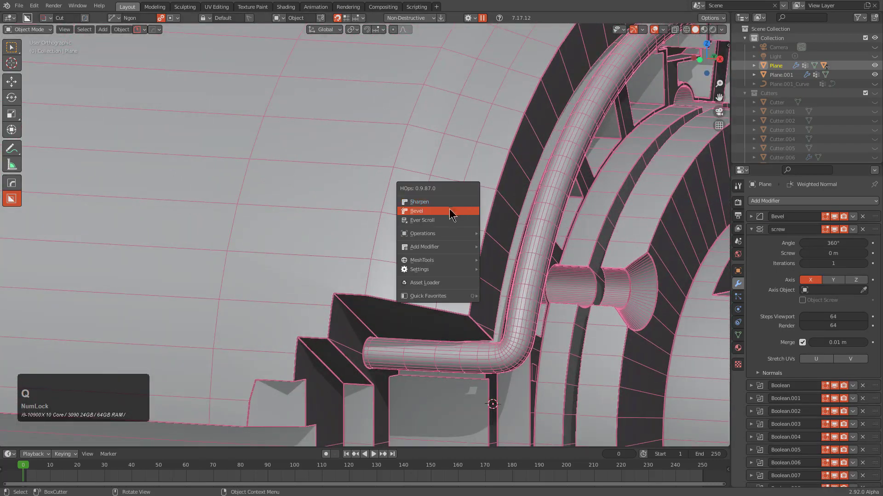
pyautogui.click(449, 210)
pyautogui.keyDown('alt'); pyautogui.scroll(-5, 449, 208); pyautogui.keyUp('alt')
pyautogui.keyDown('alt'); pyautogui.scroll(-7, 448, 209); pyautogui.keyUp('alt')
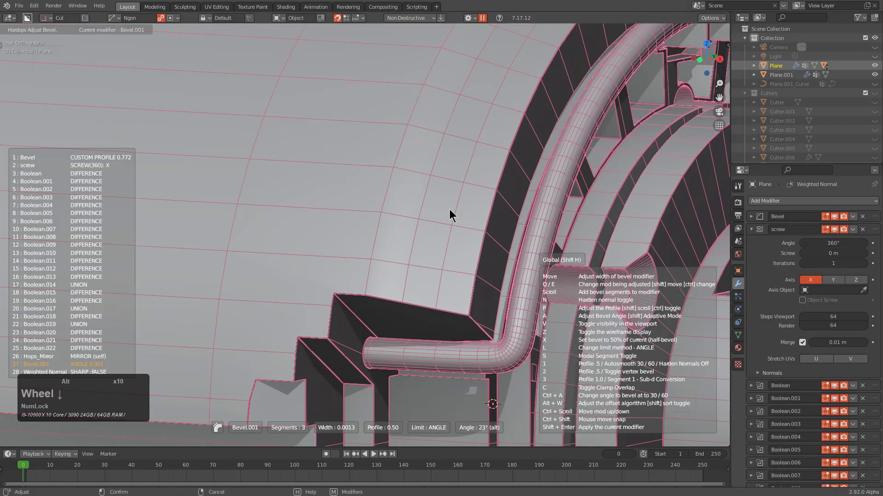
pyautogui.keyDown('alt'); pyautogui.scroll(1, 449, 208); pyautogui.keyUp('alt')
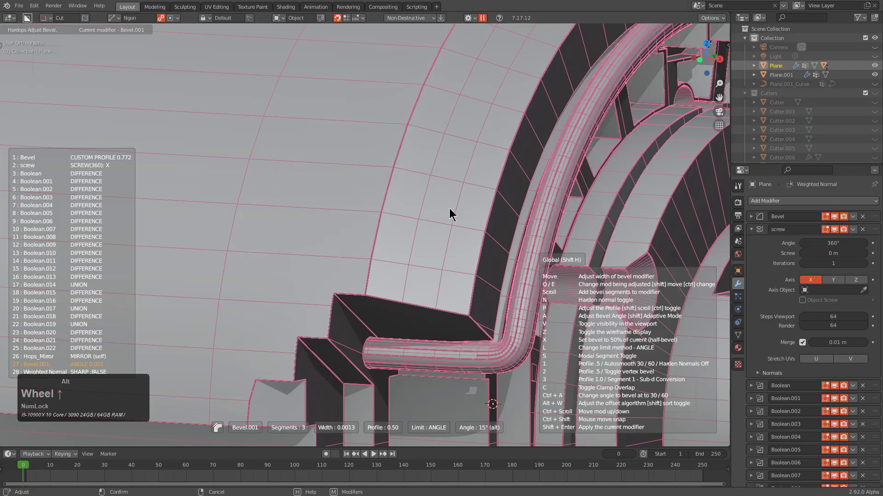
pyautogui.keyDown('alt'); pyautogui.scroll(1, 449, 208); pyautogui.keyUp('alt')
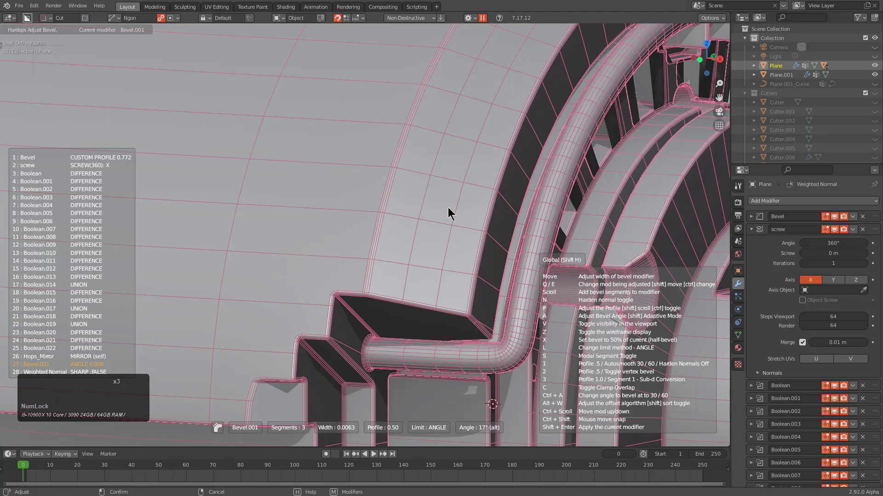
pyautogui.click(449, 210)
pyautogui.scroll(-5, 492, 222)
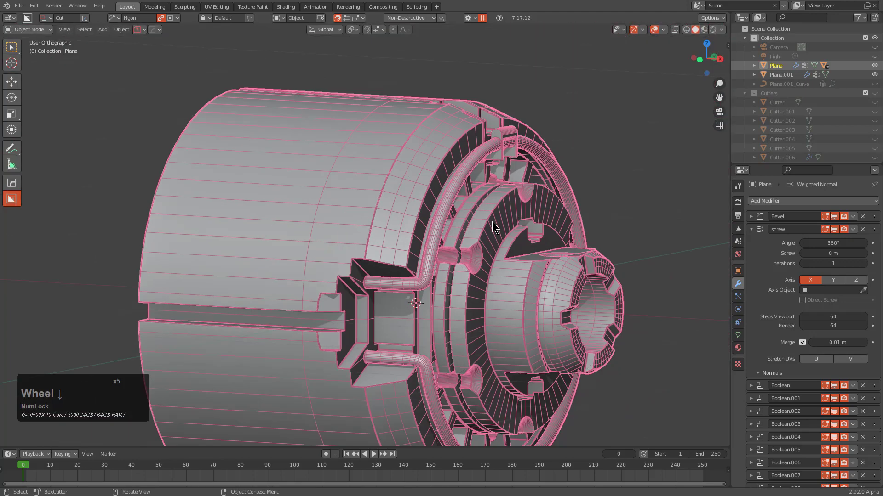
# Turn off the wireframe overlay to view the part's front face in plain shading.
pyautogui.moveTo(492, 222); pyautogui.dragTo(440, 221, button='middle')
pyautogui.hotkey('alt', 'v')
pyautogui.click(453, 216)
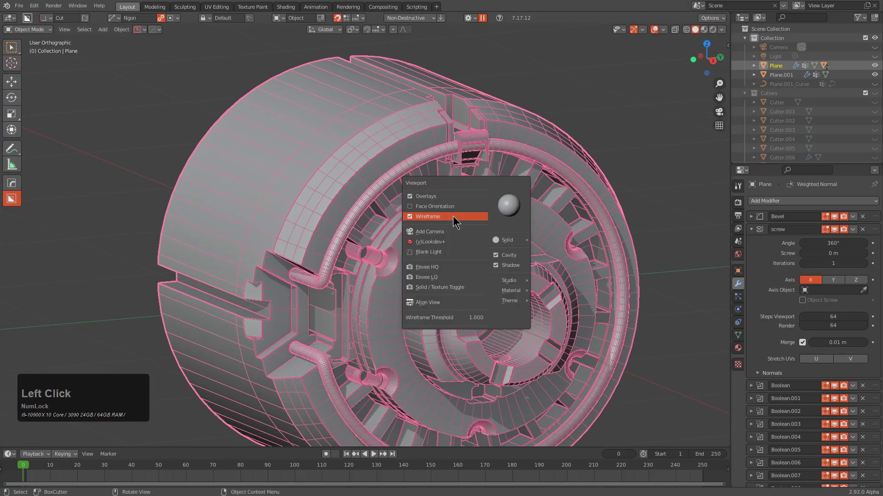
pyautogui.scroll(-1, 464, 228)
pyautogui.moveTo(481, 245); pyautogui.dragTo(452, 214, button='middle')
pyautogui.moveTo(452, 215); pyautogui.dragTo(489, 222, button='middle')
# Save the file with PowerSave under the name cylinoid.
pyautogui.click(150, 32)
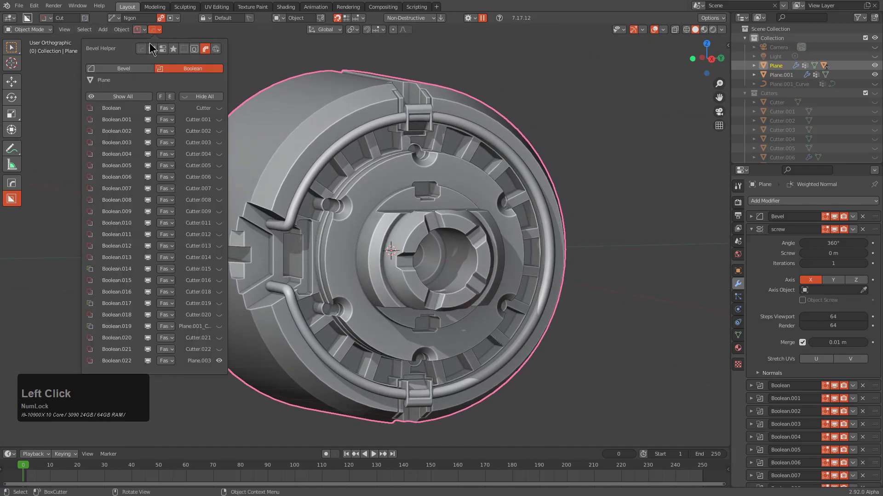
pyautogui.moveTo(143, 31)
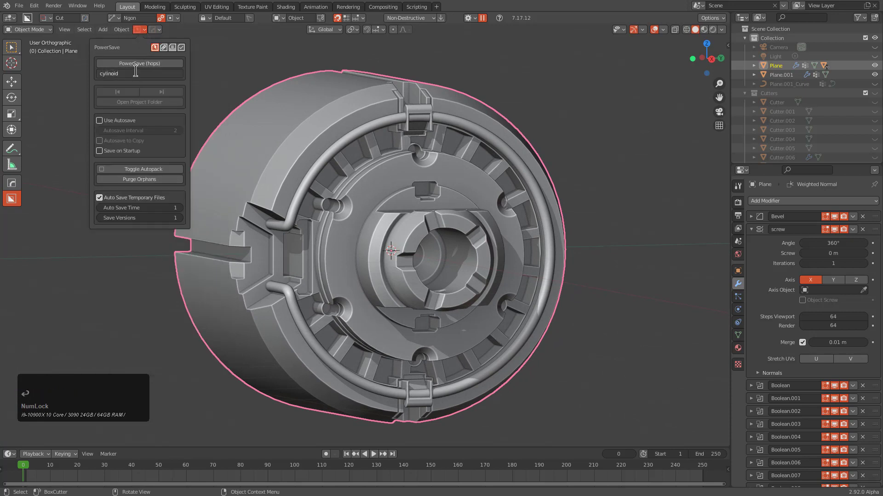
pyautogui.click(140, 64)
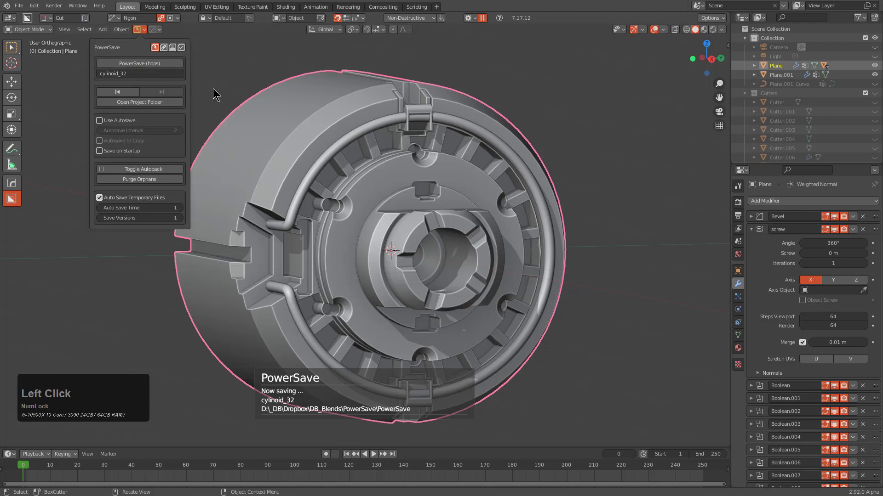
pyautogui.moveTo(491, 226); pyautogui.dragTo(520, 196, button='middle')
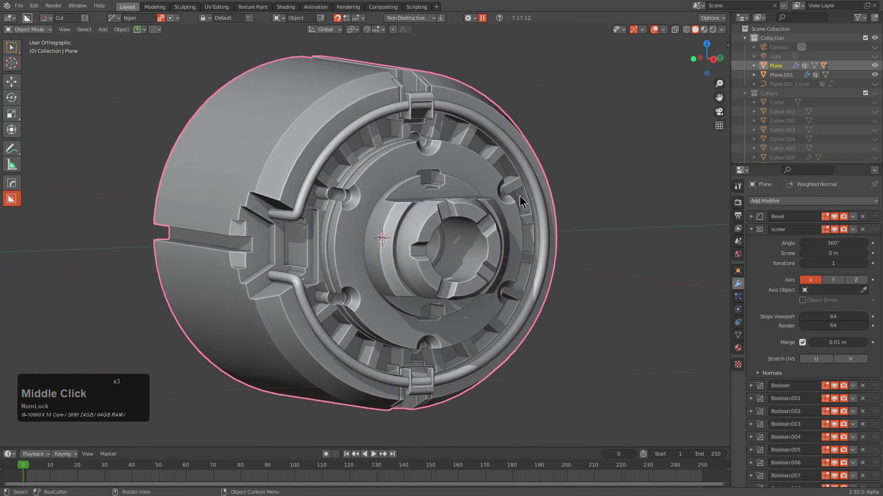
# Add a blank Principled material to the main body and show the viewport in Material Preview shading.
pyautogui.press('m')
pyautogui.click(513, 211)
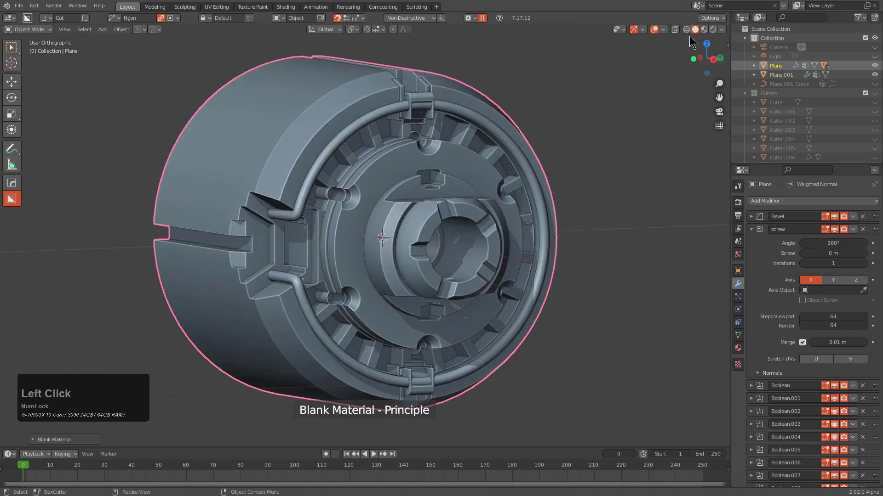
pyautogui.click(704, 29)
pyautogui.moveTo(532, 200)
pyautogui.mouseDown(button='middle')
pyautogui.moveTo(485, 195)
pyautogui.moveTo(538, 203)
pyautogui.moveTo(500, 211)
pyautogui.mouseUp(button='middle')
# Cycle through random blank materials on the main body with Material Scroll and keep a dark metallic one.
pyautogui.press('m')
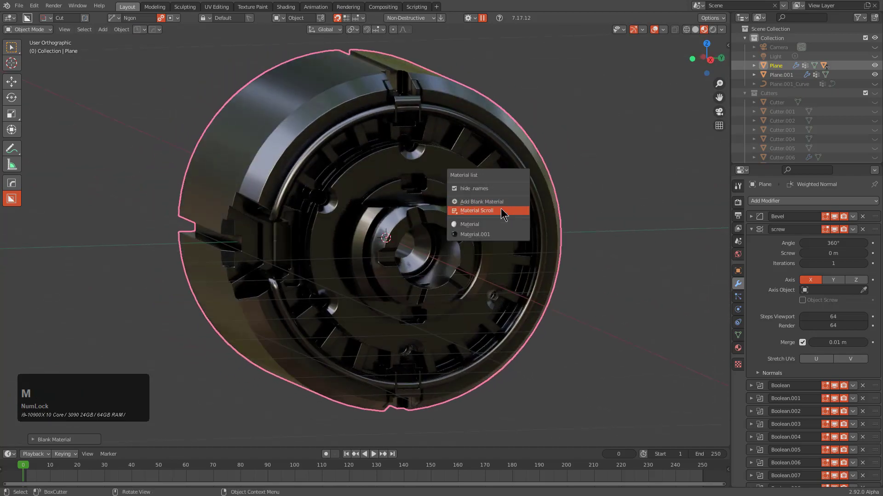
pyautogui.keyDown('shift'); pyautogui.click(500, 211); pyautogui.keyUp('shift')
pyautogui.scroll(7, 501, 211)
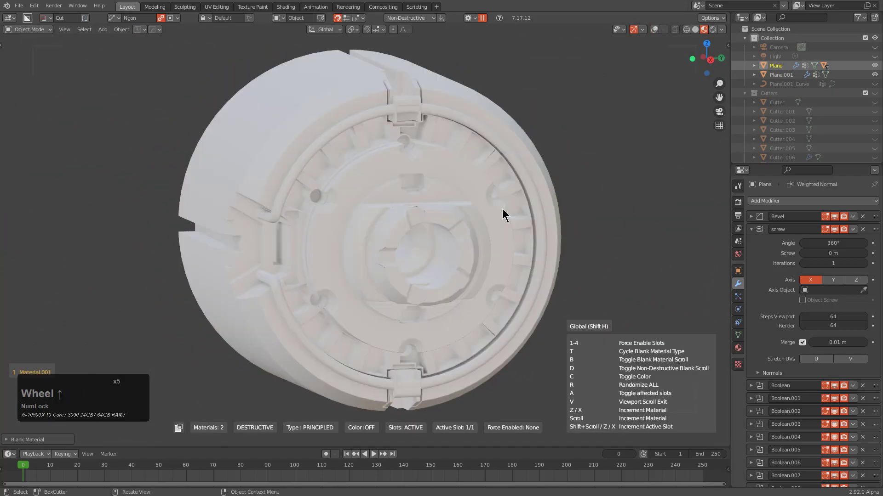
pyautogui.scroll(6, 502, 209)
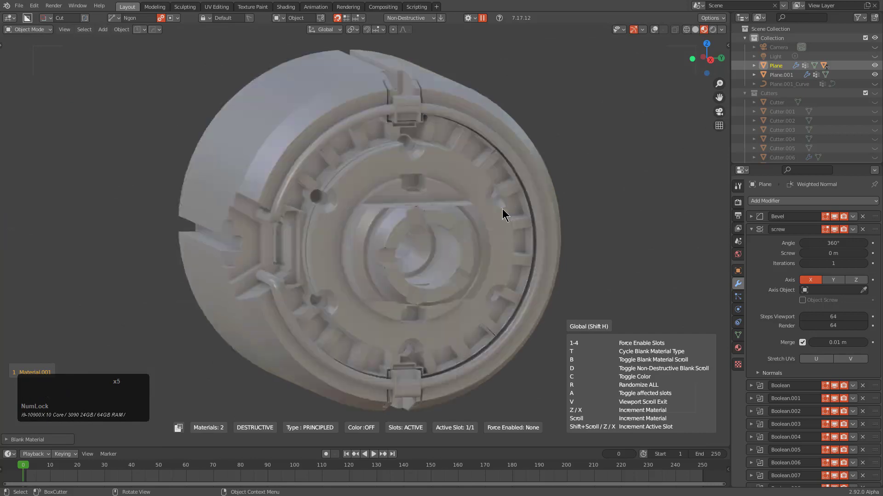
pyautogui.scroll(2, 502, 209)
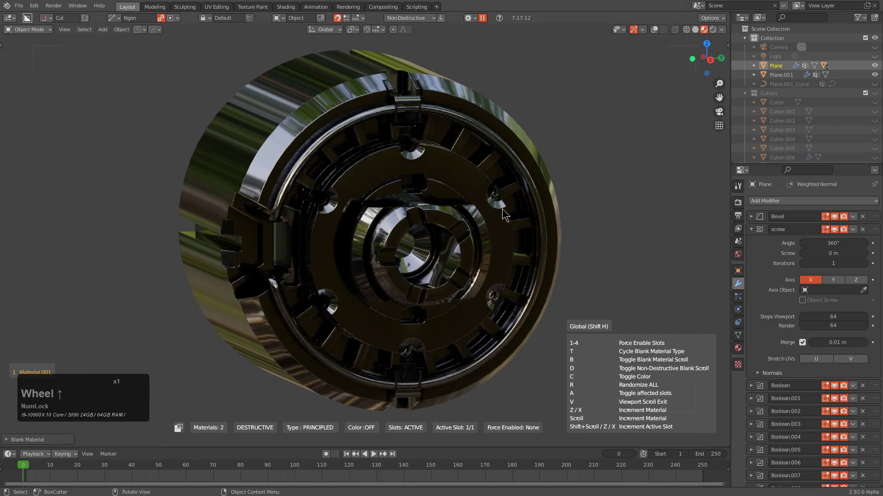
pyautogui.click(502, 209)
pyautogui.moveTo(514, 216)
pyautogui.mouseDown(button='middle')
pyautogui.moveTo(452, 234)
pyautogui.moveTo(531, 239)
pyautogui.moveTo(436, 224)
pyautogui.moveTo(412, 193)
pyautogui.mouseUp(button='middle')
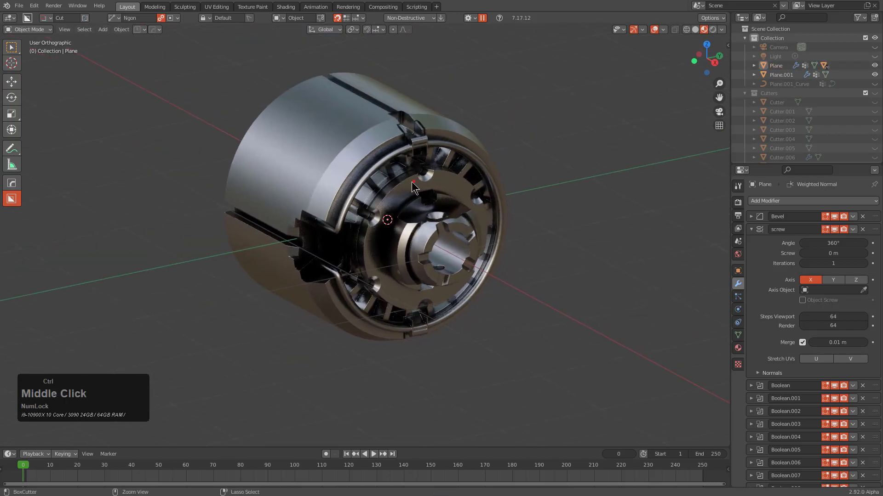
# Save the file under the new name cylinoid_32_1.blend in the PowerSave folder.
pyautogui.hotkey('ctrl', 'shift', 's')
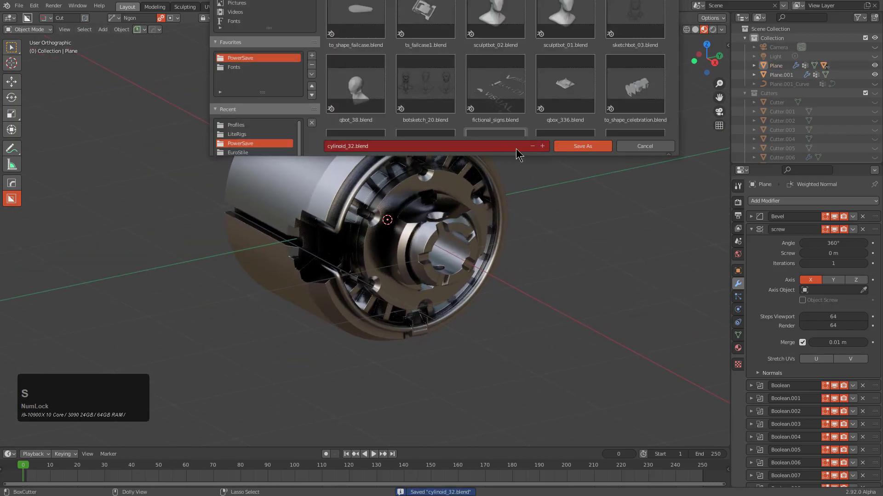
pyautogui.doubleClick(354, 146)
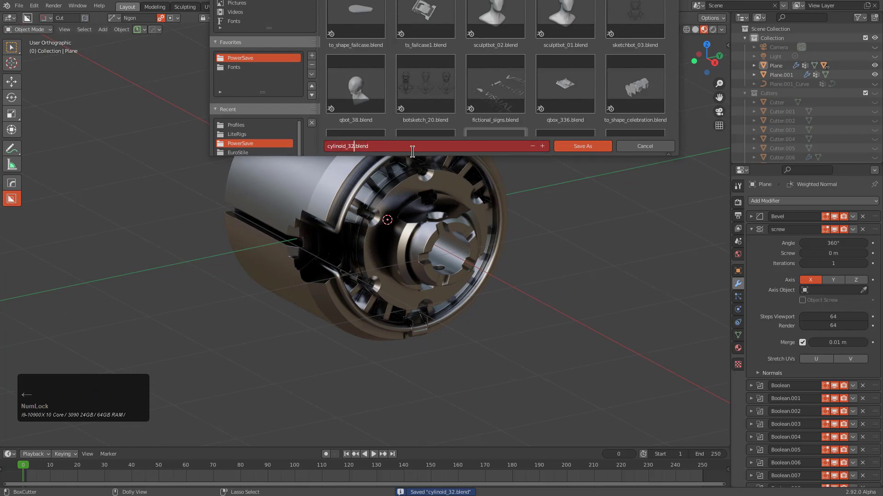
pyautogui.write('_1')
pyautogui.press('Return')
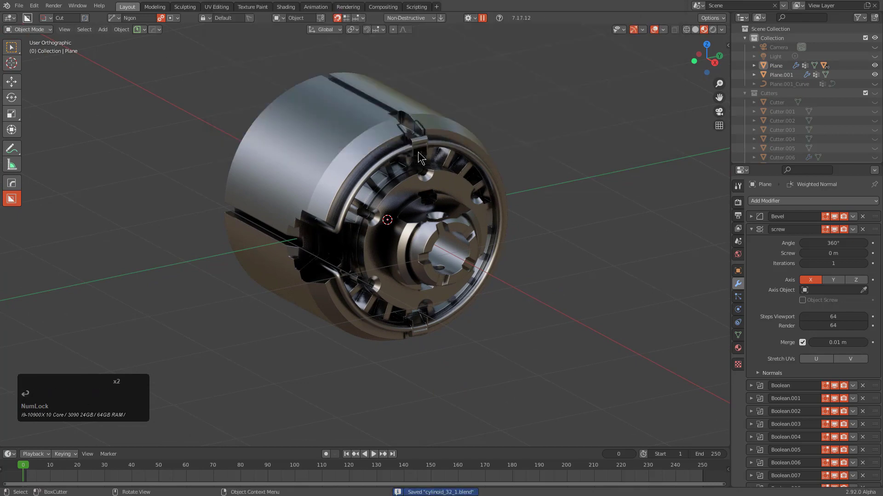
# Create a To_Shape plane from the bounds of all objects, offset to the underside of the part (ZN).
pyautogui.moveTo(445, 189); pyautogui.dragTo(438, 187, button='middle')
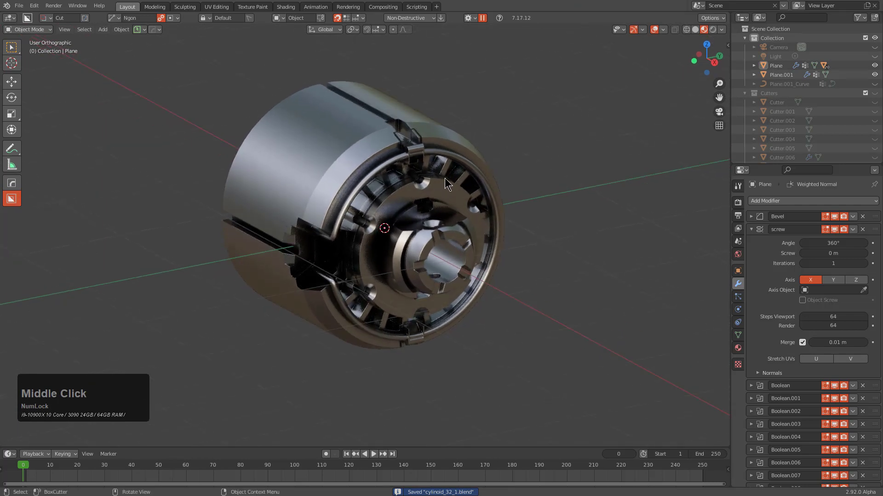
pyautogui.press('a')
pyautogui.press('q')
pyautogui.press('o')
pyautogui.press('t')
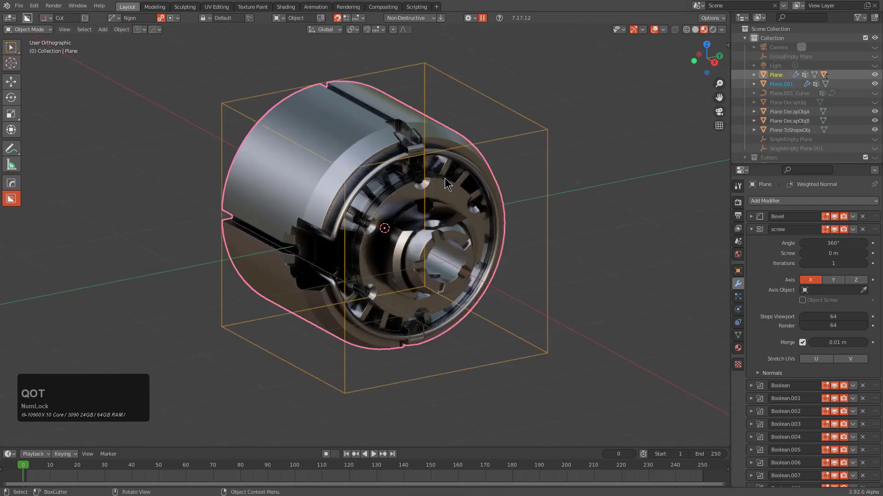
pyautogui.press('space')
pyautogui.click(465, 252)
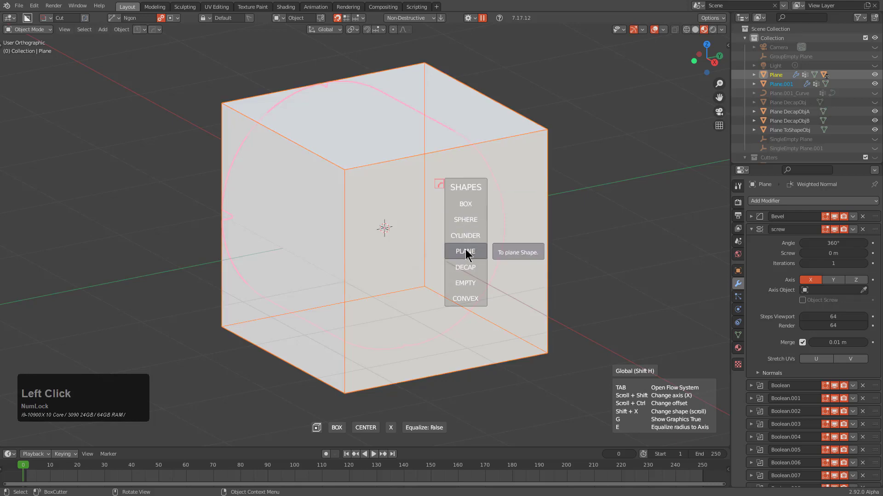
pyautogui.keyDown('ctrl'); pyautogui.scroll(-2, 467, 255); pyautogui.keyUp('ctrl')
pyautogui.keyDown('ctrl'); pyautogui.scroll(-2, 465, 250); pyautogui.keyUp('ctrl')
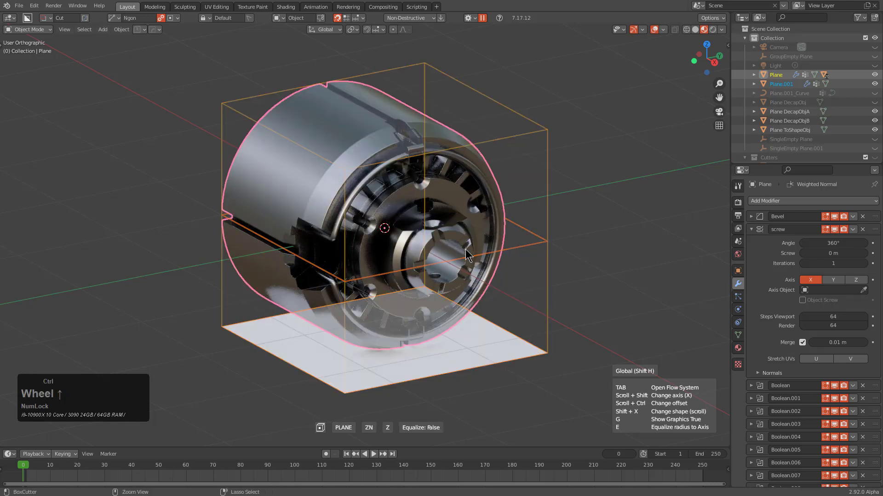
pyautogui.click(463, 253)
# Scale the new plane by 80, give it a blank Principled material and enlarge it further as a floor.
pyautogui.write('s80')
pyautogui.press('KP_Enter')
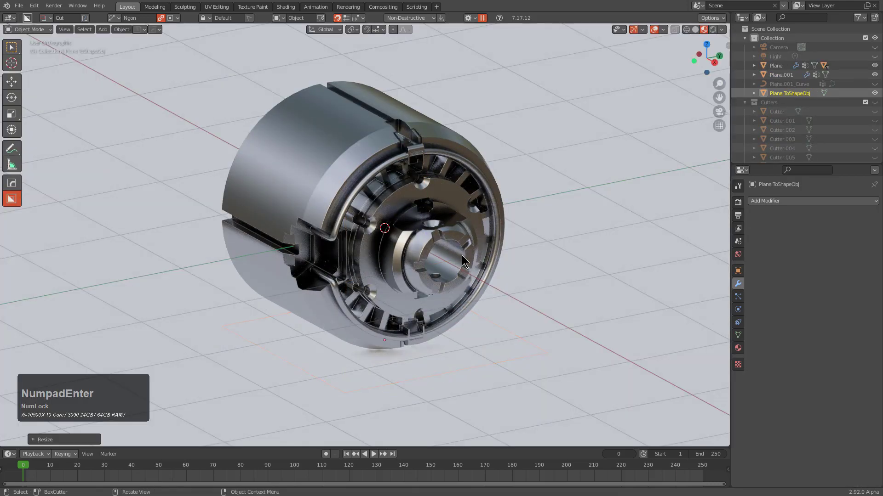
pyautogui.press('m')
pyautogui.click(462, 250)
pyautogui.press('s')
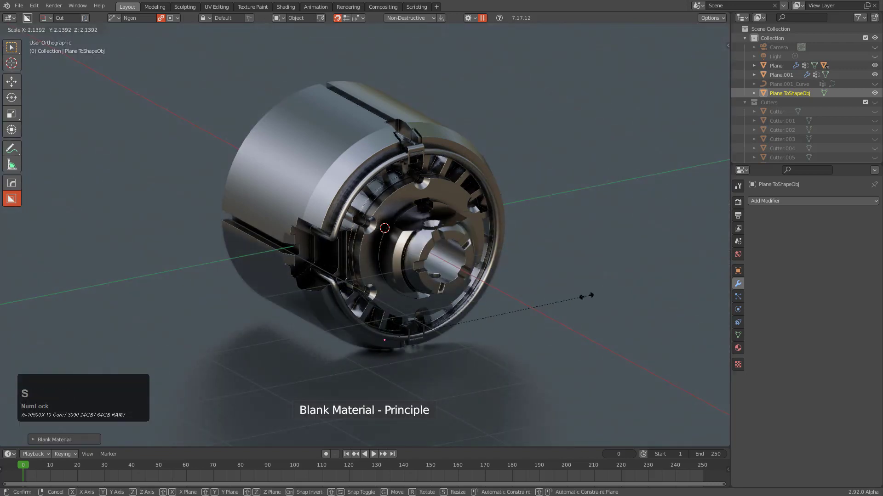
pyautogui.click(570, 297)
# Regenerate the floor plane's blank material twice for a dark, glossy look.
pyautogui.press('m')
pyautogui.click(533, 294)
pyautogui.press('m')
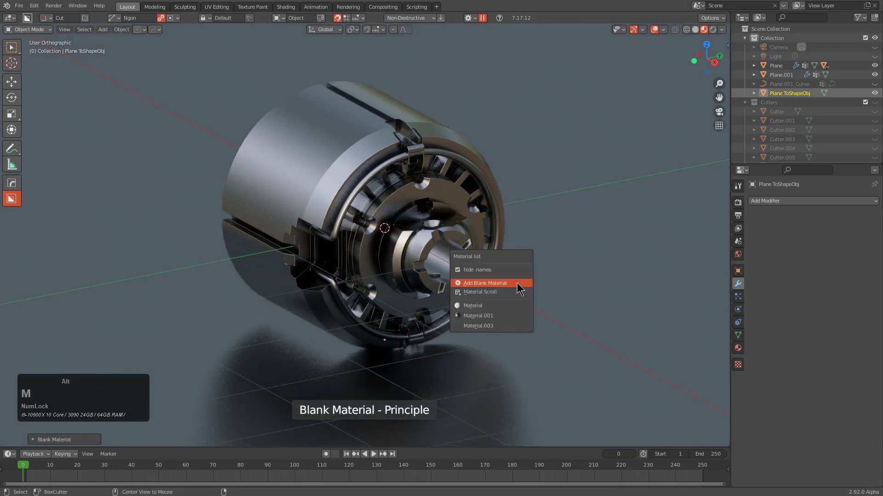
pyautogui.click(517, 283)
pyautogui.moveTo(511, 283)
pyautogui.mouseDown(button='middle')
pyautogui.moveTo(512, 293)
pyautogui.moveTo(497, 278)
pyautogui.moveTo(511, 271)
pyautogui.moveTo(501, 282)
pyautogui.moveTo(493, 272)
pyautogui.moveTo(495, 288)
pyautogui.mouseUp(button='middle')
pyautogui.hotkey('alt', 'v')
pyautogui.press('b')
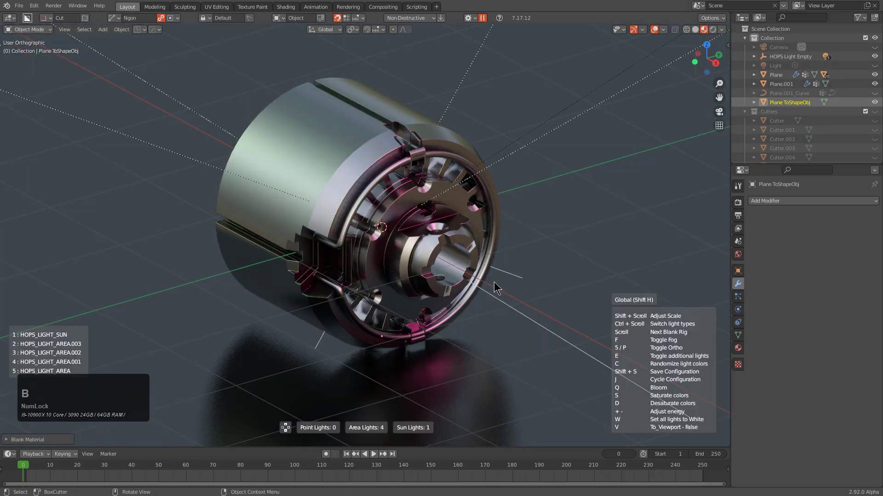
pyautogui.rightClick(526, 284)
# Cycle the viewport's environment images to groenplaats.exr, rotate the background for darker lighting and accept the result.
pyautogui.hotkey('alt', 'v')
pyautogui.press('v')
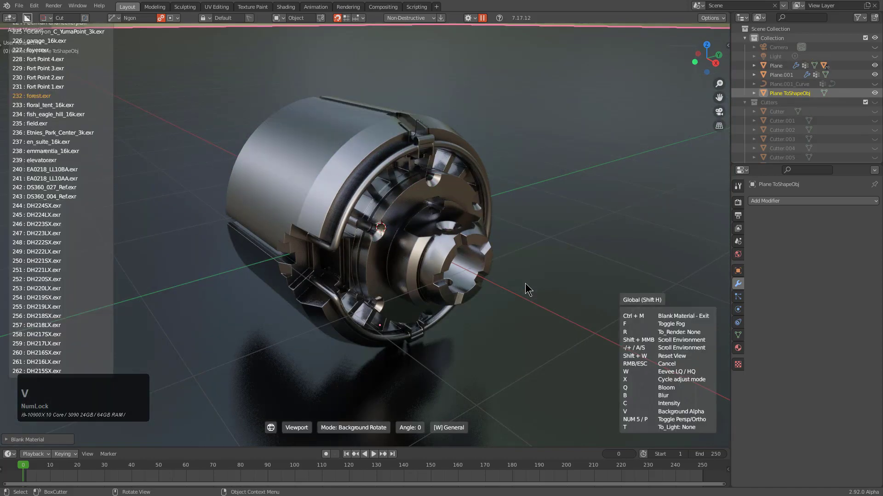
pyautogui.press('s')
pyautogui.press('s')
pyautogui.press('s')
pyautogui.press('s')
pyautogui.press('s')
pyautogui.press('s')
pyautogui.press('s')
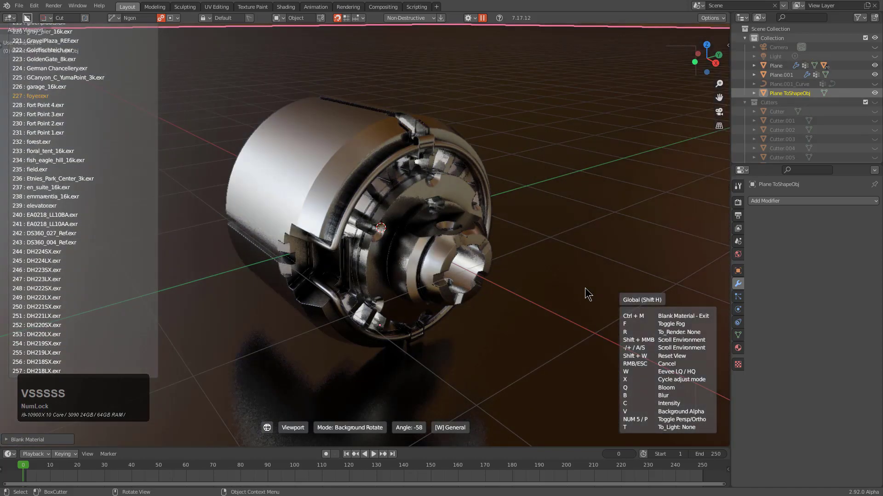
pyautogui.press('s')
pyautogui.press('s')
pyautogui.press('s')
pyautogui.press('s')
pyautogui.press('s')
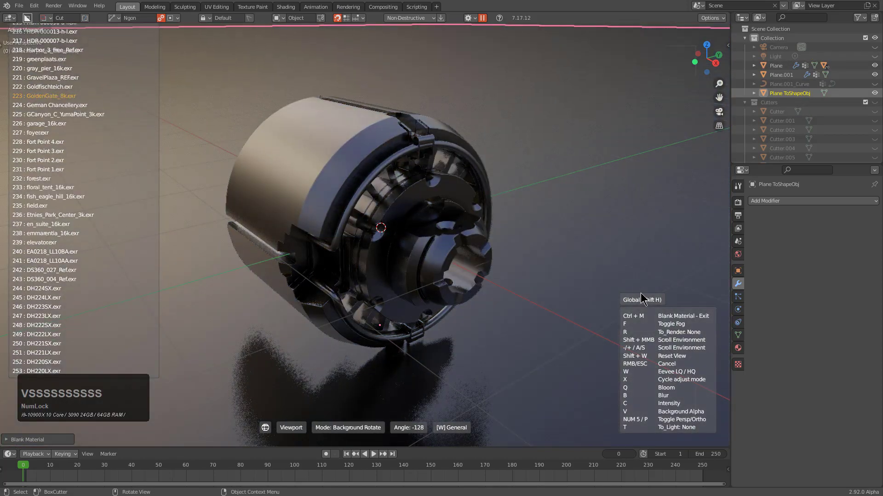
pyautogui.press('s')
pyautogui.press('s')
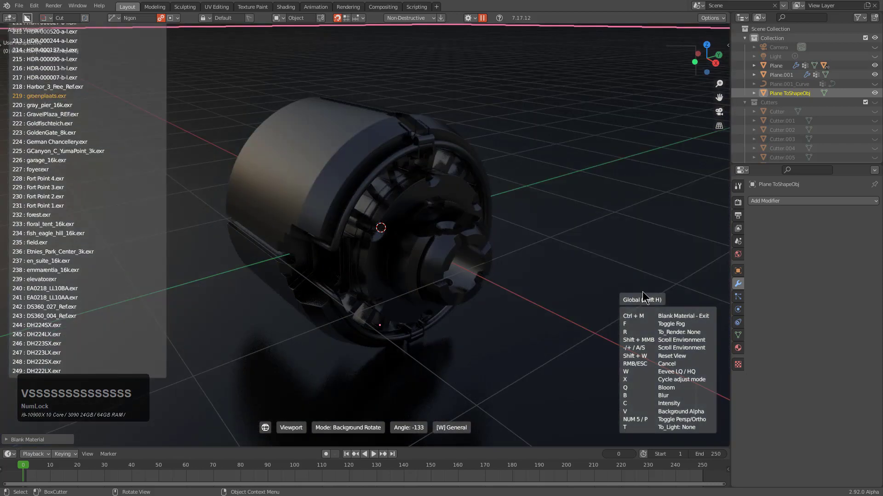
pyautogui.press('a')
pyautogui.press('s')
pyautogui.press('a')
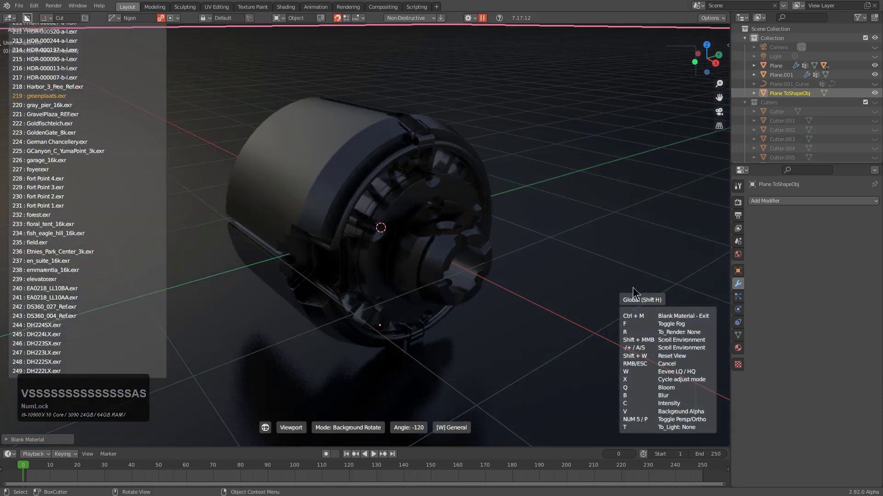
pyautogui.click(538, 249)
# Add a Blank Light rig and cycle through random setups, keeping a subtle one with cool, pale light on the front face.
pyautogui.moveTo(538, 249); pyautogui.dragTo(502, 267, button='middle')
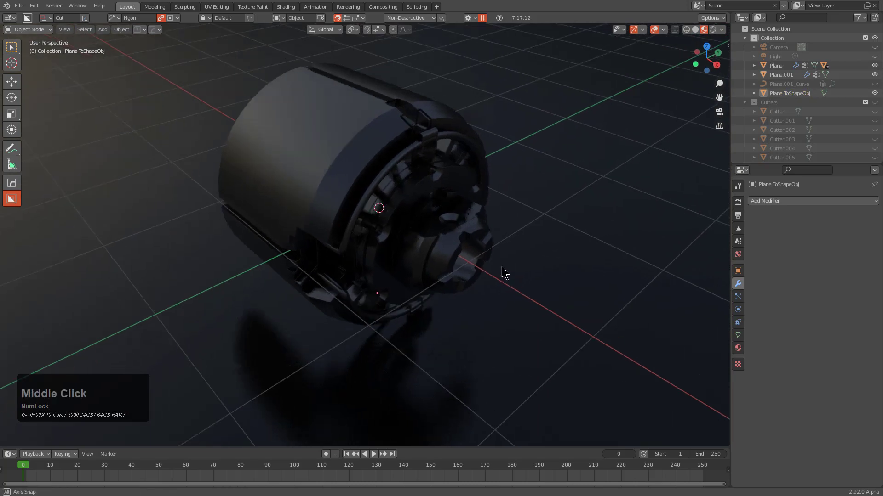
pyautogui.scroll(-1, 502, 267)
pyautogui.keyDown('alt'); pyautogui.scroll(-2, 501, 267); pyautogui.keyUp('alt')
pyautogui.press('b')
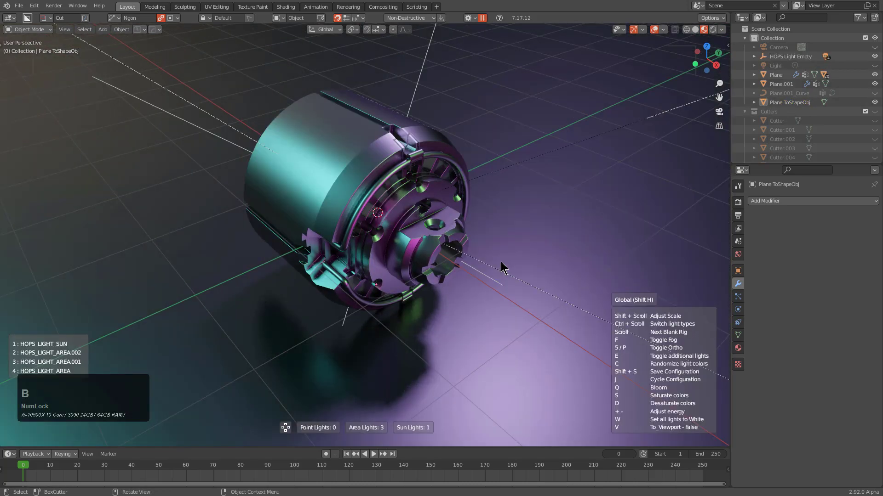
pyautogui.scroll(5, 504, 268)
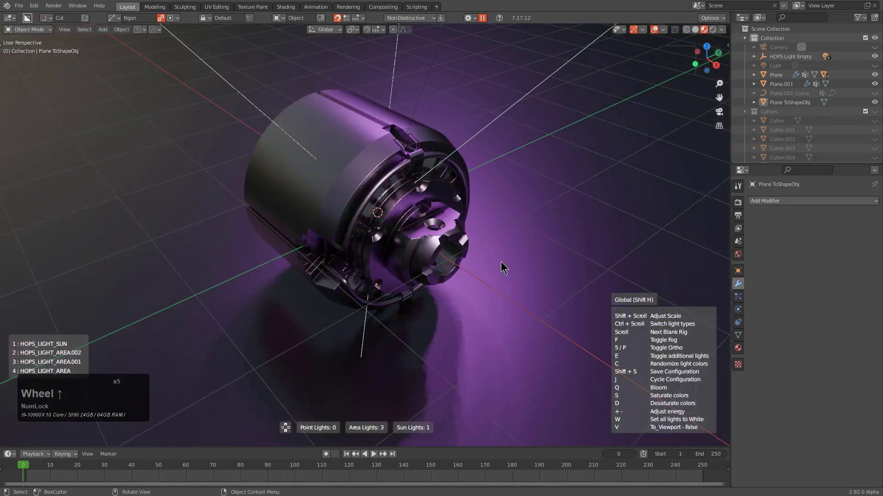
pyautogui.scroll(4, 504, 269)
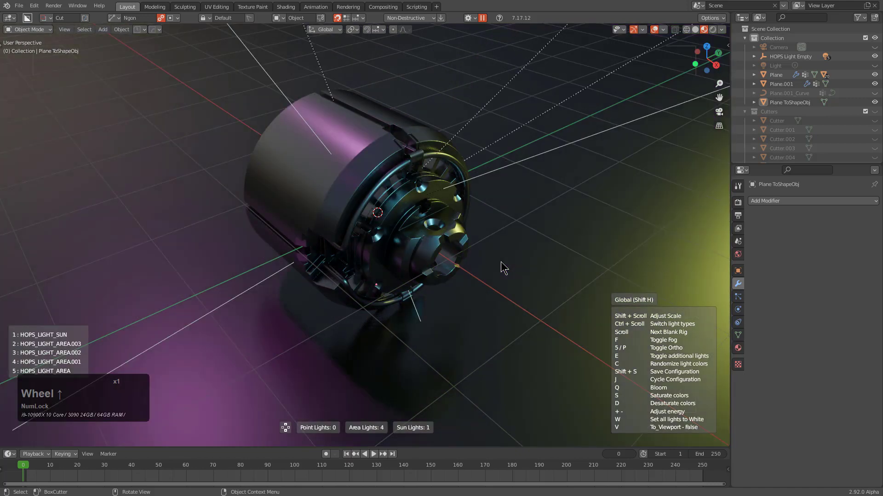
pyautogui.scroll(6, 504, 268)
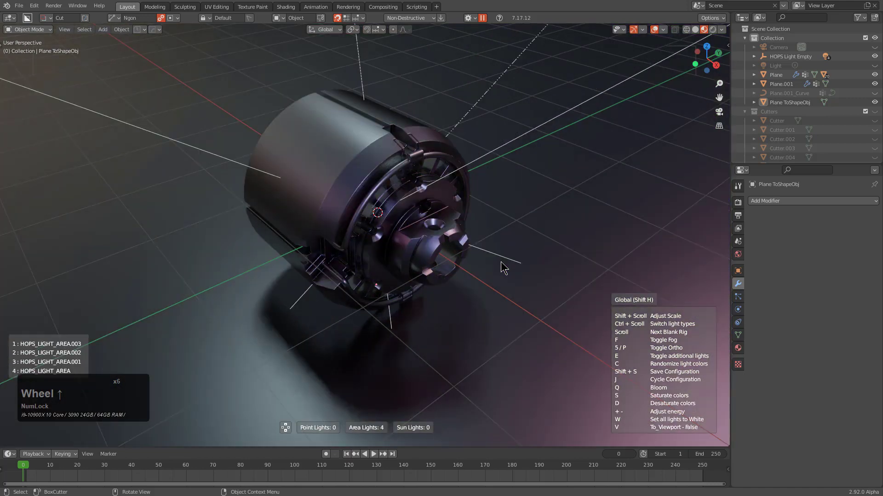
pyautogui.scroll(4, 504, 268)
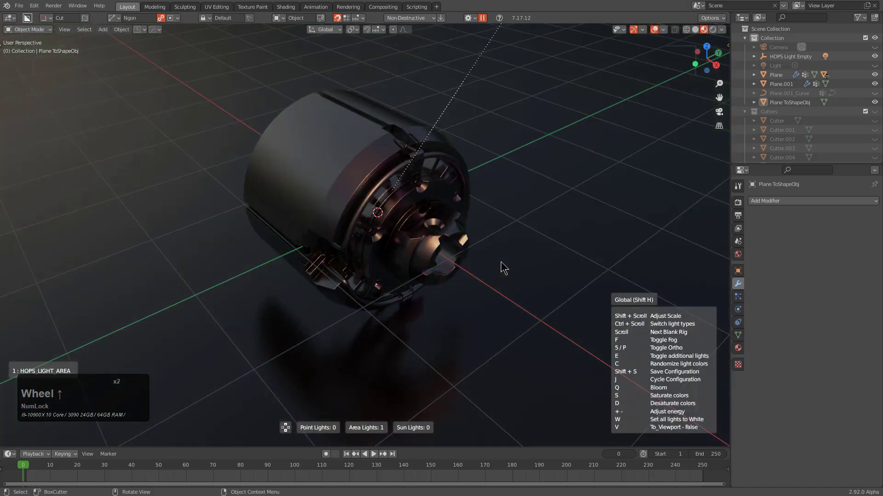
pyautogui.scroll(1, 504, 268)
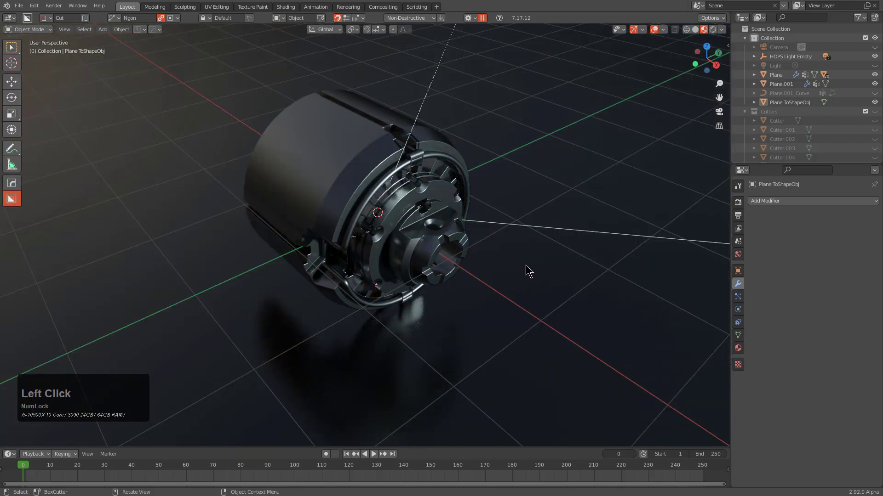
pyautogui.moveTo(489, 272)
pyautogui.mouseDown(button='middle')
pyautogui.moveTo(473, 271)
pyautogui.moveTo(484, 276)
pyautogui.mouseUp(button='middle')
# Cycle the floor plane through random blank materials, keep a semi-glossy blue-grey one and deselect everything.
pyautogui.click(484, 275)
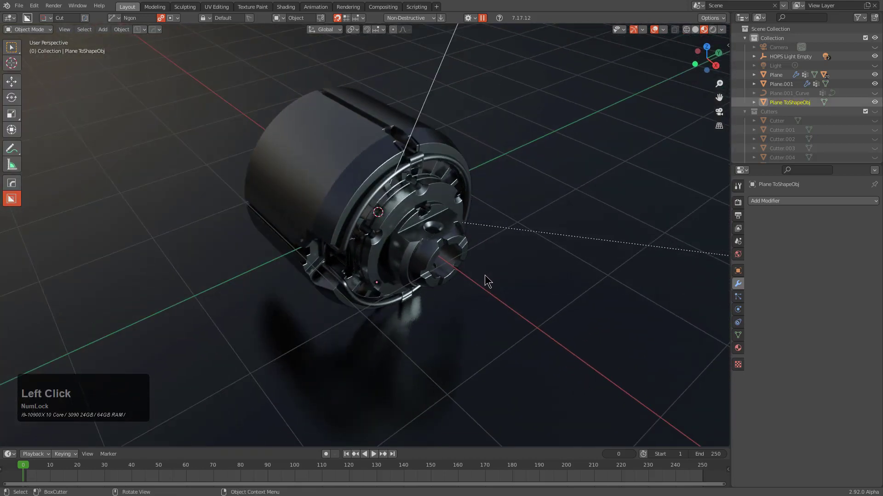
pyautogui.hotkey('shift', 'm')
pyautogui.click(474, 284)
pyautogui.scroll(8, 478, 290)
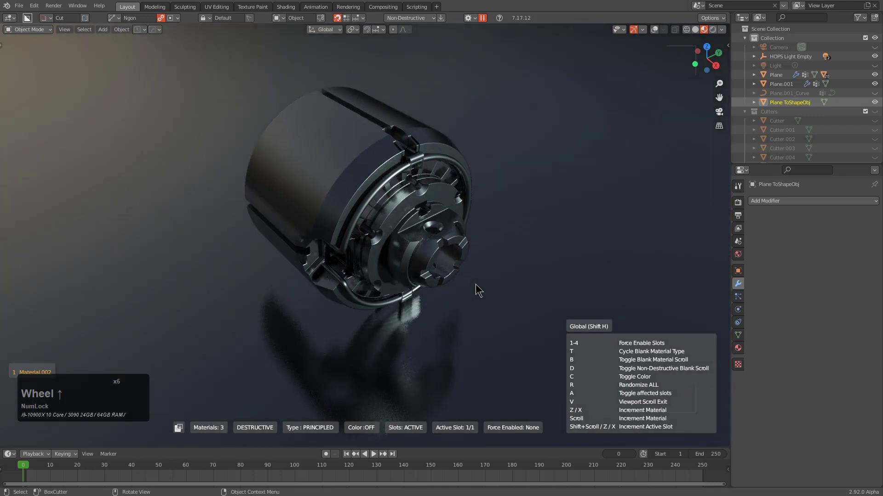
pyautogui.scroll(3, 476, 284)
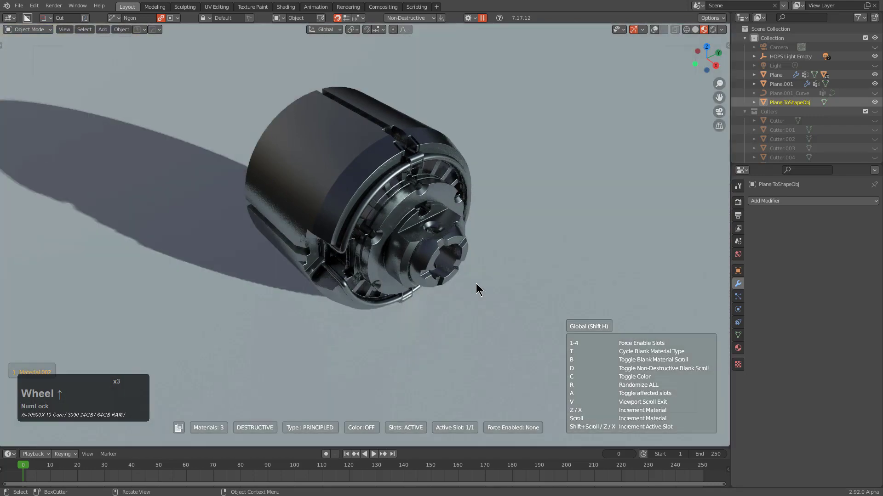
pyautogui.scroll(3, 476, 284)
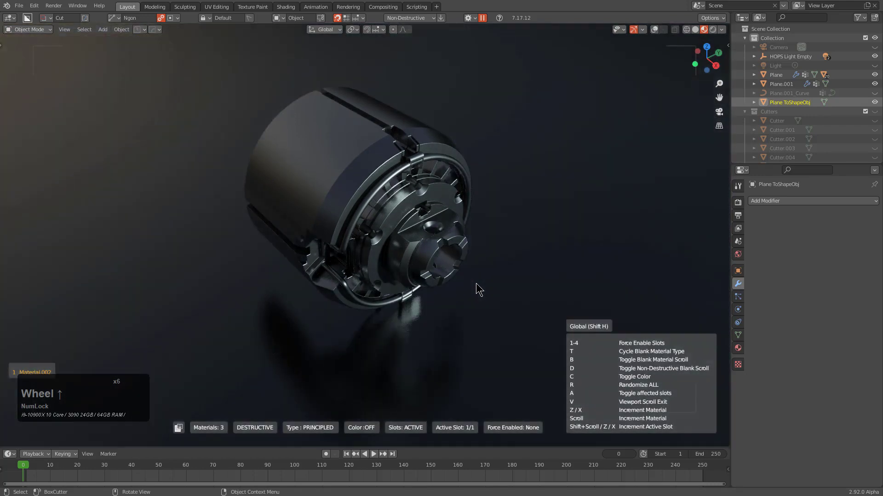
pyautogui.scroll(1, 475, 290)
pyautogui.click(476, 288)
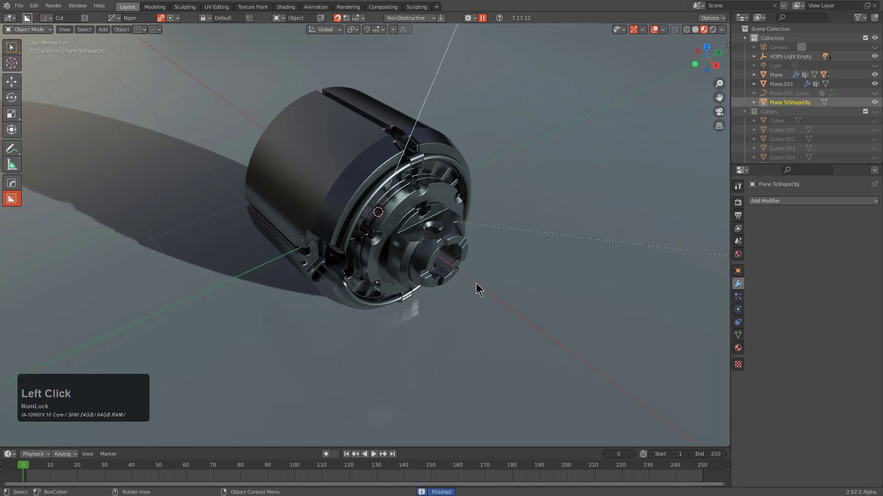
pyautogui.middleClick(474, 289)
pyautogui.press('a')
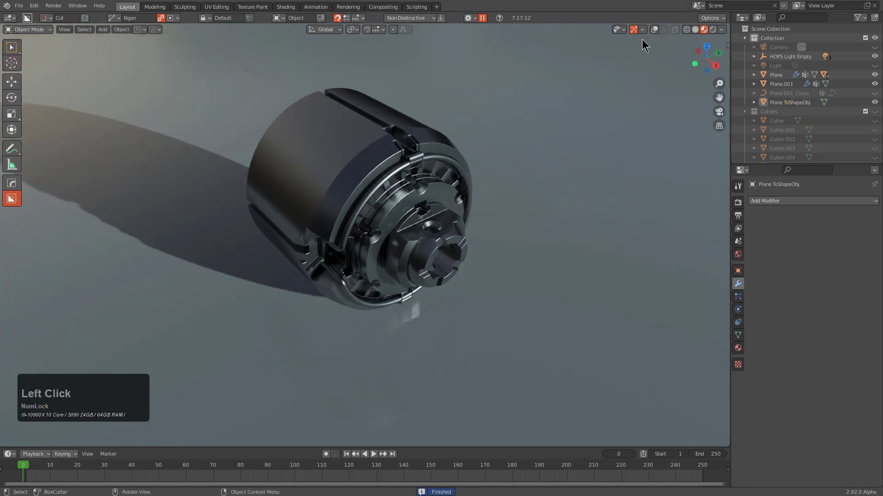
# Scale up the floor plane beneath the cylindrical part.
pyautogui.moveTo(461, 168); pyautogui.dragTo(450, 202, button='middle')
pyautogui.scroll(3, 459, 224)
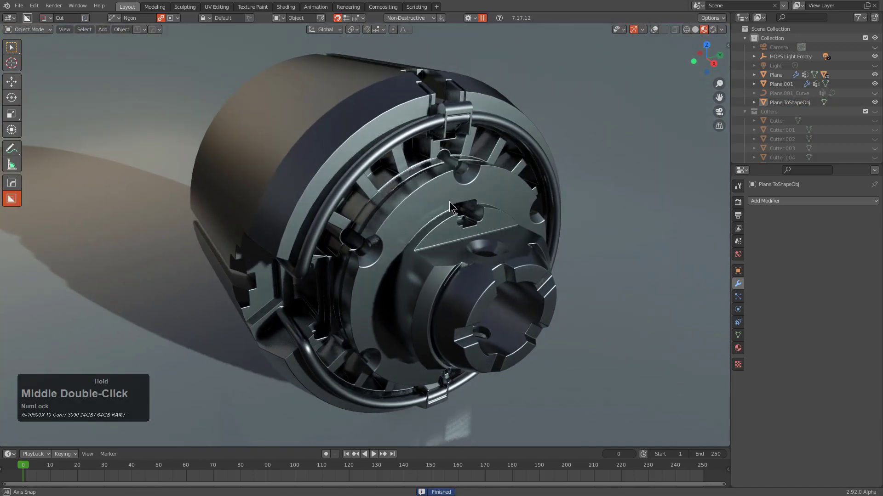
pyautogui.click(583, 227)
pyautogui.press('s')
pyautogui.click(621, 261)
pyautogui.keyDown('shift'); pyautogui.moveTo(620, 261); pyautogui.dragTo(560, 266, button='middle'); pyautogui.keyUp('shift')
pyautogui.scroll(2, 489, 242)
pyautogui.moveTo(489, 243); pyautogui.dragTo(433, 227, button='middle')
pyautogui.press('KP_1')
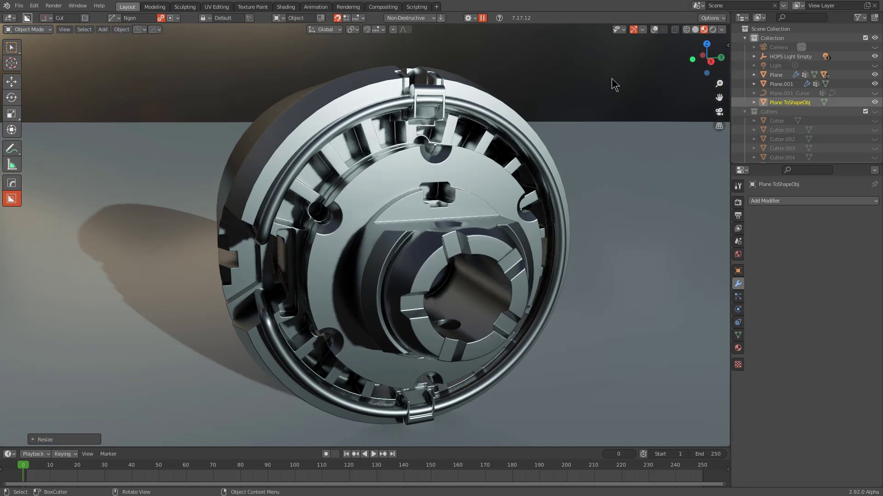
# Switch the viewport to solid shading and turn the overlays on.
pyautogui.click(695, 29)
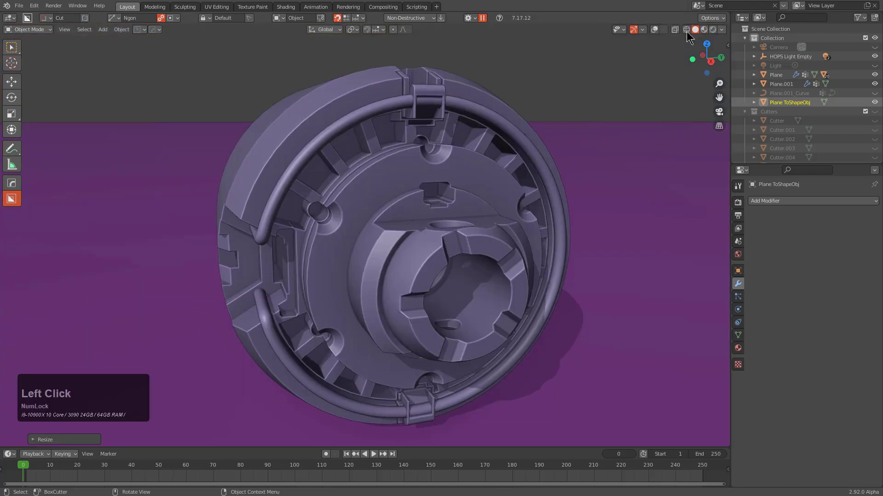
pyautogui.moveTo(575, 120); pyautogui.dragTo(532, 155, button='middle')
pyautogui.click(657, 32)
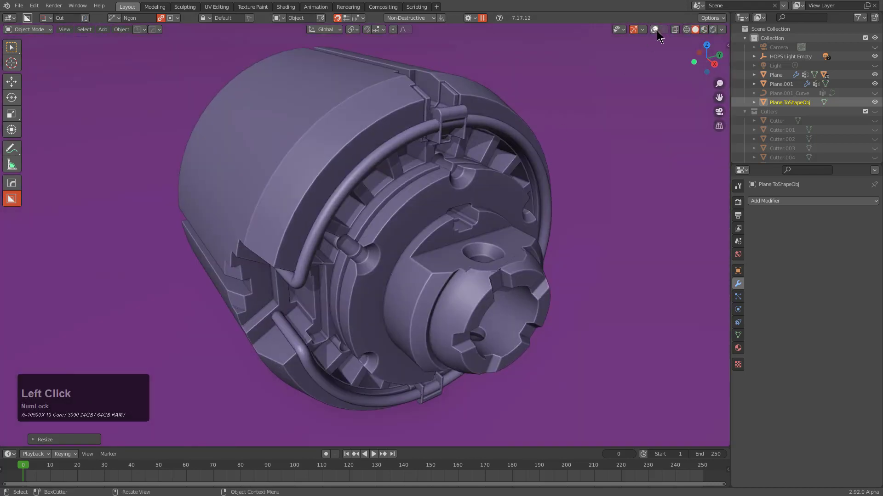
# Select the main cylindrical body and create an applied mesh clone of it with the clone variant of Smart Apply.
pyautogui.click(440, 203)
pyautogui.moveTo(440, 202); pyautogui.dragTo(471, 212, button='middle')
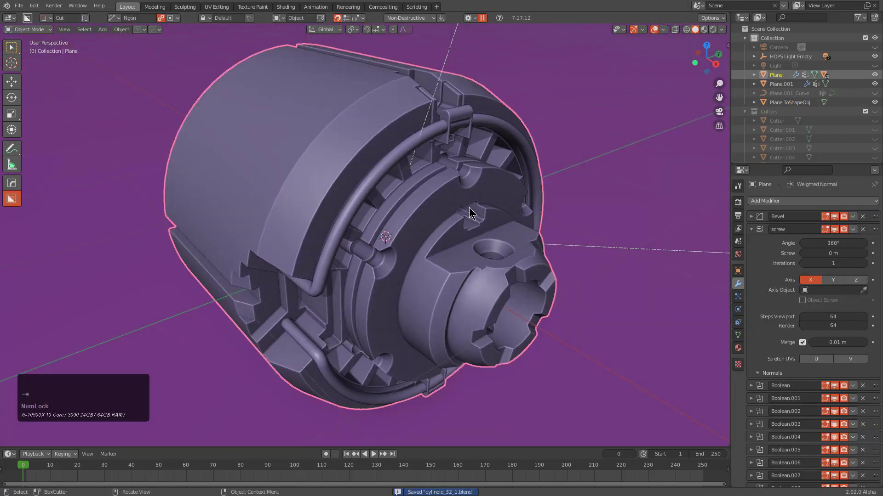
pyautogui.press('q')
pyautogui.moveTo(469, 213)
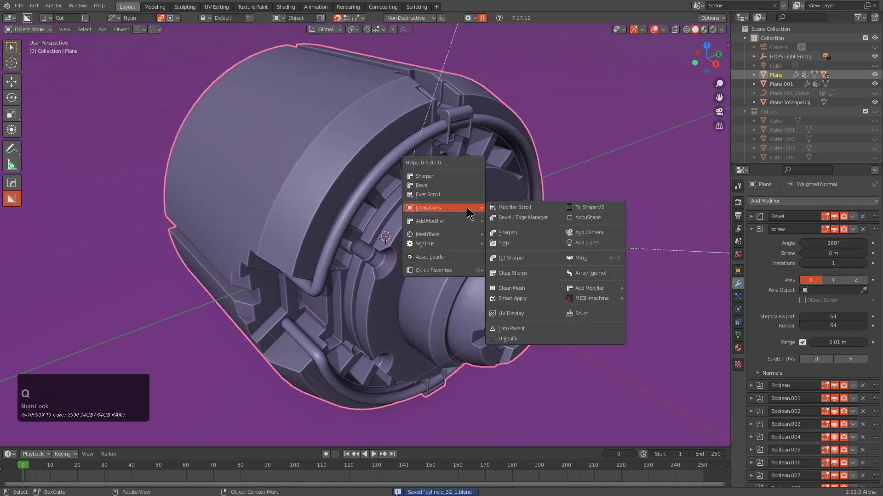
pyautogui.click(511, 299)
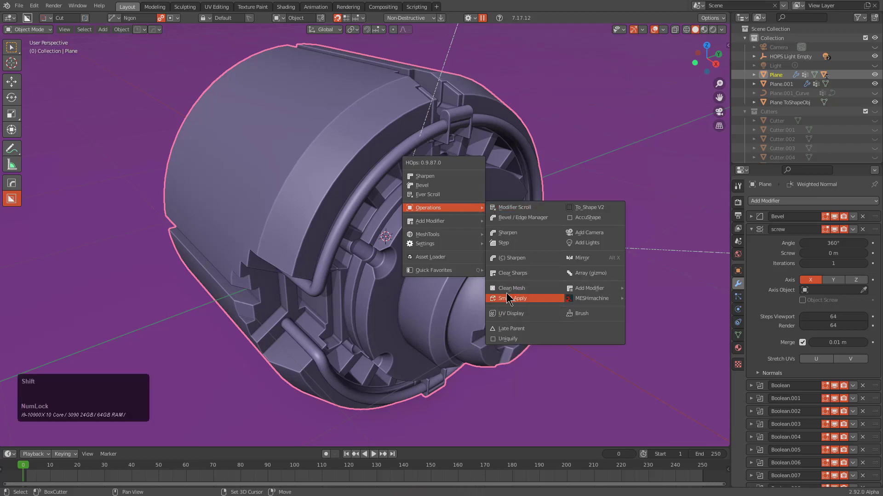
pyautogui.keyDown('shift'); pyautogui.click(508, 298); pyautogui.keyUp('shift')
# In face selection, select the clone's flat front ring faces around the hub, from the upper notch round one side to the lower section.
pyautogui.moveTo(501, 287); pyautogui.dragTo(444, 143, button='middle')
pyautogui.scroll(3, 445, 144)
pyautogui.press('3')
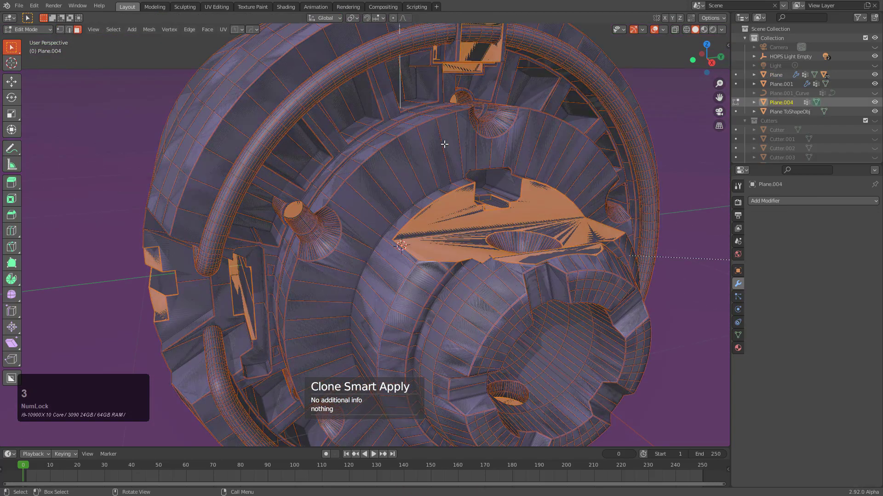
pyautogui.click(444, 145)
pyautogui.keyDown('ctrl'); pyautogui.click(352, 248); pyautogui.keyUp('ctrl')
pyautogui.moveTo(348, 265); pyautogui.dragTo(349, 239, button='middle')
pyautogui.scroll(-1, 349, 239)
pyautogui.click(381, 315)
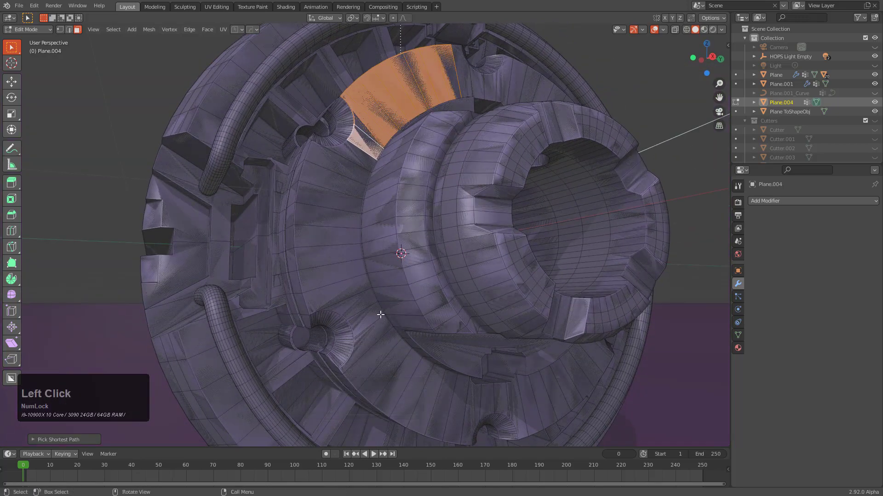
pyautogui.keyDown('shift'); pyautogui.moveTo(381, 315); pyautogui.dragTo(348, 245, button='middle'); pyautogui.keyUp('shift')
pyautogui.keyDown('ctrl'); pyautogui.click(321, 199); pyautogui.keyUp('ctrl')
pyautogui.keyDown('ctrl'); pyautogui.click(385, 301); pyautogui.keyUp('ctrl')
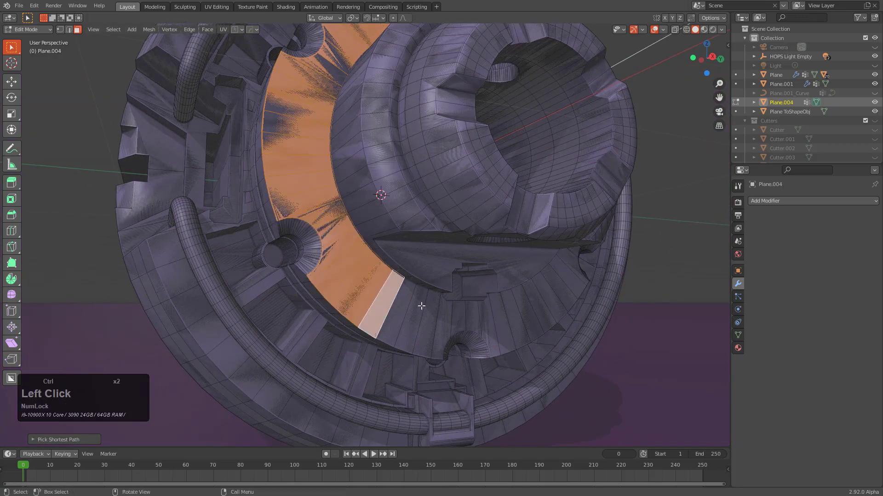
# Extend the shortest-path face selection around the opposite side of the front ring to complete the full loop.
pyautogui.moveTo(414, 309); pyautogui.dragTo(381, 245, button='middle')
pyautogui.keyDown('ctrl'); pyautogui.click(380, 224); pyautogui.keyUp('ctrl')
pyautogui.keyDown('ctrl'); pyautogui.click(427, 109); pyautogui.keyUp('ctrl')
pyautogui.moveTo(427, 109); pyautogui.dragTo(387, 177, button='middle')
pyautogui.keyDown('ctrl'); pyautogui.click(387, 176); pyautogui.keyUp('ctrl')
pyautogui.keyDown('ctrl'); pyautogui.click(314, 115); pyautogui.keyUp('ctrl')
pyautogui.moveTo(314, 115); pyautogui.dragTo(455, 184, button='middle')
pyautogui.keyDown('ctrl'); pyautogui.click(397, 153); pyautogui.keyUp('ctrl')
# Inset the selected ring faces by about 0.005 m and delete all geometry outside the inset area.
pyautogui.scroll(3, 412, 161)
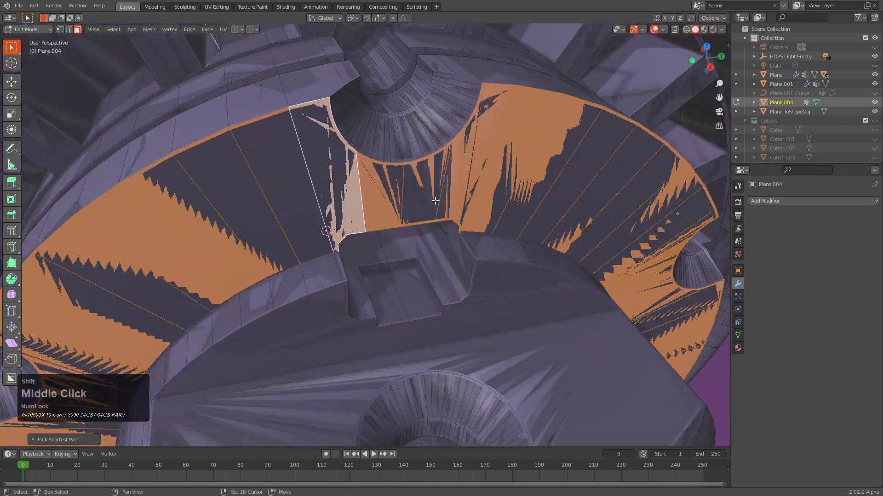
pyautogui.scroll(3, 461, 187)
pyautogui.press('i')
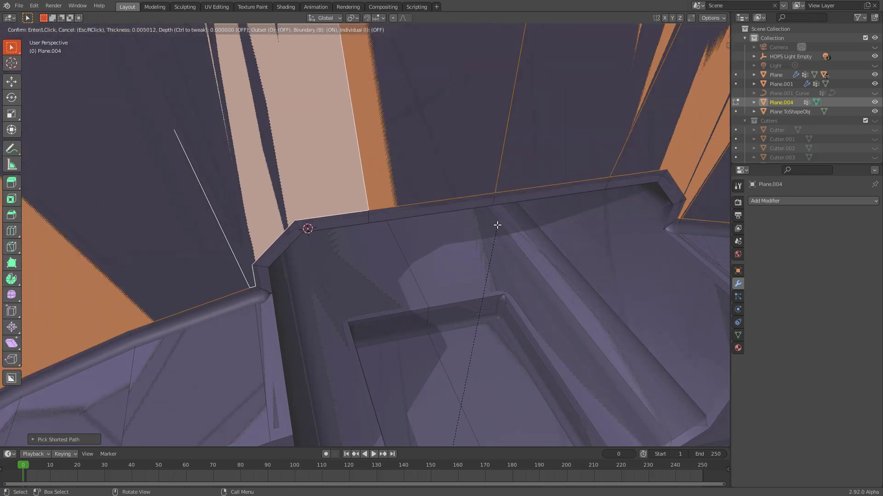
pyautogui.click(493, 224)
pyautogui.hotkey('ctrl', 'i')
pyautogui.press('x')
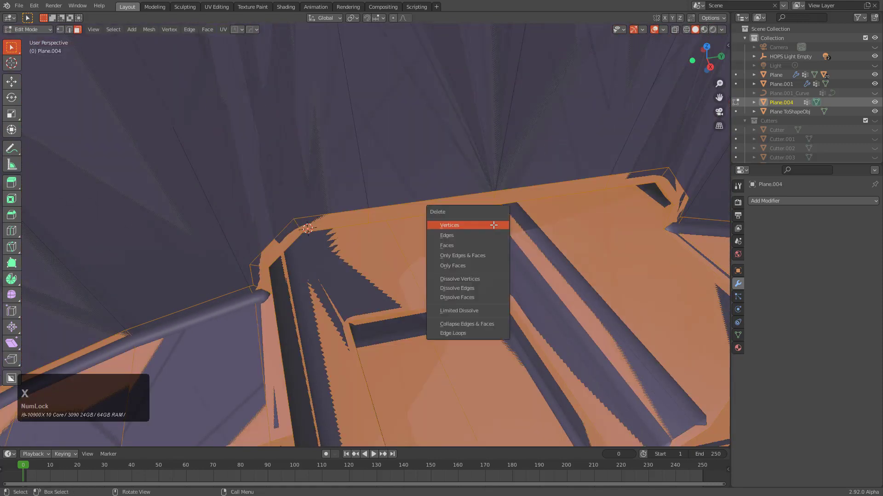
pyautogui.click(492, 235)
# Return to Object Mode and examine the isolated ring around its round cutout and rectangular notch.
pyautogui.scroll(-3, 485, 244)
pyautogui.press('Tab')
pyautogui.moveTo(473, 240)
pyautogui.mouseDown(button='middle')
pyautogui.moveTo(485, 242)
pyautogui.moveTo(487, 211)
pyautogui.moveTo(483, 235)
pyautogui.mouseUp(button='middle')
pyautogui.scroll(2, 498, 219)
pyautogui.scroll(2, 498, 220)
pyautogui.scroll(-2, 487, 211)
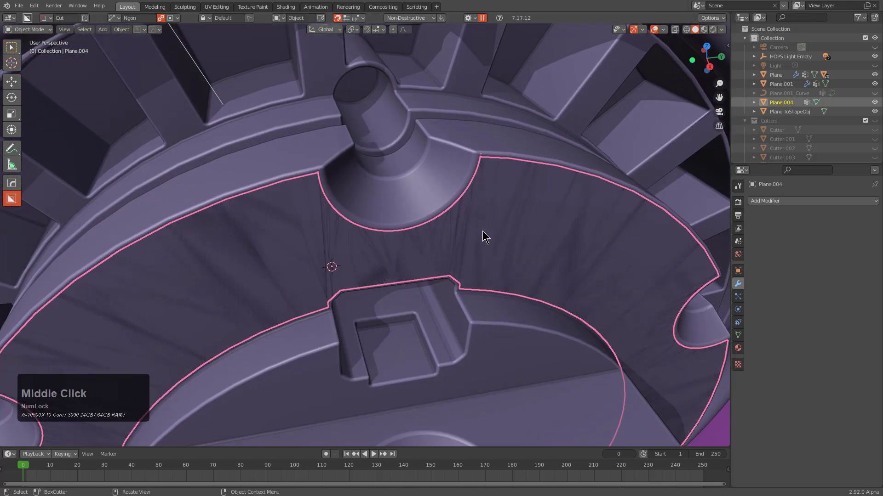
pyautogui.scroll(2, 483, 235)
pyautogui.scroll(-3, 485, 237)
# Inset all of the ring's faces again by about 0.006 m and delete the border faces outside the inset.
pyautogui.press('Tab')
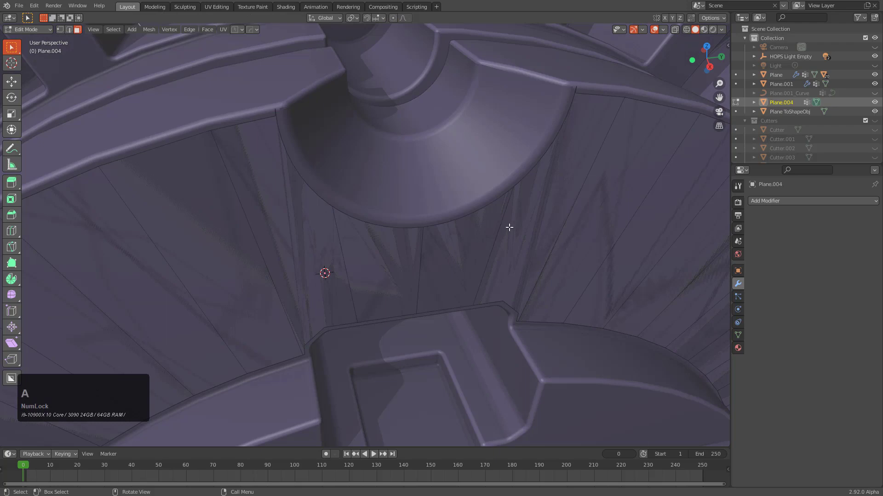
pyautogui.press('a')
pyautogui.press('i')
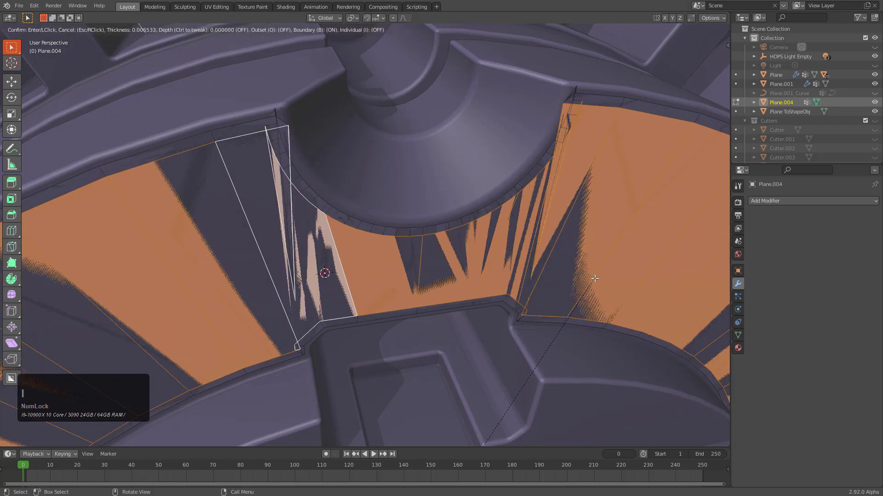
pyautogui.click(596, 279)
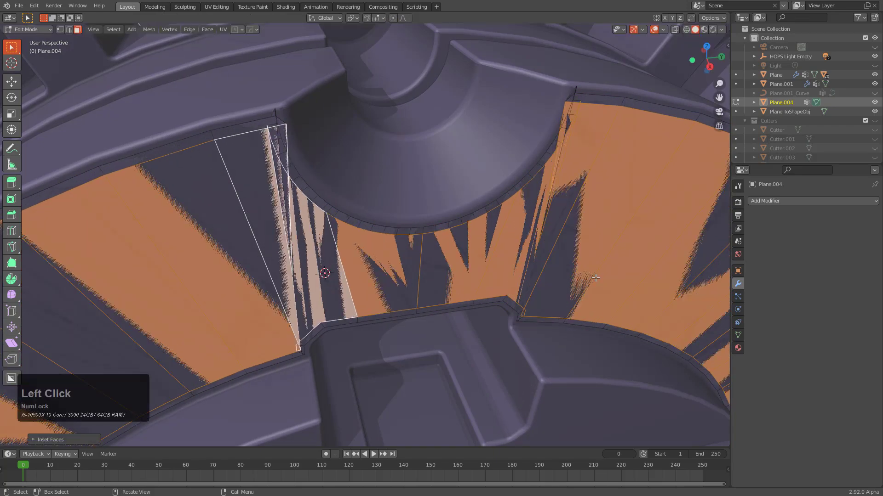
pyautogui.hotkey('ctrl', 'i')
pyautogui.press('x')
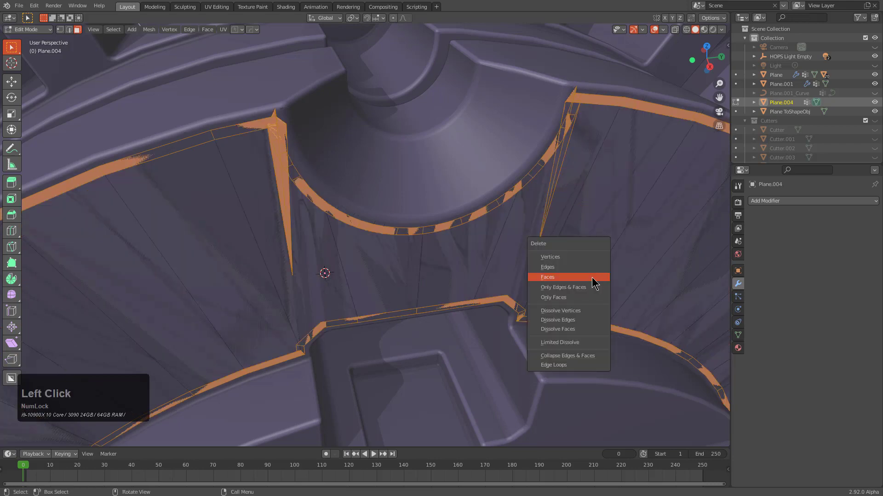
pyautogui.click(593, 278)
# Isolate the ring in local view and change to vertex selection.
pyautogui.scroll(-2, 540, 226)
pyautogui.press('KP_Divide')
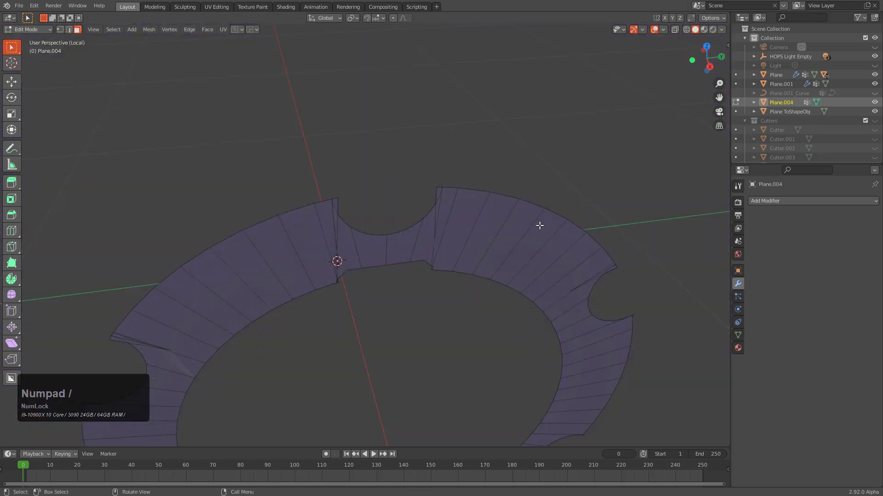
pyautogui.scroll(2, 539, 222)
pyautogui.press('1')
# Dissolve the overlapping stray vertices at the first inner corner of the ring's rectangular notch.
pyautogui.moveTo(457, 215); pyautogui.dragTo(471, 229, button='middle')
pyautogui.scroll(2, 451, 247)
pyautogui.scroll(-2, 469, 248)
pyautogui.click(473, 236)
pyautogui.press('KP_Decimal')
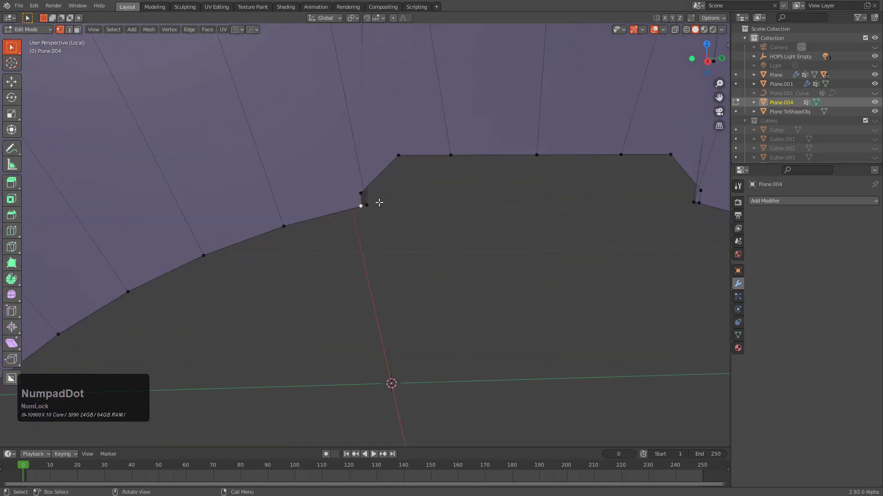
pyautogui.moveTo(378, 201); pyautogui.dragTo(398, 212, button='middle')
pyautogui.press('x')
pyautogui.hotkey('ctrl', 'x')
pyautogui.scroll(-3, 402, 220)
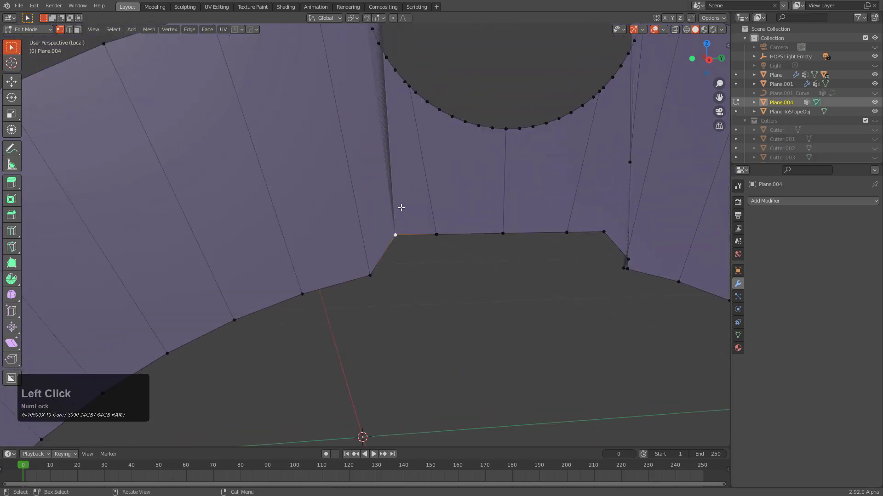
# Dissolve the overlapping vertex at the outer tip of the round cutout, on the same side as the cleaned notch corner.
pyautogui.press('g')
pyautogui.rightClick(401, 207)
pyautogui.keyDown('shift'); pyautogui.moveTo(394, 118); pyautogui.dragTo(408, 192, button='middle'); pyautogui.keyUp('shift')
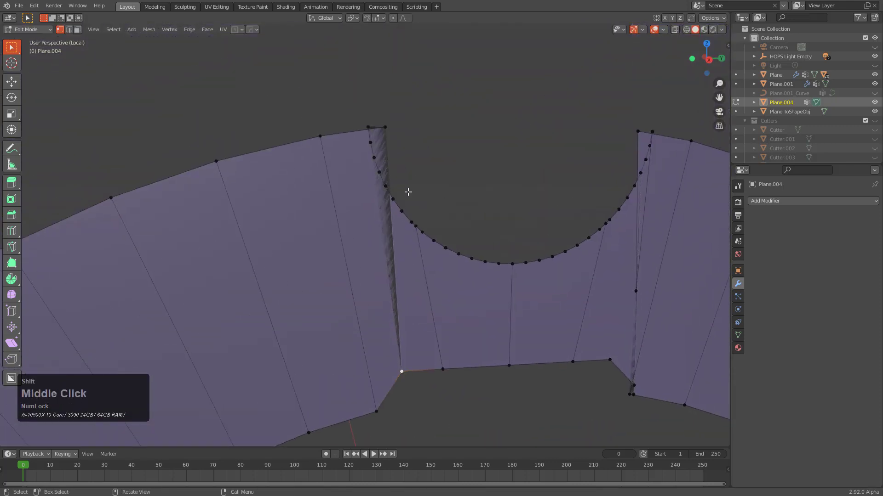
pyautogui.hotkey('ctrl', 'x')
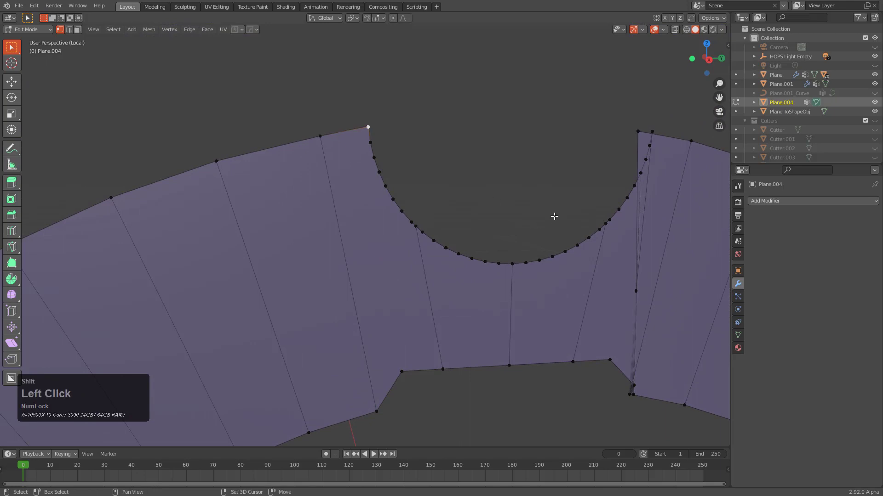
# Dissolve the stray vertices at the round cutout's opposite tip and at the second inner corner of the rectangular notch.
pyautogui.moveTo(553, 216); pyautogui.dragTo(496, 142, button='middle')
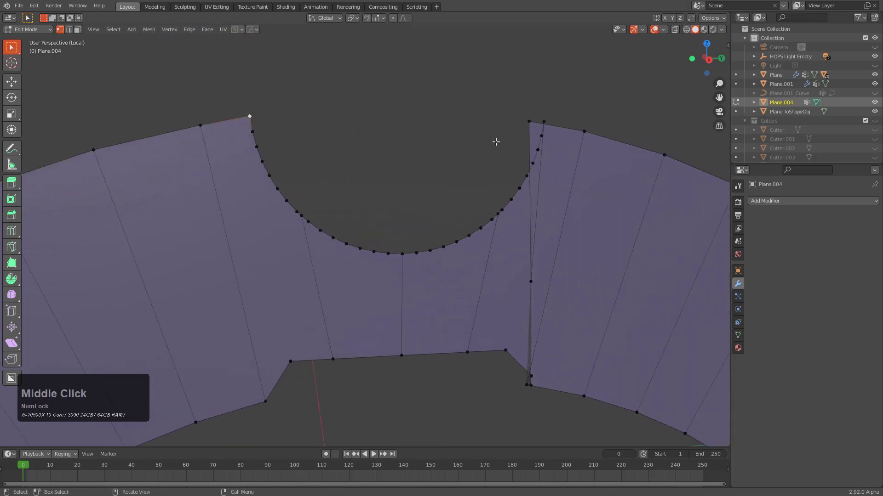
pyautogui.hotkey('ctrl', 'x')
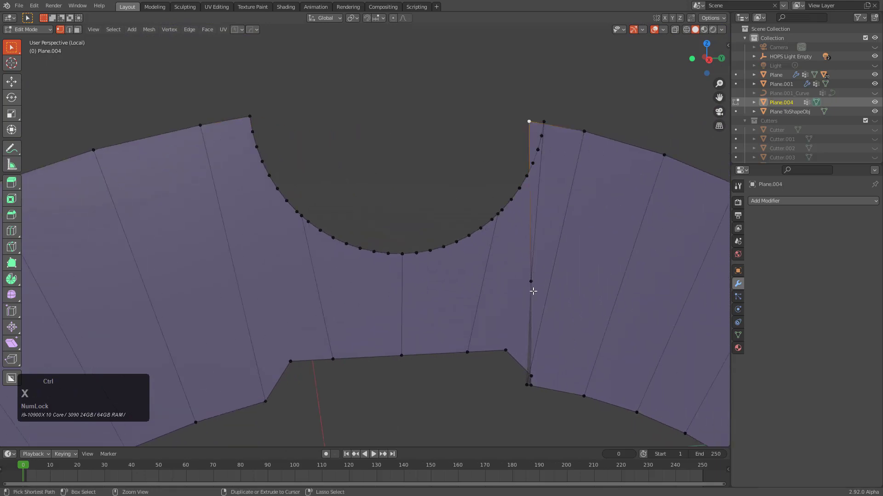
pyautogui.hotkey('ctrl', 'x')
pyautogui.click(532, 282)
pyautogui.hotkey('ctrl', 'x')
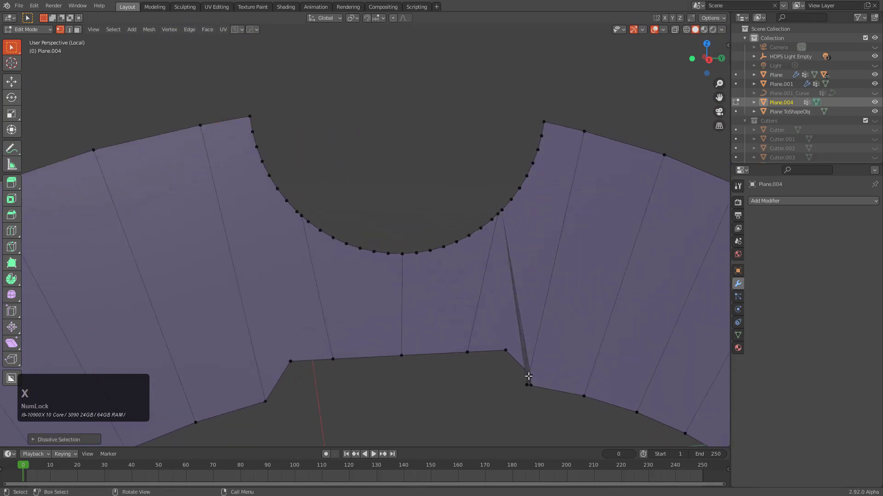
pyautogui.click(525, 387)
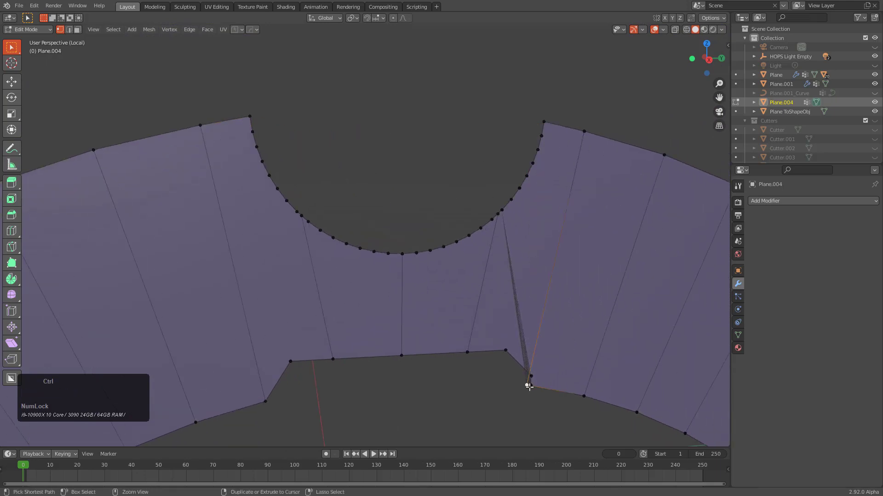
pyautogui.hotkey('ctrl', 'x')
pyautogui.click(533, 377)
pyautogui.hotkey('ctrl', 'x')
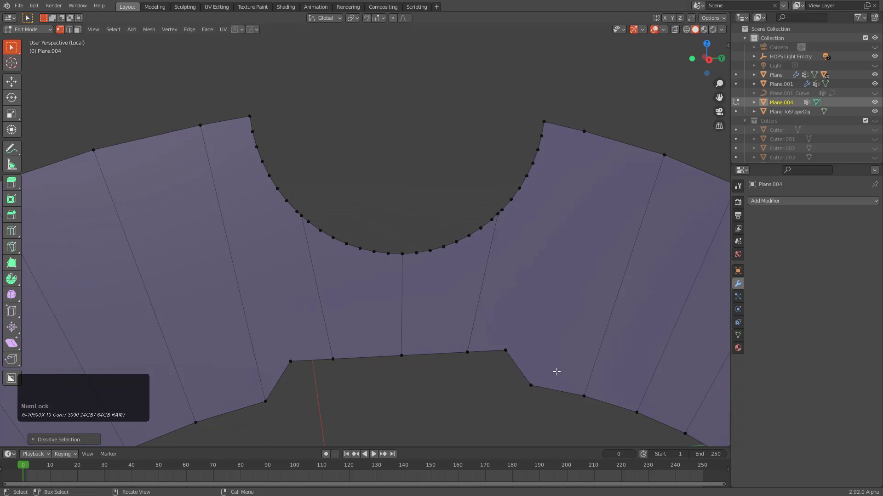
# Dissolve the overlapping vertices at the upper tip of the next round cutout along the ring.
pyautogui.scroll(-3, 557, 372)
pyautogui.moveTo(548, 256); pyautogui.dragTo(489, 219, button='middle')
pyautogui.click(489, 219)
pyautogui.hotkey('ctrl', 'x')
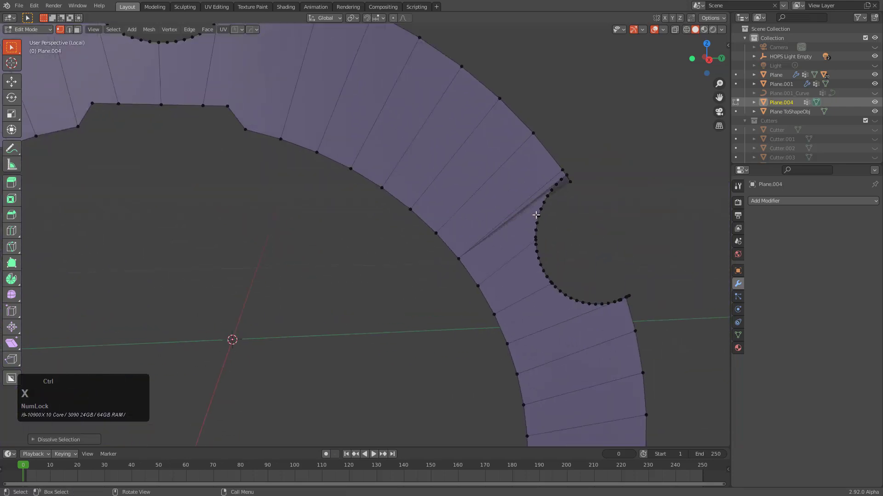
pyautogui.scroll(4, 536, 215)
pyautogui.click(600, 163)
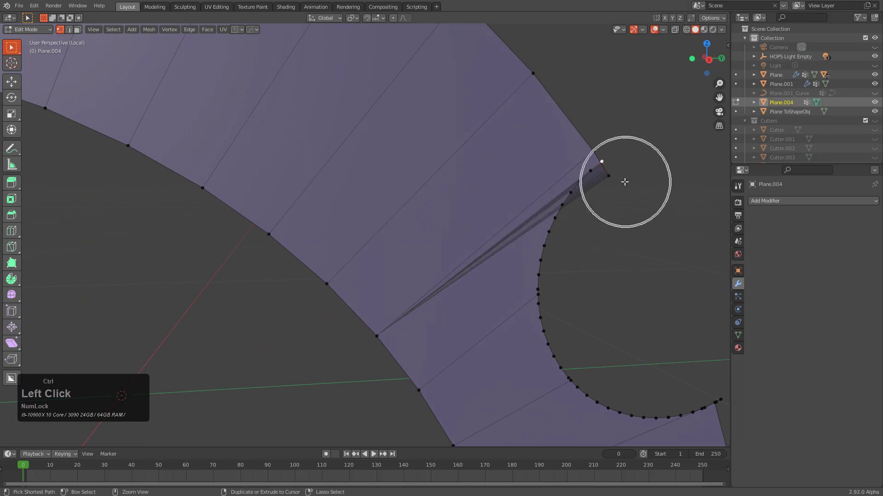
pyautogui.hotkey('ctrl', 'x')
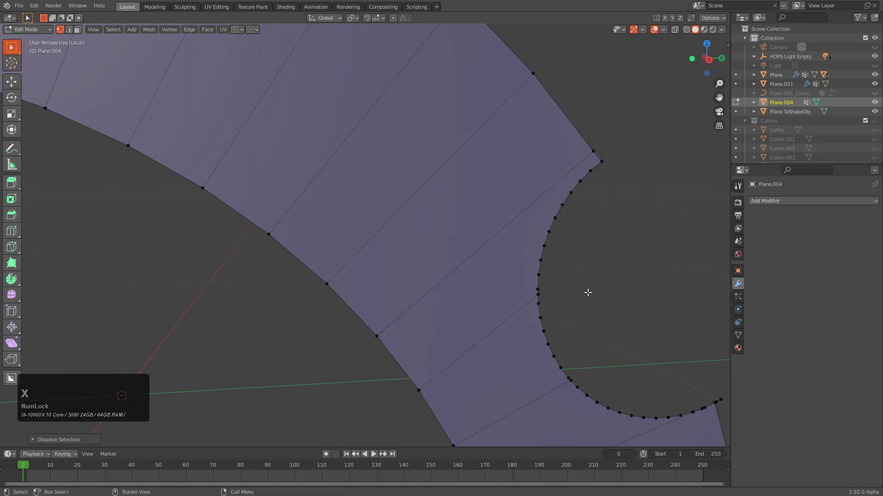
# Dissolve the stray vertex at the lower tip of that same round cutout.
pyautogui.moveTo(588, 292); pyautogui.dragTo(506, 198, button='middle')
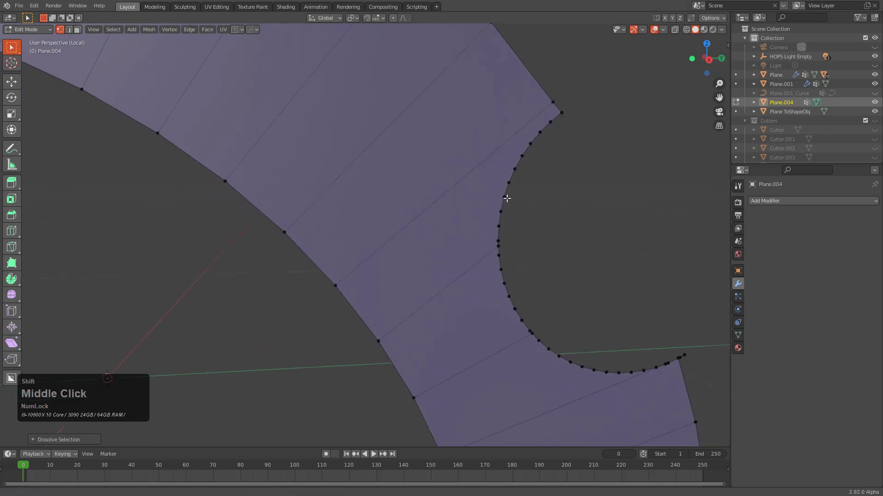
pyautogui.scroll(-2, 587, 327)
pyautogui.scroll(3, 558, 194)
pyautogui.scroll(2, 561, 239)
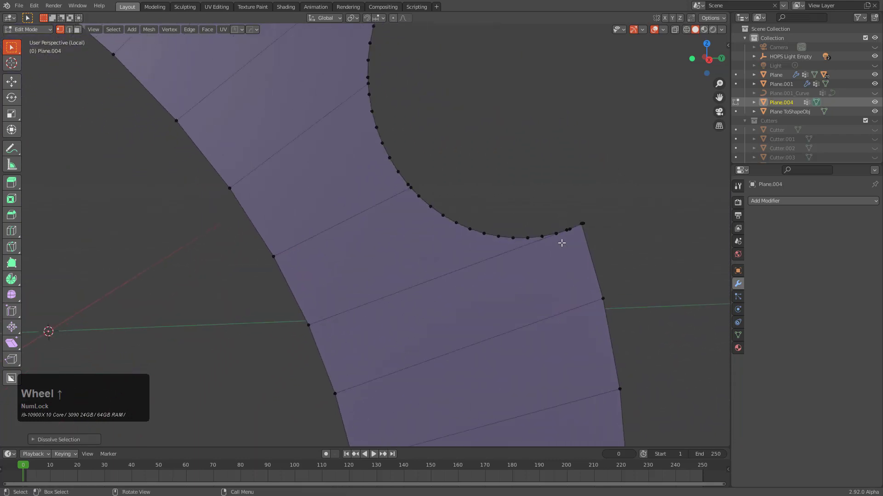
pyautogui.press('KP_Decimal')
pyautogui.scroll(3, 469, 230)
pyautogui.scroll(-3, 413, 232)
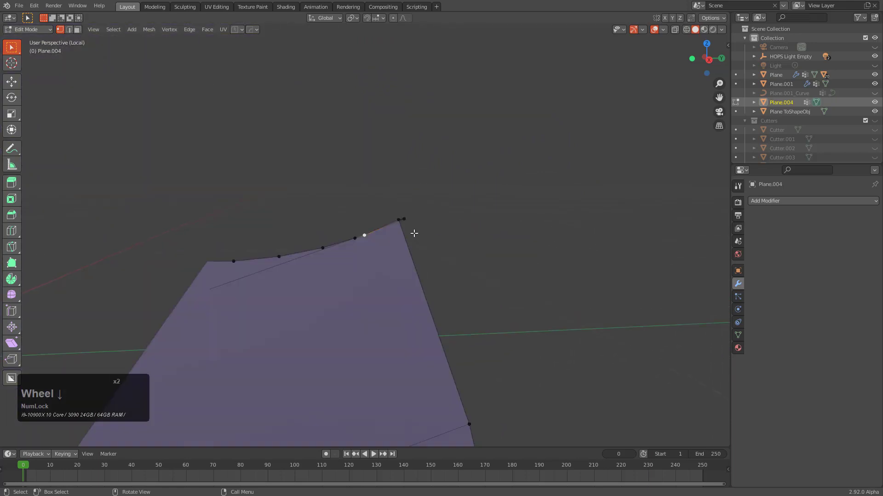
pyautogui.scroll(3, 405, 225)
pyautogui.click(398, 222)
pyautogui.hotkey('ctrl', 'x')
# Dissolve the extra rim vertex just inside the outer tip of the current round cutout.
pyautogui.click(358, 235)
pyautogui.press('g')
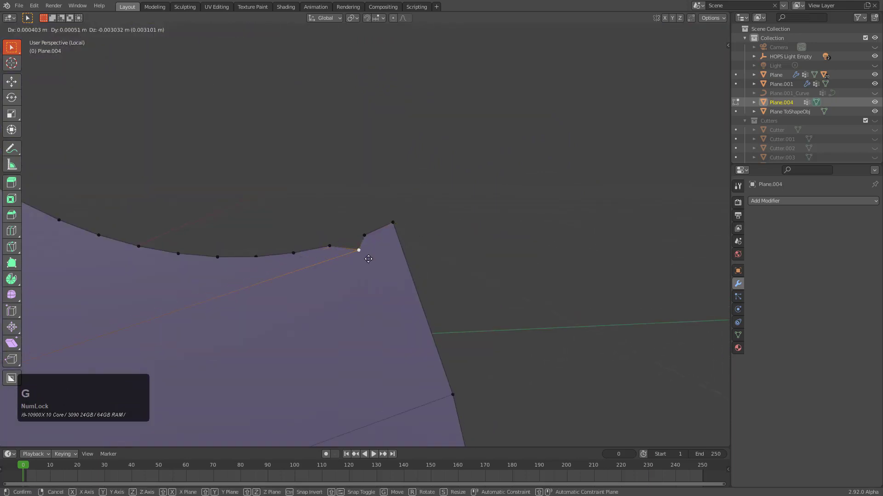
pyautogui.rightClick(366, 254)
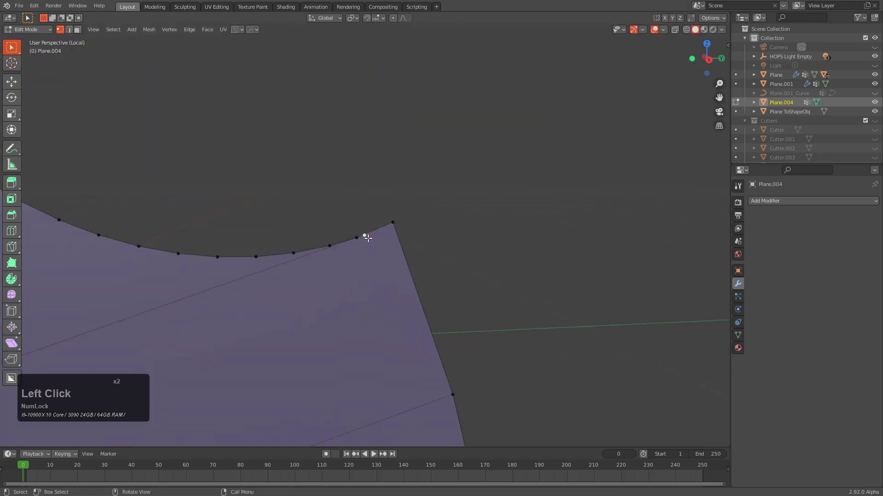
pyautogui.hotkey('ctrl', 'x')
# Dissolve the stray interior vertex and the overhanging vertex at the lower tip of the next round cutout along the ring.
pyautogui.keyDown('shift'); pyautogui.moveTo(386, 248); pyautogui.dragTo(454, 166, button='middle'); pyautogui.keyUp('shift')
pyautogui.scroll(-5, 329, 250)
pyautogui.keyDown('shift'); pyautogui.moveTo(329, 250); pyautogui.dragTo(423, 148, button='middle'); pyautogui.keyUp('shift')
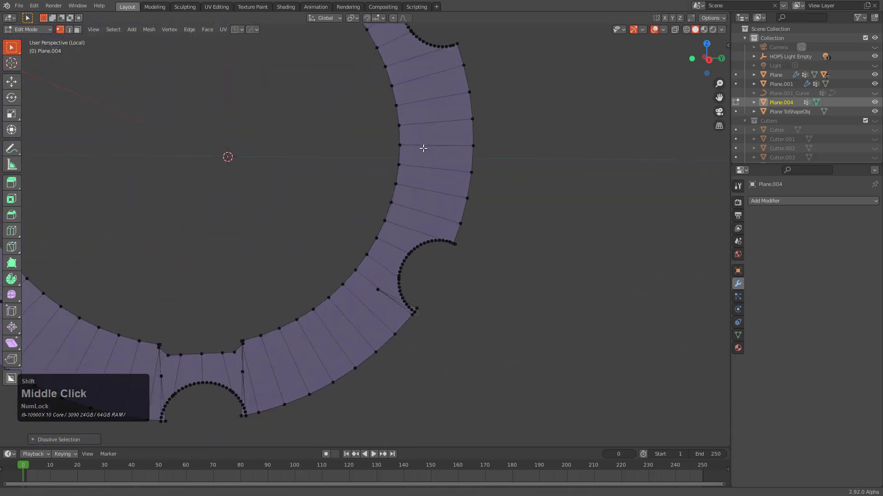
pyautogui.scroll(2, 482, 255)
pyautogui.keyDown('shift'); pyautogui.moveTo(482, 255); pyautogui.dragTo(458, 156, button='middle'); pyautogui.keyUp('shift')
pyautogui.scroll(5, 372, 199)
pyautogui.click(352, 177)
pyautogui.hotkey('ctrl', 'x')
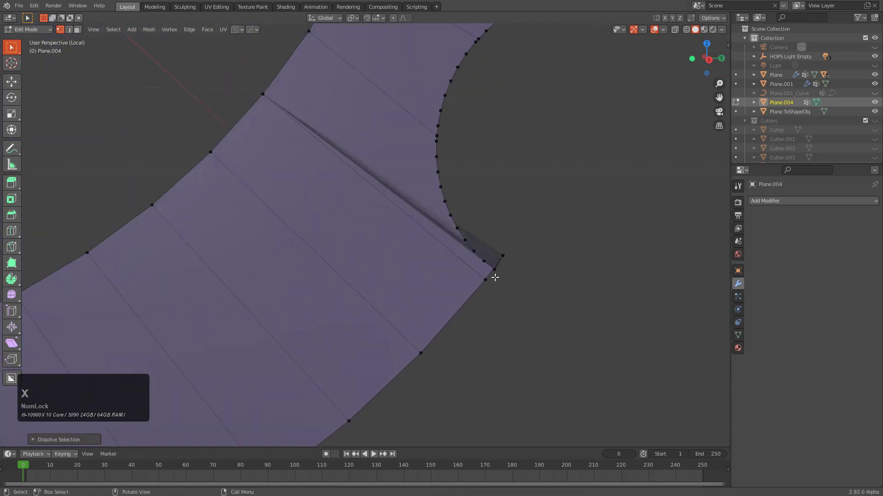
pyautogui.hotkey('ctrl', 'x')
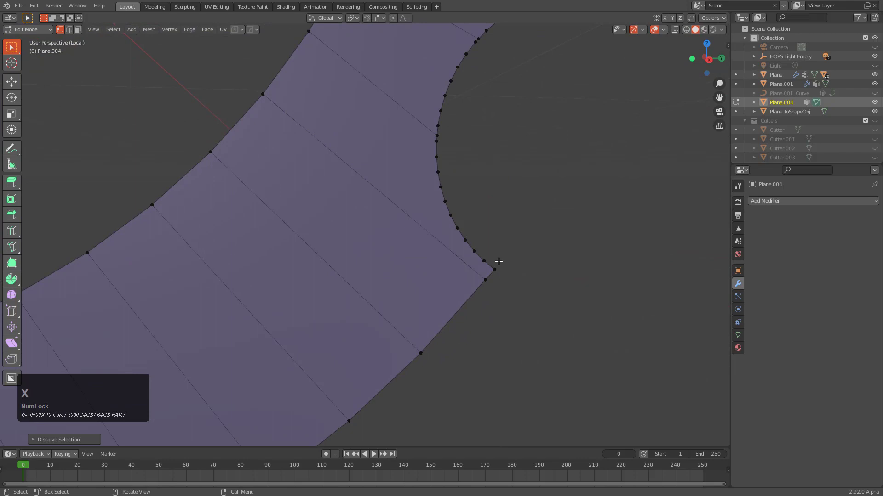
# Dissolve the overlapping vertices at the upper tip of the same lower round cutout.
pyautogui.scroll(-2, 499, 262)
pyautogui.keyDown('shift'); pyautogui.moveTo(490, 188); pyautogui.dragTo(436, 272, button='middle'); pyautogui.keyUp('shift')
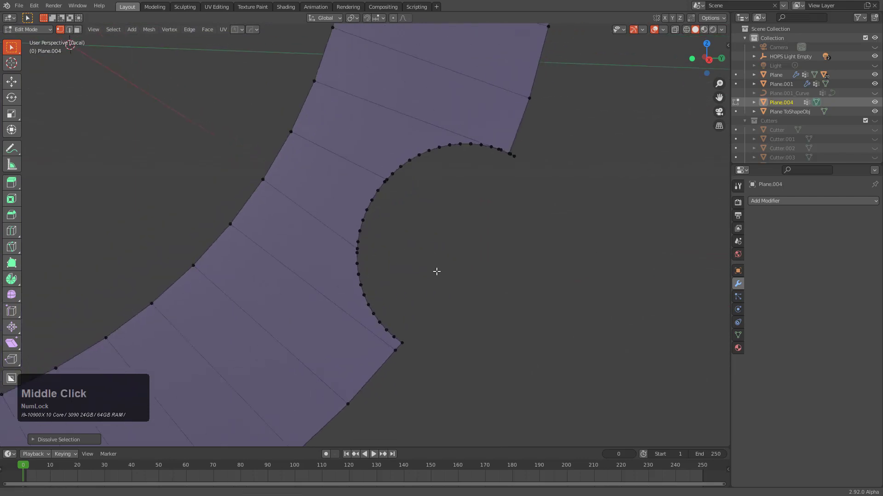
pyautogui.scroll(1, 435, 272)
pyautogui.click(540, 148)
pyautogui.hotkey('ctrl', 'x')
pyautogui.press('g')
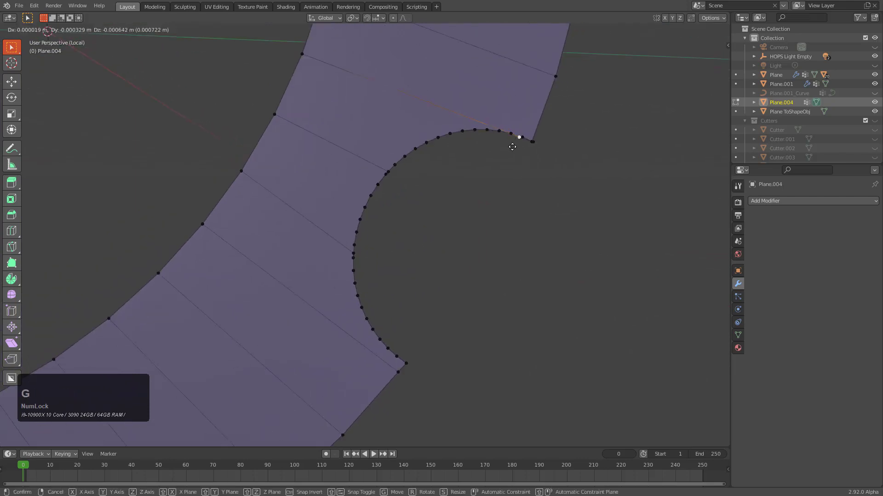
pyautogui.rightClick(517, 145)
# Dissolve the overlapping vertices at both inner corners of the ring's bottom rectangular notch.
pyautogui.scroll(-6, 329, 223)
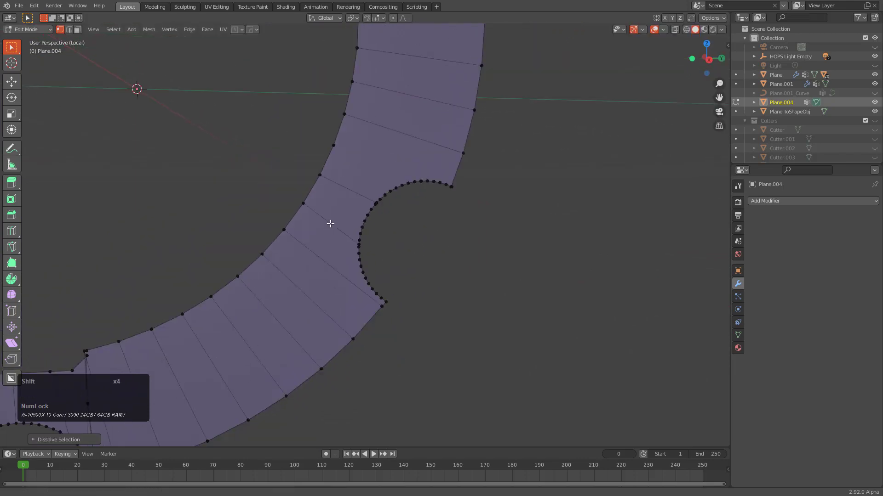
pyautogui.scroll(4, 386, 221)
pyautogui.hotkey('ctrl', 'x')
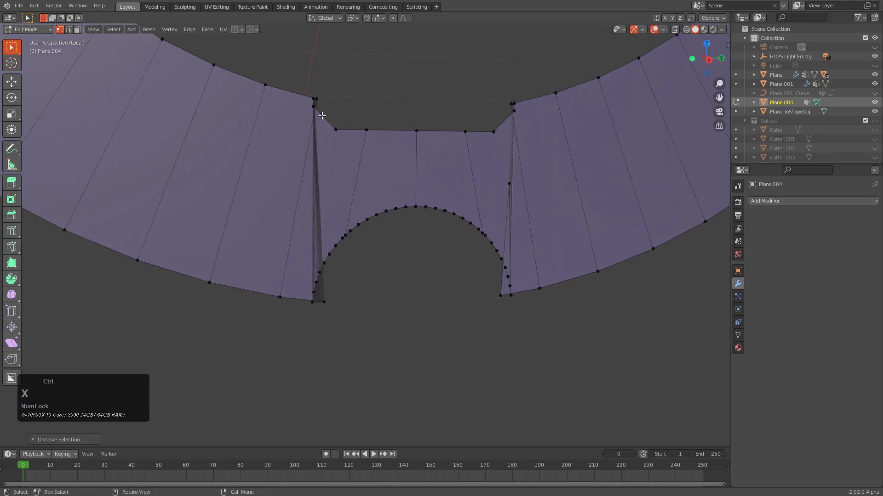
pyautogui.click(314, 106)
pyautogui.hotkey('ctrl', 'x')
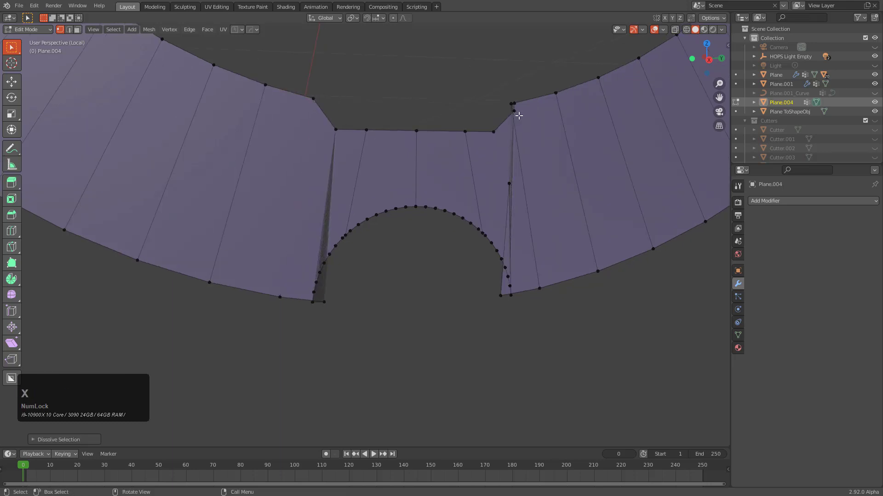
pyautogui.hotkey('ctrl', 'x')
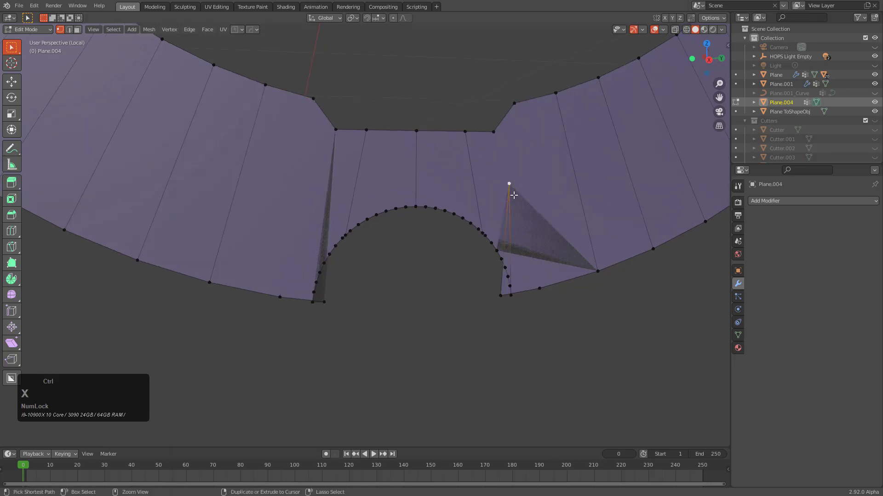
# Dissolve the stray interior vertex and the overhanging vertices at both tips of the bottom round cutout.
pyautogui.hotkey('ctrl', 'x')
pyautogui.click(500, 300)
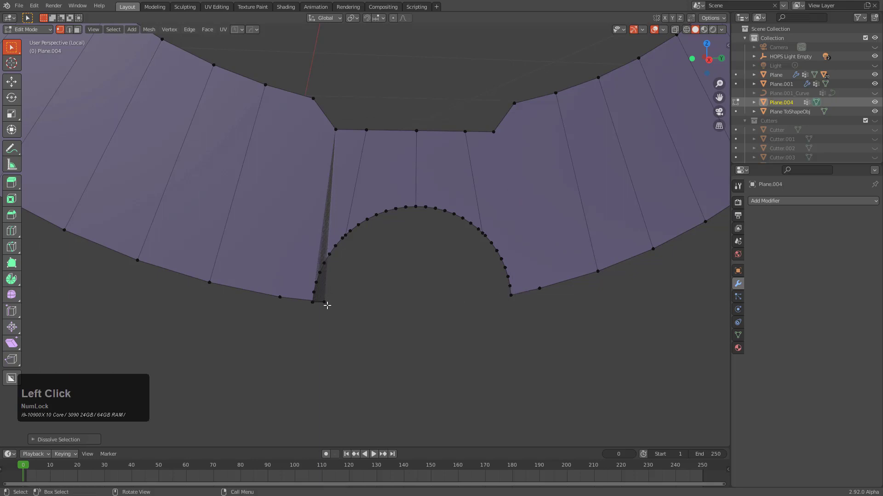
pyautogui.hotkey('ctrl', 'x')
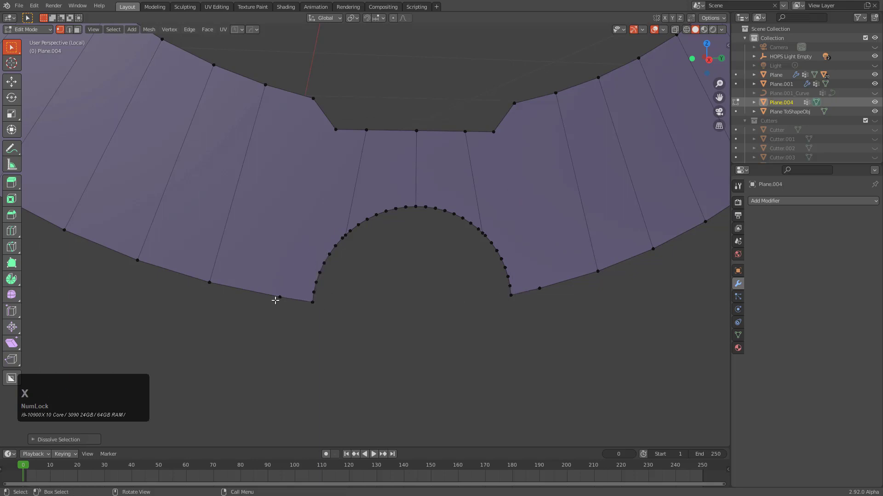
# Dissolve the stray interior vertex and the overhanging lower-tip vertex of the round cutout following the bottom one.
pyautogui.scroll(-5, 365, 258)
pyautogui.keyDown('shift'); pyautogui.moveTo(275, 180); pyautogui.dragTo(420, 249, button='middle'); pyautogui.keyUp('shift')
pyautogui.scroll(5, 326, 229)
pyautogui.click(385, 202)
pyautogui.hotkey('ctrl', 'x')
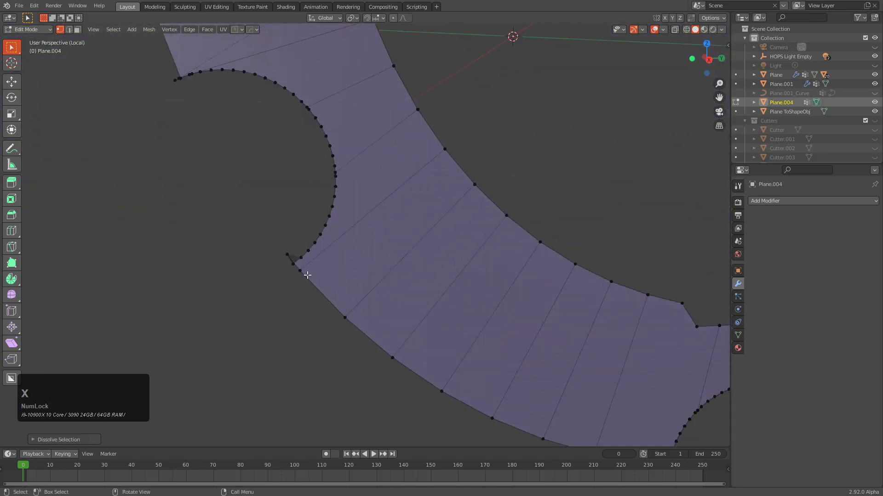
# Dissolve the overlapping vertices and the extra rim vertex at that cutout's upper tip.
pyautogui.keyDown('shift'); pyautogui.moveTo(338, 129); pyautogui.dragTo(339, 141, button='middle'); pyautogui.keyUp('shift')
pyautogui.scroll(2, 333, 167)
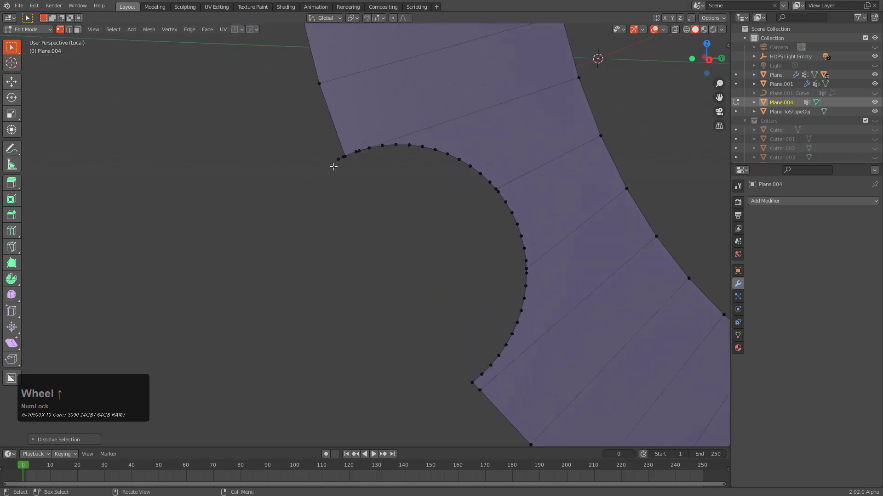
pyautogui.scroll(2, 396, 223)
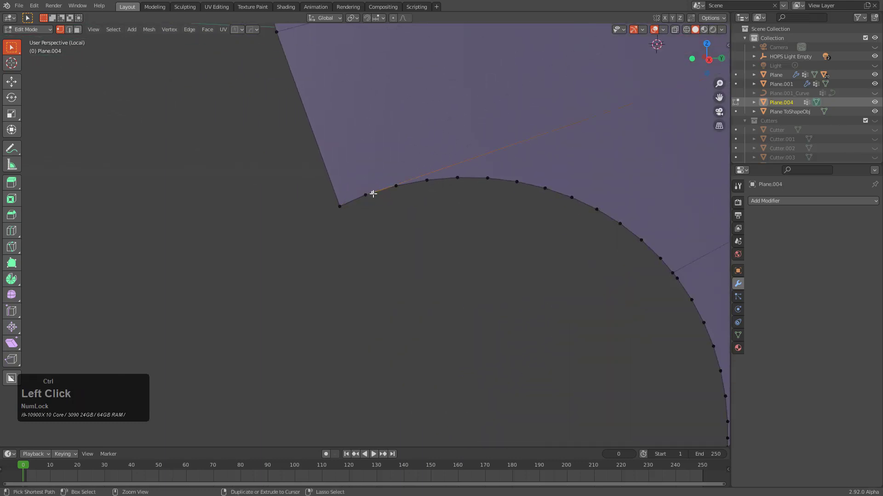
pyautogui.click(373, 193)
pyautogui.hotkey('ctrl', 'x')
# Dissolve the stray interior vertex and the overhanging upper-tip vertex of the last uncleaned round cutout.
pyautogui.scroll(-10, 368, 198)
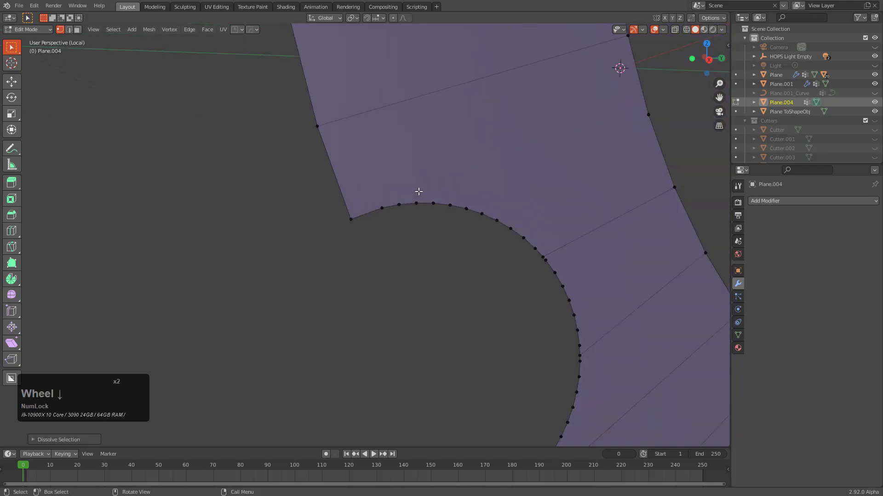
pyautogui.keyDown('shift'); pyautogui.moveTo(411, 97); pyautogui.dragTo(404, 238, button='middle'); pyautogui.keyUp('shift')
pyautogui.scroll(-1, 404, 239)
pyautogui.keyDown('shift'); pyautogui.moveTo(416, 163); pyautogui.dragTo(422, 266, button='middle'); pyautogui.keyUp('shift')
pyautogui.scroll(5, 422, 267)
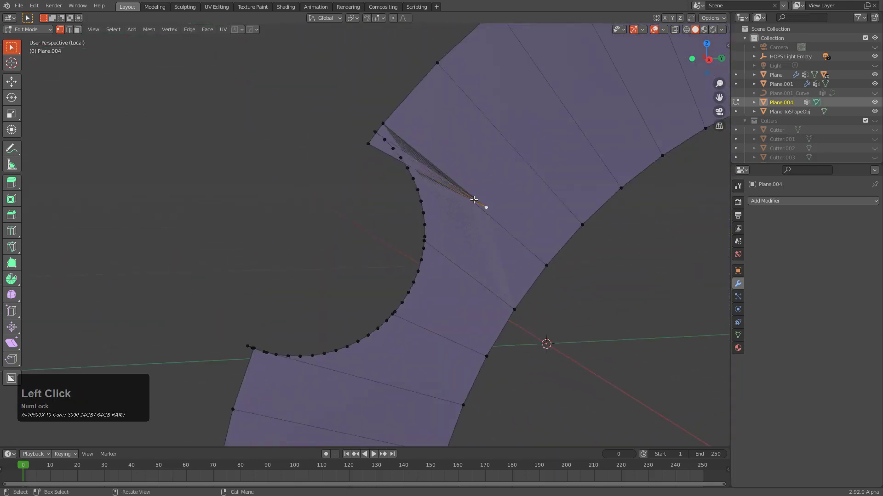
pyautogui.hotkey('ctrl', 'x')
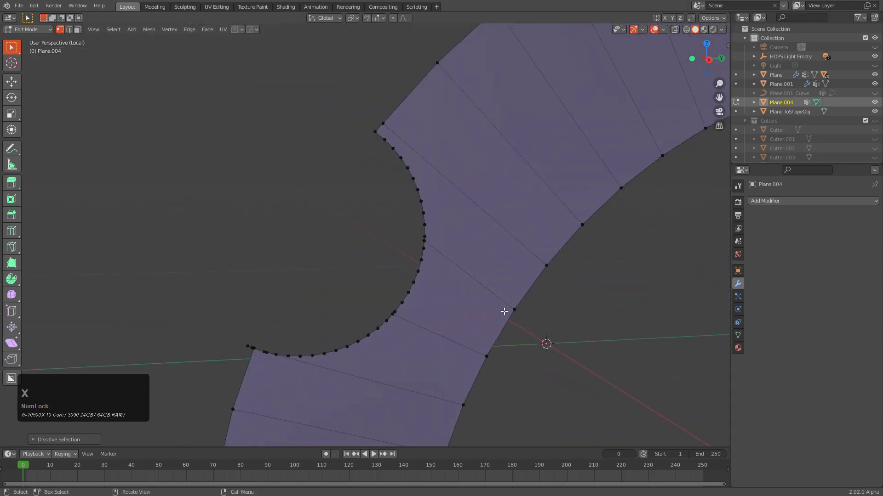
pyautogui.hotkey('ctrl', 'x')
# Dissolve the overlapping vertices at the lower tip of that last round cutout.
pyautogui.keyDown('shift'); pyautogui.moveTo(240, 341); pyautogui.dragTo(439, 202, button='middle'); pyautogui.keyUp('shift')
pyautogui.scroll(2, 439, 202)
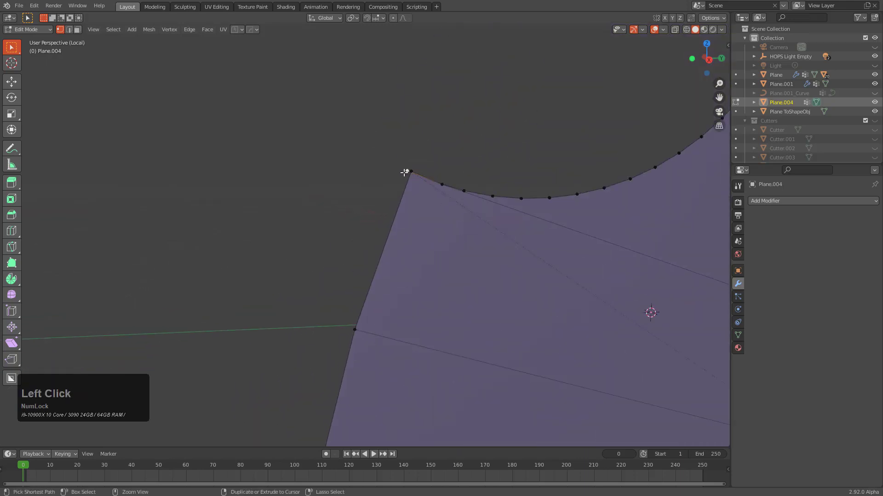
pyautogui.hotkey('ctrl', 'x')
# Dissolve the two off-centre cross edges between the top round cutout and rectangular notch, along with their leftover notch vertices.
pyautogui.scroll(-8, 450, 191)
pyautogui.scroll(5, 493, 152)
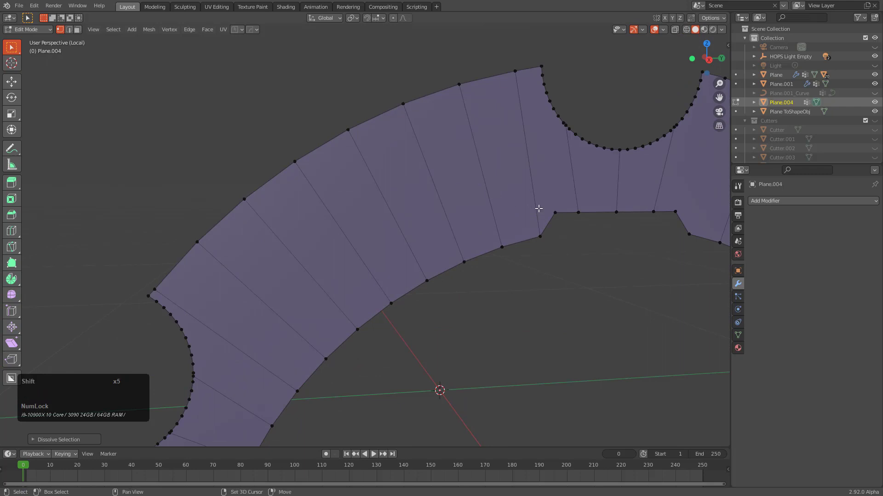
pyautogui.keyDown('shift'); pyautogui.moveTo(539, 208); pyautogui.dragTo(475, 233, button='middle'); pyautogui.keyUp('shift')
pyautogui.scroll(3, 475, 233)
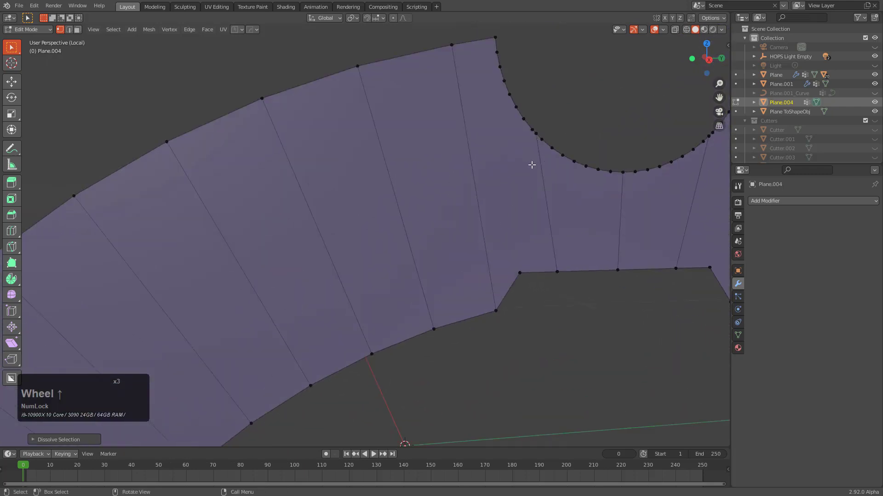
pyautogui.hotkey('ctrl', 'x')
pyautogui.scroll(-3, 533, 202)
pyautogui.scroll(4, 495, 198)
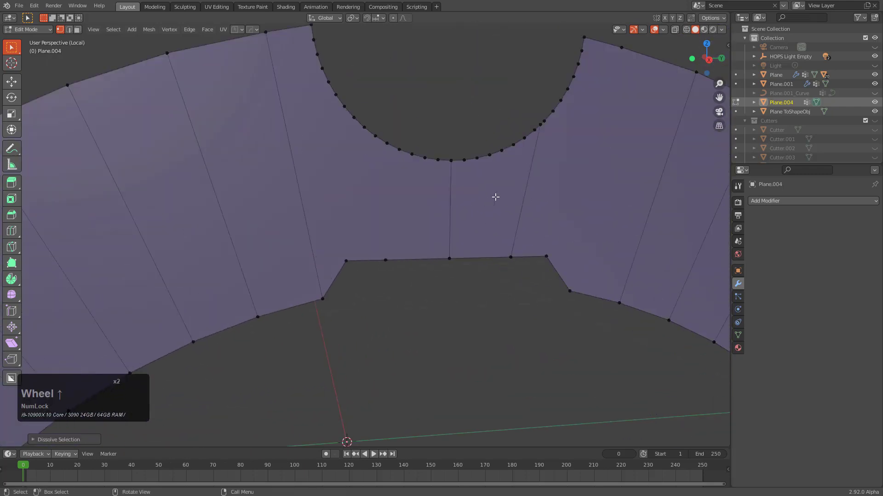
pyautogui.click(544, 174)
pyautogui.hotkey('ctrl', 'x')
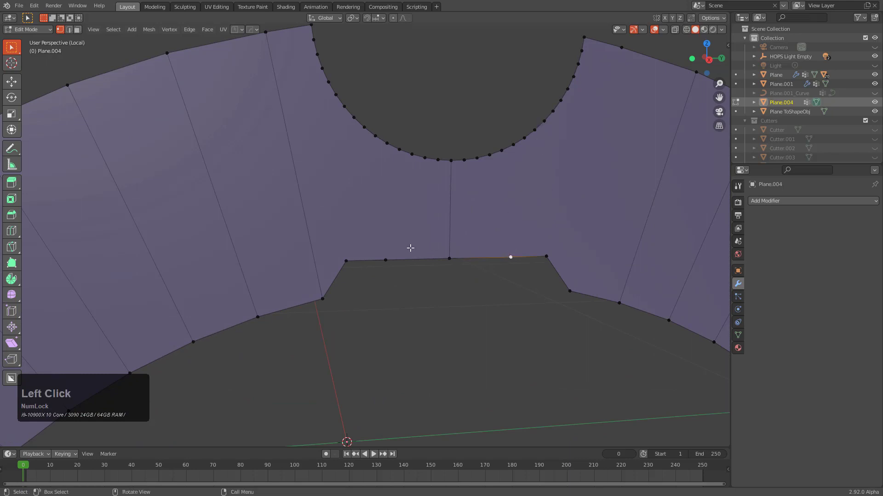
pyautogui.hotkey('ctrl', 'x')
# Leave mesh editing and add a Solidify modifier to the ring panel with thickness -0.178 m and offset 0.
pyautogui.scroll(-7, 407, 264)
pyautogui.keyDown('shift'); pyautogui.moveTo(410, 266); pyautogui.dragTo(435, 207, button='middle'); pyautogui.keyUp('shift')
pyautogui.moveTo(391, 251); pyautogui.dragTo(411, 252, button='middle')
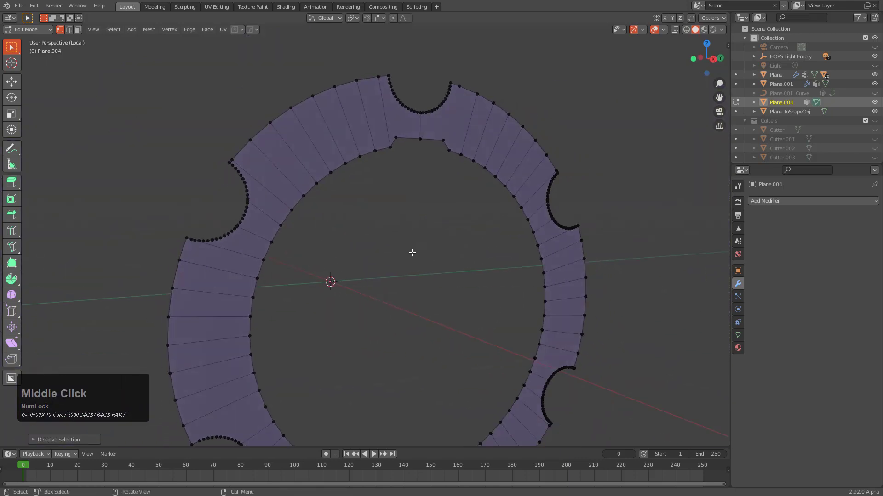
pyautogui.keyDown('shift'); pyautogui.moveTo(345, 244); pyautogui.dragTo(449, 213, button='middle'); pyautogui.keyUp('shift')
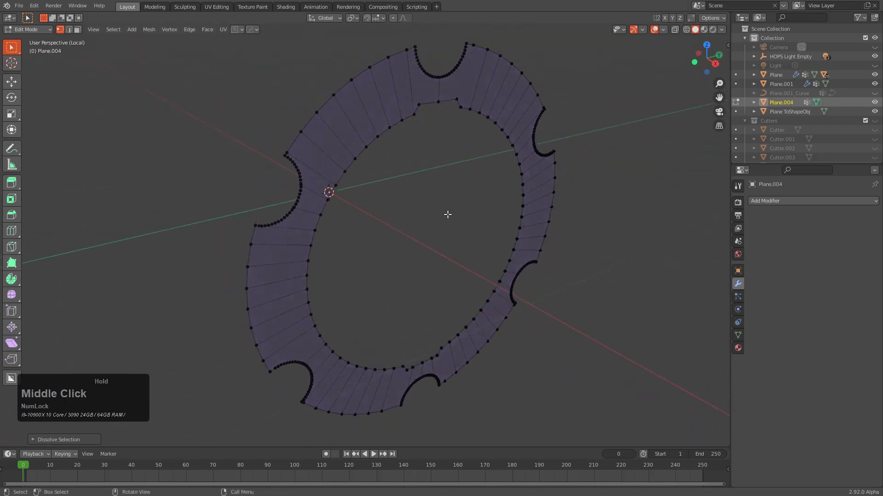
pyautogui.press('Tab')
pyautogui.press('q')
pyautogui.moveTo(431, 235)
pyautogui.click(487, 249)
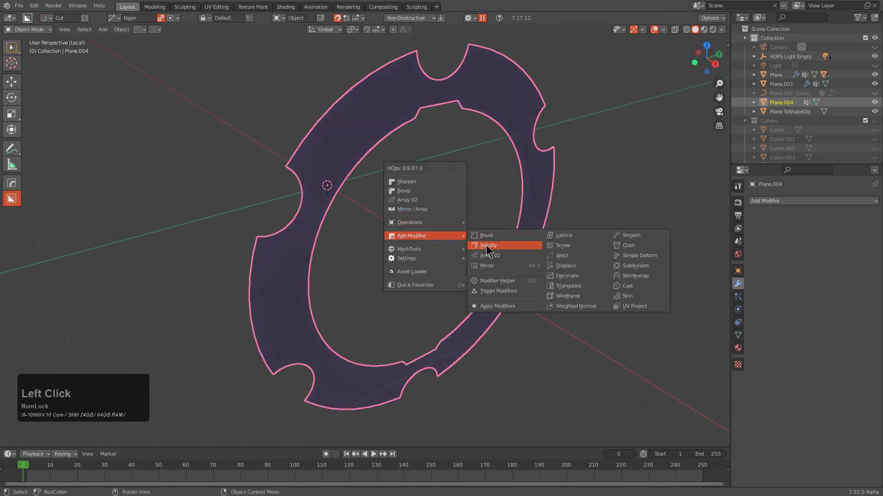
pyautogui.press('2')
pyautogui.click(569, 280)
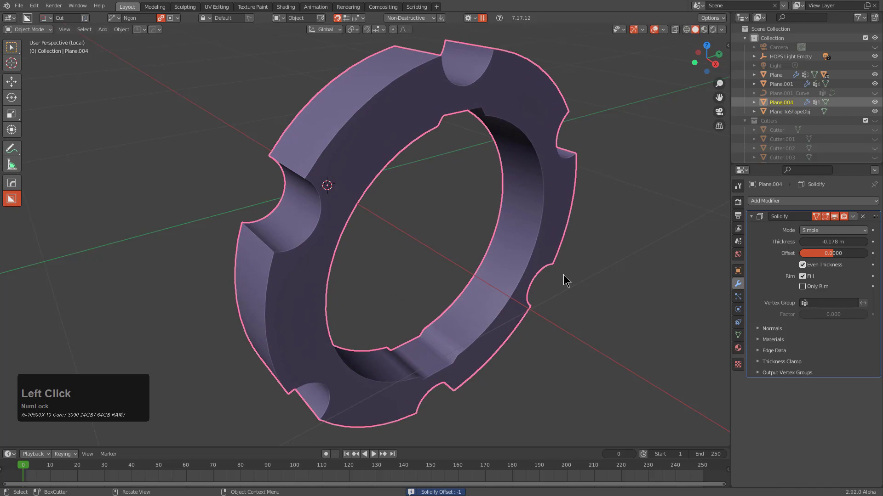
# Exit the isolated view and subtract the solidified ring from the main body with a Difference boolean.
pyautogui.press('KP_Divide')
pyautogui.keyDown('shift'); pyautogui.click(486, 235); pyautogui.keyUp('shift')
pyautogui.press('q')
pyautogui.moveTo(494, 229)
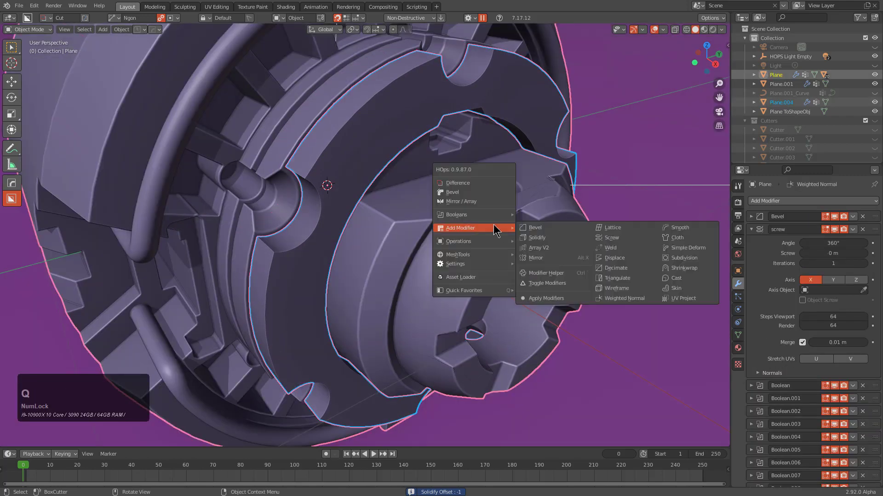
pyautogui.click(485, 186)
# Cycle through the main body's booleans with Ever Scroll at the front rim and bring up Cutter.021 for editing.
pyautogui.moveTo(489, 190); pyautogui.dragTo(487, 211, button='middle')
pyautogui.scroll(4, 440, 192)
pyautogui.scroll(5, 504, 220)
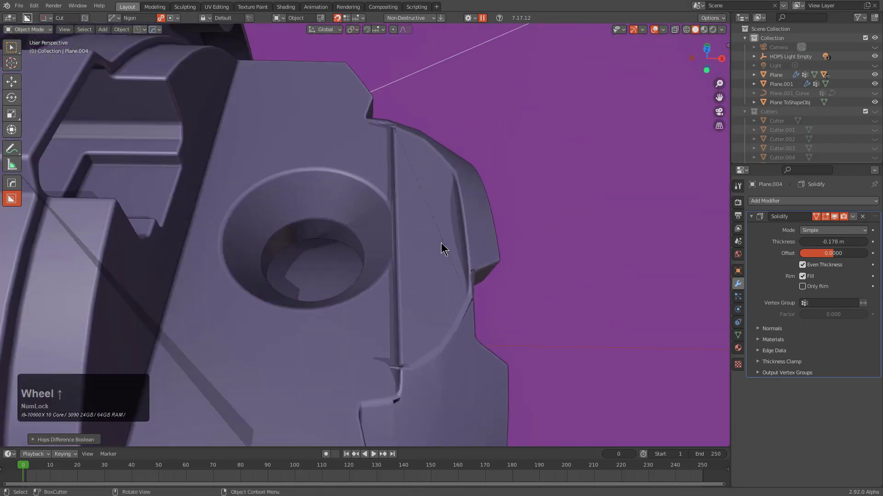
pyautogui.scroll(3, 443, 248)
pyautogui.moveTo(565, 246); pyautogui.dragTo(473, 238, button='middle')
pyautogui.scroll(3, 487, 215)
pyautogui.click(484, 211)
pyautogui.press('q')
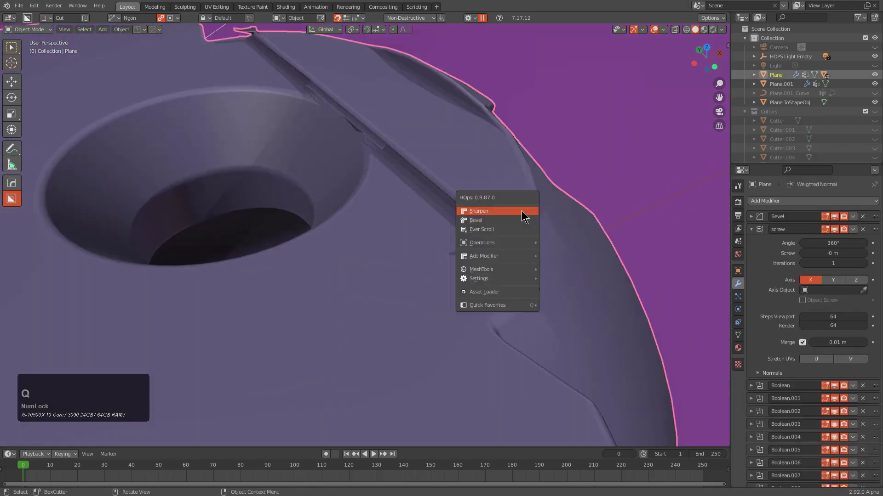
pyautogui.click(504, 229)
pyautogui.scroll(-3, 505, 230)
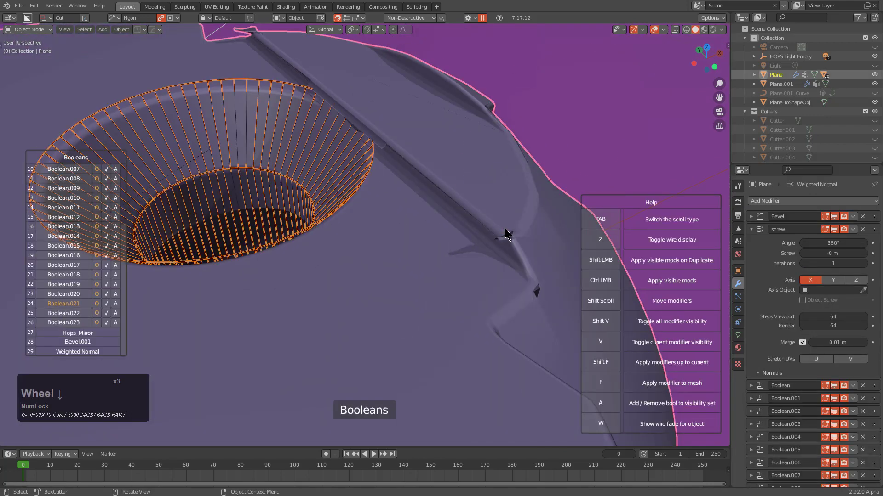
pyautogui.scroll(-1, 506, 233)
pyautogui.click(555, 236)
# Adjust Cutter.021's fit at the rim by scaling it along X and shifting it slightly along Y.
pyautogui.press('g')
pyautogui.press('z')
pyautogui.rightClick(557, 239)
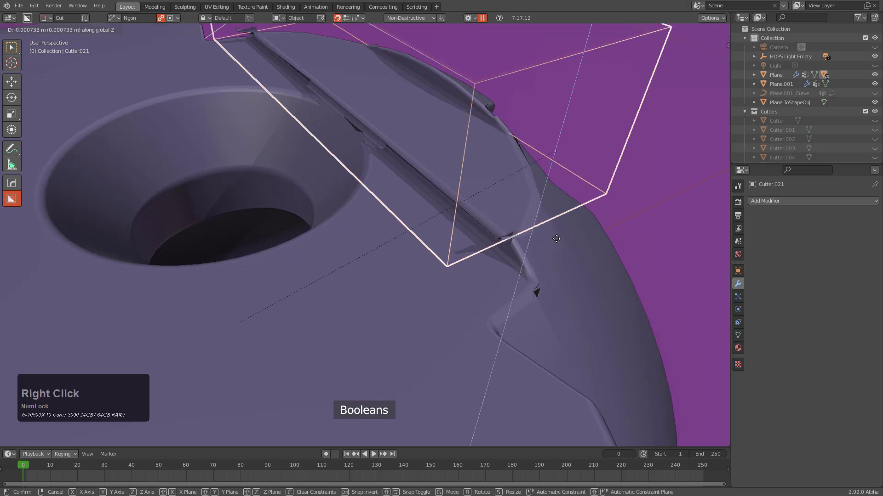
pyautogui.press('s')
pyautogui.press('x')
pyautogui.press('y')
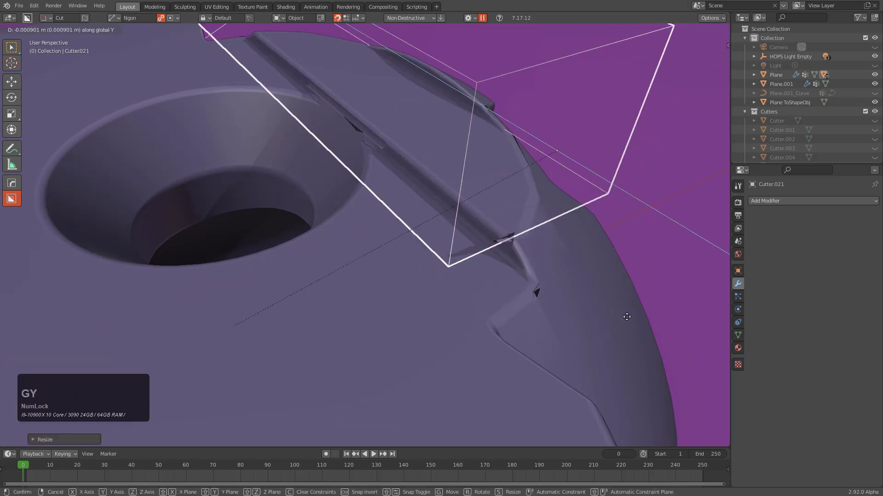
pyautogui.click(586, 279)
# Hide Cutter.021 and select the main body beside the adjusted rim cut.
pyautogui.moveTo(586, 279); pyautogui.dragTo(477, 243, button='middle')
pyautogui.scroll(2, 477, 242)
pyautogui.press('h')
pyautogui.click(439, 231)
pyautogui.scroll(2, 440, 237)
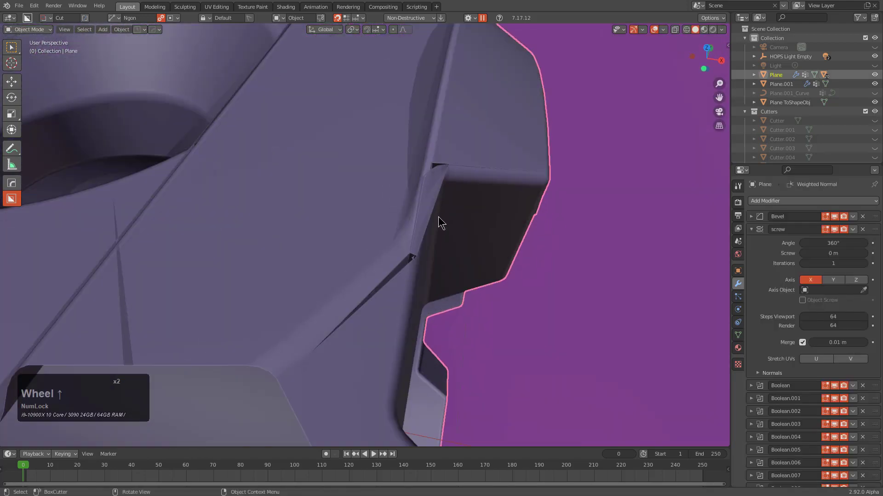
# Cycle through the main body's booleans with Ever Scroll at the notch artifacts and bring up Cutter.018 for editing.
pyautogui.moveTo(438, 221); pyautogui.dragTo(428, 207, button='middle')
pyautogui.press('q')
pyautogui.click(403, 205)
pyautogui.scroll(-4, 405, 213)
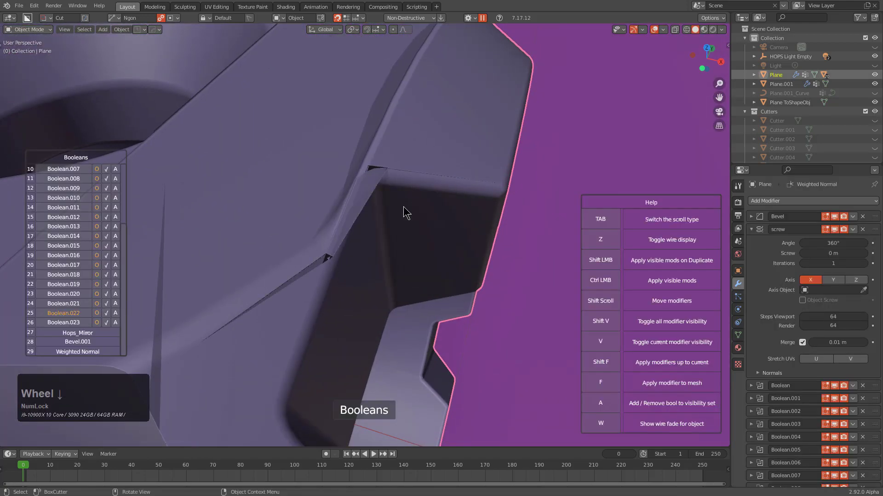
pyautogui.scroll(-1, 406, 212)
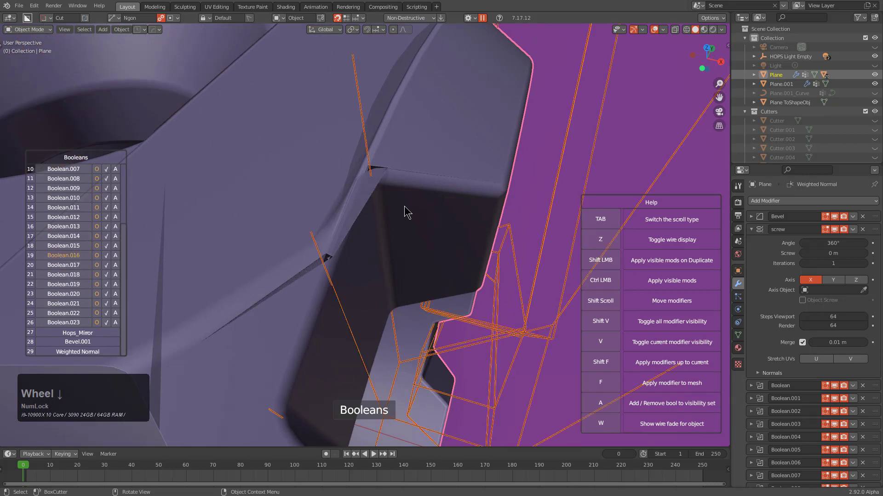
pyautogui.scroll(1, 406, 212)
pyautogui.click(405, 211)
# Move Cutter.018 about 0.017 m along global X to clean up the rim notch.
pyautogui.press('g')
pyautogui.press('x')
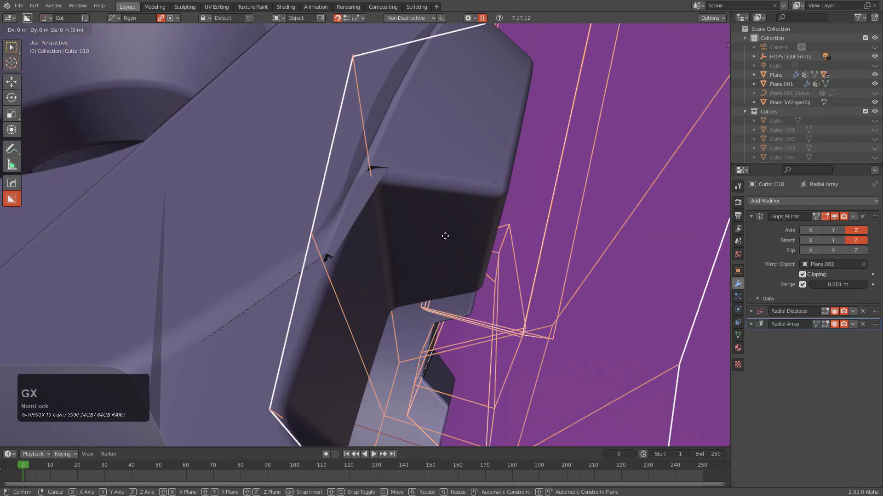
pyautogui.press('y')
pyautogui.press('y')
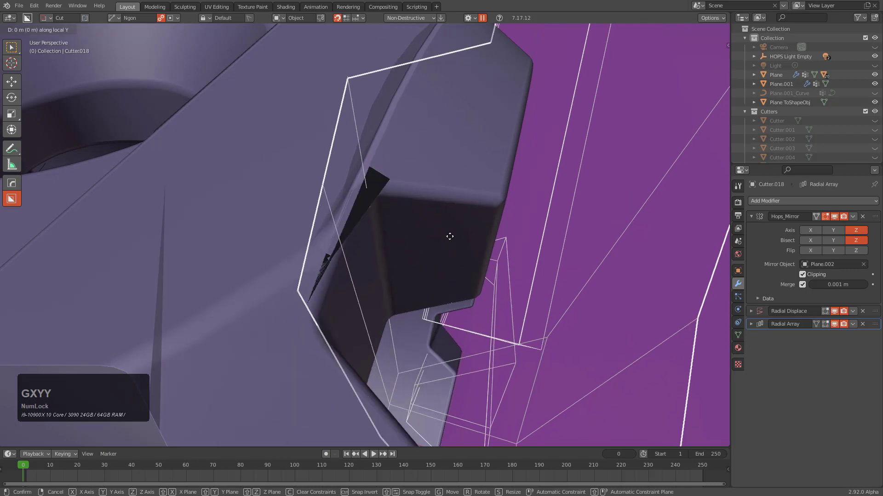
pyautogui.press('x')
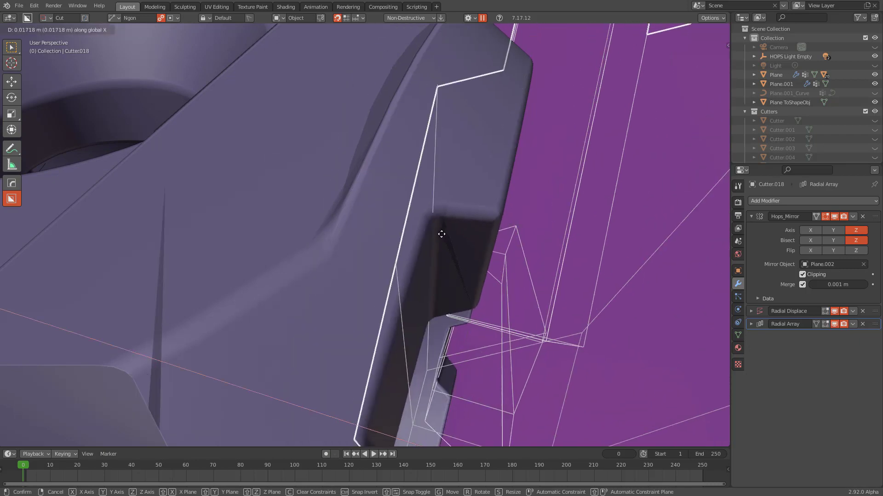
pyautogui.click(441, 234)
# Select the main body at the dark corner artifact beside the flat cut with the round hole.
pyautogui.scroll(-8, 464, 223)
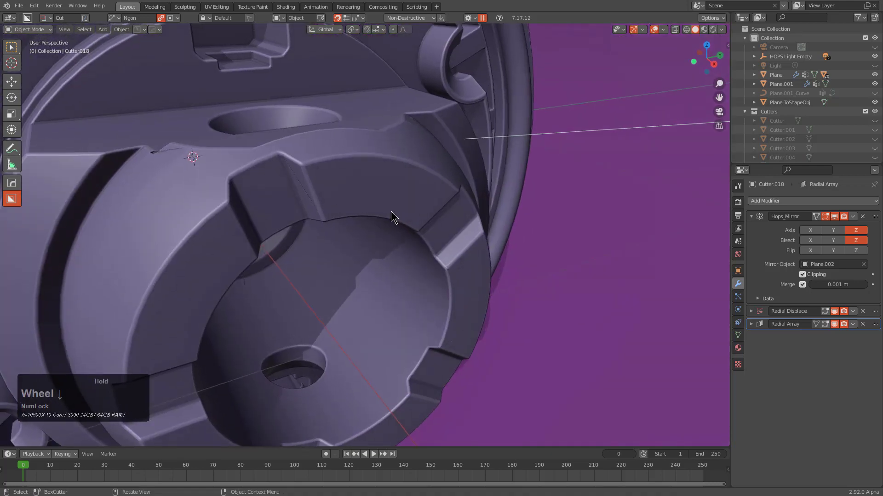
pyautogui.scroll(-3, 391, 211)
pyautogui.moveTo(395, 209); pyautogui.dragTo(417, 200, button='middle')
pyautogui.scroll(5, 381, 244)
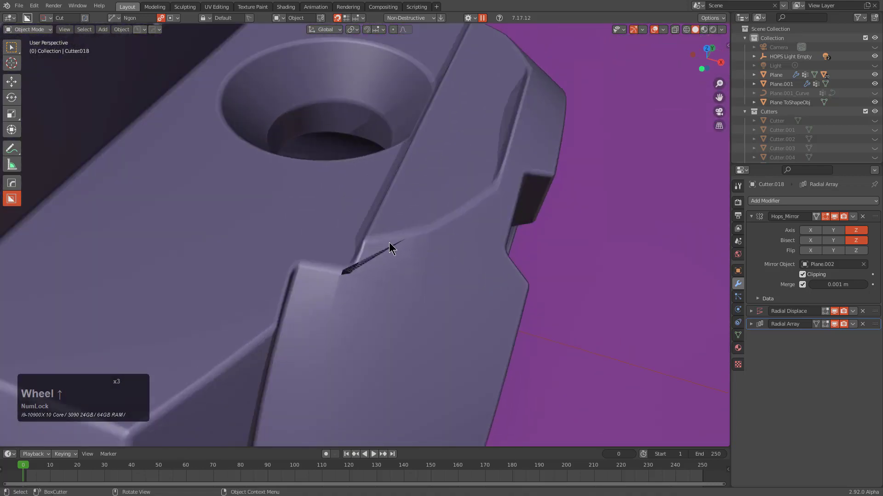
pyautogui.moveTo(525, 234); pyautogui.dragTo(474, 225, button='middle')
pyautogui.scroll(2, 422, 222)
pyautogui.scroll(-3, 429, 227)
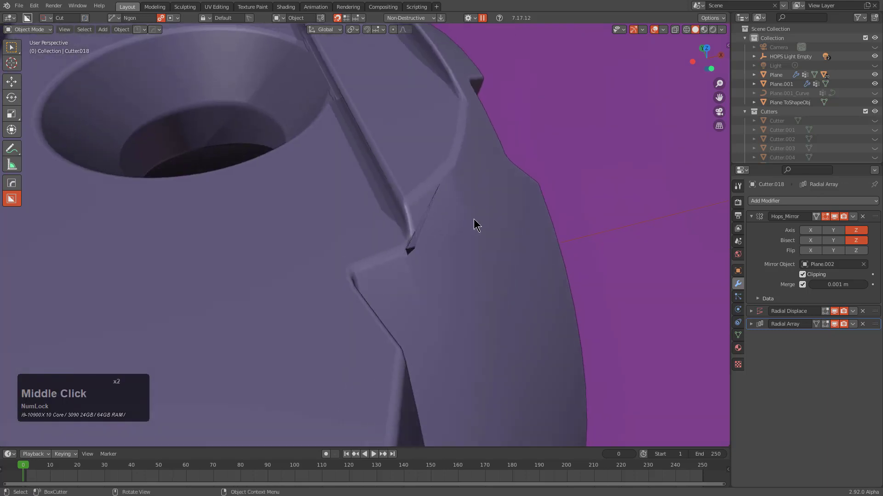
pyautogui.click(474, 220)
pyautogui.press('q')
pyautogui.click(462, 210)
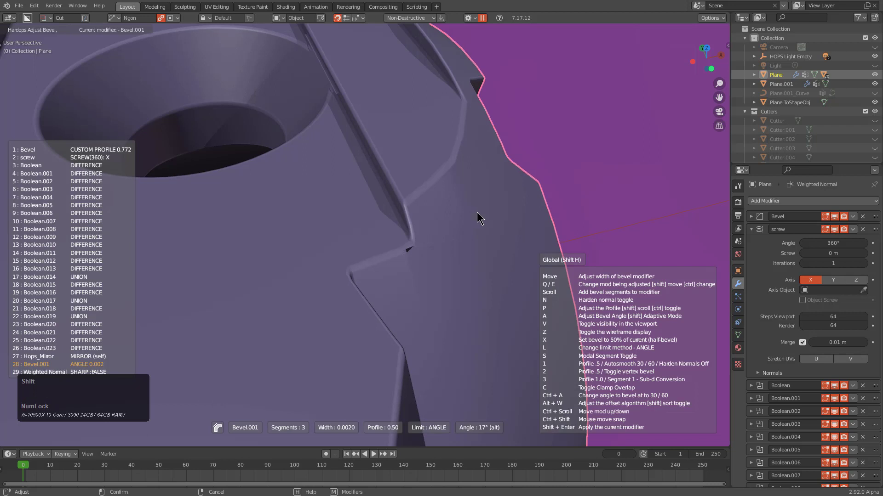
pyautogui.rightClick(475, 215)
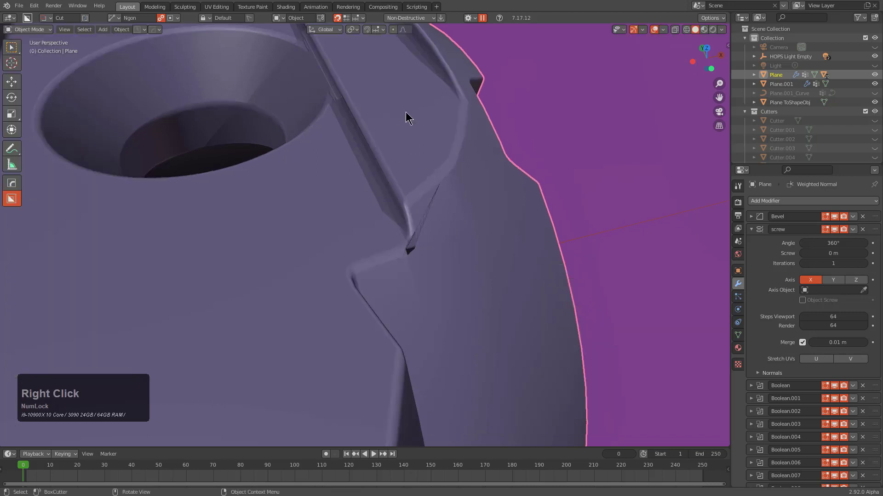
# Add a Weld modifier with a 0.0051 merge threshold to the main body and place it above Bevel.001.
pyautogui.press('q')
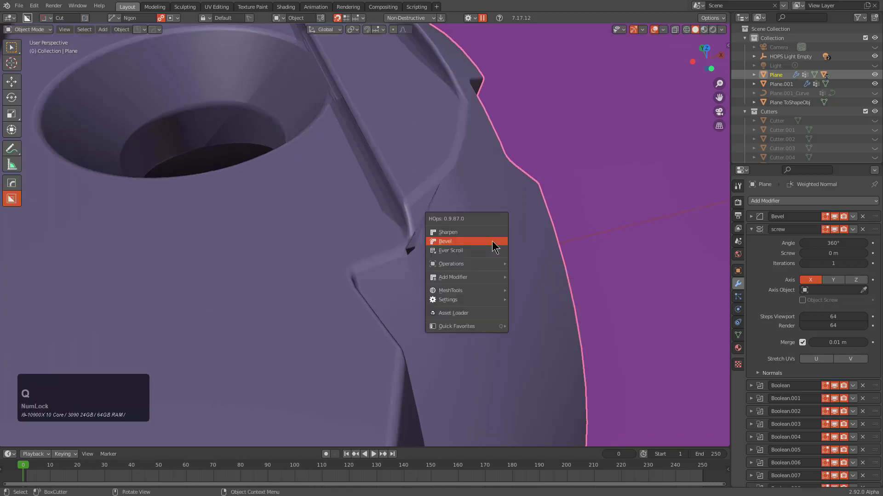
pyautogui.moveTo(495, 276)
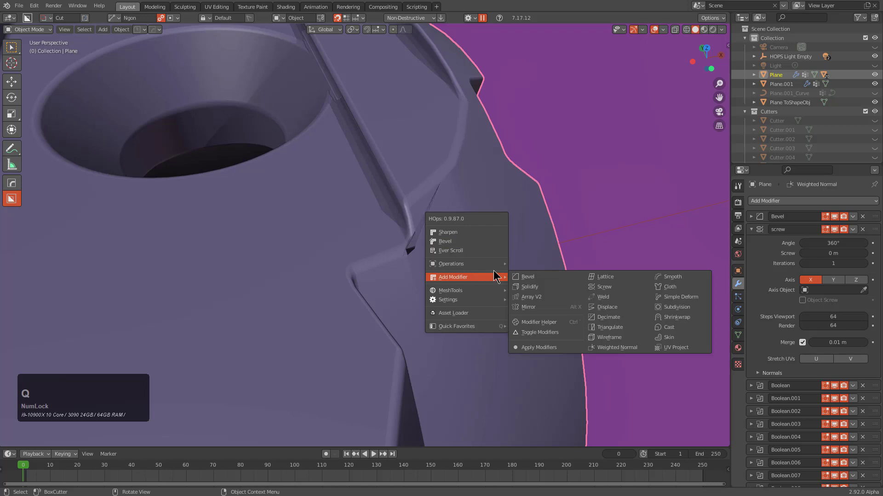
pyautogui.click(612, 297)
pyautogui.scroll(5, 611, 295)
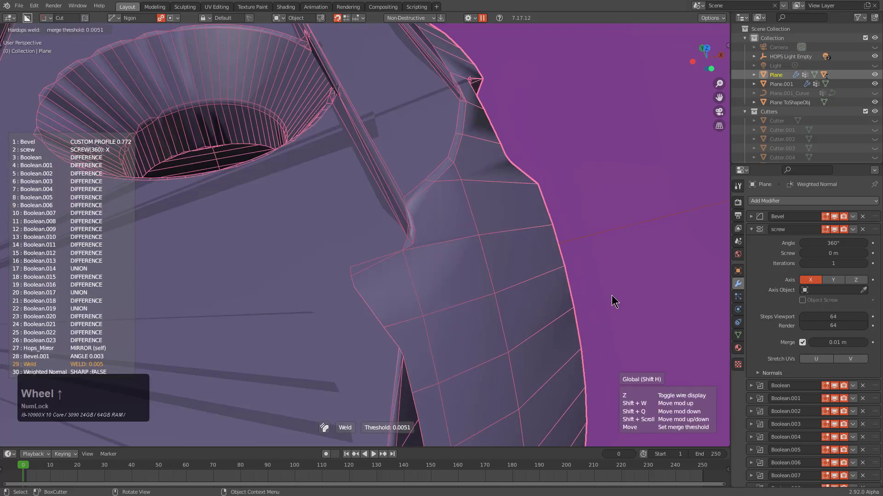
pyautogui.keyDown('shift'); pyautogui.scroll(1, 612, 301); pyautogui.keyUp('shift')
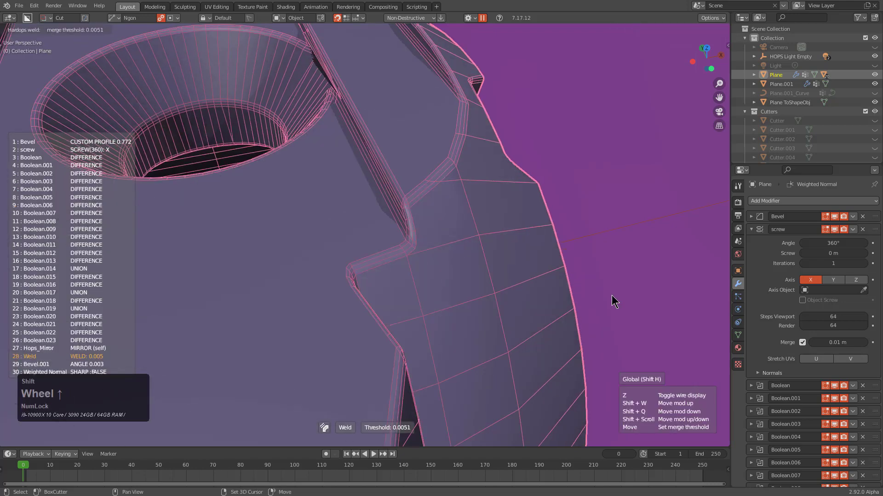
# Deselect everything and examine the welded corner and the front of the whole part for remaining artifacts.
pyautogui.scroll(-4, 575, 267)
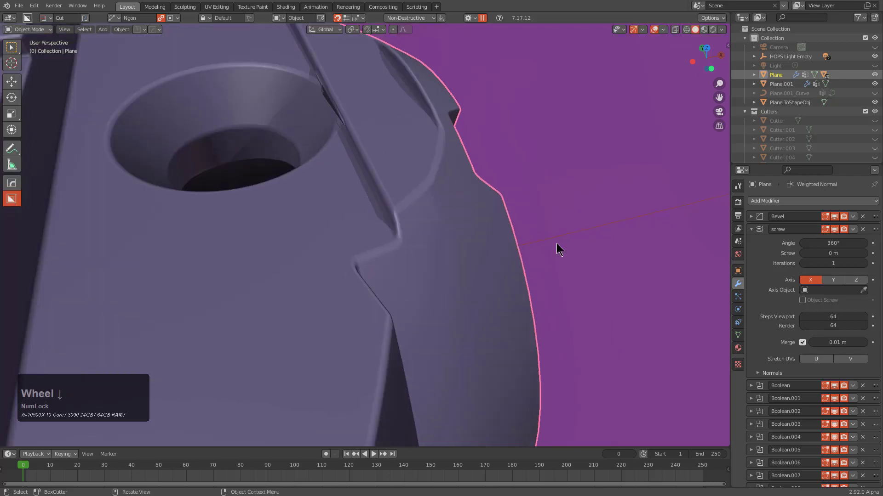
pyautogui.moveTo(550, 246); pyautogui.dragTo(453, 230, button='middle')
pyautogui.scroll(-4, 453, 230)
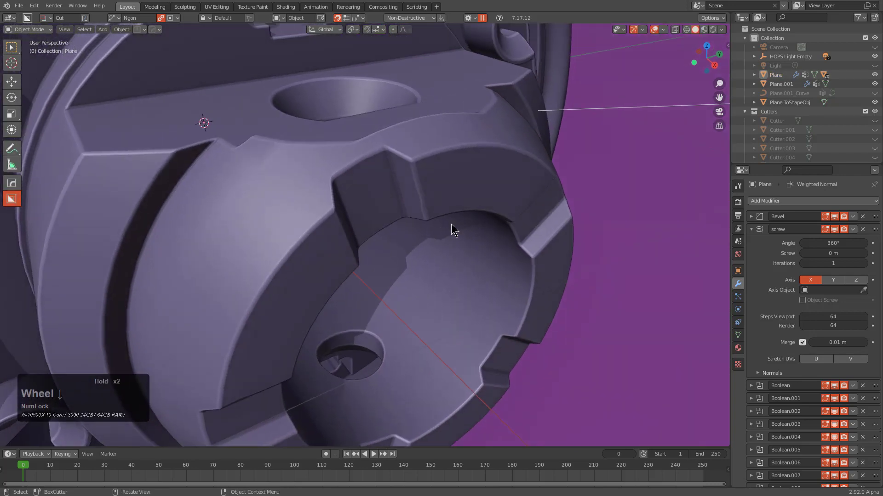
pyautogui.scroll(-1, 420, 210)
pyautogui.moveTo(398, 195)
pyautogui.keyDown('shift'); pyautogui.mouseDown(button='middle')
pyautogui.moveTo(420, 210)
pyautogui.moveTo(401, 206)
pyautogui.mouseUp(button='middle'); pyautogui.keyUp('shift')
pyautogui.hotkey('alt', 'a')
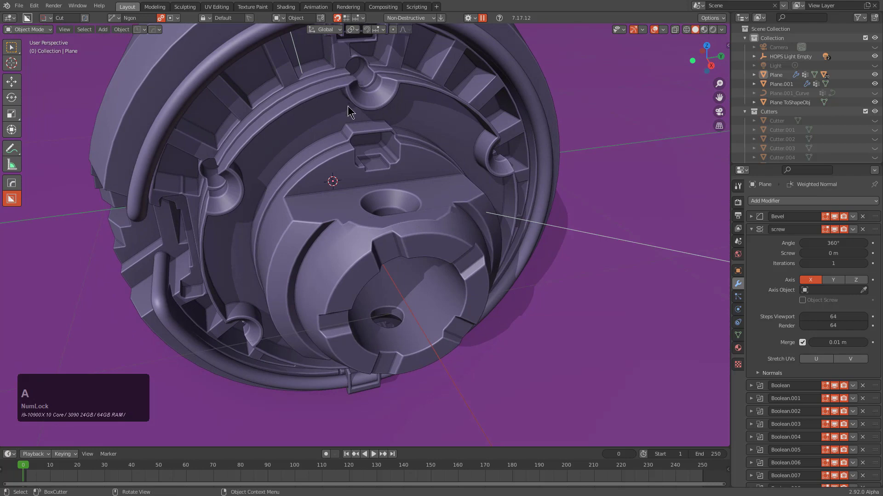
pyautogui.moveTo(348, 106); pyautogui.dragTo(422, 233, button='middle')
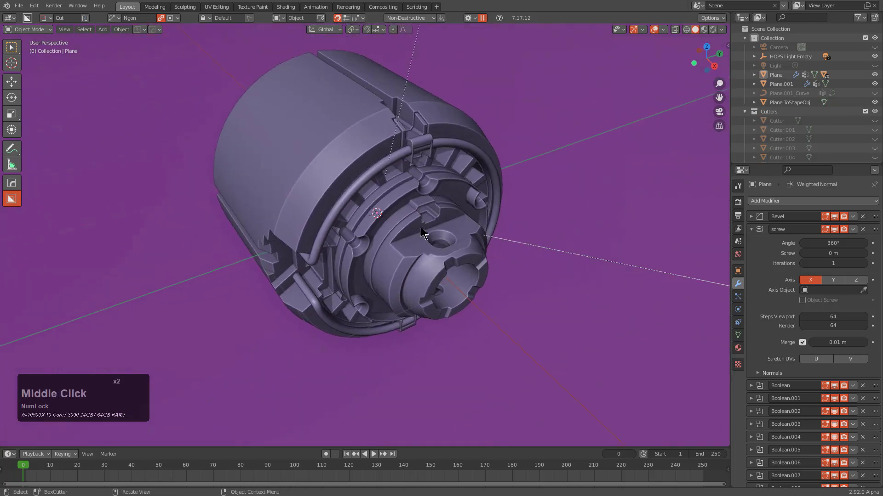
# Collapse the settings of the screw, Hops_Mirror, Weld and Bevel.001 modifiers in the main body's stack.
pyautogui.click(751, 229)
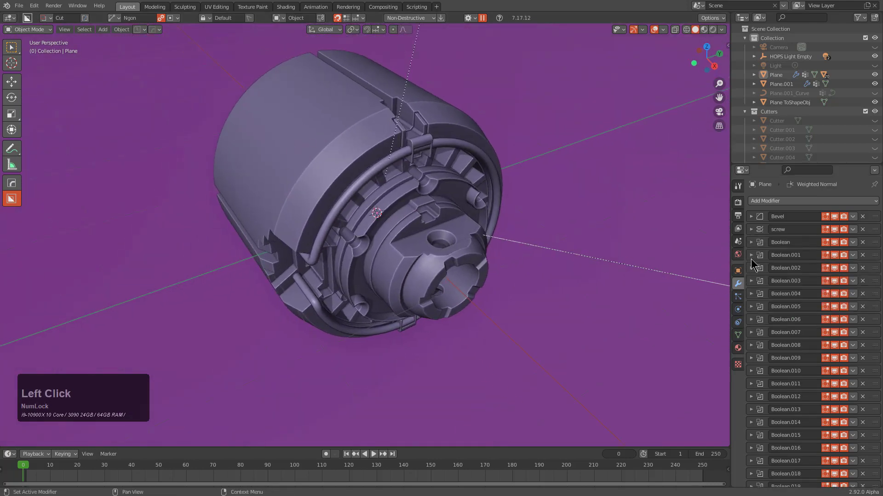
pyautogui.scroll(-10, 771, 370)
pyautogui.click(751, 367)
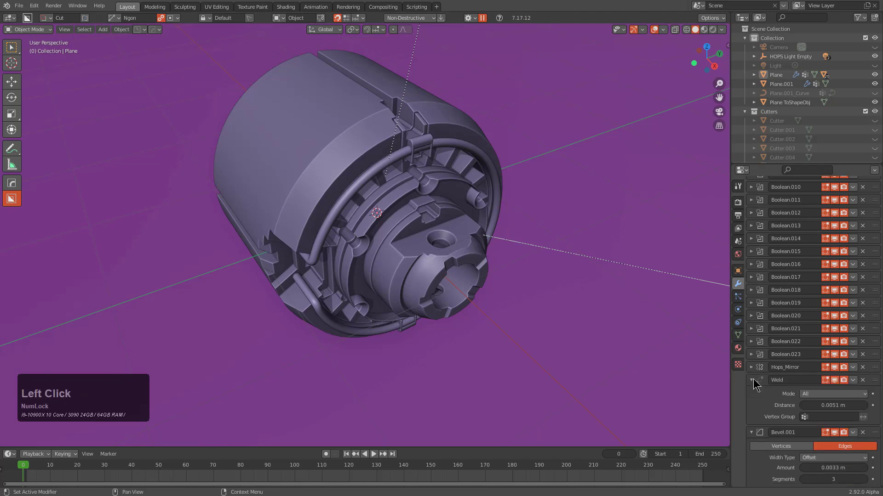
pyautogui.click(751, 380)
pyautogui.scroll(-1, 756, 400)
pyautogui.click(751, 410)
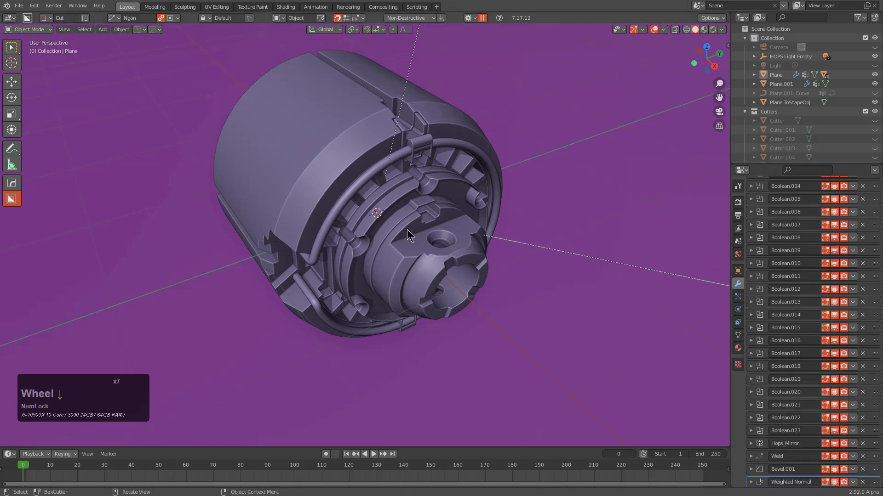
# Frame the whole part in a front three-quarter view and start a screen-region recording around it.
pyautogui.moveTo(396, 198); pyautogui.dragTo(365, 190, button='middle')
pyautogui.moveTo(370, 282); pyautogui.dragTo(442, 253, button='middle')
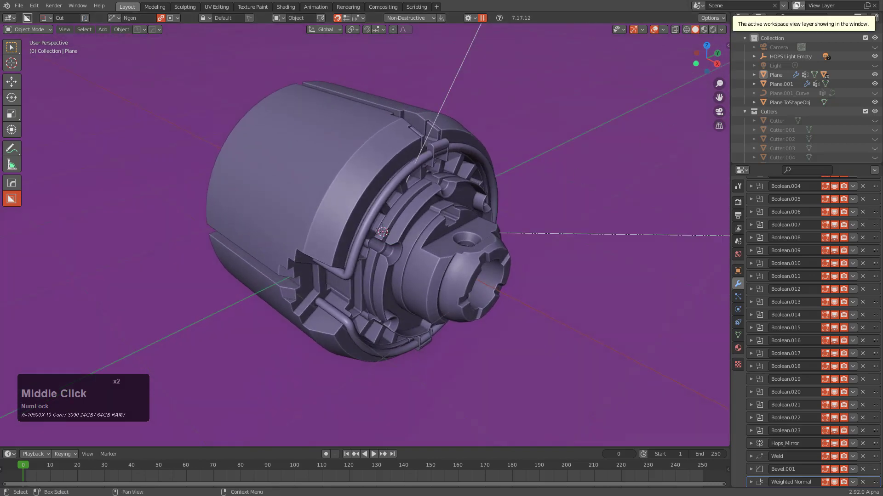
pyautogui.scroll(3, 395, 195)
pyautogui.moveTo(390, 199); pyautogui.dragTo(396, 195, button='middle')
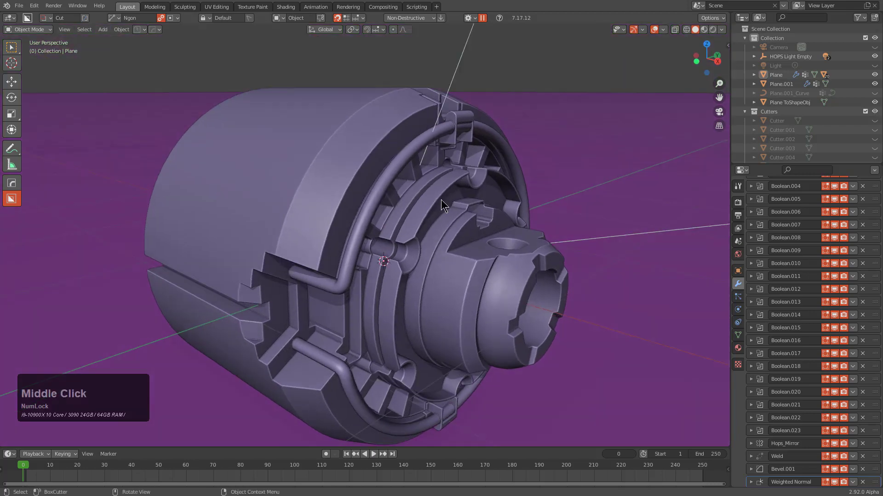
pyautogui.scroll(-2, 446, 211)
pyautogui.moveTo(454, 226); pyautogui.dragTo(561, 263, button='middle')
pyautogui.press('F2')
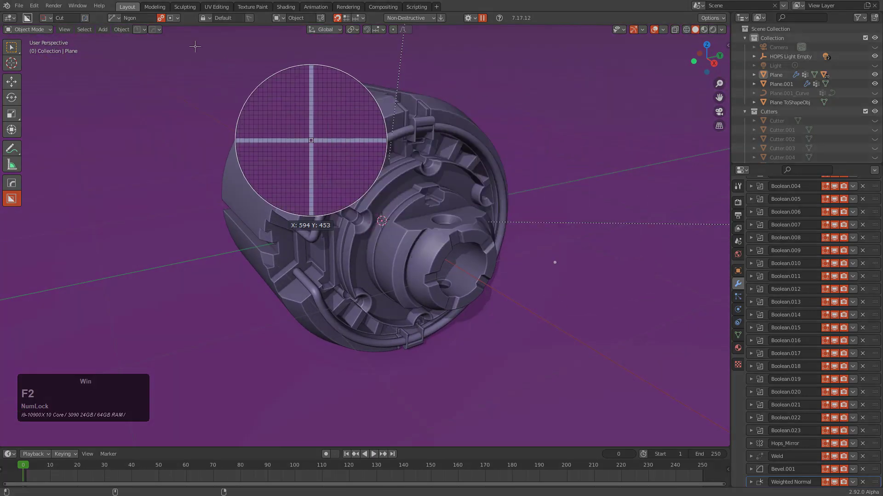
pyautogui.moveTo(187, 45); pyautogui.dragTo(566, 386)
# Record the main body's modifier stack being stepped through with Ever Scroll up to Weighted Normal, and stop the recording.
pyautogui.click(536, 290)
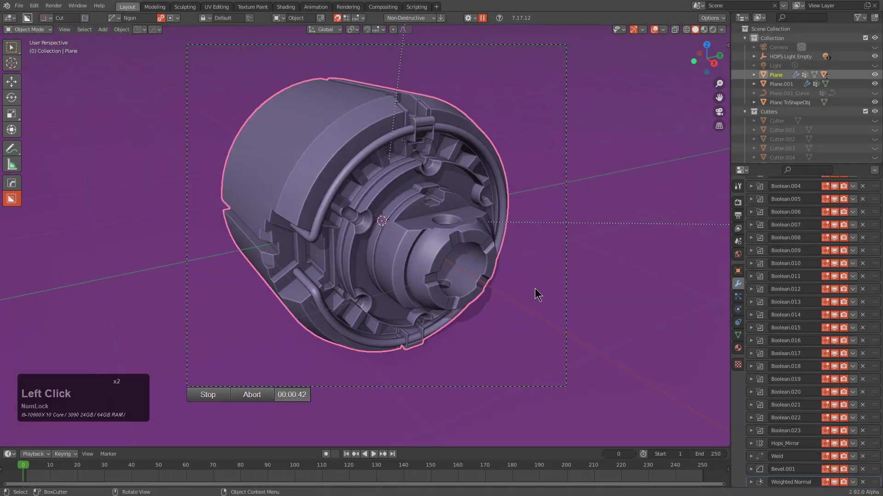
pyautogui.hotkey('shift', 'q')
pyautogui.click(514, 262)
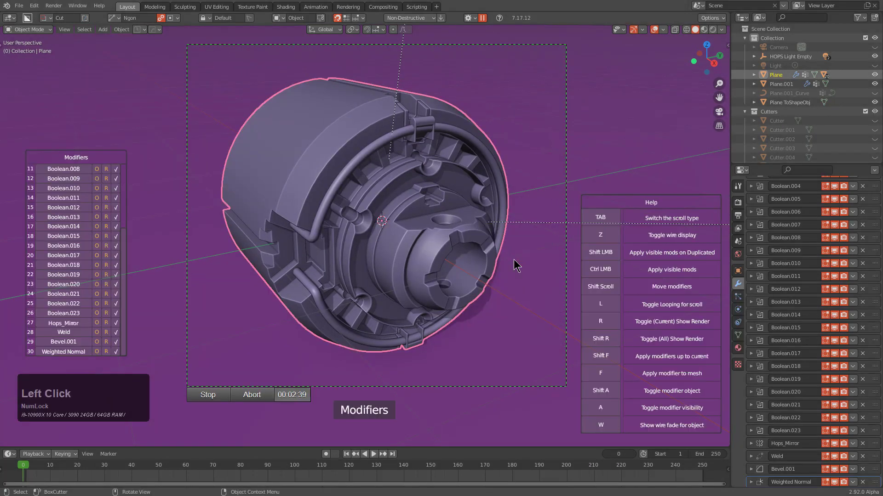
pyautogui.scroll(3, 516, 265)
pyautogui.scroll(3, 516, 266)
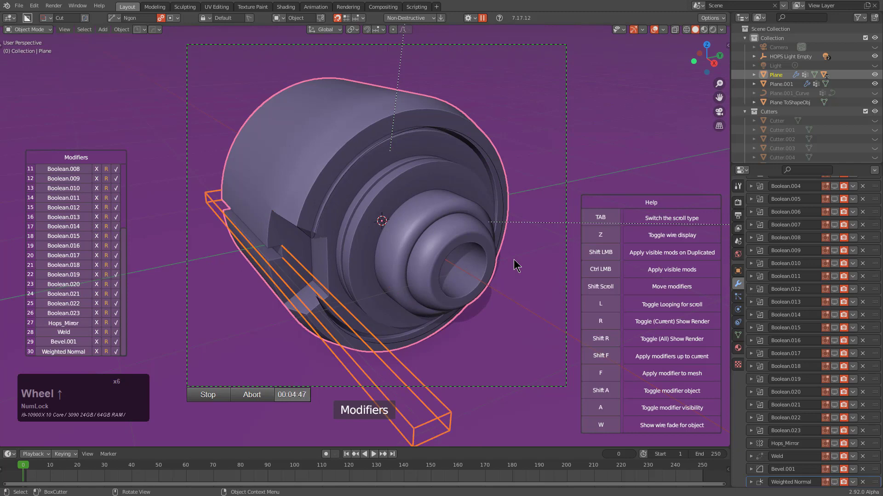
pyautogui.scroll(4, 516, 266)
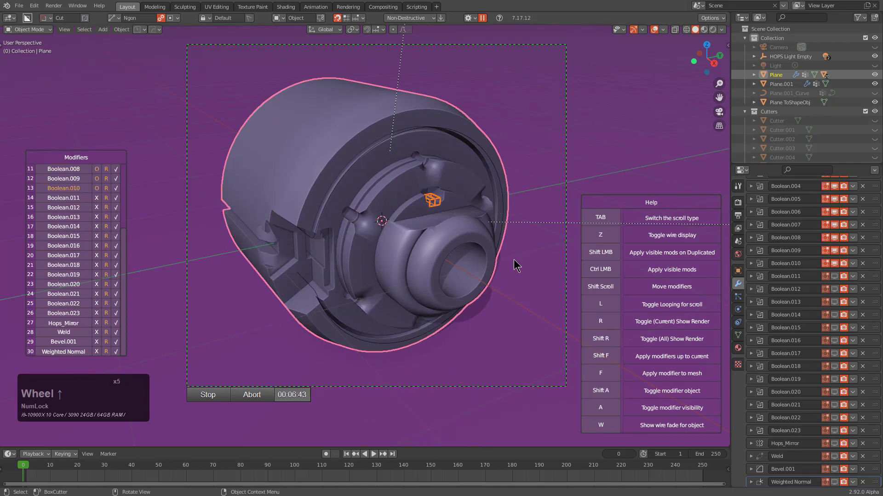
pyautogui.scroll(10, 515, 266)
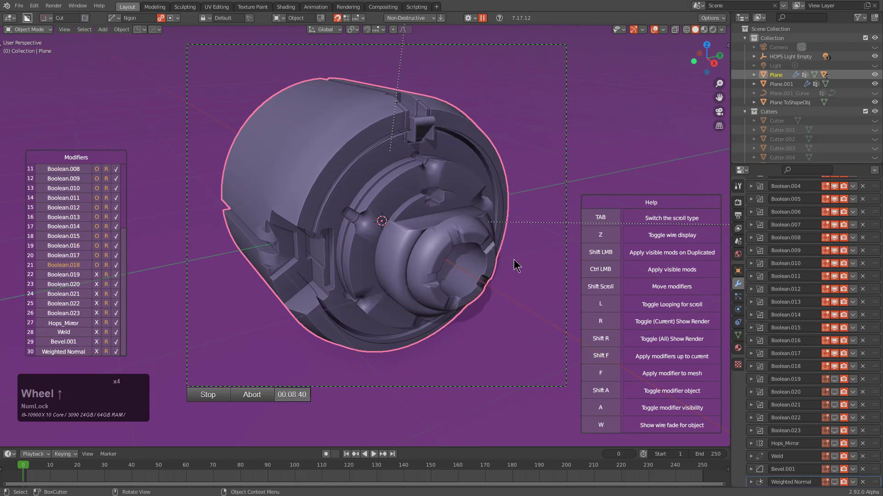
pyautogui.scroll(4, 516, 266)
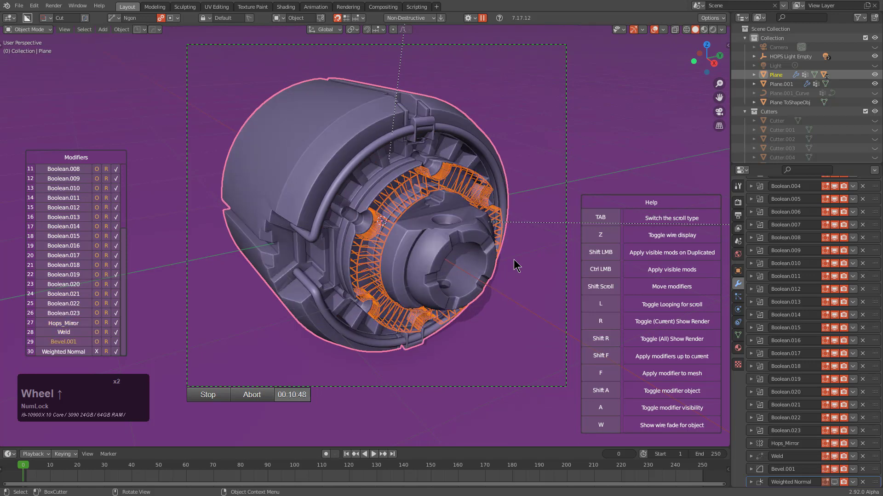
pyautogui.scroll(2, 516, 266)
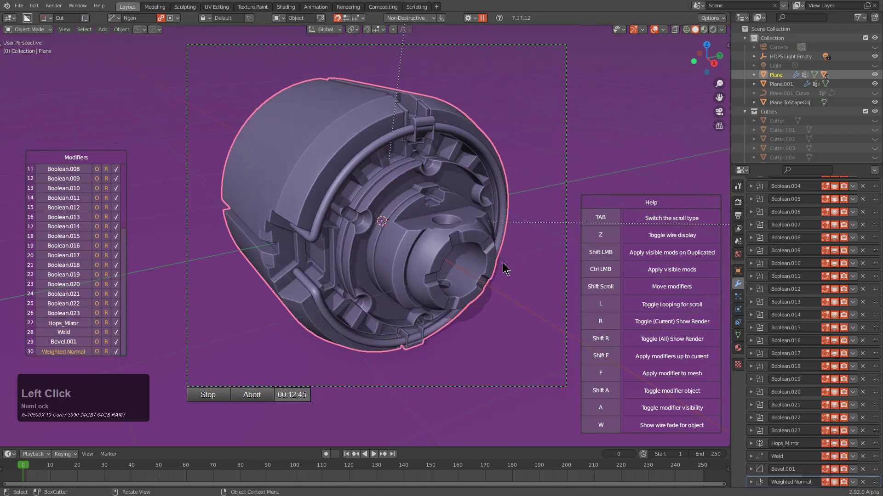
pyautogui.click(208, 395)
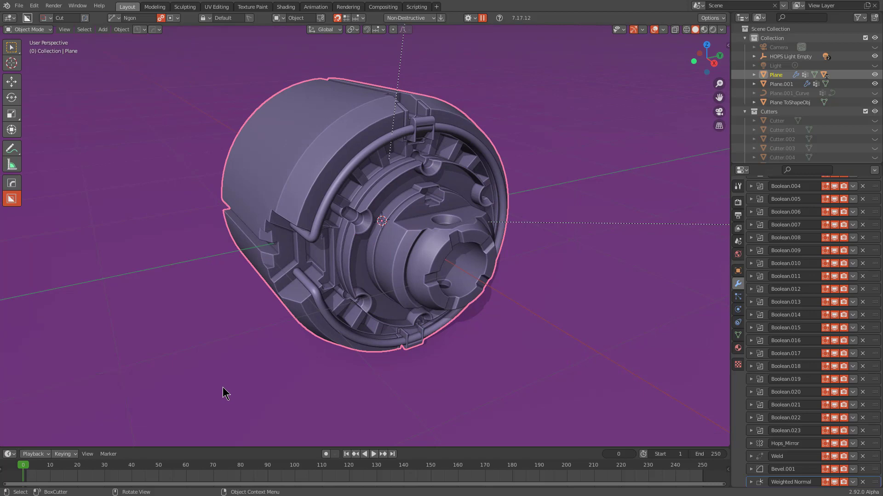
# Switch the viewport to Material Preview shading and view the part from its side.
pyautogui.moveTo(286, 307); pyautogui.dragTo(368, 271, button='middle')
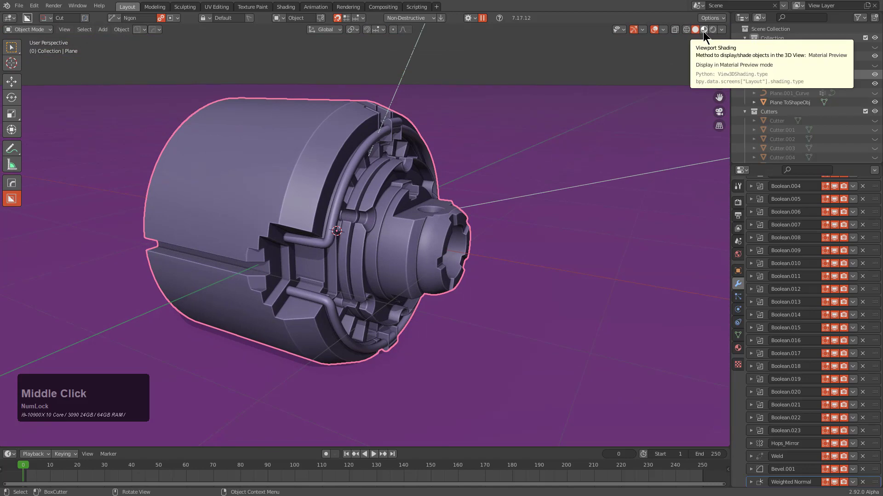
pyautogui.click(704, 30)
pyautogui.moveTo(496, 131)
pyautogui.mouseDown(button='middle')
pyautogui.moveTo(466, 150)
pyautogui.moveTo(503, 201)
pyautogui.moveTo(406, 209)
pyautogui.mouseUp(button='middle')
# Slice the chamfered front band off the main body in top view with a BoxCutter box about 0.25 by 2.26.
pyautogui.click(406, 209)
pyautogui.press('KP_4')
pyautogui.press('KP_7')
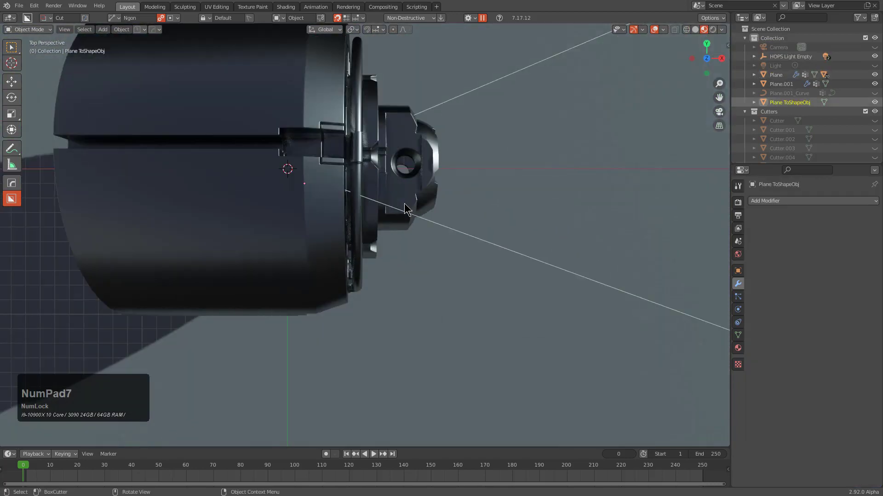
pyautogui.press('KP_5')
pyautogui.click(403, 185)
pyautogui.keyDown('shift'); pyautogui.moveTo(404, 185); pyautogui.dragTo(505, 238, button='middle'); pyautogui.keyUp('shift')
pyautogui.press('d')
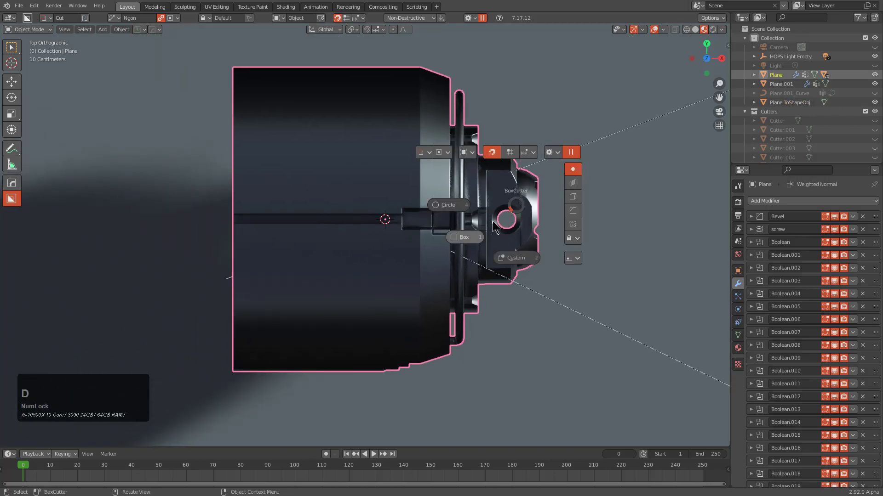
pyautogui.click(479, 236)
pyautogui.moveTo(465, 257)
pyautogui.mouseDown()
pyautogui.moveTo(475, 315)
pyautogui.moveTo(469, 396)
pyautogui.moveTo(454, 396)
pyautogui.mouseUp()
pyautogui.press('x')
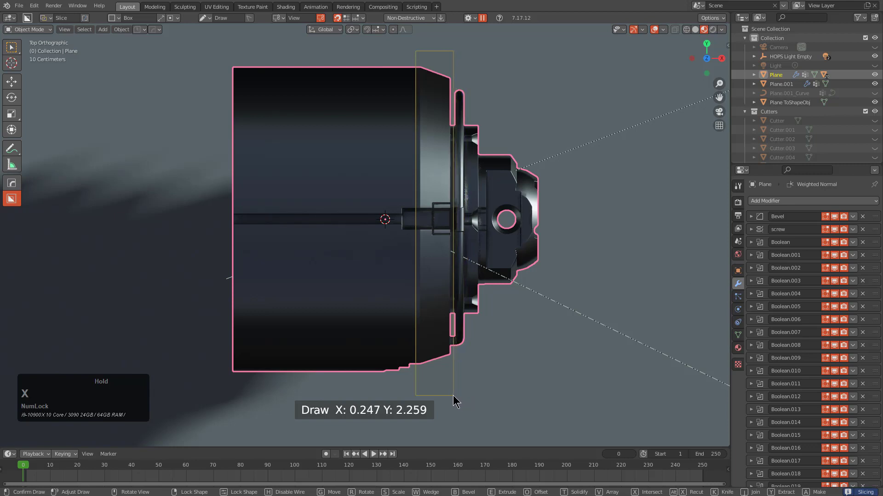
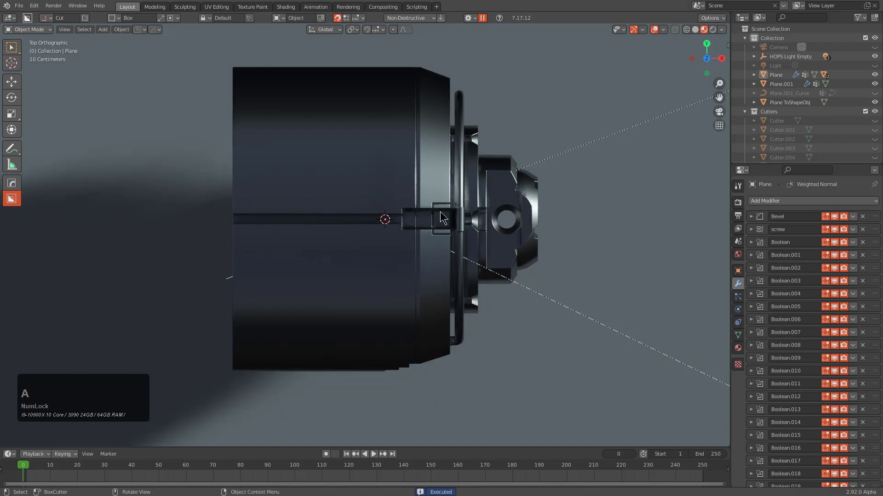
# Give the sliced front band a new blank material using Material Scroll.
pyautogui.moveTo(455, 401); pyautogui.dragTo(441, 244, button='middle')
pyautogui.scroll(2, 441, 244)
pyautogui.press('m')
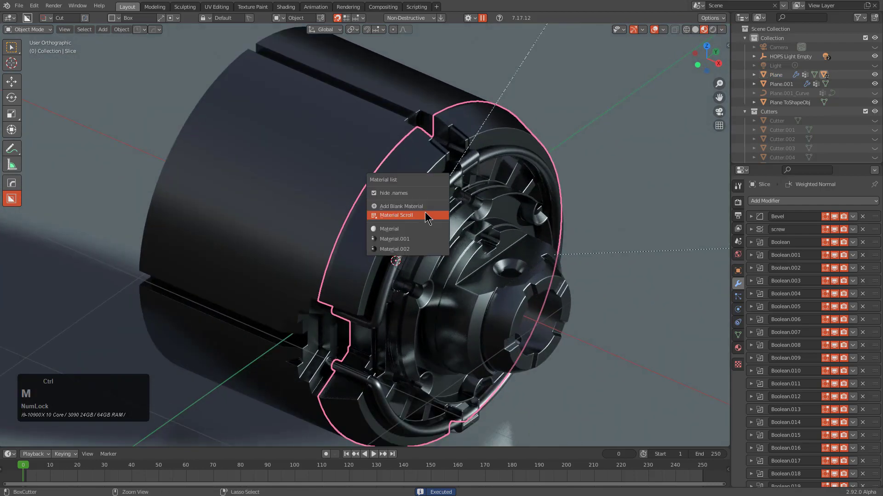
pyautogui.click(428, 216)
pyautogui.scroll(1, 436, 220)
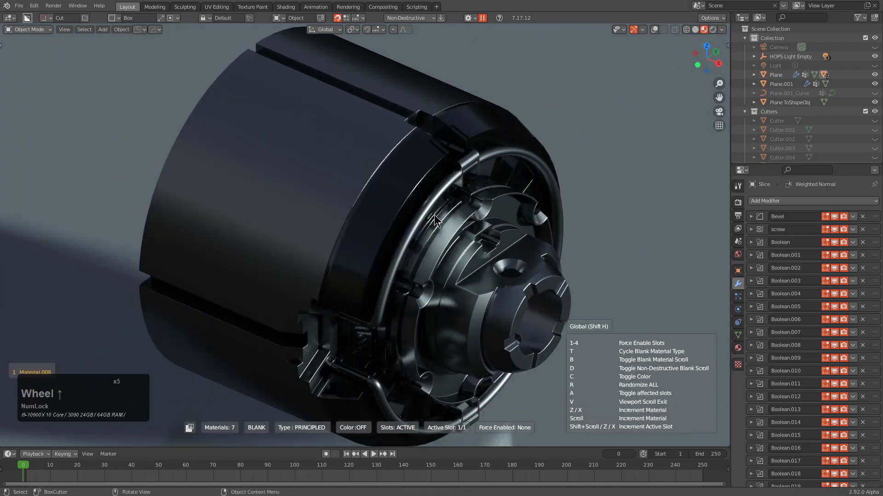
pyautogui.scroll(1, 435, 221)
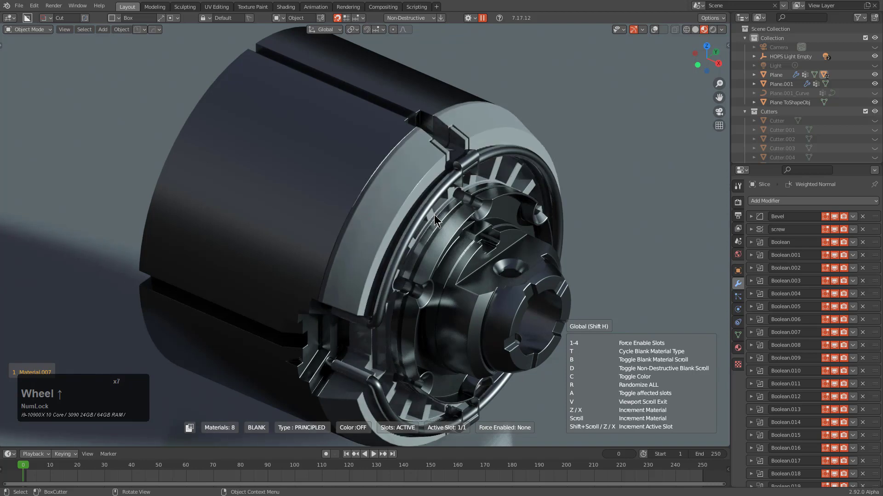
pyautogui.scroll(1, 435, 220)
pyautogui.click(434, 215)
# Deselect everything, reset the 3D cursor to the world origin, and frame the part in front view.
pyautogui.hotkey('alt', 'a')
pyautogui.scroll(-1, 337, 205)
pyautogui.click(340, 210)
pyautogui.moveTo(339, 211); pyautogui.dragTo(317, 184, button='middle')
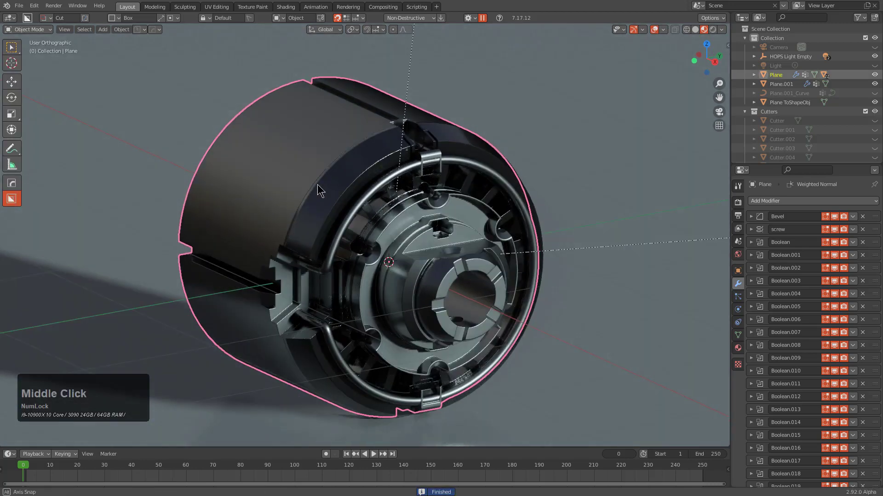
pyautogui.press('KP_1')
pyautogui.scroll(-1, 394, 218)
pyautogui.moveTo(405, 240); pyautogui.dragTo(415, 217, button='middle')
pyautogui.hotkey('alt', 'a')
pyautogui.hotkey('shift', 'c')
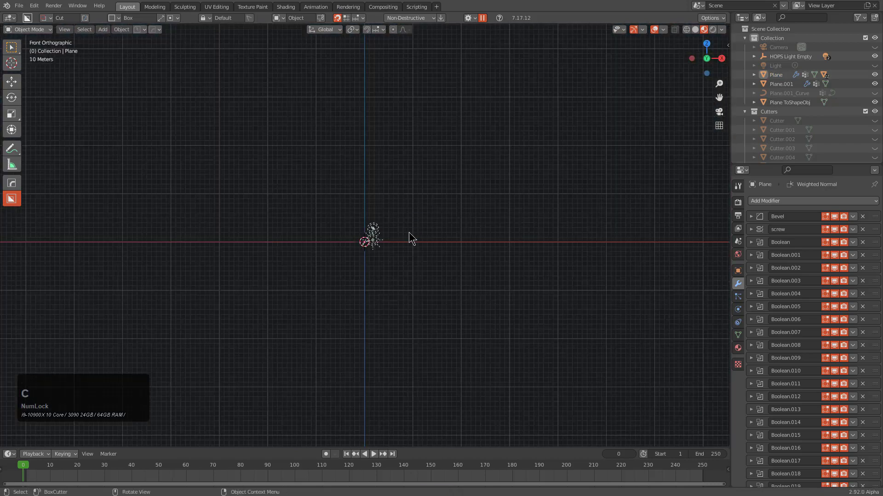
pyautogui.scroll(5, 423, 281)
pyautogui.keyDown('shift'); pyautogui.moveTo(423, 280); pyautogui.dragTo(426, 183, button='middle'); pyautogui.keyUp('shift')
pyautogui.scroll(3, 460, 229)
pyautogui.keyDown('shift'); pyautogui.moveTo(430, 117); pyautogui.dragTo(437, 220, button='middle'); pyautogui.keyUp('shift')
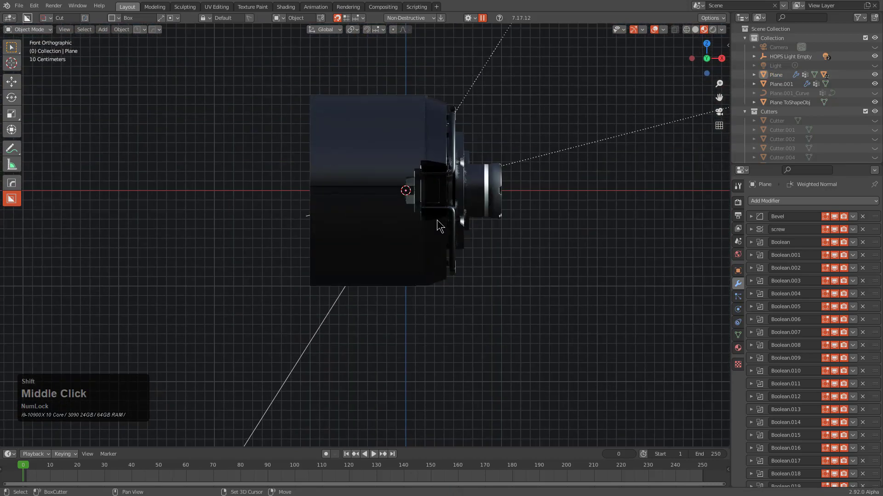
pyautogui.hotkey('shift', 'c')
pyautogui.scroll(16, 428, 239)
pyautogui.moveTo(415, 266); pyautogui.dragTo(430, 162, button='middle')
pyautogui.scroll(6, 432, 164)
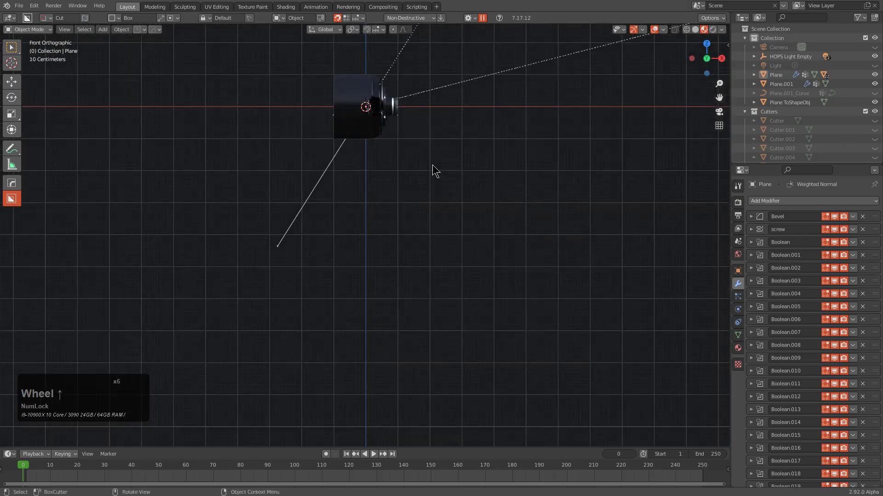
pyautogui.keyDown('shift'); pyautogui.moveTo(407, 111); pyautogui.dragTo(427, 189, button='middle'); pyautogui.keyUp('shift')
pyautogui.scroll(6, 441, 180)
pyautogui.keyDown('shift'); pyautogui.moveTo(514, 94); pyautogui.dragTo(482, 198, button='middle'); pyautogui.keyUp('shift')
# Add a sphere empty at the 3D cursor and move it along X to about -0.889 m.
pyautogui.hotkey('shift', 'a')
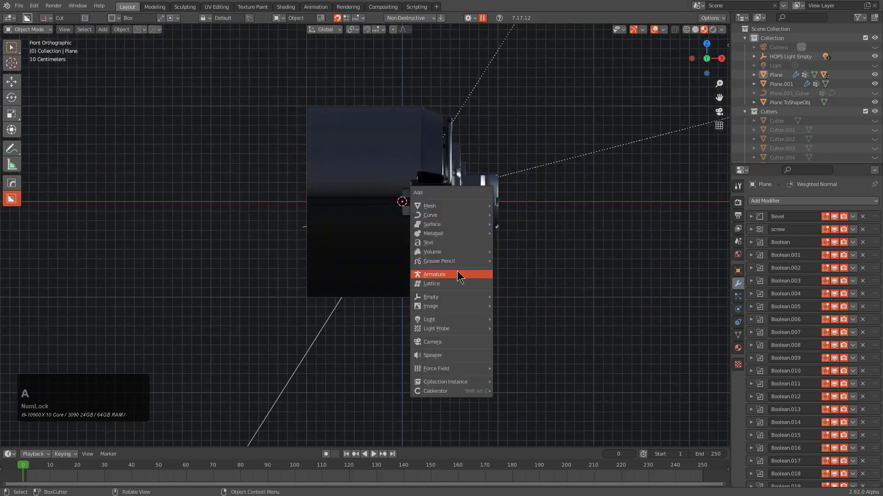
pyautogui.click(481, 297)
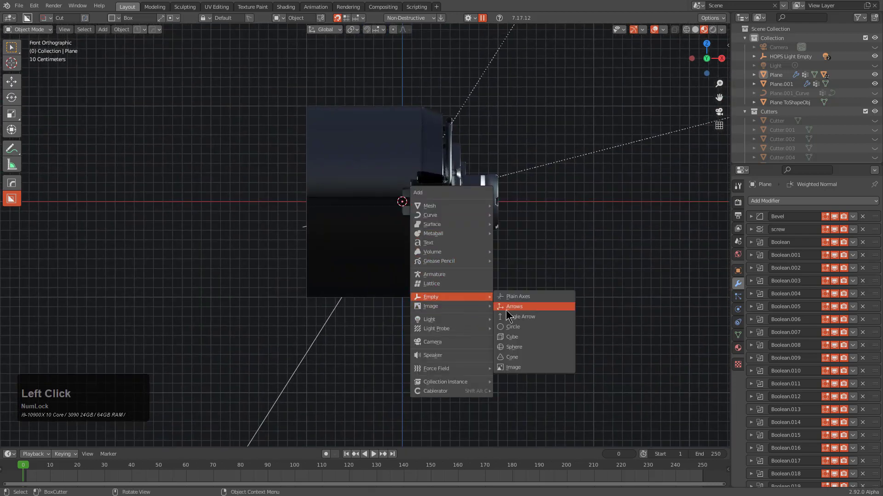
pyautogui.click(514, 347)
pyautogui.rightClick(449, 203)
pyautogui.click(449, 203)
pyautogui.press('g')
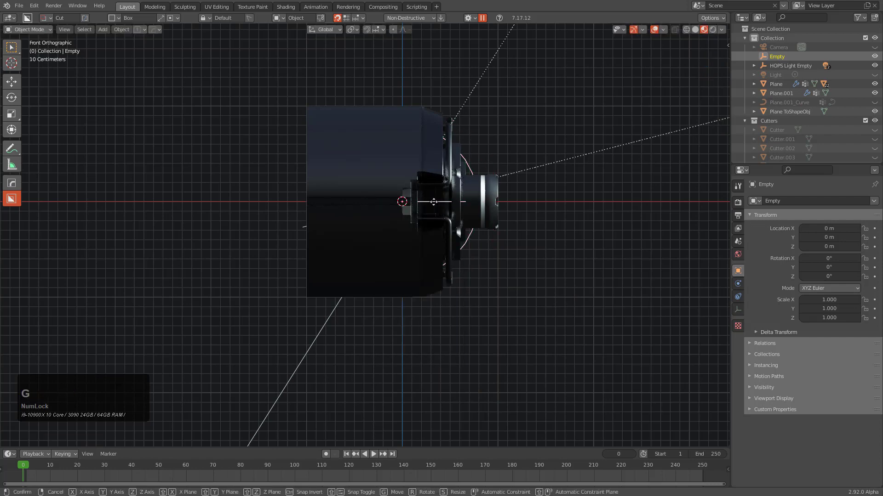
pyautogui.press('x')
pyautogui.click(353, 199)
# Mirror the main body and the sliced front band along X across the sphere empty with a mirror modifier.
pyautogui.moveTo(352, 199); pyautogui.dragTo(394, 230, button='middle')
pyautogui.click(429, 191)
pyautogui.keyDown('shift'); pyautogui.click(450, 192); pyautogui.keyUp('shift')
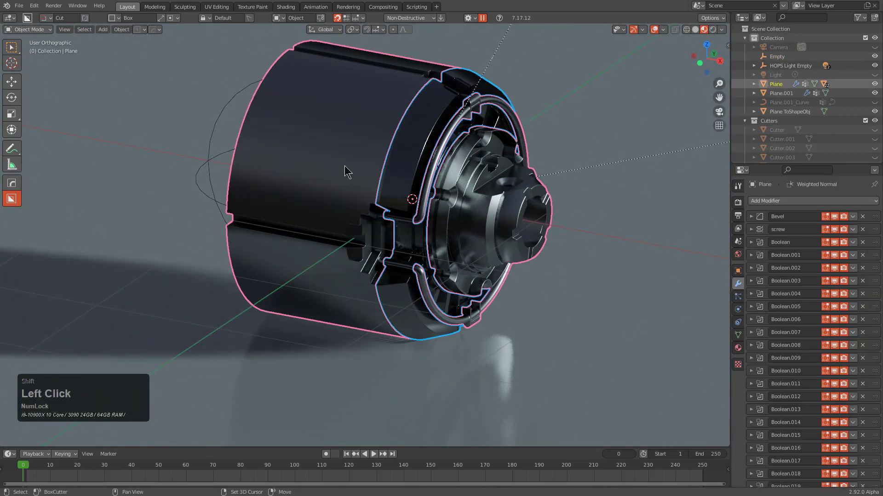
pyautogui.moveTo(238, 174); pyautogui.dragTo(230, 153, button='middle')
pyautogui.keyDown('shift'); pyautogui.click(291, 142); pyautogui.keyUp('shift')
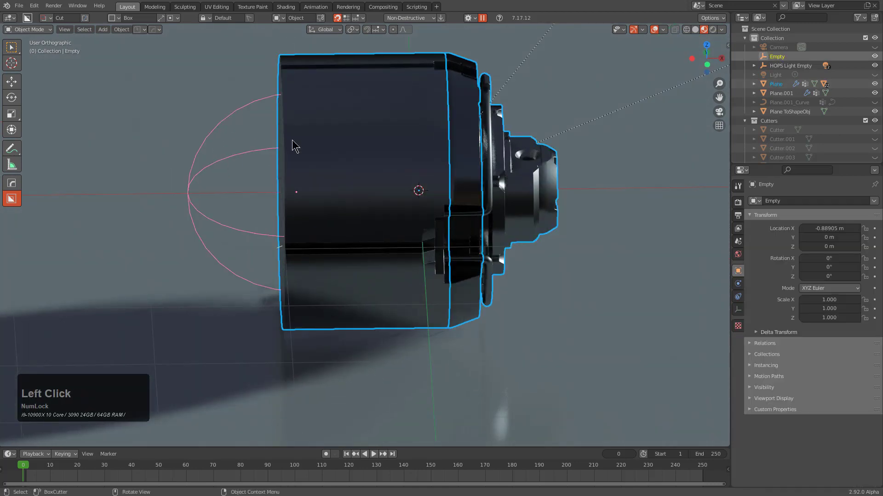
pyautogui.press('x')
pyautogui.click(375, 193)
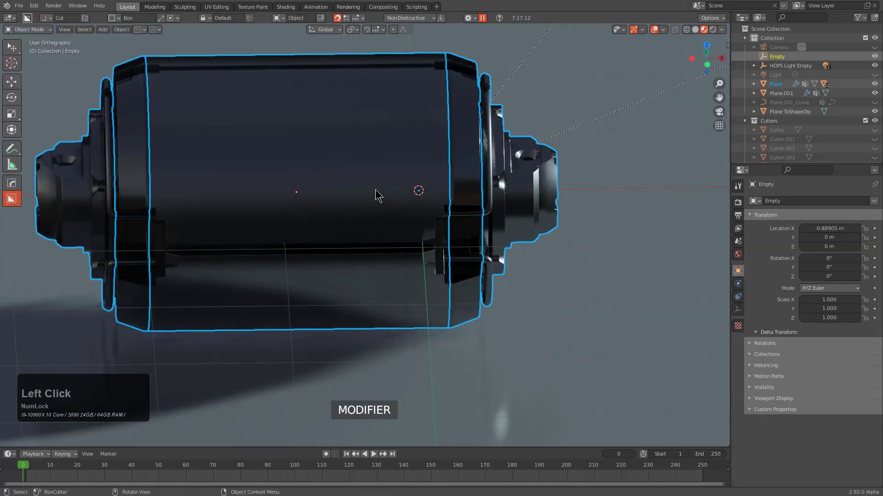
# Clear the selection and switch the viewport to Solid shading.
pyautogui.hotkey('alt', 'a')
pyautogui.moveTo(349, 209)
pyautogui.mouseDown(button='middle')
pyautogui.moveTo(400, 191)
pyautogui.moveTo(330, 198)
pyautogui.moveTo(340, 211)
pyautogui.mouseUp(button='middle')
pyautogui.hotkey('alt', 'z')
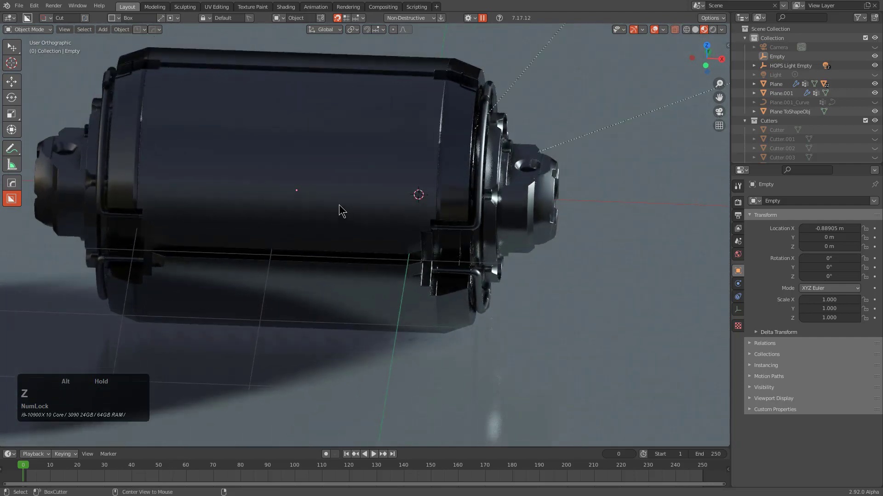
pyautogui.click(695, 30)
pyautogui.hotkey('alt', 'z')
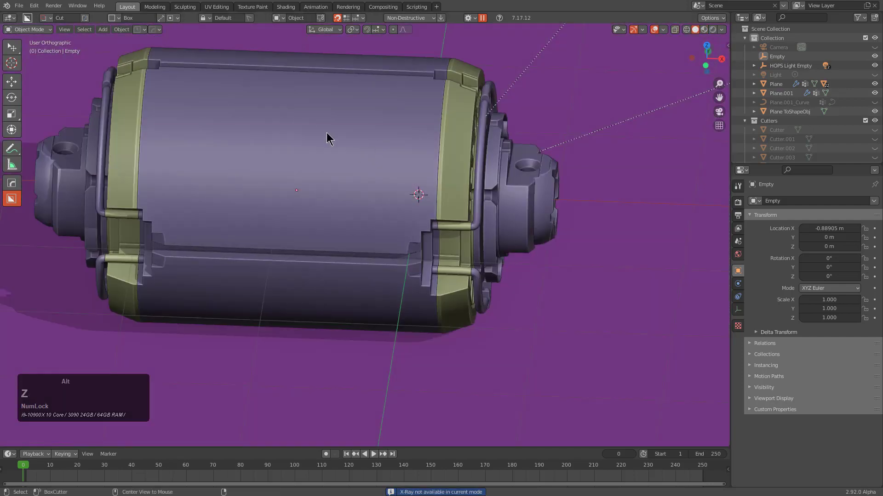
# Select the mirror empty with the help of X-ray, move it along X to about -0.37 m, and hide it.
pyautogui.hotkey('alt', 'z')
pyautogui.click(292, 134)
pyautogui.click(292, 134)
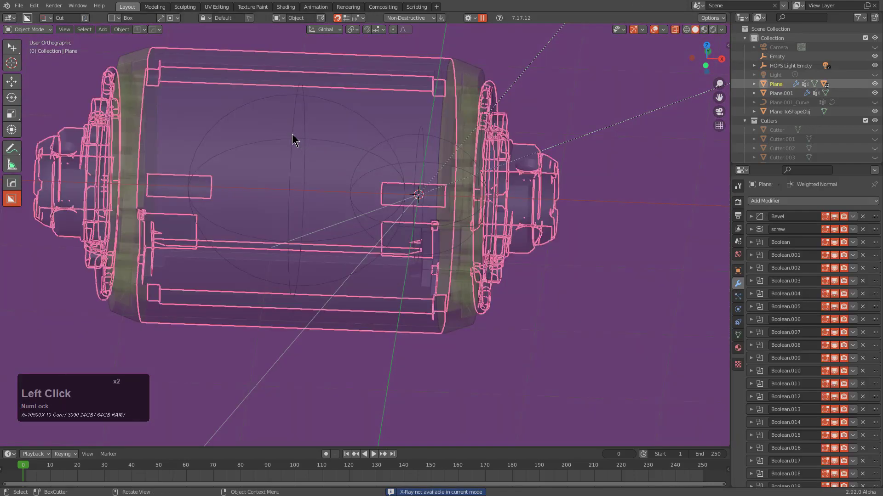
pyautogui.hotkey('alt', 'z')
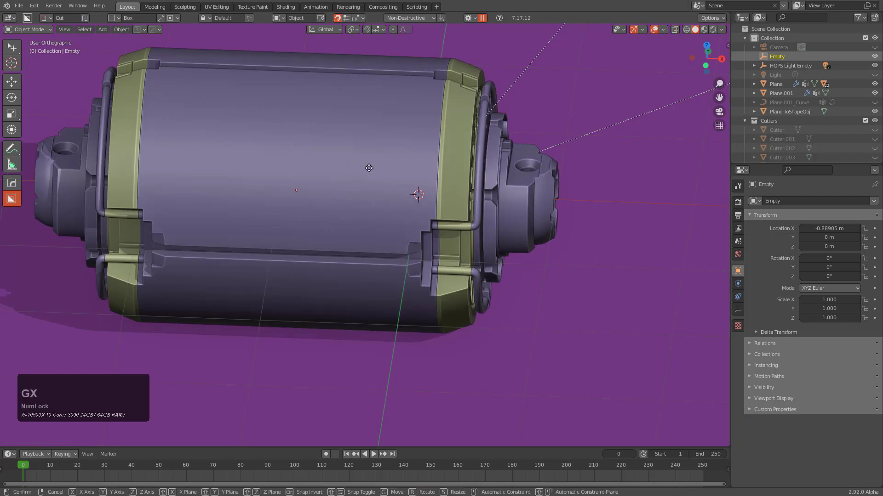
pyautogui.press('x')
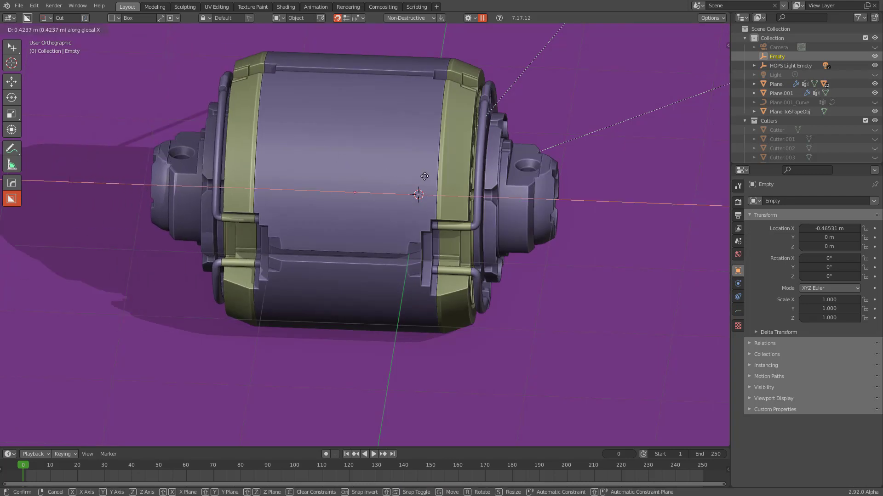
pyautogui.click(404, 170)
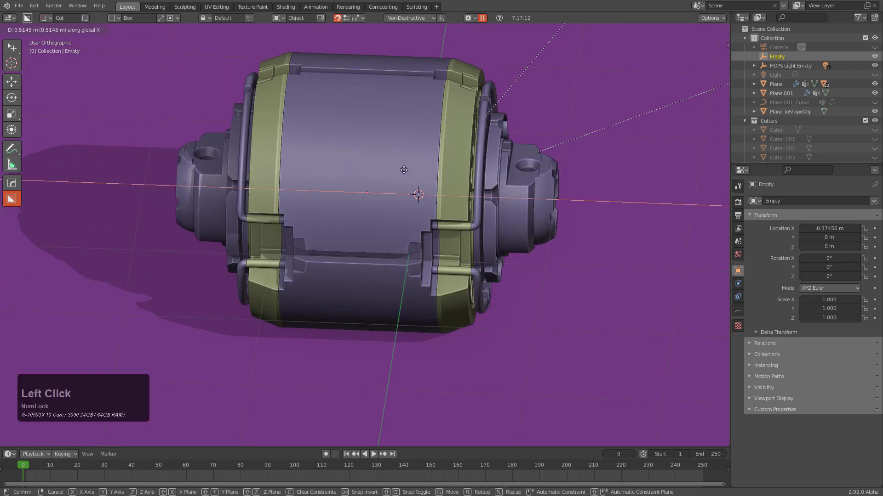
pyautogui.moveTo(389, 171); pyautogui.dragTo(360, 174, button='middle')
pyautogui.click(386, 172)
pyautogui.press('h')
# Slice the material around the main body's side notch in right view with a BoxCutter box about 0.205 by 0.150.
pyautogui.scroll(3, 360, 173)
pyautogui.click(360, 173)
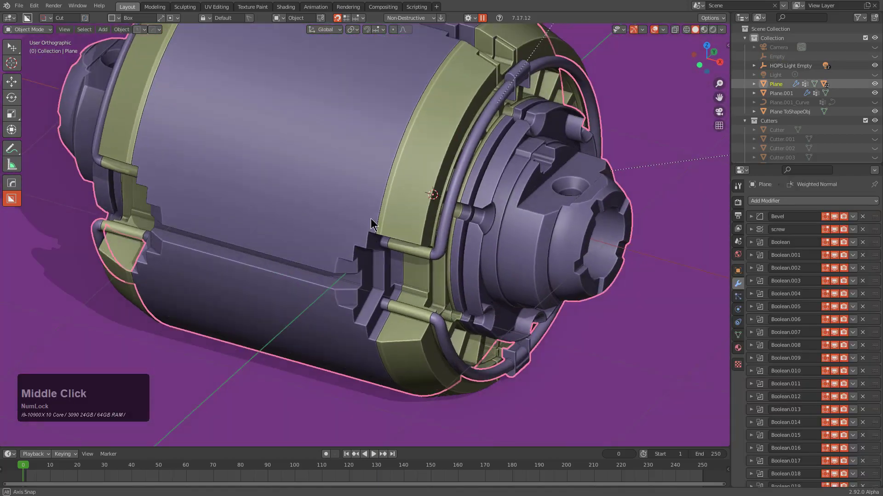
pyautogui.keyDown('alt'); pyautogui.moveTo(370, 219); pyautogui.dragTo(305, 179, button='middle'); pyautogui.keyUp('alt')
pyautogui.keyDown('shift'); pyautogui.moveTo(242, 179); pyautogui.dragTo(381, 174, button='middle'); pyautogui.keyUp('shift')
pyautogui.scroll(4, 344, 173)
pyautogui.press('d')
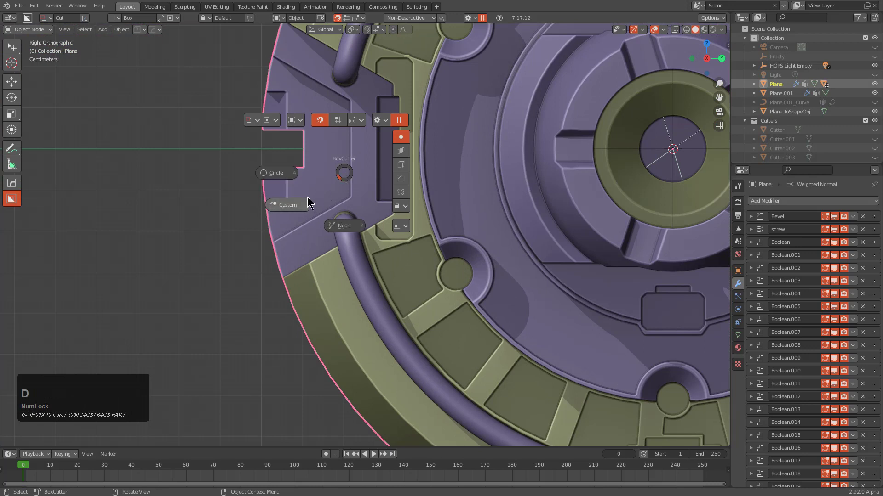
pyautogui.click(305, 199)
pyautogui.moveTo(235, 120); pyautogui.dragTo(316, 169)
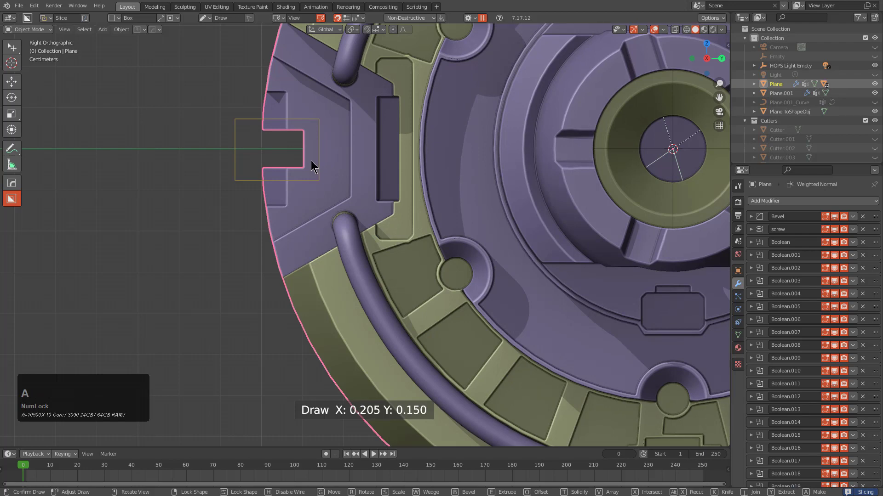
pyautogui.moveTo(311, 160); pyautogui.dragTo(309, 158)
pyautogui.moveTo(310, 158); pyautogui.dragTo(368, 193, button='middle')
# Assign Material.008 to the sliced notch strip and deselect it.
pyautogui.hotkey('alt', 'm')
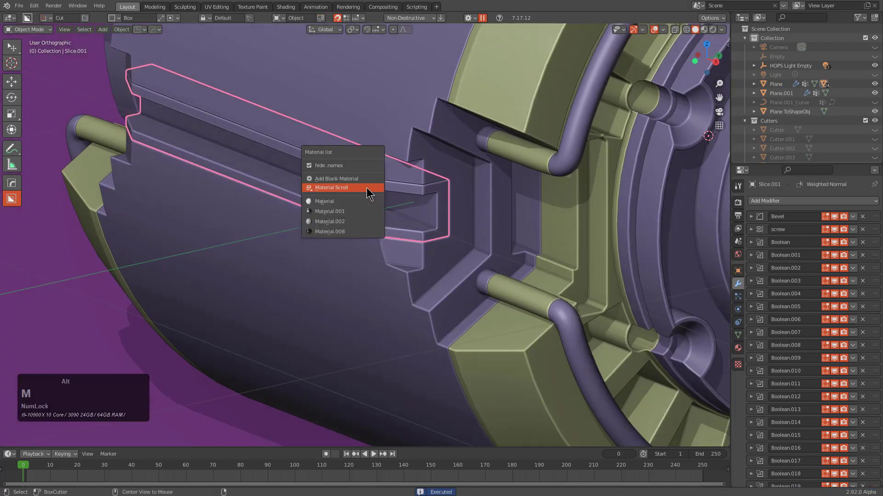
pyautogui.click(337, 232)
pyautogui.scroll(-3, 442, 226)
pyautogui.hotkey('alt', 'a')
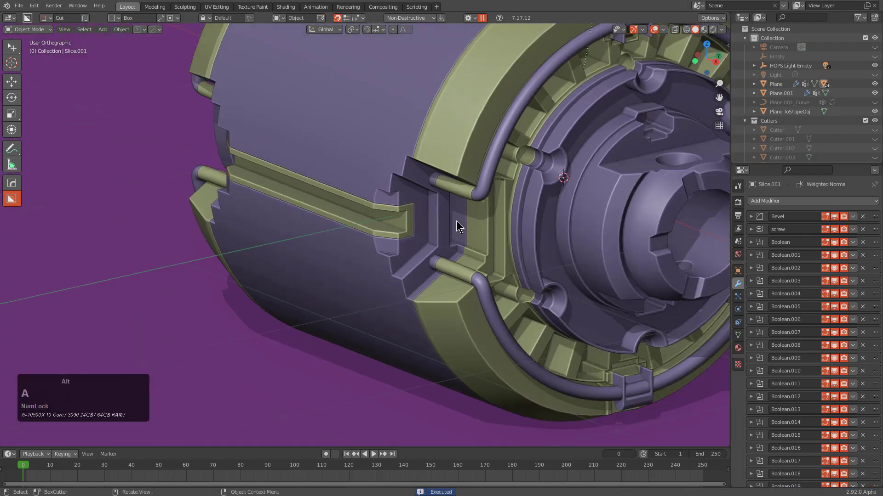
# Cut a box into the main body around the top groove near the olive band, drawn in top view and extruded about 2.42.
pyautogui.scroll(-3, 459, 225)
pyautogui.moveTo(466, 224); pyautogui.dragTo(483, 177, button='middle')
pyautogui.click(472, 105)
pyautogui.scroll(3, 487, 193)
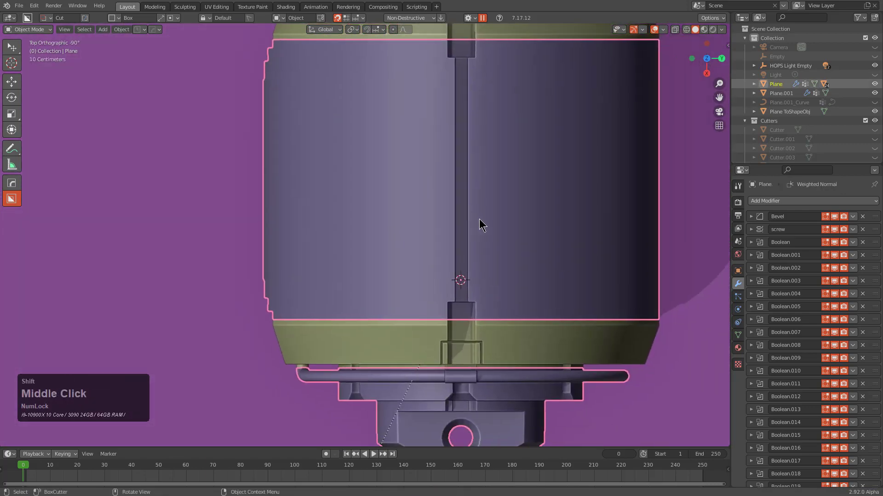
pyautogui.moveTo(508, 274); pyautogui.dragTo(503, 297)
pyautogui.press('Escape')
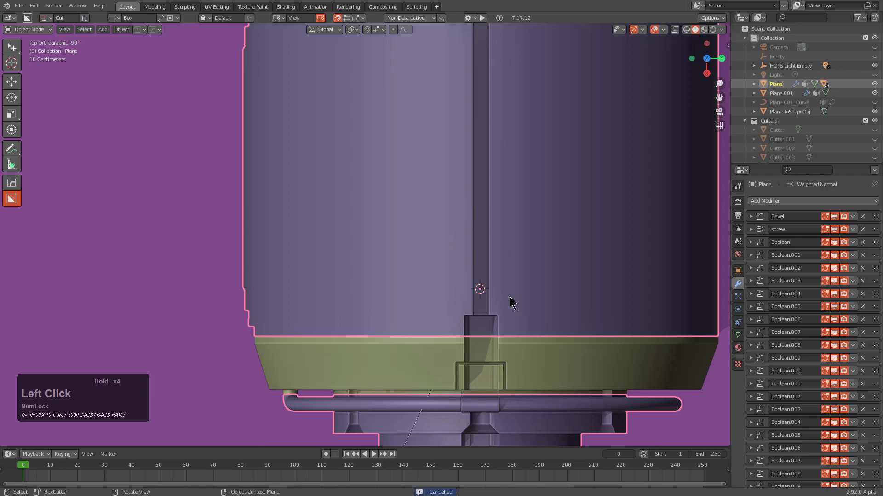
pyautogui.moveTo(510, 297); pyautogui.dragTo(512, 297)
pyautogui.moveTo(512, 297)
pyautogui.mouseDown(button='middle')
pyautogui.moveTo(522, 274)
pyautogui.moveTo(518, 186)
pyautogui.mouseUp(button='middle')
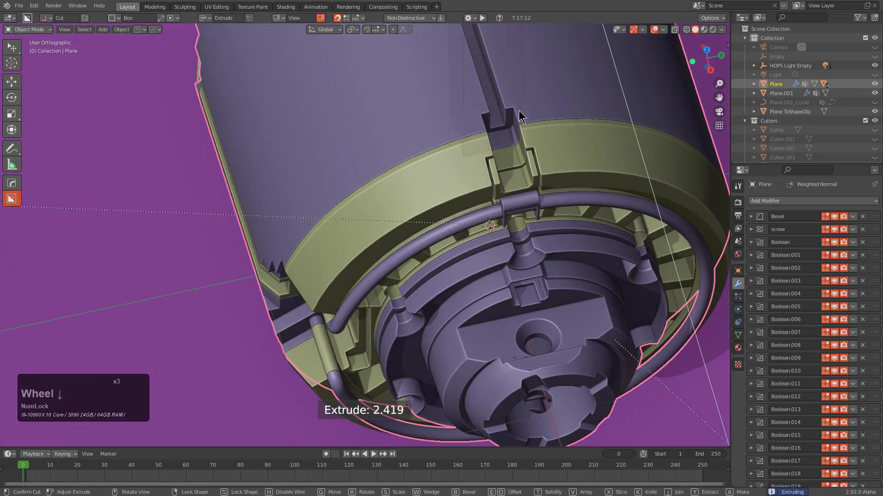
pyautogui.scroll(-3, 518, 111)
pyautogui.click(519, 109)
# Reveal the new box cutter of the main body with the Booleans mode of Ever Scroll.
pyautogui.keyDown('shift'); pyautogui.moveTo(521, 100); pyautogui.dragTo(496, 166, button='middle'); pyautogui.keyUp('shift')
pyautogui.scroll(1, 482, 181)
pyautogui.press('q')
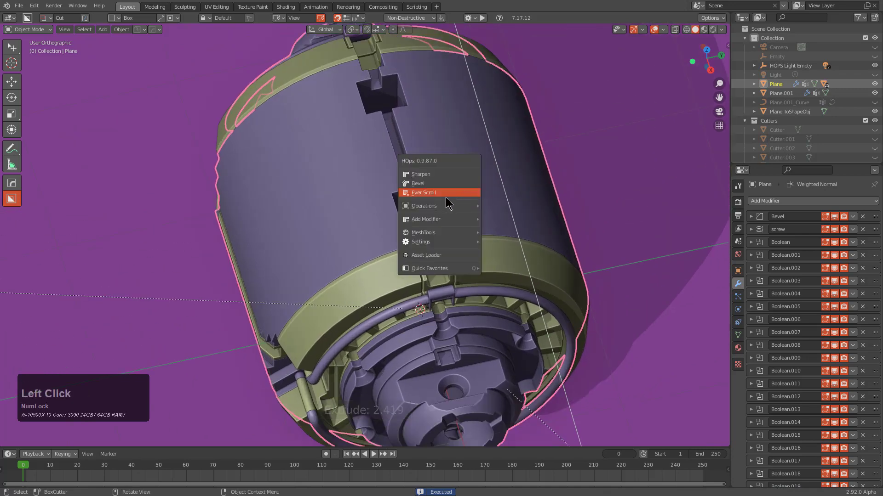
pyautogui.click(446, 198)
pyautogui.click(446, 198)
pyautogui.scroll(-1, 451, 119)
# In Edit Mode, lower the top face of the new box cutter about 1.94 m along Z.
pyautogui.press('Tab')
pyautogui.press('3')
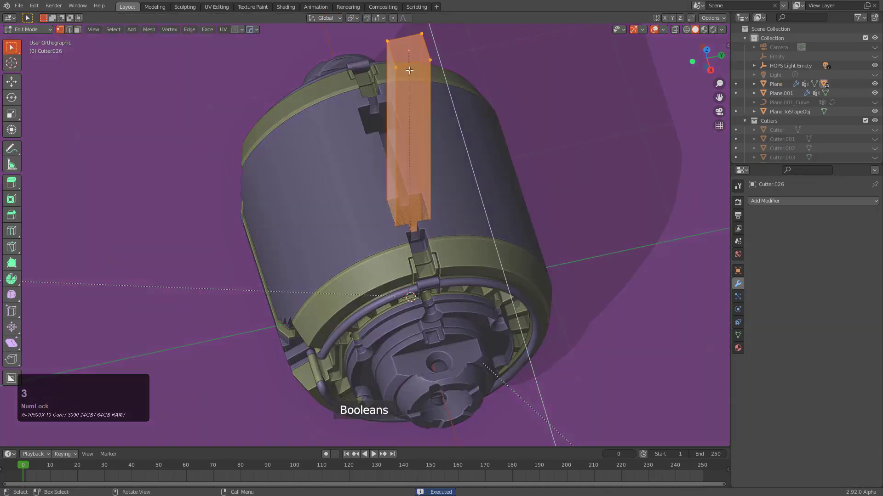
pyautogui.click(409, 70)
pyautogui.press('g')
pyautogui.press('z')
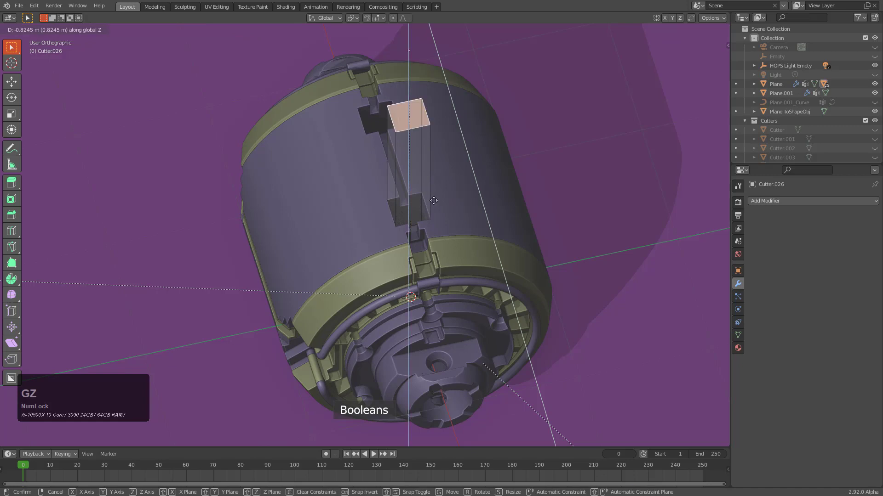
pyautogui.scroll(2, 437, 210)
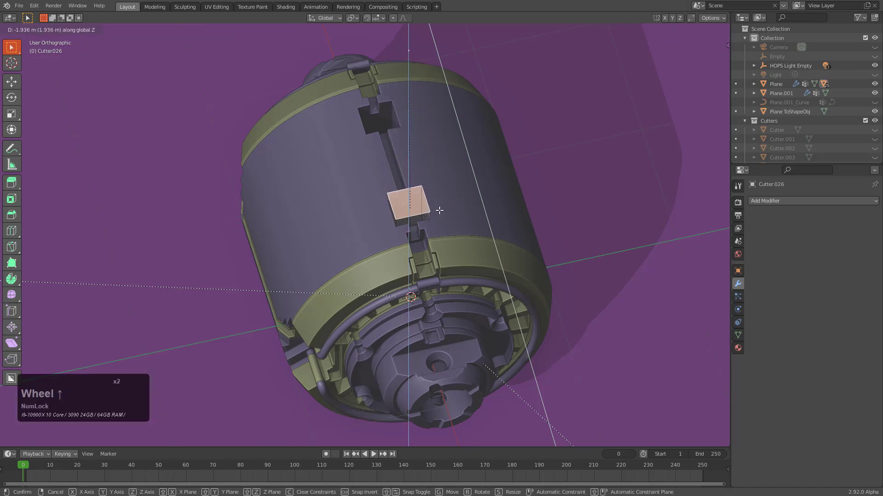
pyautogui.click(440, 210)
# Raise the bottom face of the box cutter along Z in X-ray view to make the cut shallower.
pyautogui.scroll(5, 440, 211)
pyautogui.hotkey('alt', 'z')
pyautogui.click(483, 243)
pyautogui.press('g')
pyautogui.press('z')
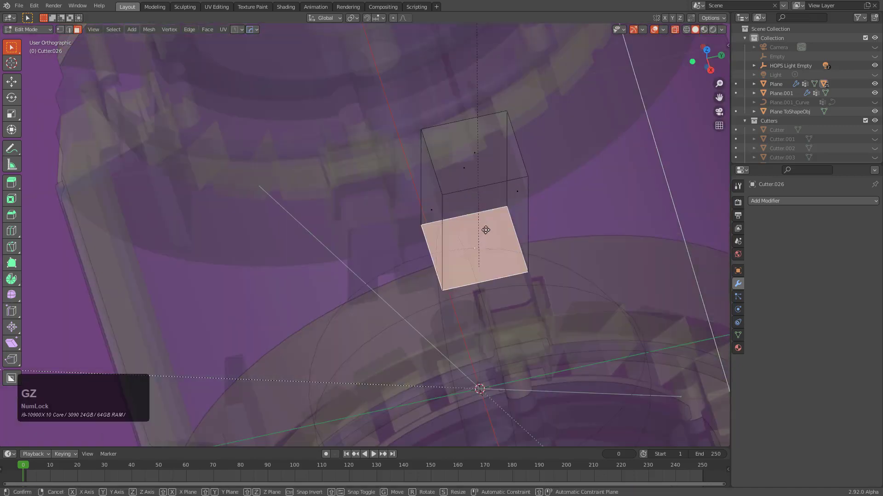
pyautogui.click(486, 216)
pyautogui.hotkey('alt', 'z')
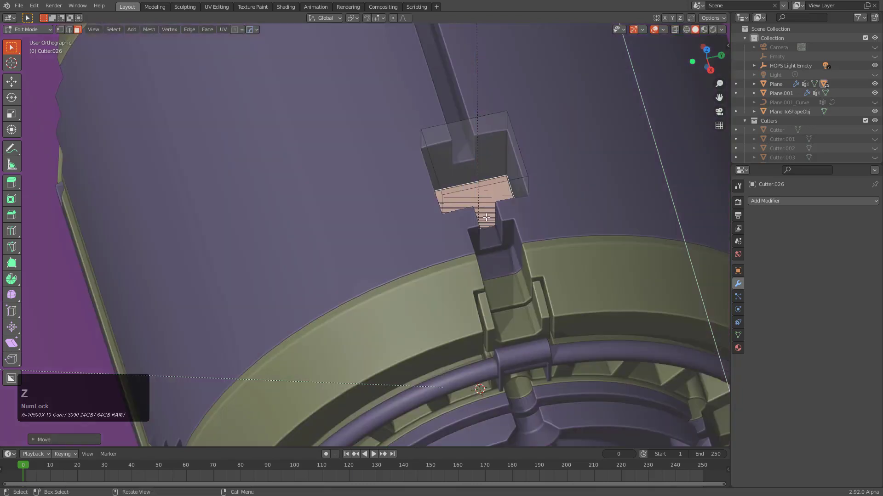
# Dissolve the cutter's outer bottom edge to turn the box into a wedge, and return to Object Mode.
pyautogui.press('2')
pyautogui.hotkey('alt', 'z')
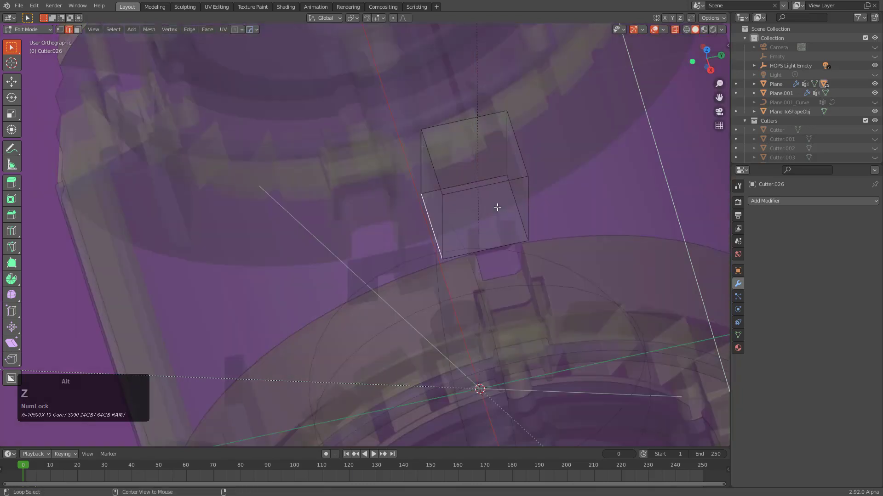
pyautogui.hotkey('ctrl', 'x')
pyautogui.hotkey('alt', 'z')
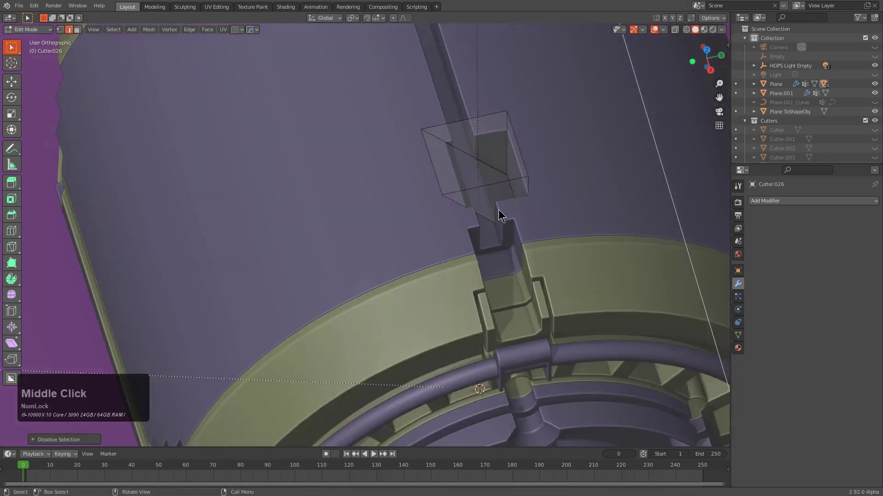
pyautogui.press('Tab')
# Shift the wedge cutter in top view into place beside the main body's top groove.
pyautogui.moveTo(499, 210)
pyautogui.mouseDown(button='middle')
pyautogui.moveTo(493, 238)
pyautogui.moveTo(499, 200)
pyautogui.mouseUp(button='middle')
pyautogui.keyDown('ctrl'); pyautogui.moveTo(499, 200); pyautogui.dragTo(519, 223, button='middle'); pyautogui.keyUp('ctrl')
pyautogui.press('g')
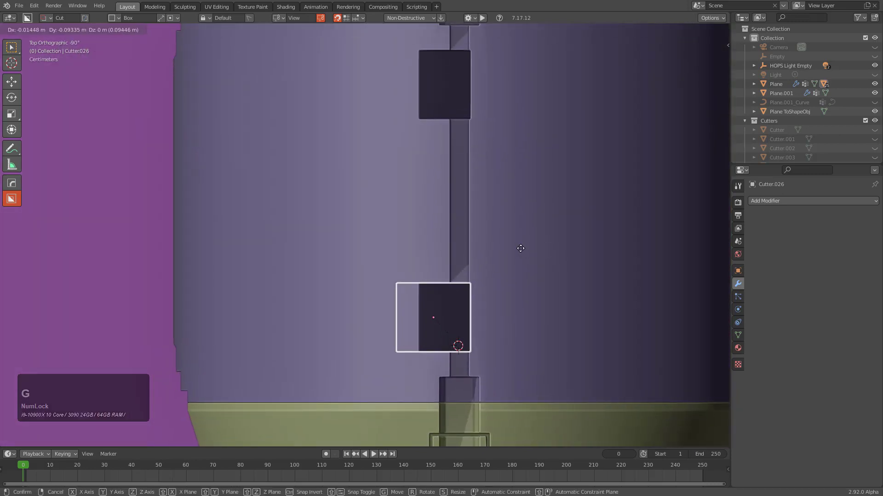
pyautogui.click(507, 263)
# Mirror the wedge cutter across the Y axis about the main body.
pyautogui.moveTo(507, 263); pyautogui.dragTo(523, 217, button='middle')
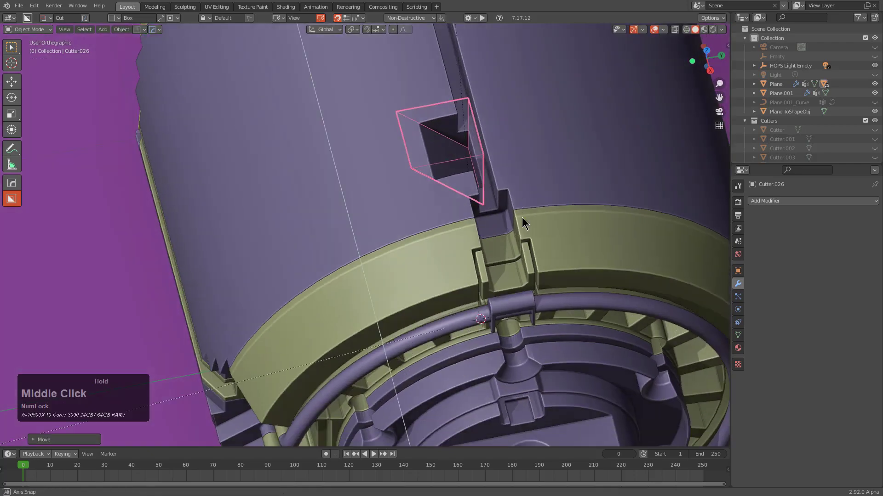
pyautogui.scroll(-2, 492, 193)
pyautogui.keyDown('alt'); pyautogui.scroll(-3, 496, 185); pyautogui.keyUp('alt')
pyautogui.press('x')
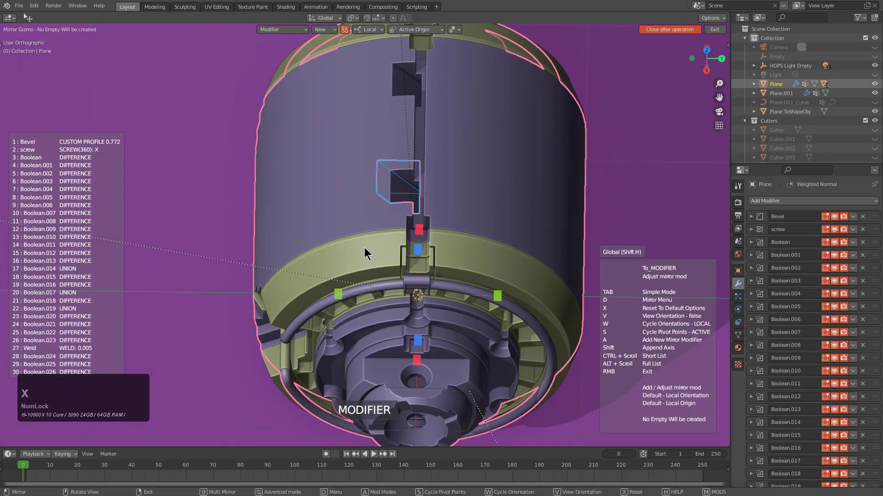
pyautogui.click(338, 294)
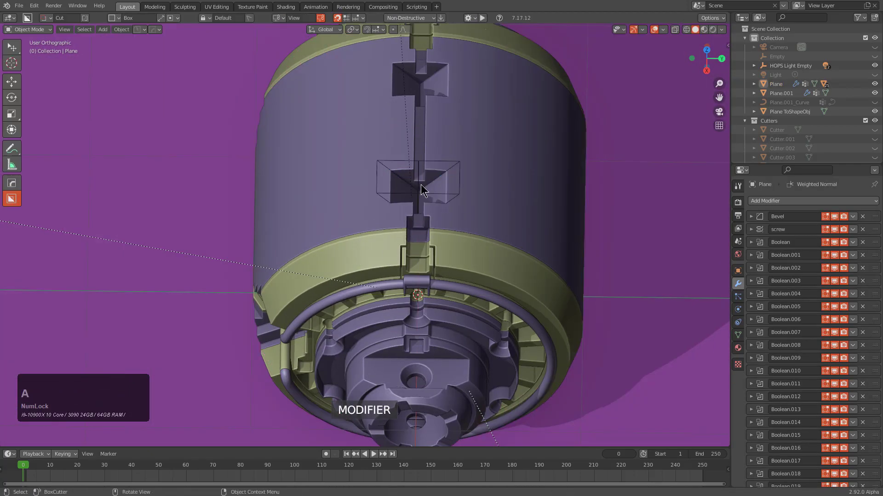
# Spread the mirrored wedge cutter's halves apart along Y so a narrow strip is left between the pockets.
pyautogui.scroll(2, 460, 184)
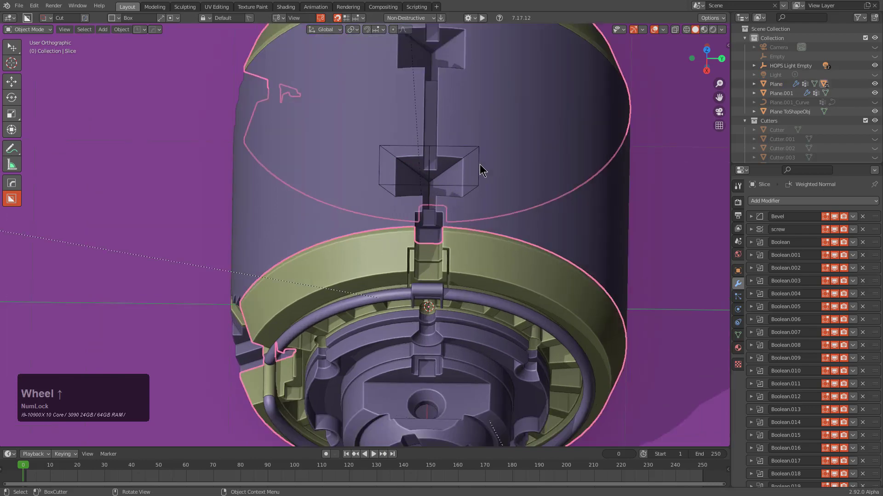
pyautogui.keyDown('shift'); pyautogui.click(480, 169); pyautogui.keyUp('shift')
pyautogui.scroll(2, 547, 241)
pyautogui.press('g')
pyautogui.press('x')
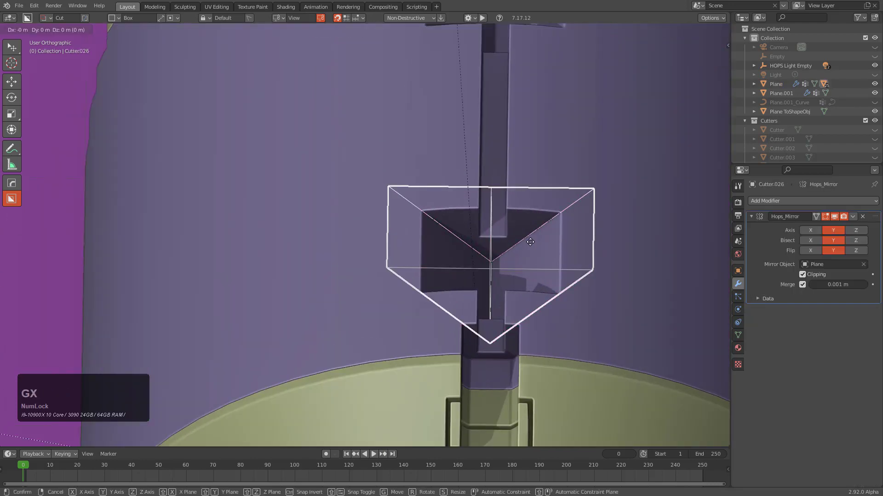
pyautogui.press('y')
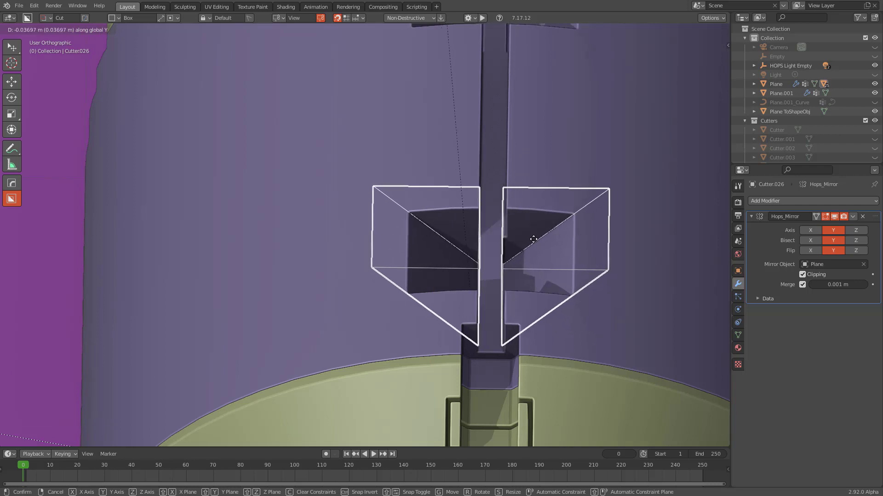
pyautogui.click(534, 239)
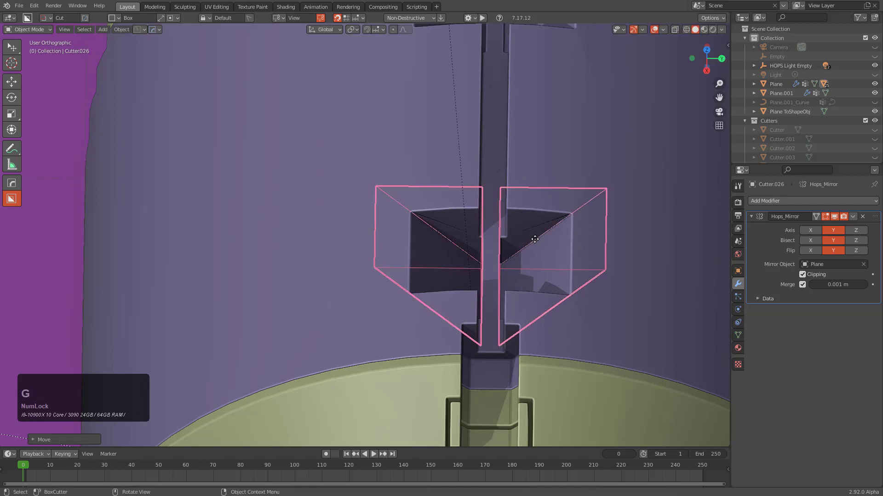
# Raise the mirrored wedge cutter slightly along Z to make the pockets shallower, and hide it.
pyautogui.press('g')
pyautogui.press('z')
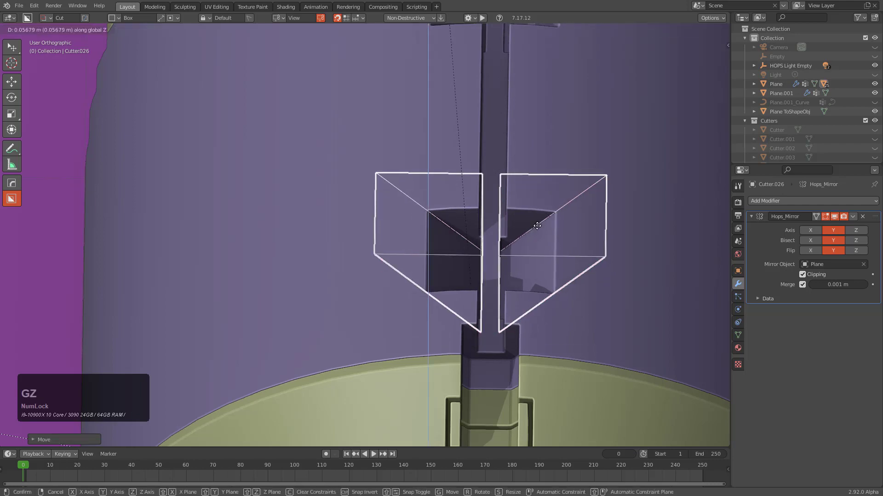
pyautogui.click(539, 221)
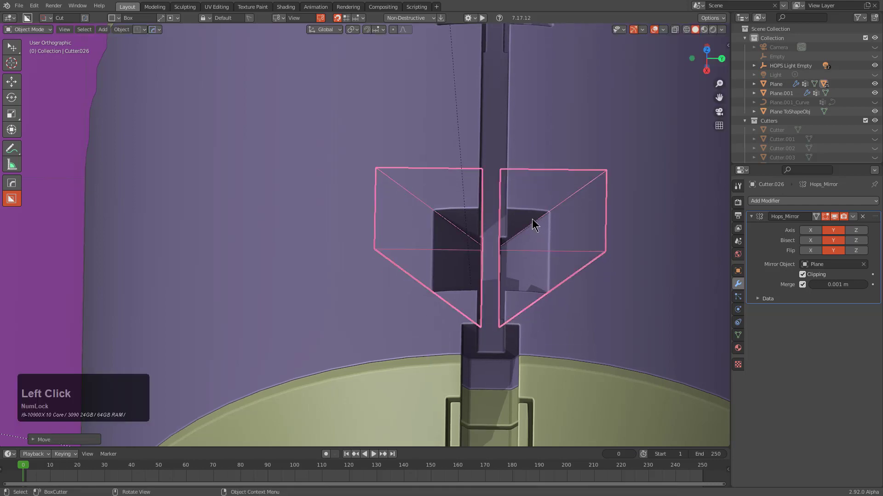
pyautogui.press('h')
# Slice the main body around the lower pocket pair with a box about 0.376 by 0.323 in top view and assign Material.008 to the slice.
pyautogui.keyDown('shift'); pyautogui.scroll(-2, 505, 224); pyautogui.keyUp('shift')
pyautogui.moveTo(505, 225); pyautogui.dragTo(442, 171, button='middle')
pyautogui.scroll(-2, 477, 222)
pyautogui.press('KP_5')
pyautogui.click(406, 144)
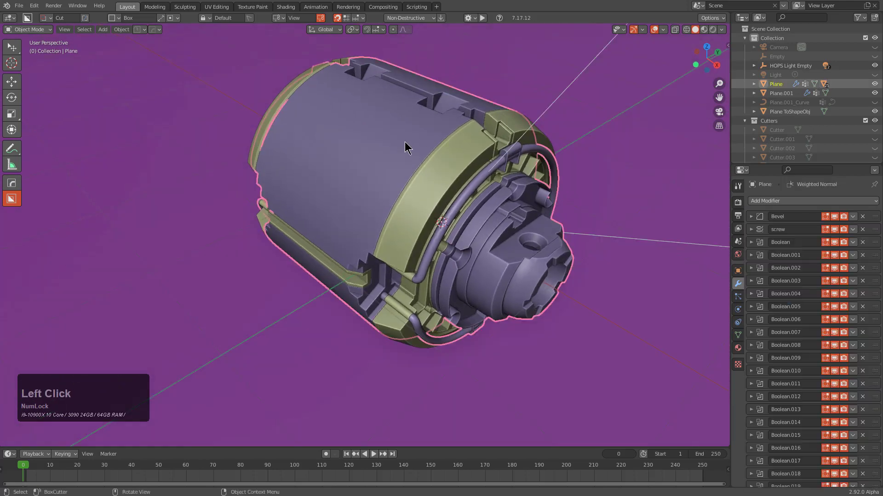
pyautogui.moveTo(406, 144); pyautogui.dragTo(388, 192, button='middle')
pyautogui.press('KP_5')
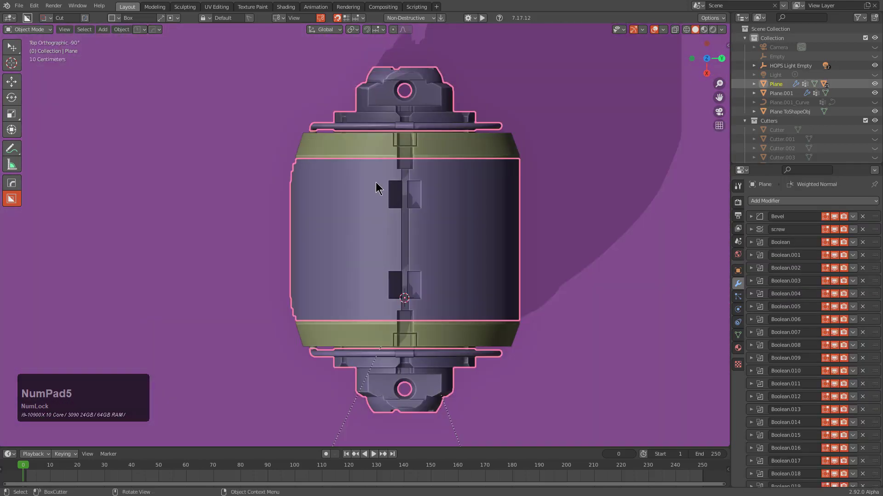
pyautogui.scroll(3, 459, 247)
pyautogui.scroll(3, 464, 195)
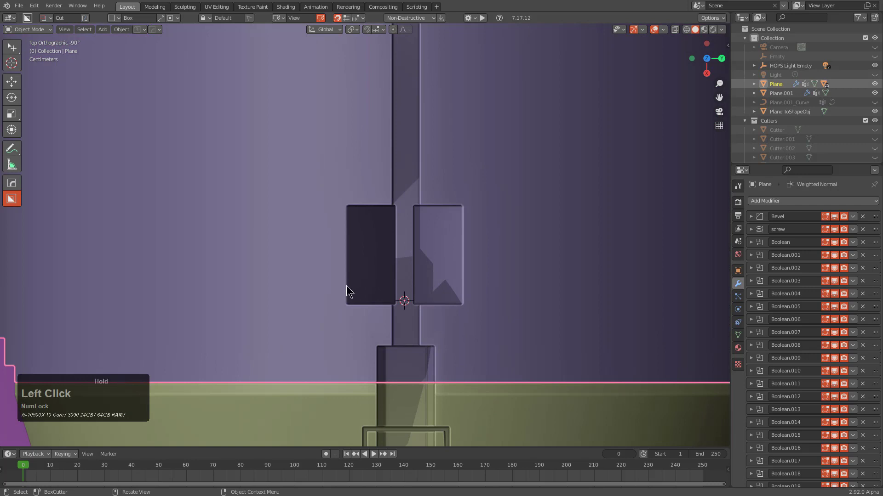
pyautogui.moveTo(346, 285)
pyautogui.mouseDown()
pyautogui.moveTo(330, 301)
pyautogui.moveTo(329, 320)
pyautogui.mouseUp()
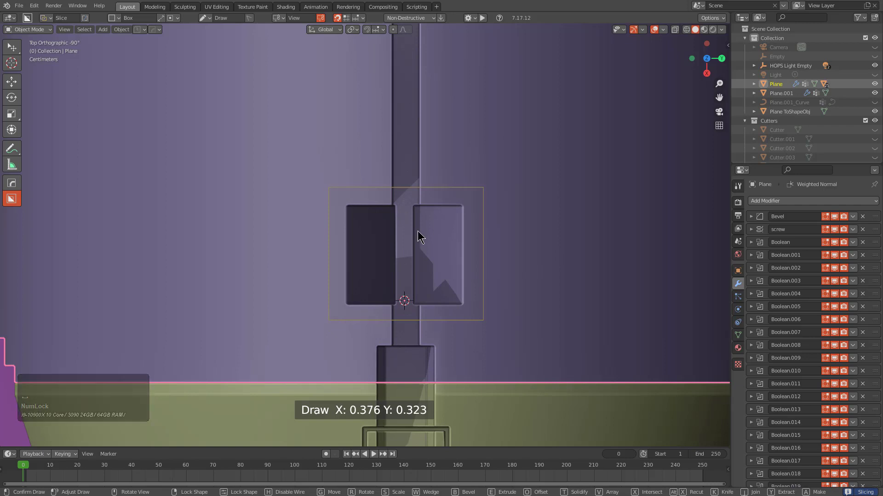
pyautogui.click(415, 232)
pyautogui.hotkey('alt', 'm')
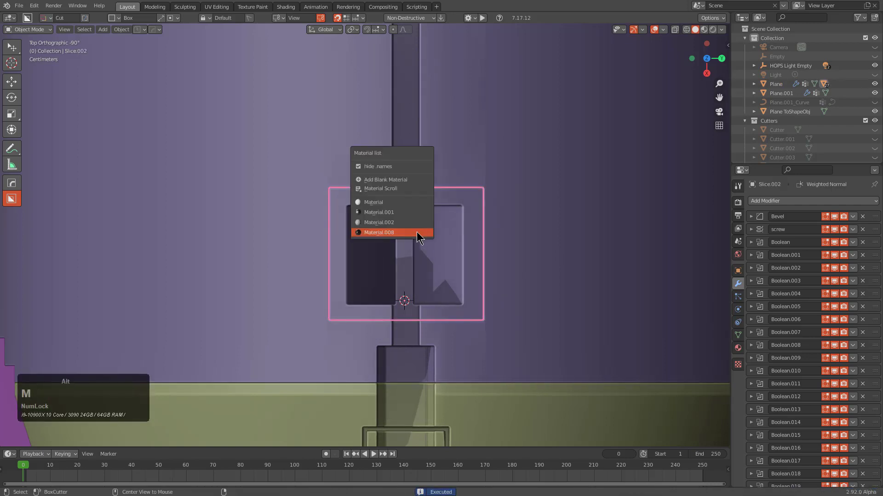
pyautogui.click(402, 233)
# Slice off the front end of the nozzle in top view with a BoxCutter box about 0.193 by 1.082.
pyautogui.scroll(-5, 402, 231)
pyautogui.moveTo(407, 230); pyautogui.dragTo(477, 251, button='middle')
pyautogui.scroll(2, 401, 189)
pyautogui.click(400, 188)
pyautogui.keyDown('shift'); pyautogui.moveTo(548, 252); pyautogui.dragTo(429, 159, button='middle'); pyautogui.keyUp('shift')
pyautogui.scroll(2, 429, 159)
pyautogui.click(520, 125)
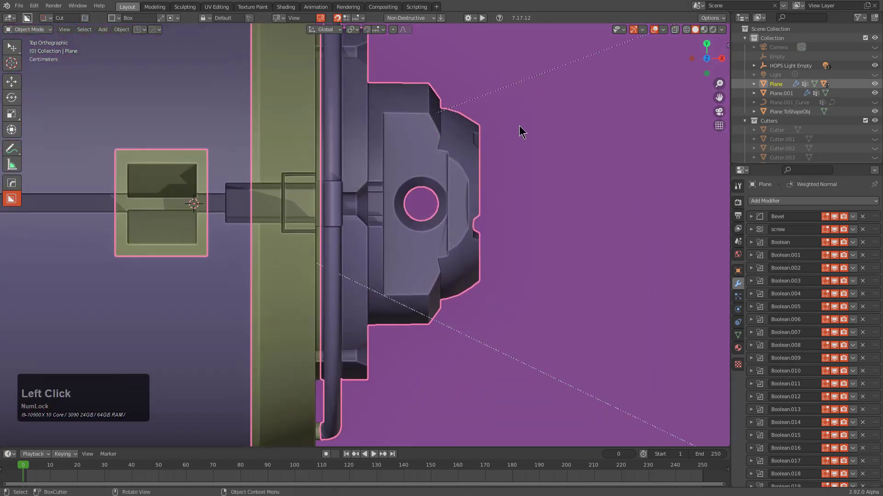
pyautogui.click(487, 309)
pyautogui.click(471, 352)
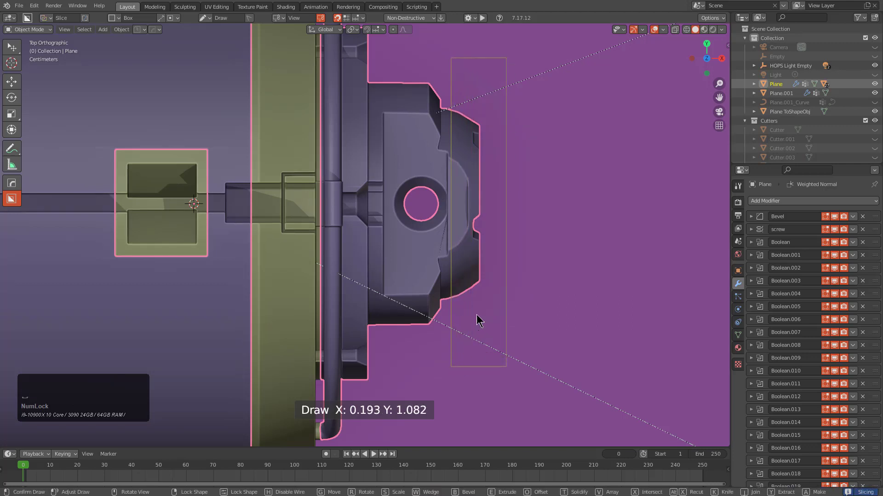
pyautogui.click(487, 304)
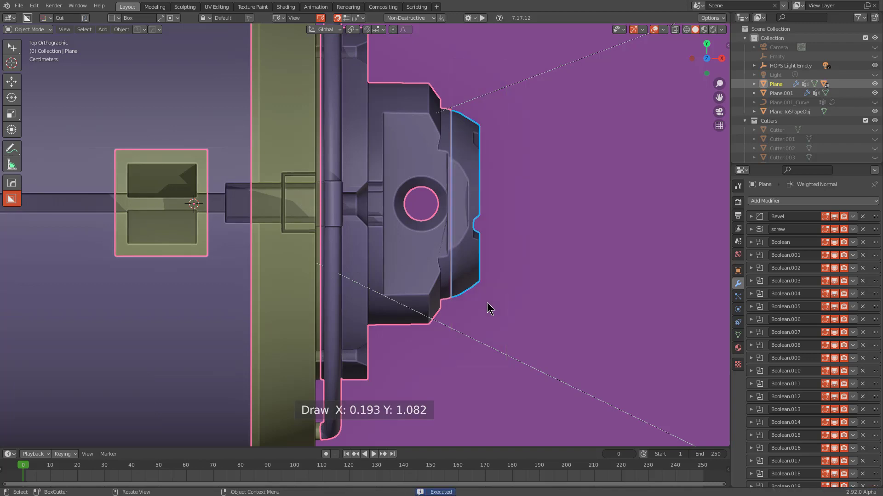
# Assign the olive material to the sliced nozzle end and deselect it.
pyautogui.moveTo(482, 269); pyautogui.dragTo(478, 288, button='middle')
pyautogui.press('m')
pyautogui.click(390, 168)
pyautogui.hotkey('alt', 'a')
# Switch the viewport to Material Preview shading and inspect the part's body and nozzle in perspective.
pyautogui.press('KP_5')
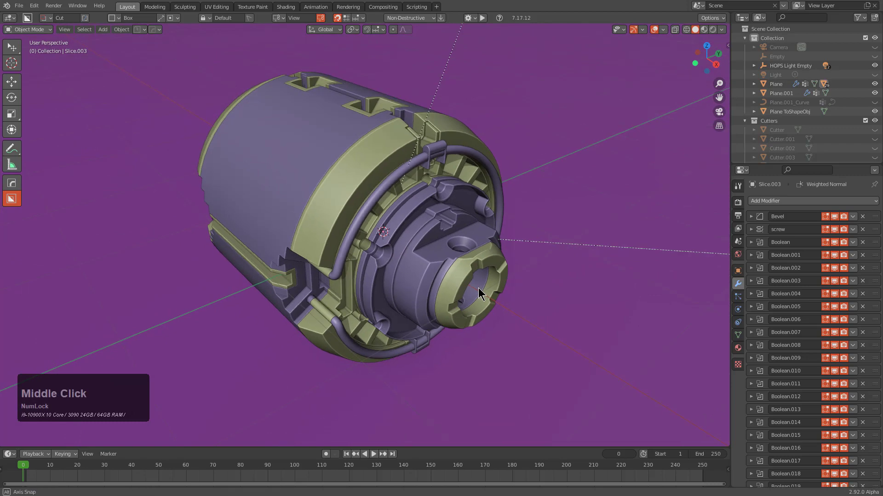
pyautogui.click(706, 29)
pyautogui.moveTo(462, 216)
pyautogui.mouseDown(button='middle')
pyautogui.moveTo(484, 214)
pyautogui.moveTo(398, 163)
pyautogui.mouseUp(button='middle')
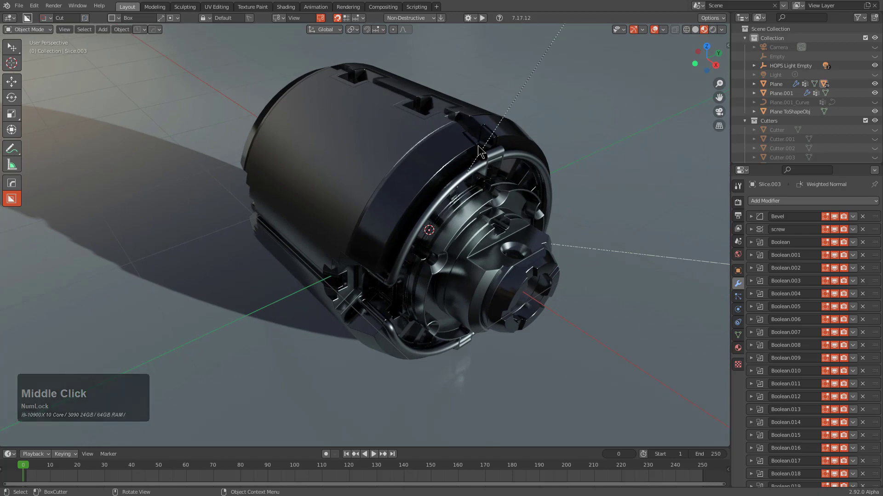
pyautogui.click(413, 200)
pyautogui.moveTo(413, 200); pyautogui.dragTo(456, 202, button='middle')
pyautogui.hotkey('alt', 'a')
# Add an icosphere at the 3D cursor and scale it down to roughly the nozzle's size.
pyautogui.hotkey('shift', 'a')
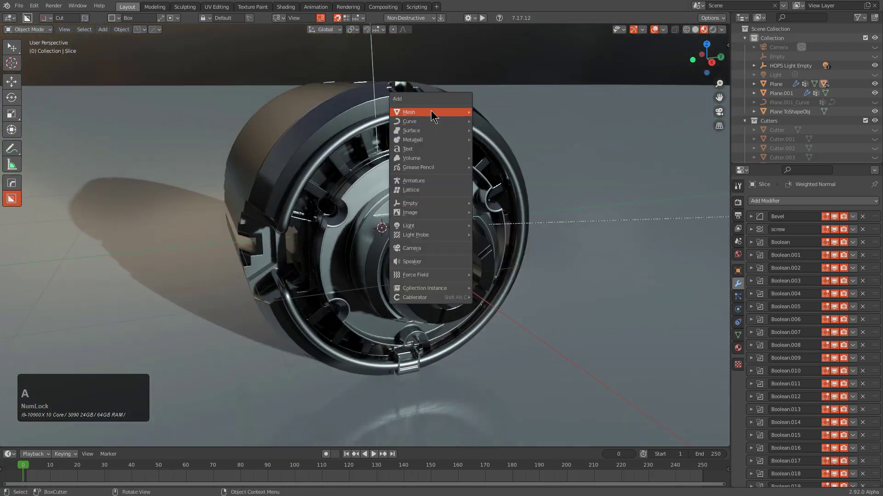
pyautogui.moveTo(431, 112); pyautogui.dragTo(500, 166)
pyautogui.press('s')
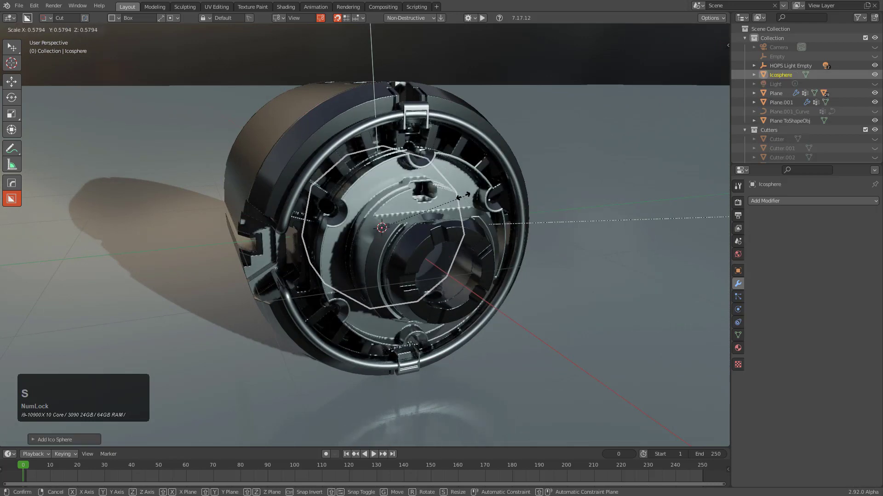
pyautogui.click(446, 235)
# Move the icosphere along X into the nozzle opening and scale it down further.
pyautogui.press('g')
pyautogui.press('y')
pyautogui.press('x')
pyautogui.click(521, 277)
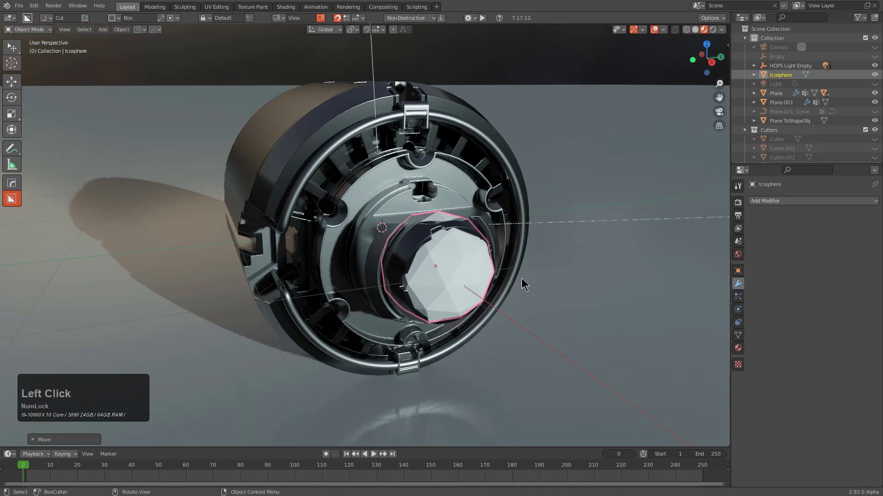
pyautogui.press('s')
pyautogui.click(473, 261)
# Give the icosphere a blank Emission material and shrink it to fit inside the nozzle.
pyautogui.press('m')
pyautogui.click(441, 207)
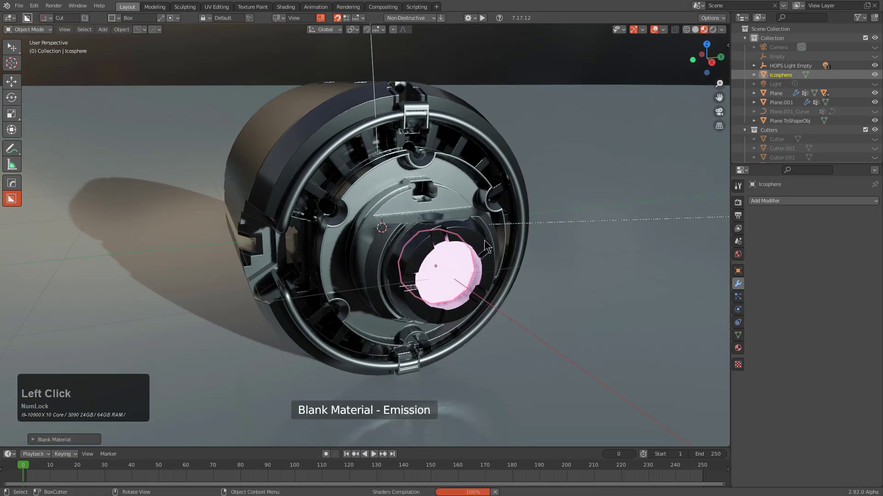
pyautogui.press('s')
pyautogui.click(479, 268)
# Unhide the Empty and switch the viewport to Solid shading with X-ray enabled.
pyautogui.moveTo(402, 222); pyautogui.dragTo(365, 204, button='middle')
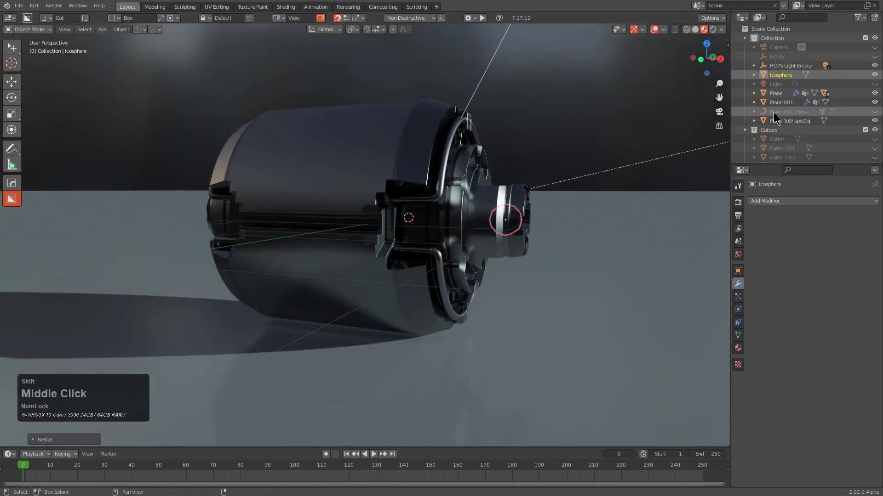
pyautogui.click(874, 56)
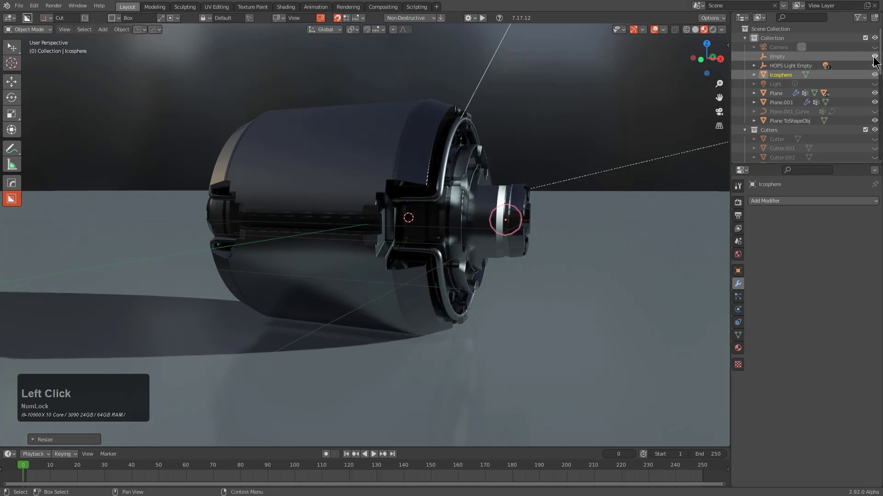
pyautogui.click(695, 29)
pyautogui.hotkey('alt', 'z')
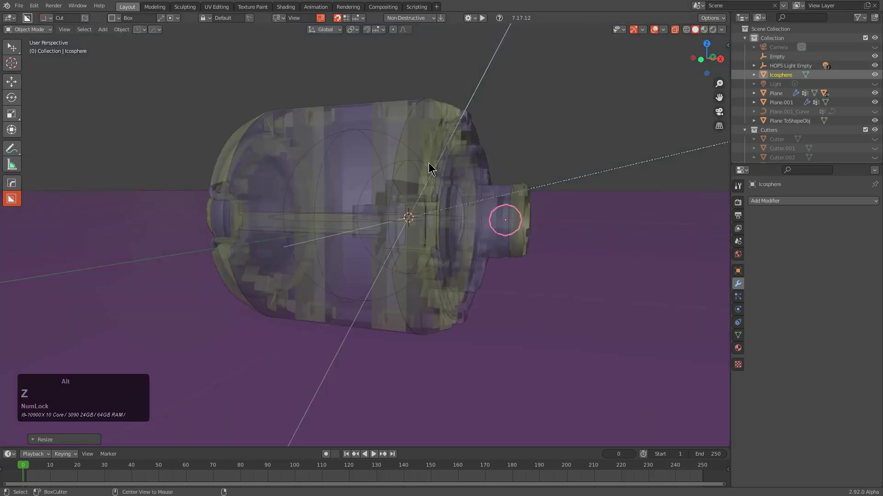
# Mirror the icosphere across the Empty on the X axis.
pyautogui.keyDown('shift'); pyautogui.click(784, 66); pyautogui.keyUp('shift')
pyautogui.keyDown('shift'); pyautogui.click(783, 67); pyautogui.keyUp('shift')
pyautogui.keyDown('shift'); pyautogui.click(783, 67); pyautogui.keyUp('shift')
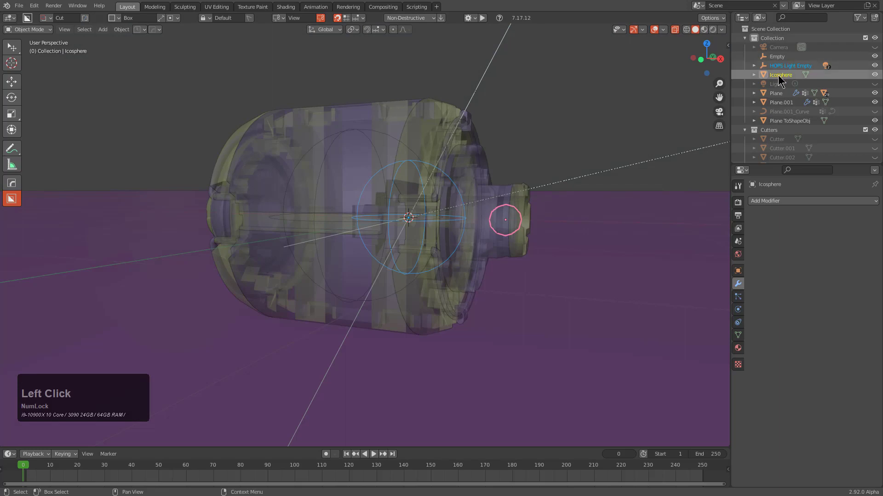
pyautogui.click(778, 76)
pyautogui.keyDown('shift'); pyautogui.click(777, 57); pyautogui.keyUp('shift')
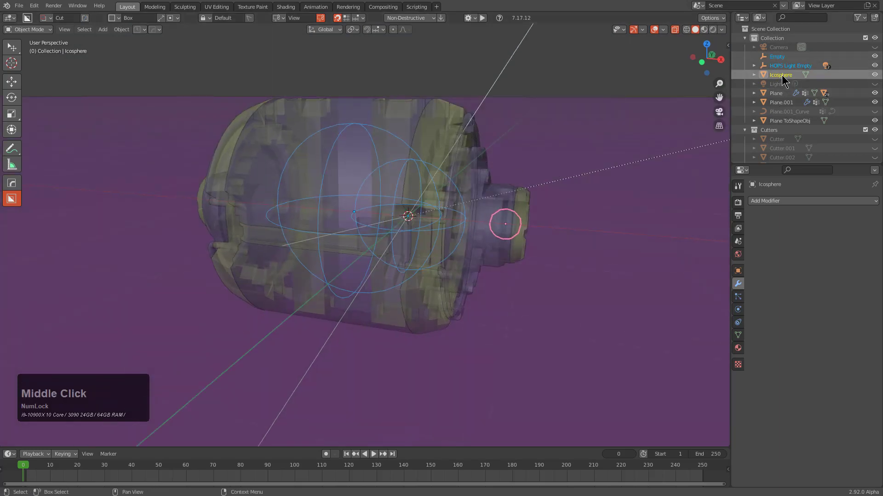
pyautogui.keyDown('ctrl'); pyautogui.click(777, 57); pyautogui.keyUp('ctrl')
pyautogui.keyDown('alt'); pyautogui.middleClick(509, 170); pyautogui.keyUp('alt')
pyautogui.hotkey('alt', 'x')
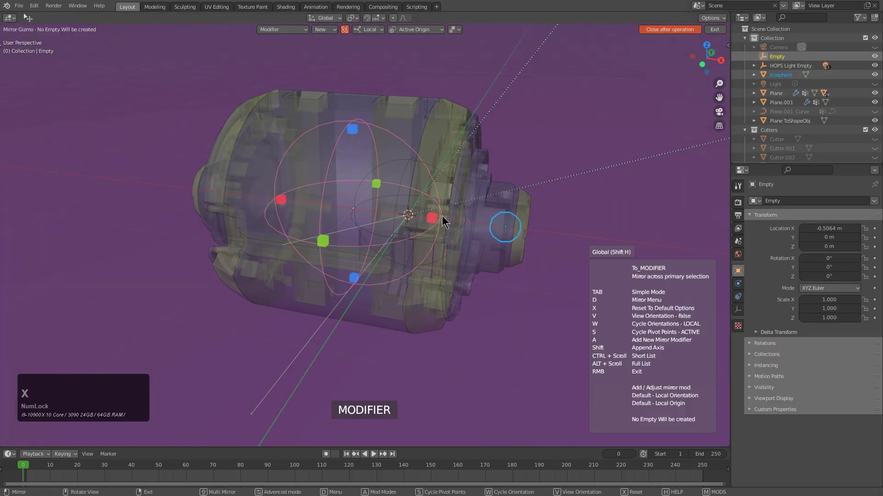
pyautogui.click(433, 217)
pyautogui.hotkey('alt', 'a')
pyautogui.moveTo(482, 222); pyautogui.dragTo(455, 206, button='middle')
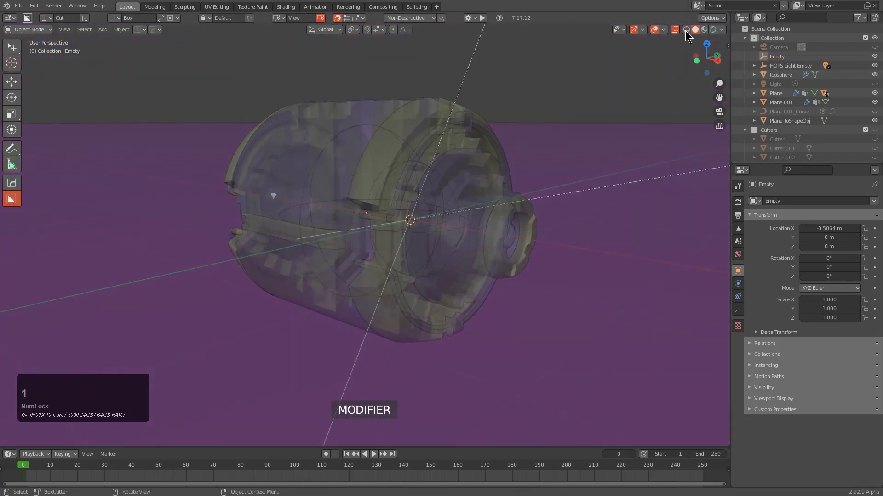
# Return to Material Preview shading without X-ray and move the icosphere along X deeper into the nozzle.
pyautogui.hotkey('alt', 'z')
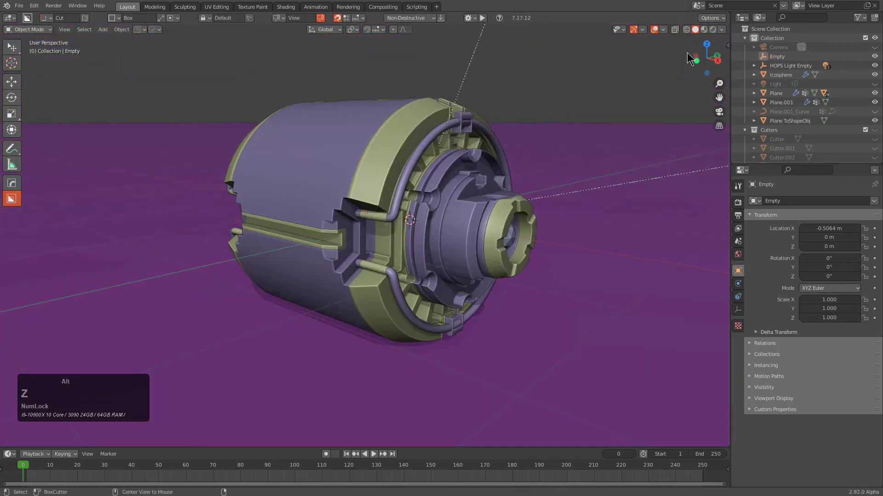
pyautogui.click(703, 29)
pyautogui.scroll(2, 565, 175)
pyautogui.click(527, 276)
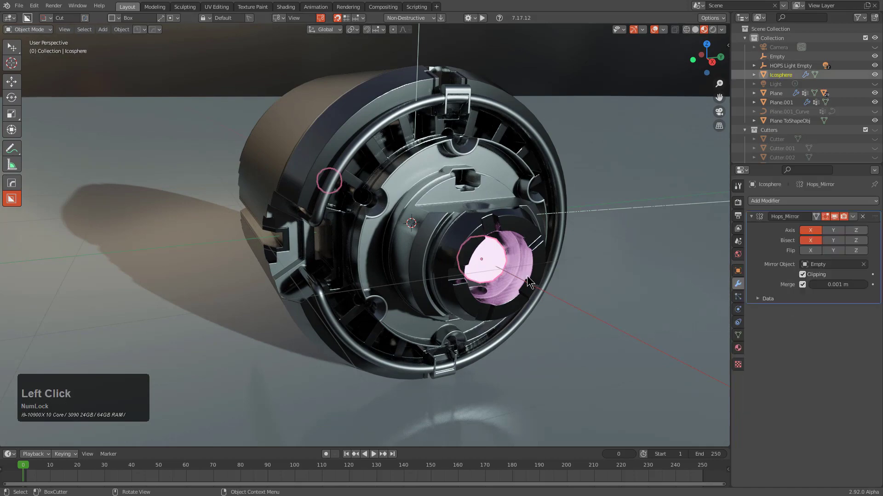
pyautogui.press('g')
pyautogui.press('y')
pyautogui.press('x')
pyautogui.click(479, 248)
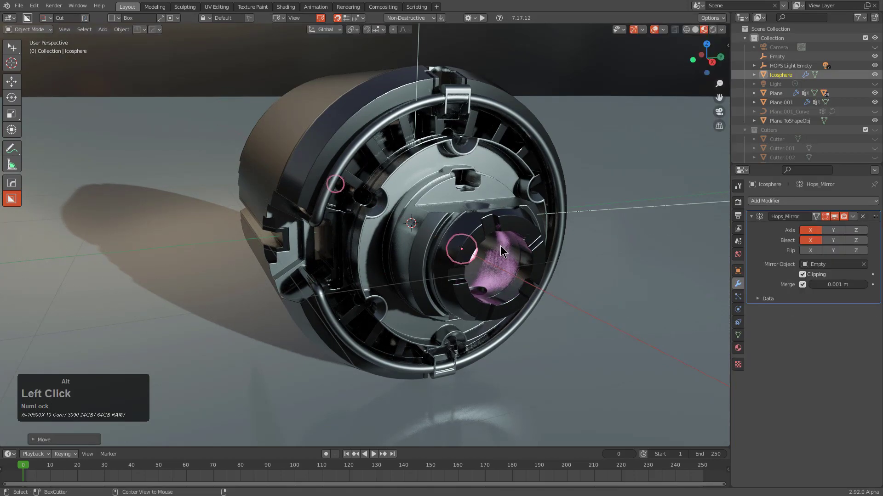
pyautogui.moveTo(478, 248); pyautogui.dragTo(462, 214, button='middle')
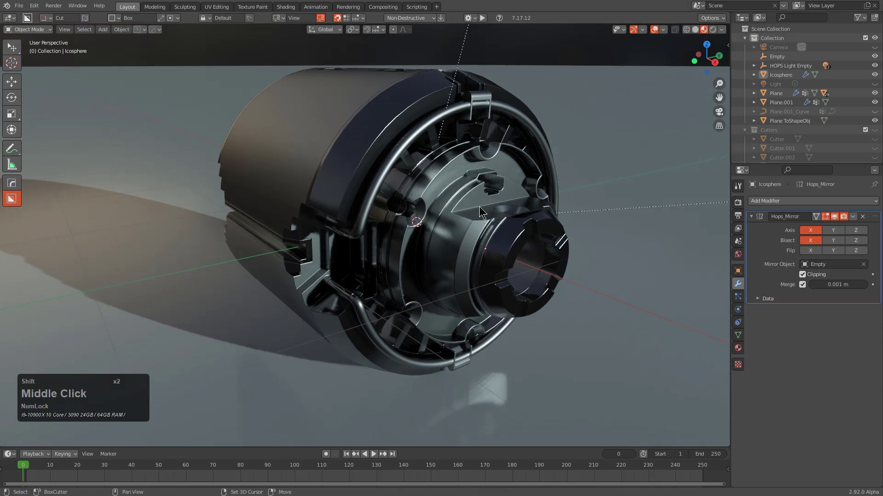
# Reset the 3D cursor to the world origin and select the part's main body.
pyautogui.hotkey('shift', 'c')
pyautogui.scroll(8, 440, 224)
pyautogui.keyDown('shift'); pyautogui.moveTo(439, 261); pyautogui.dragTo(419, 160, button='middle'); pyautogui.keyUp('shift')
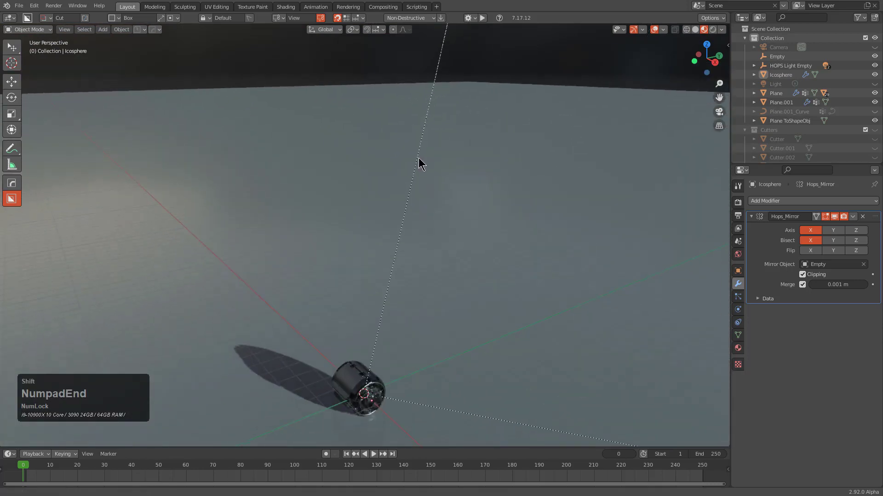
pyautogui.click(368, 388)
pyautogui.scroll(6, 460, 252)
pyautogui.keyDown('shift'); pyautogui.moveTo(460, 252); pyautogui.dragTo(450, 256, button='middle'); pyautogui.keyUp('shift')
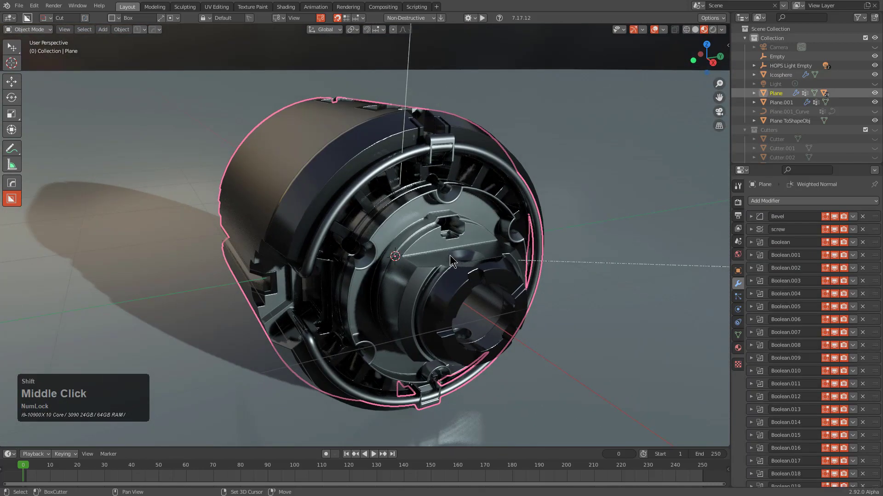
# Add a Bezier circle at the 3D cursor and rotate it 90° about X and 90° about Z.
pyautogui.hotkey('shift', 'a')
pyautogui.click(502, 279)
pyautogui.write('r')
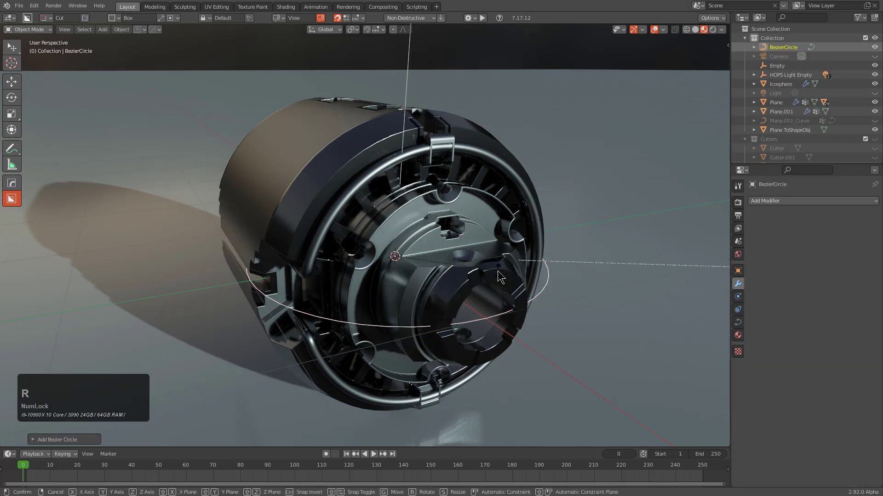
pyautogui.write('x90')
pyautogui.press('KP_Enter')
pyautogui.press('KP_Decimal')
pyautogui.write('rz90')
pyautogui.press('KP_Enter')
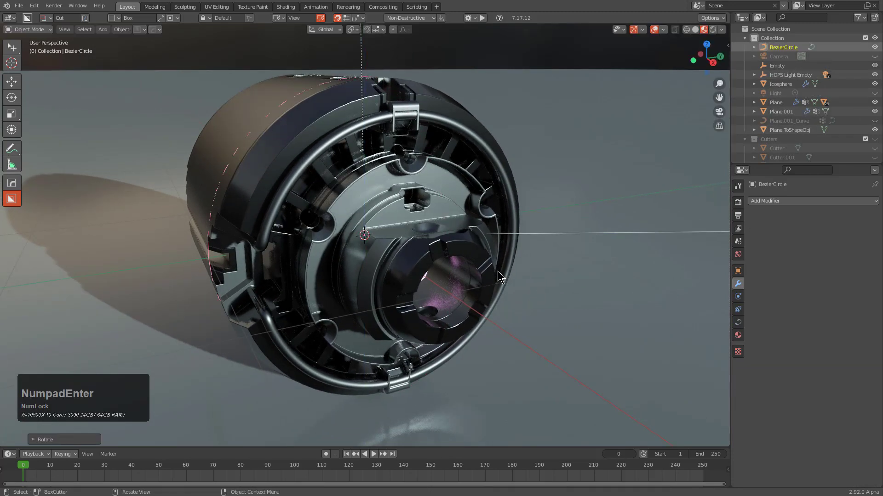
# Scale the Bezier circle down and move it along X so it rings the base of the nozzle.
pyautogui.press('s')
pyautogui.press('g')
pyautogui.press('y')
pyautogui.press('x')
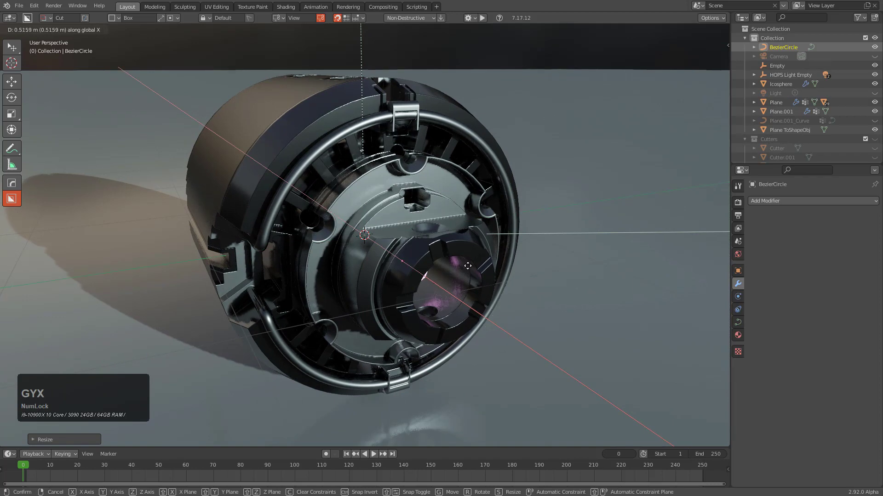
pyautogui.click(477, 274)
pyautogui.press('s')
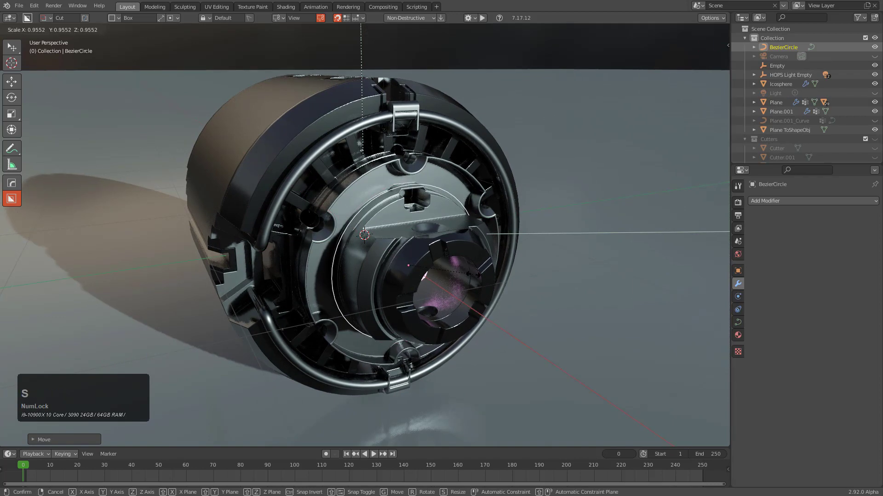
pyautogui.click(465, 270)
# Give the Bezier circle a width of about 0.013 with Adjust Curve and assign it a glowing Emission material.
pyautogui.press('q')
pyautogui.click(471, 261)
pyautogui.press('s')
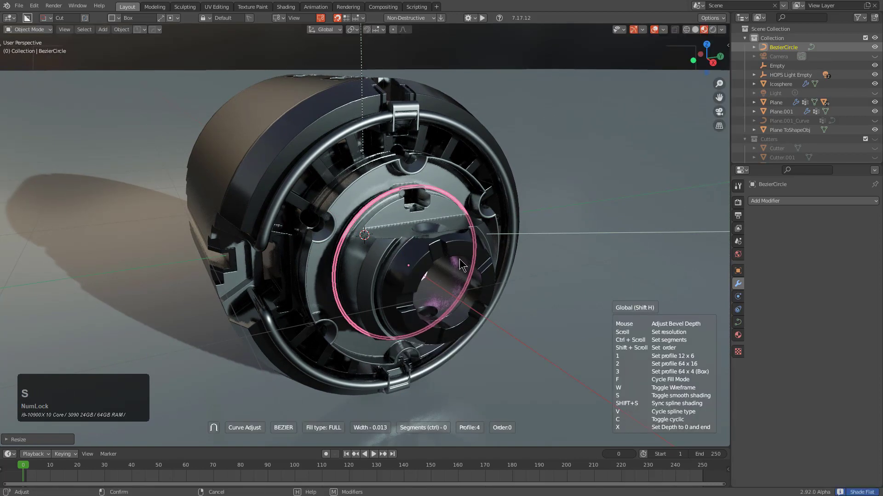
pyautogui.click(456, 258)
pyautogui.press('m')
pyautogui.click(424, 291)
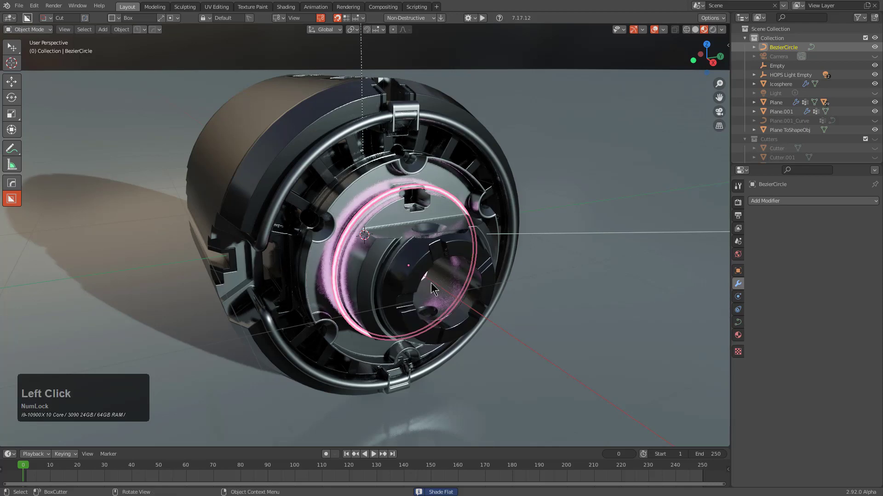
# Mirror the glowing Bezier circle across the Empty on the X axis.
pyautogui.moveTo(424, 290); pyautogui.dragTo(609, 185, button='middle')
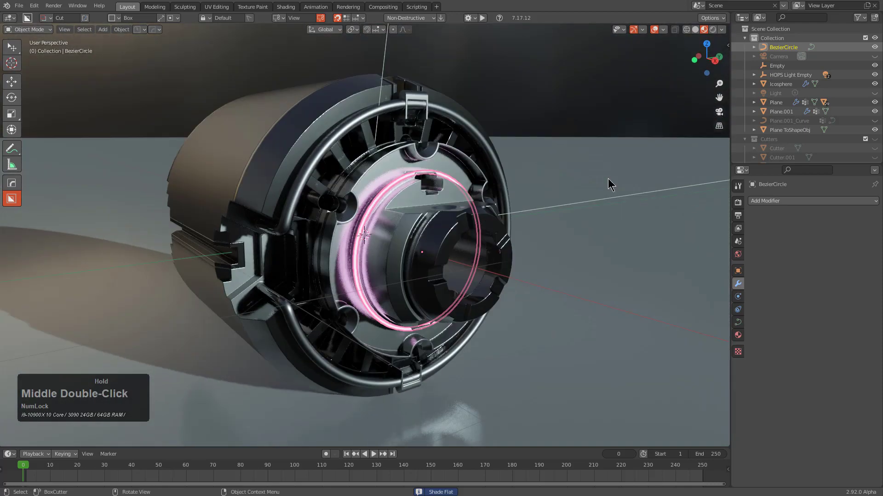
pyautogui.keyDown('ctrl'); pyautogui.click(778, 67); pyautogui.keyUp('ctrl')
pyautogui.moveTo(462, 161); pyautogui.dragTo(489, 178, button='middle')
pyautogui.hotkey('alt', 'x')
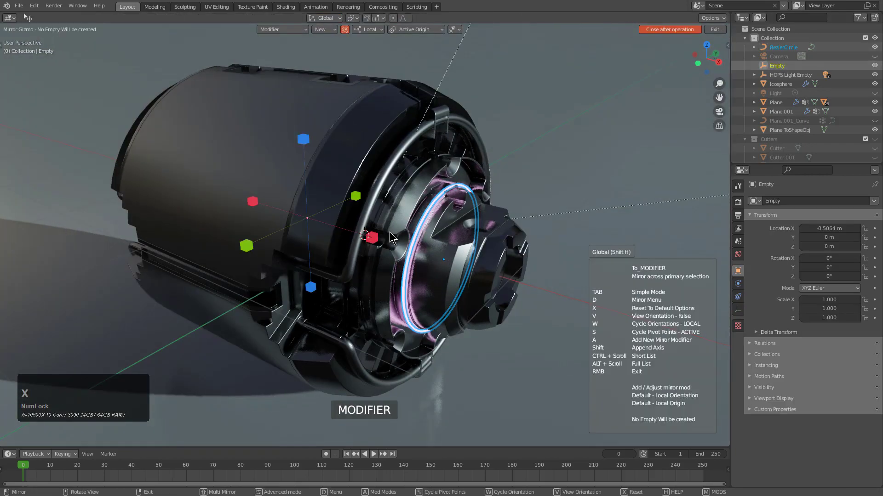
pyautogui.click(377, 239)
pyautogui.moveTo(377, 244); pyautogui.dragTo(420, 242, button='middle')
pyautogui.scroll(4, 420, 242)
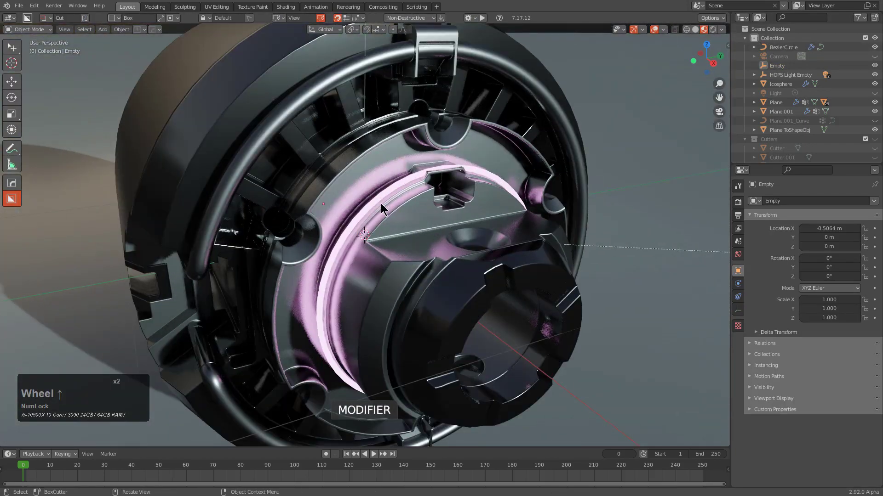
# Thin the glowing ring with Adjust Curve and scale it down slightly around the nozzle base.
pyautogui.click(539, 245)
pyautogui.rightClick(547, 249)
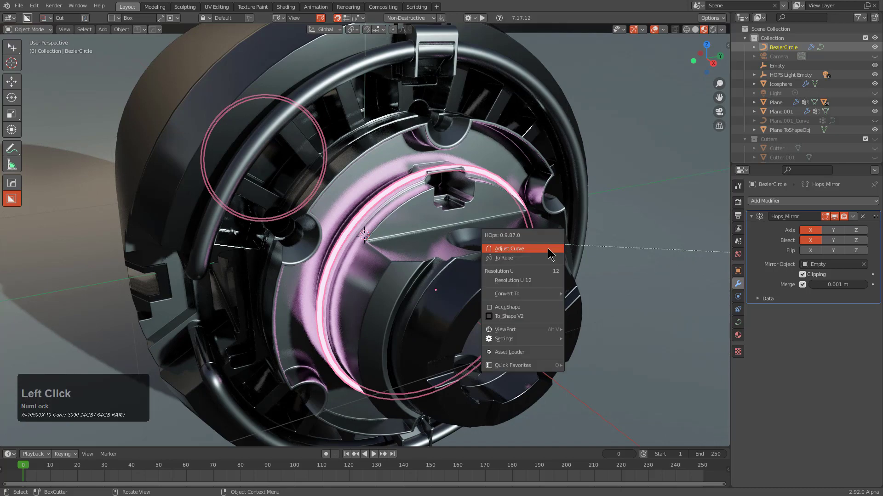
pyautogui.click(554, 253)
pyautogui.click(551, 248)
pyautogui.press('s')
pyautogui.click(552, 249)
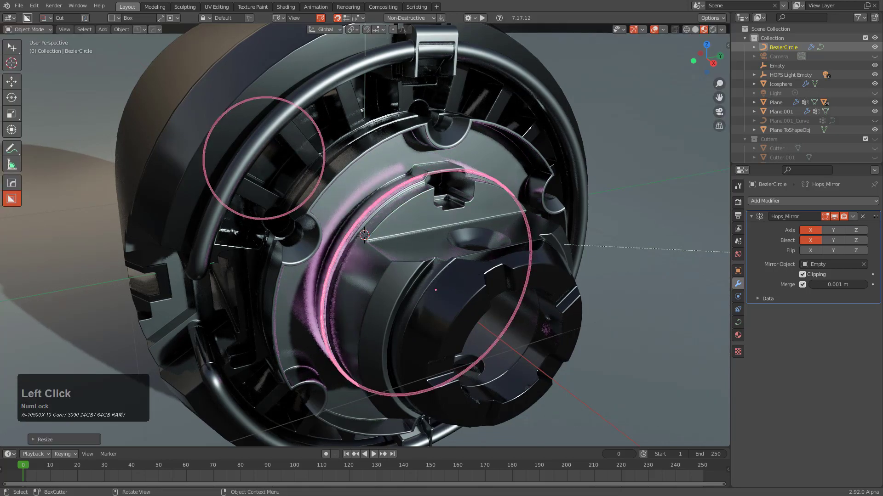
pyautogui.press('q')
pyautogui.click(553, 250)
pyautogui.click(551, 250)
pyautogui.hotkey('alt', 'a')
# Add a Camera Turntable rig that views the part from a raised three-quarter angle.
pyautogui.scroll(-3, 455, 248)
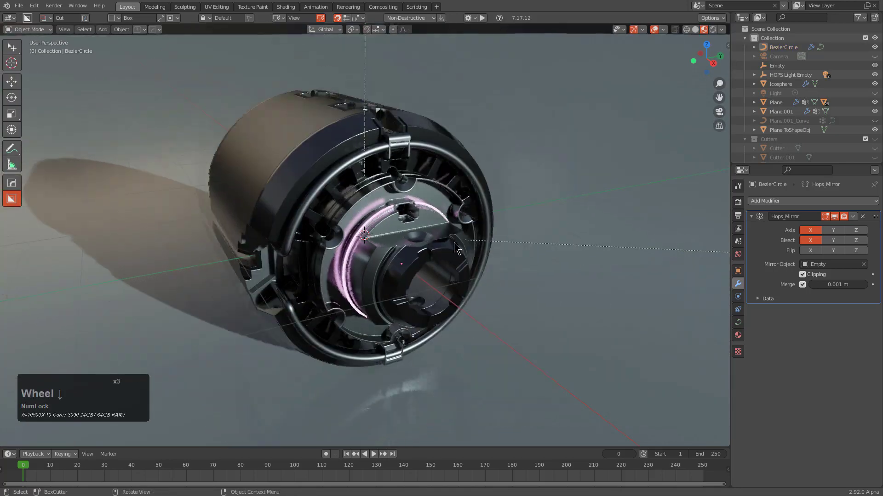
pyautogui.moveTo(422, 261); pyautogui.dragTo(523, 251, button='middle')
pyautogui.moveTo(523, 251)
pyautogui.keyDown('ctrl'); pyautogui.mouseDown(button='middle')
pyautogui.moveTo(529, 228)
pyautogui.moveTo(523, 245)
pyautogui.mouseUp(button='middle'); pyautogui.keyUp('ctrl')
pyautogui.scroll(1, 522, 248)
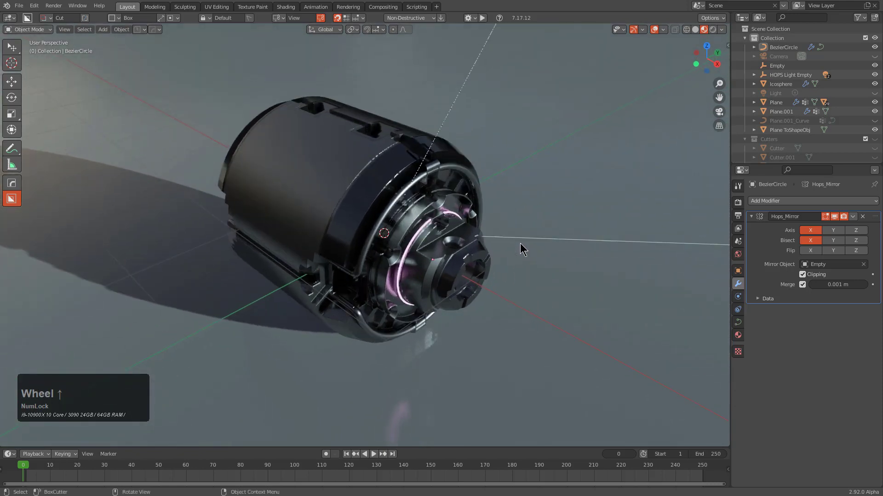
pyautogui.press('q')
pyautogui.click(516, 243)
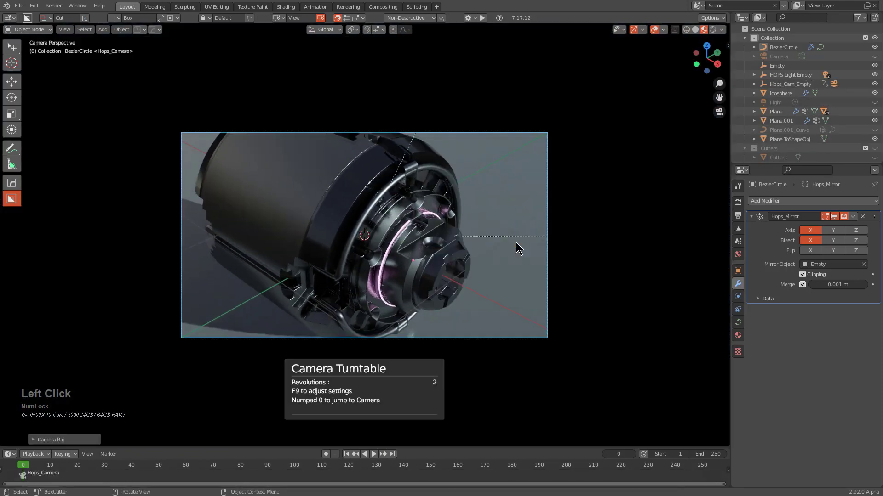
# Move Hops_Cam_Empty and scale it to about 1.31 so the whole part fits in the camera frame.
pyautogui.click(784, 86)
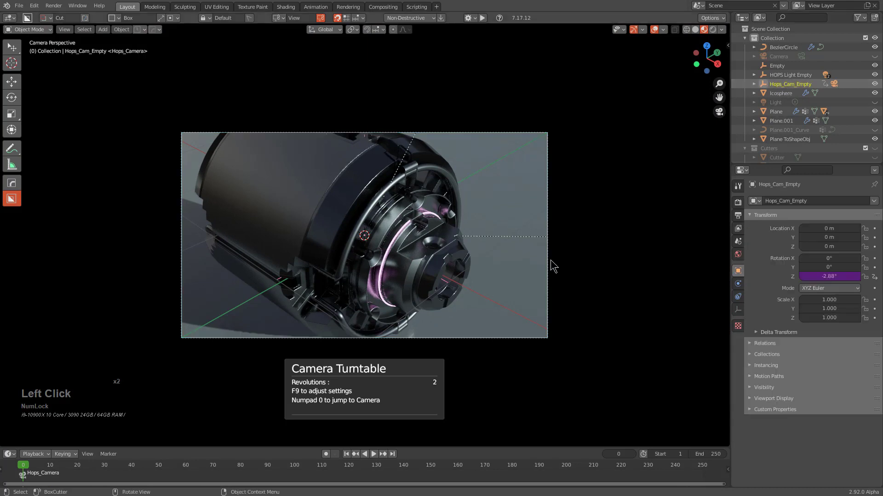
pyautogui.press('g')
pyautogui.click(522, 289)
pyautogui.press('g')
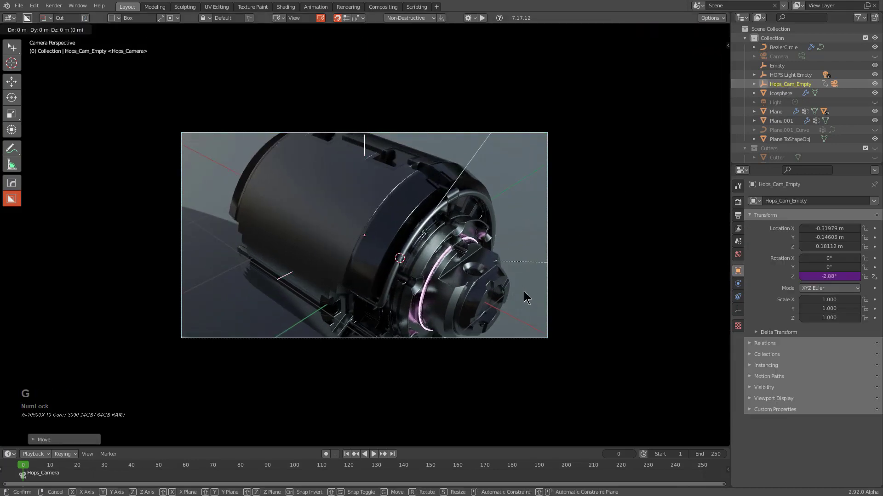
pyautogui.click(522, 293)
pyautogui.press('s')
pyautogui.click(514, 237)
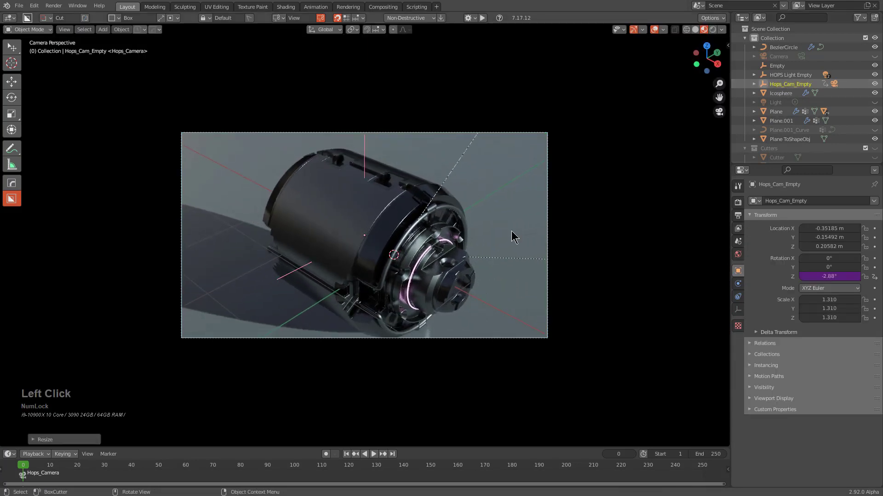
# Refine the framing by moving Hops_Cam_Empty along Z to about 0.065 m and scaling it to about 1.43.
pyautogui.press('g')
pyautogui.press('z')
pyautogui.click(510, 233)
pyautogui.press('s')
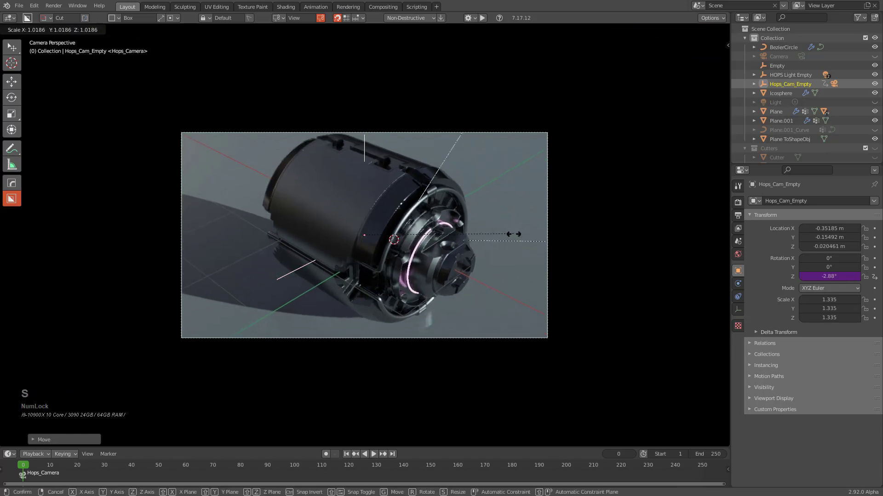
pyautogui.click(508, 225)
pyautogui.scroll(2, 509, 220)
pyautogui.press('g')
pyautogui.press('z')
pyautogui.click(512, 216)
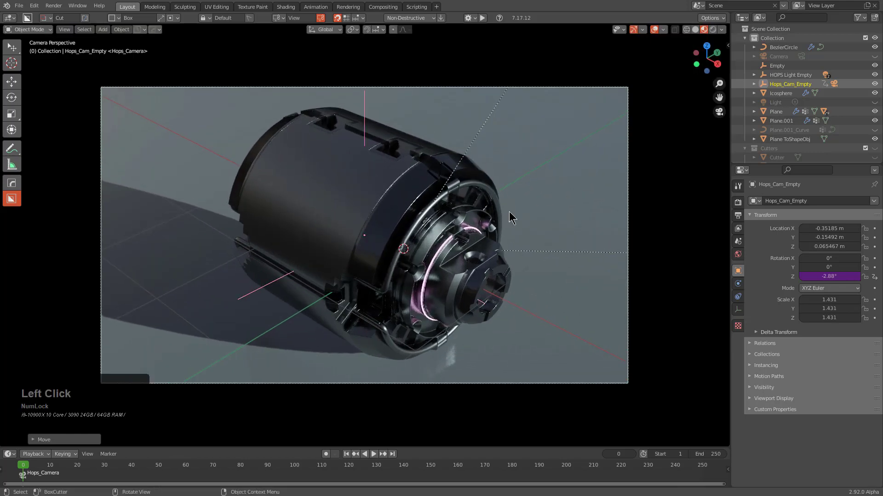
# Enable depth of field on Hops_Camera with the BezierCircle ring as focus object and an F-Stop of 0.3.
pyautogui.scroll(3, 520, 216)
pyautogui.middleClick(532, 215)
pyautogui.scroll(-2, 524, 208)
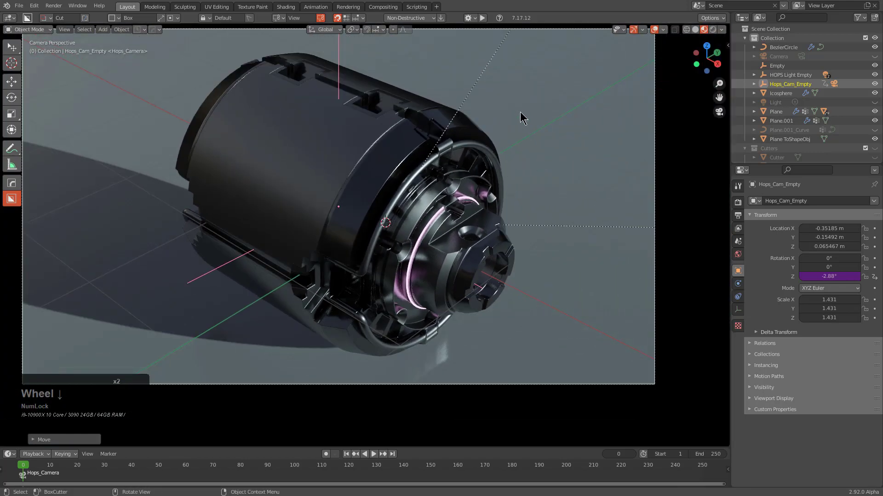
pyautogui.keyDown('shift'); pyautogui.moveTo(520, 112); pyautogui.dragTo(525, 132, button='middle'); pyautogui.keyUp('shift')
pyautogui.click(778, 84)
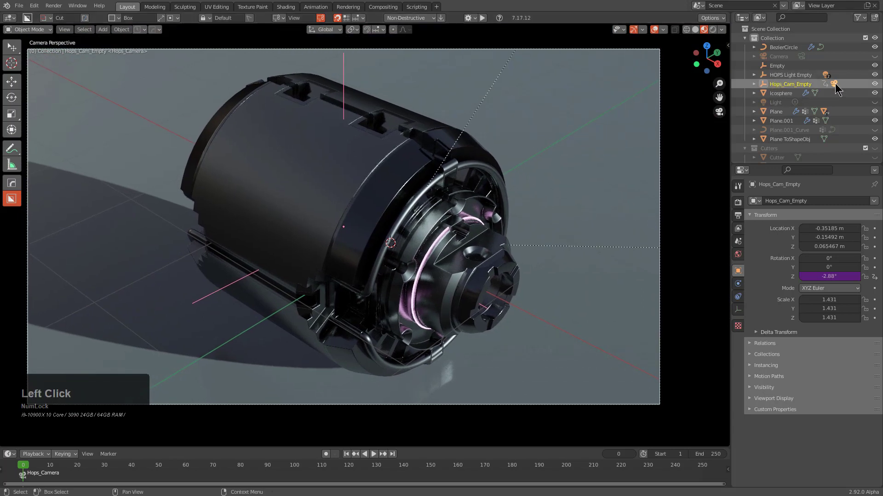
pyautogui.click(834, 84)
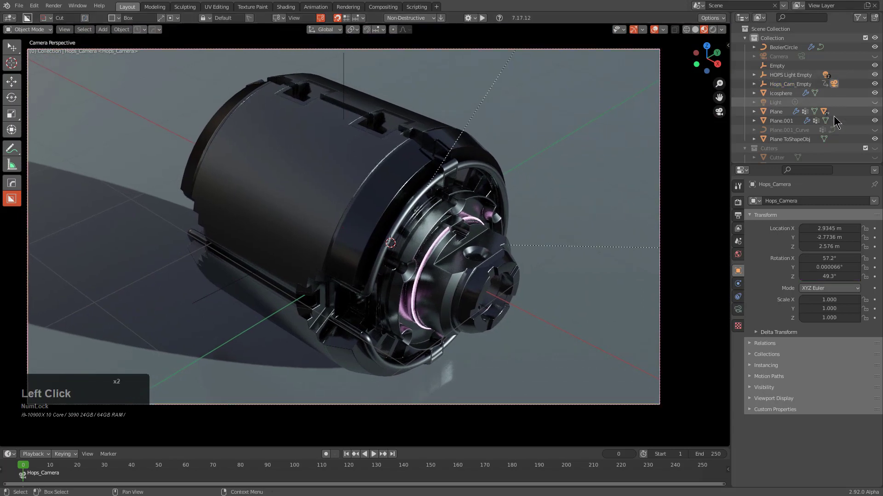
pyautogui.click(834, 84)
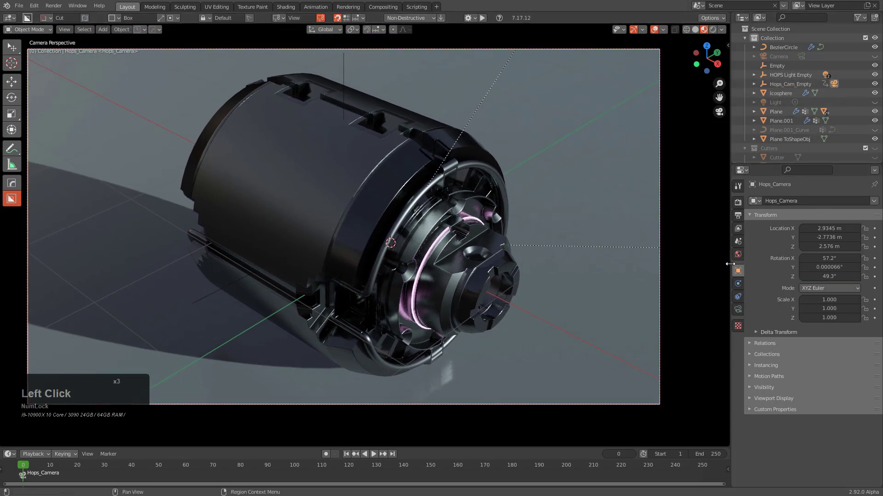
pyautogui.click(738, 310)
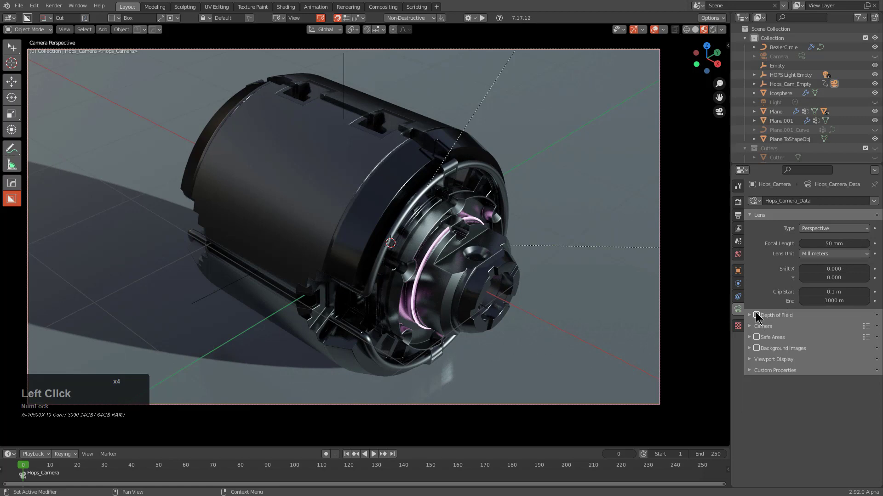
pyautogui.click(774, 316)
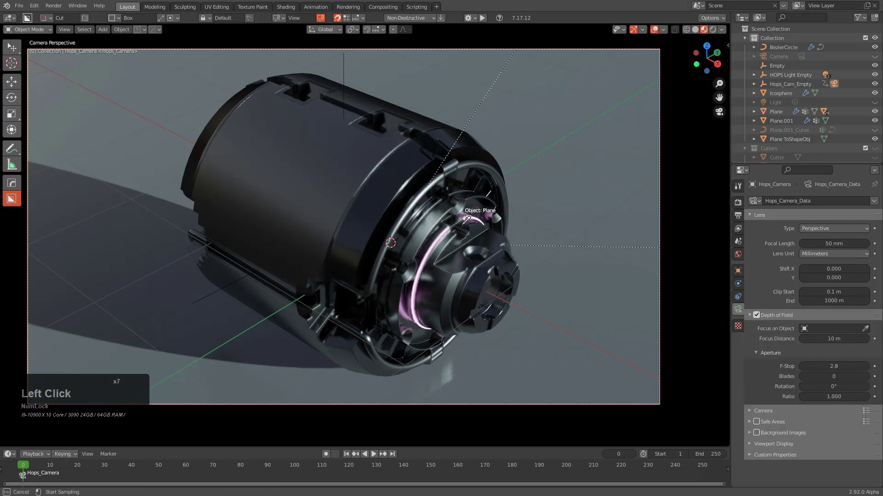
pyautogui.click(446, 230)
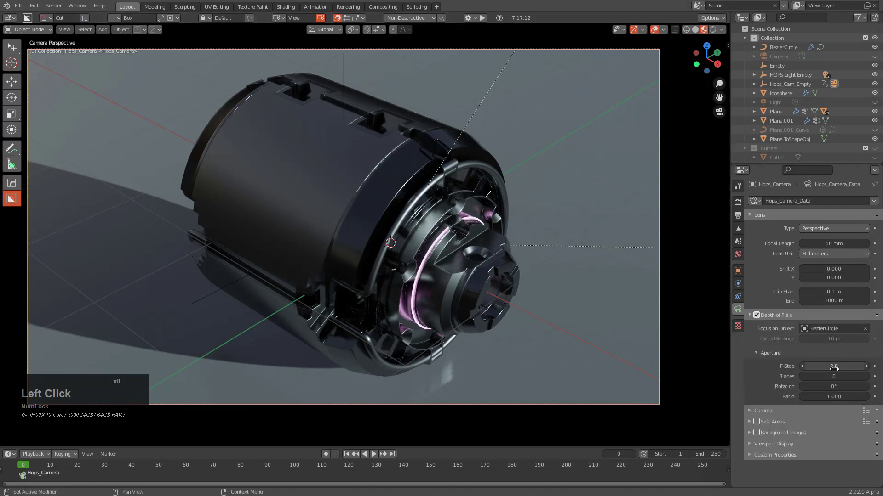
pyautogui.moveTo(834, 366); pyautogui.dragTo(837, 366)
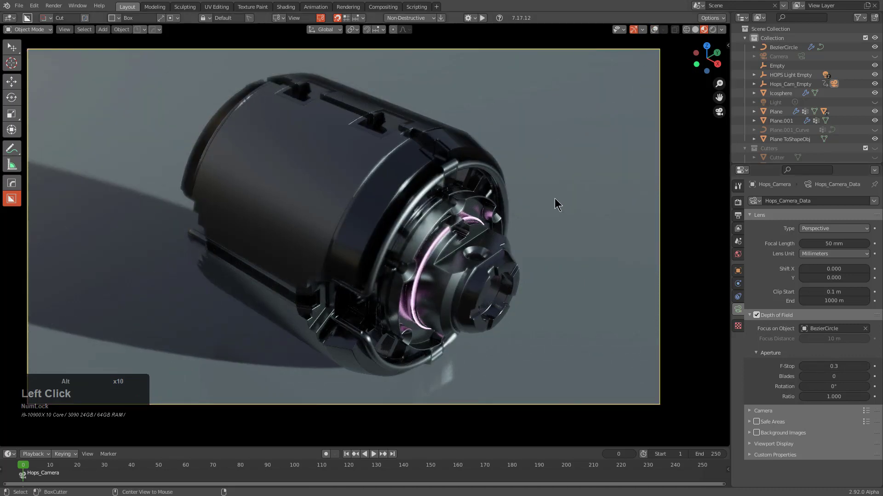
# Turn on Bloom through the HardOps viewport adjustment so the emission ring around the nozzle glows.
pyautogui.press('v')
pyautogui.press('q')
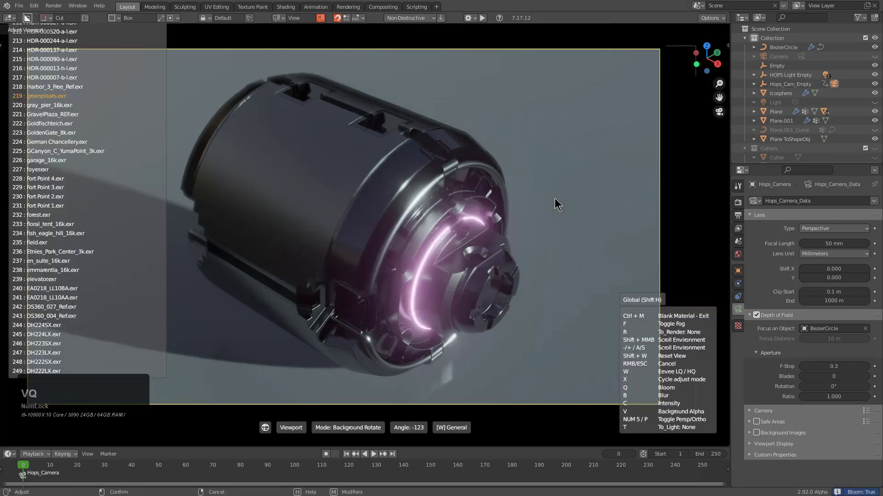
pyautogui.click(557, 204)
pyautogui.moveTo(413, 227); pyautogui.dragTo(385, 232, button='middle')
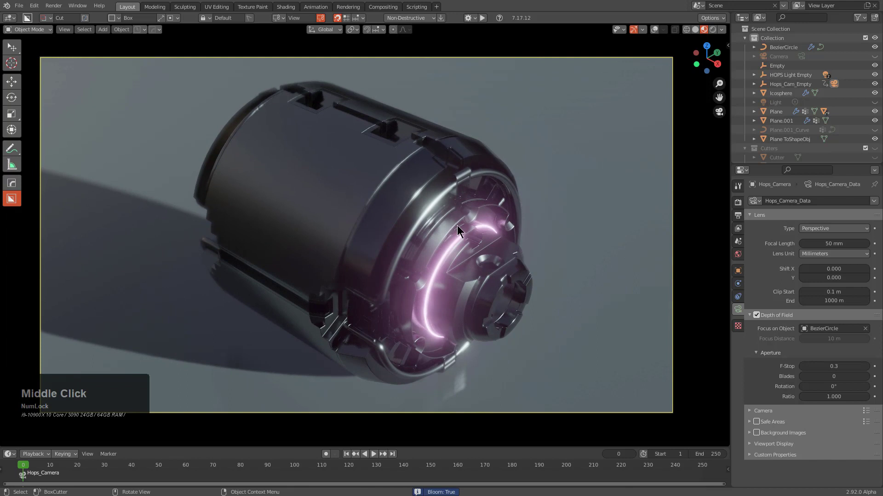
pyautogui.keyDown('shift'); pyautogui.moveTo(524, 225); pyautogui.dragTo(501, 225, button='middle'); pyautogui.keyUp('shift')
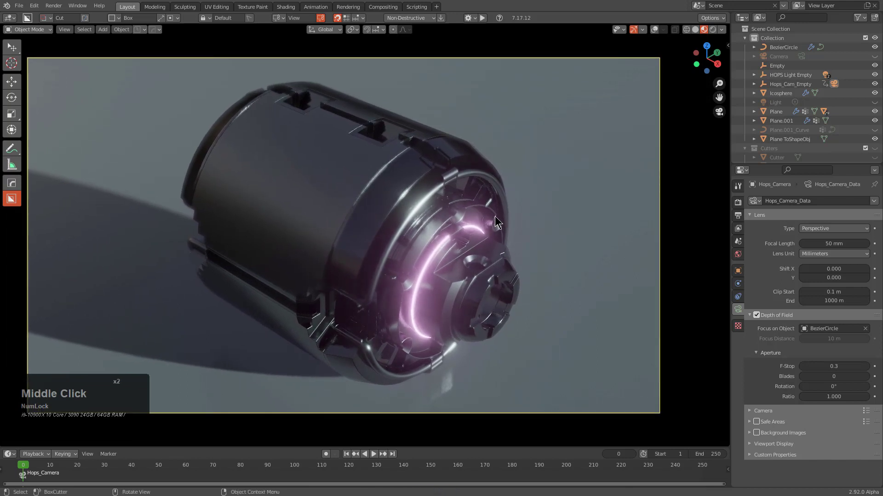
# Expand the Eevee render settings in the HardOps helper, toggle Bloom off and back on, and save the file.
pyautogui.click(153, 30)
pyautogui.click(144, 49)
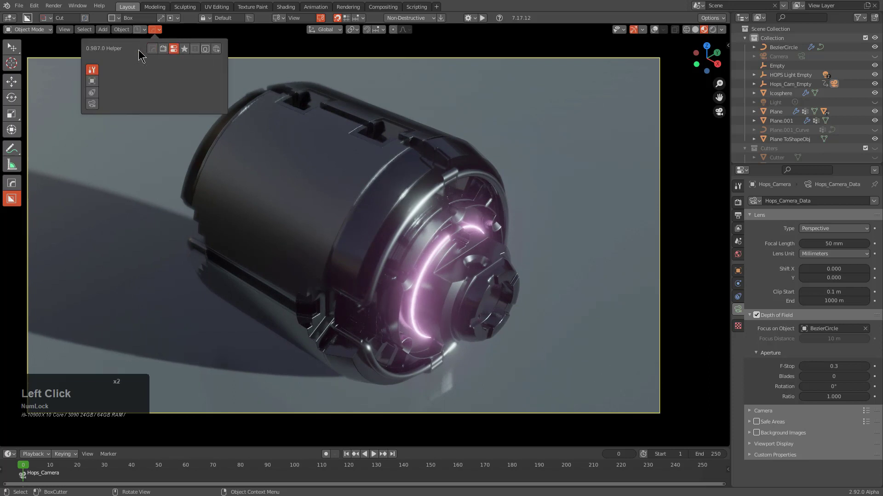
pyautogui.click(162, 50)
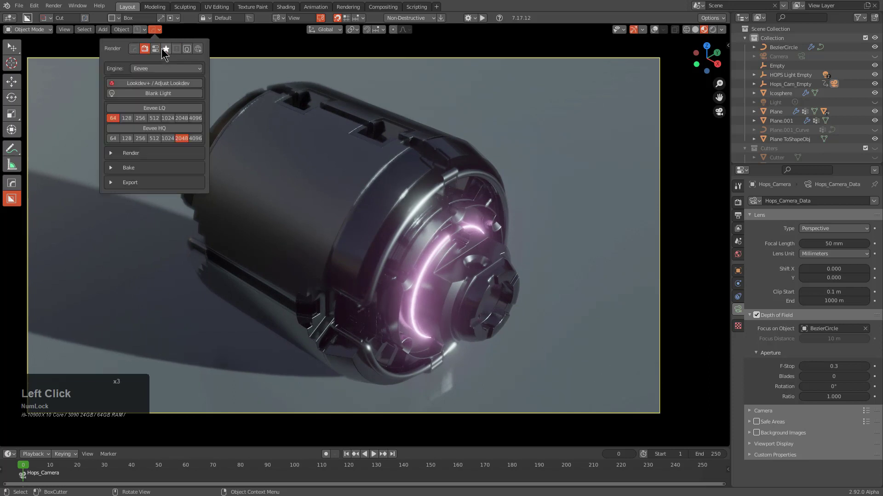
pyautogui.click(119, 154)
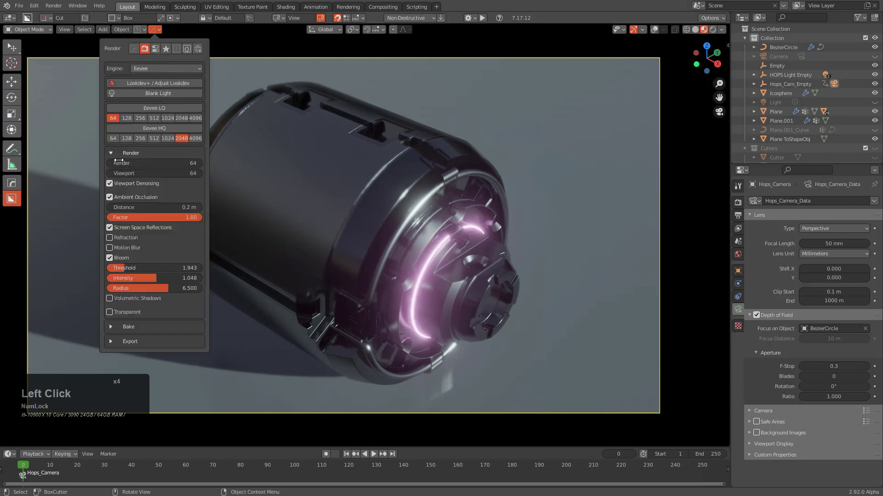
pyautogui.click(117, 260)
pyautogui.click(118, 261)
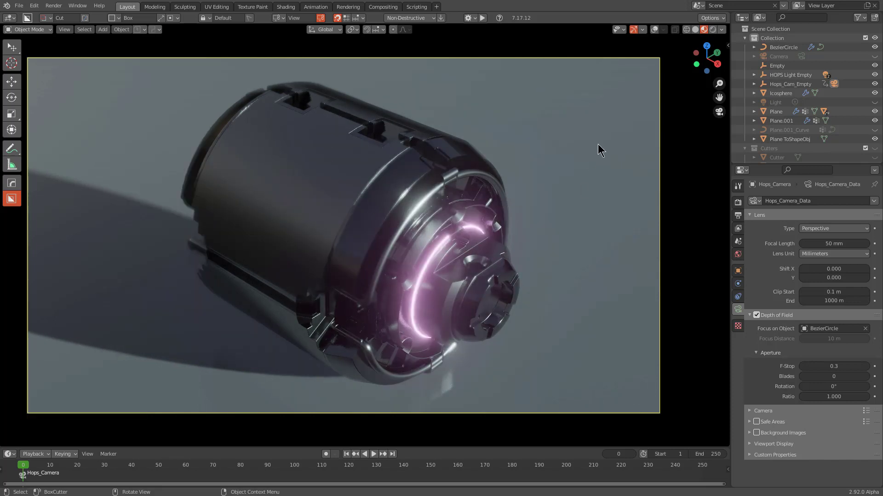
pyautogui.hotkey('ctrl', 's')
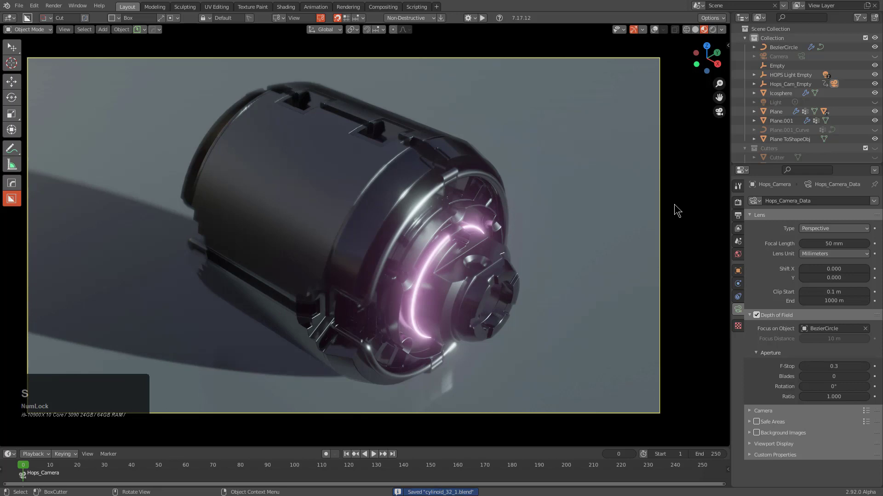
# Try out a series of Blank Light rigs on the part and cancel the lighting change.
pyautogui.press('q')
pyautogui.click(674, 211)
pyautogui.scroll(2, 676, 210)
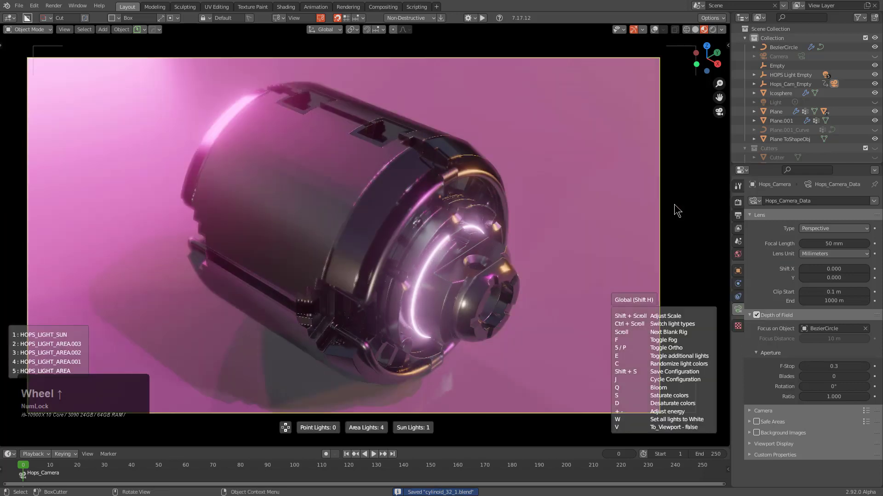
pyautogui.scroll(8, 676, 211)
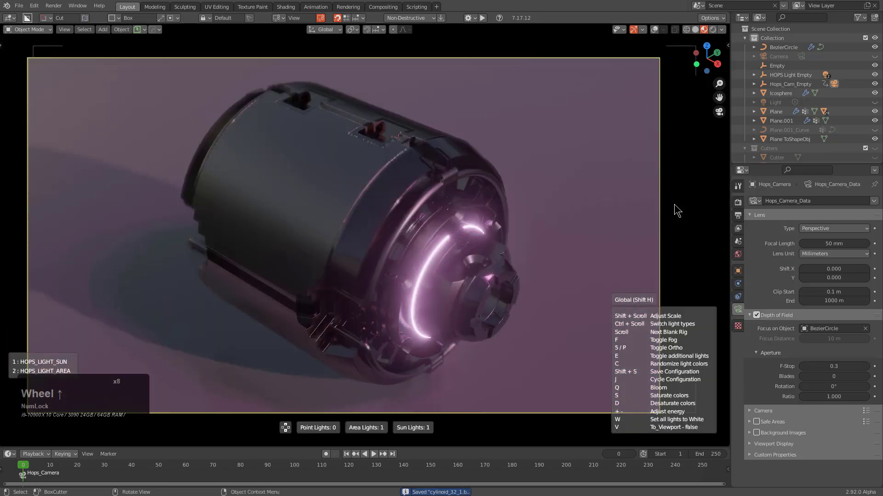
pyautogui.scroll(7, 676, 210)
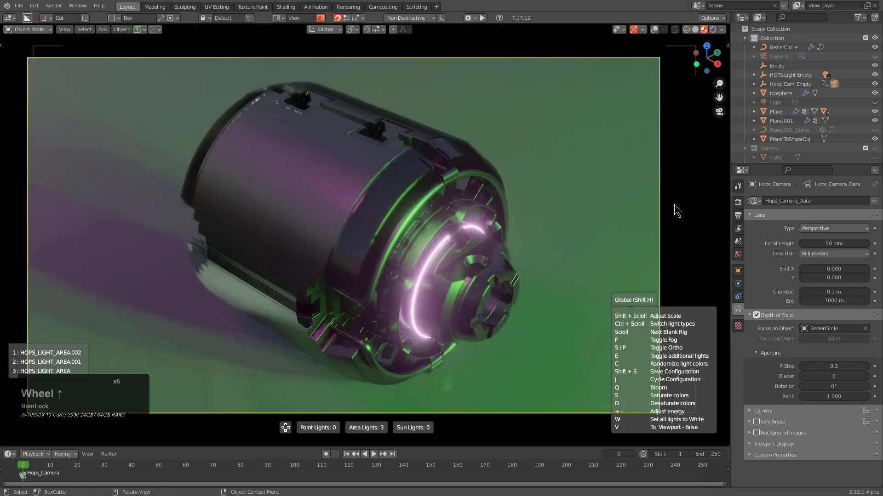
pyautogui.scroll(5, 676, 211)
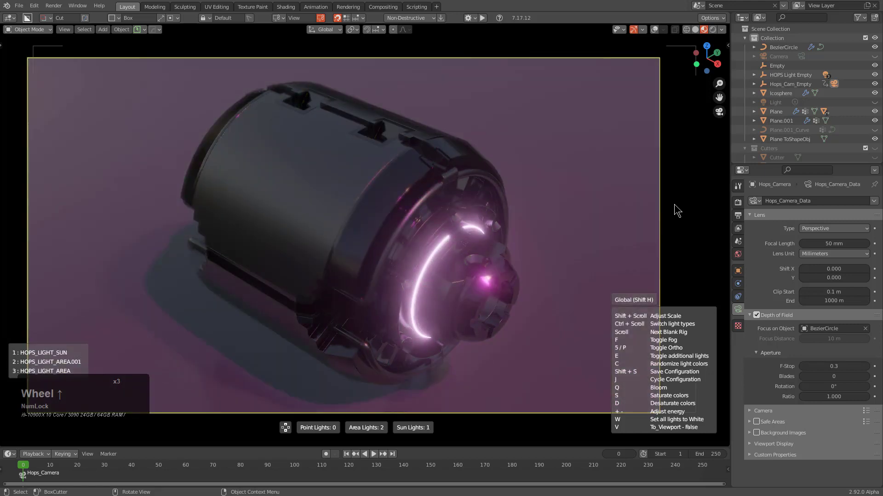
pyautogui.scroll(4, 676, 210)
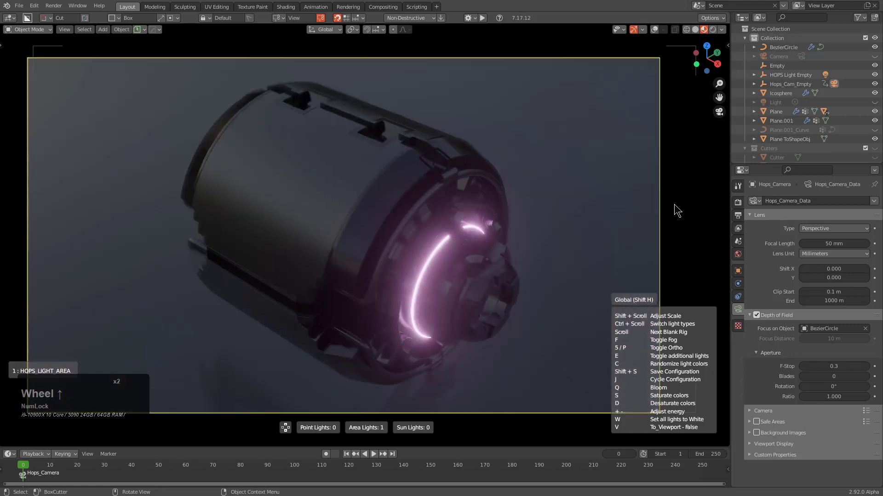
pyautogui.scroll(4, 675, 211)
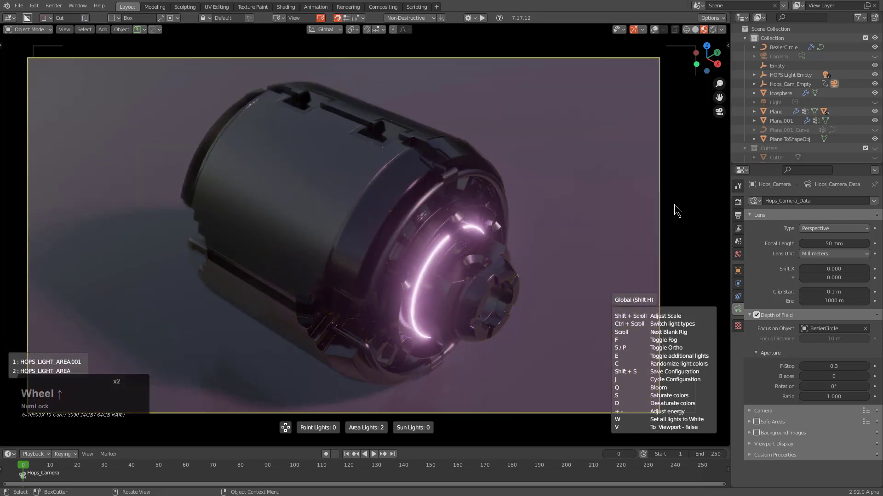
pyautogui.scroll(2, 676, 211)
pyautogui.rightClick(675, 210)
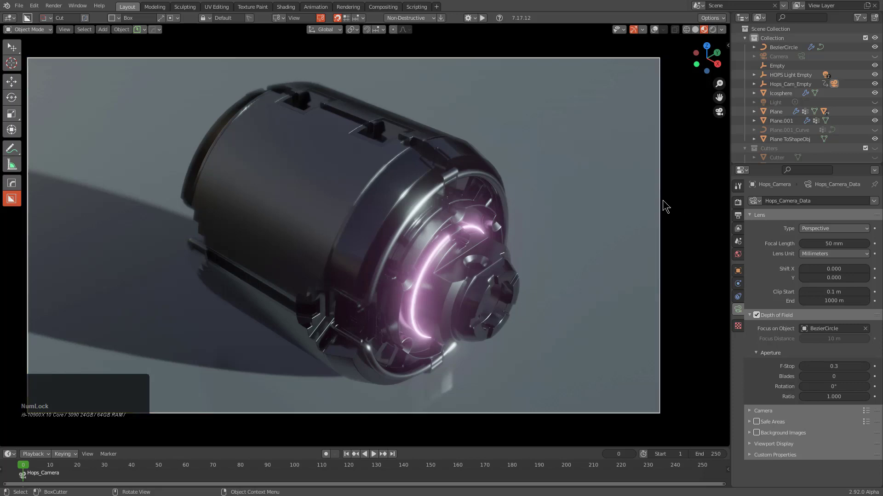
# Play the turntable animation briefly to check its rotation speed, and return to the starting frame.
pyautogui.press('q')
pyautogui.hotkey('shift', 'space')
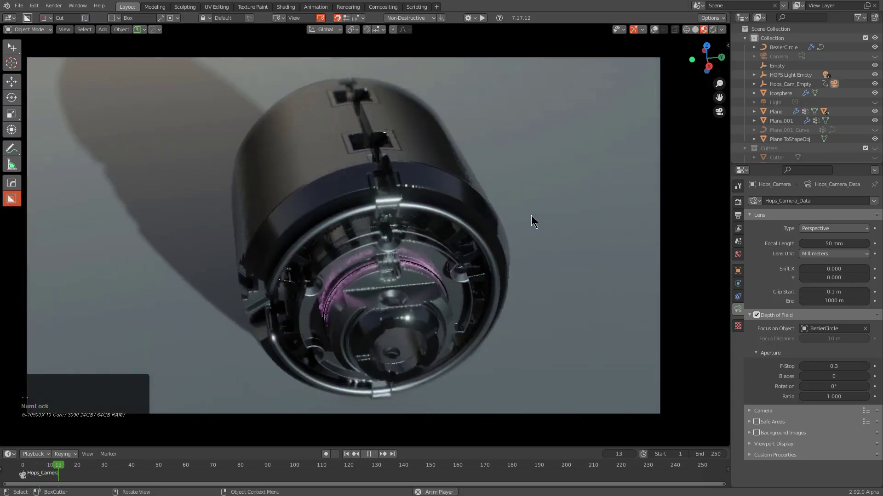
pyautogui.press('Escape')
# Apply the HardOps Frame Range with start frame 1 and end frame 6000.
pyautogui.press('q')
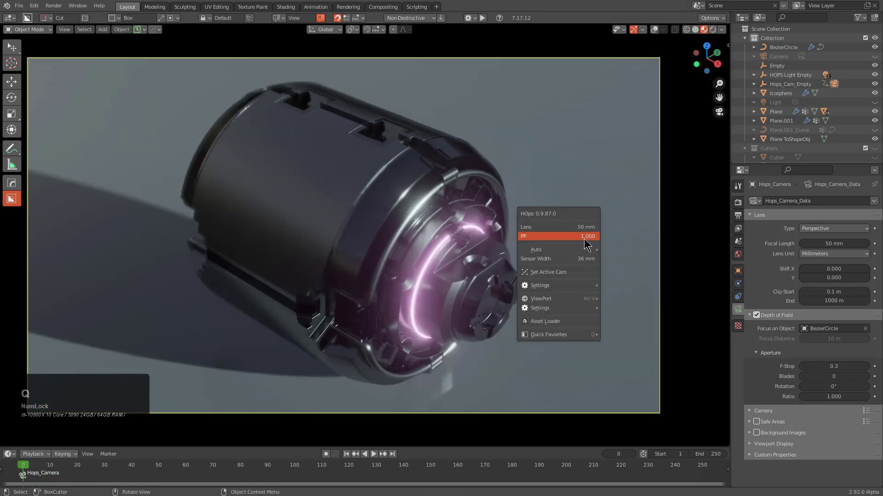
pyautogui.moveTo(583, 309)
pyautogui.moveTo(743, 318)
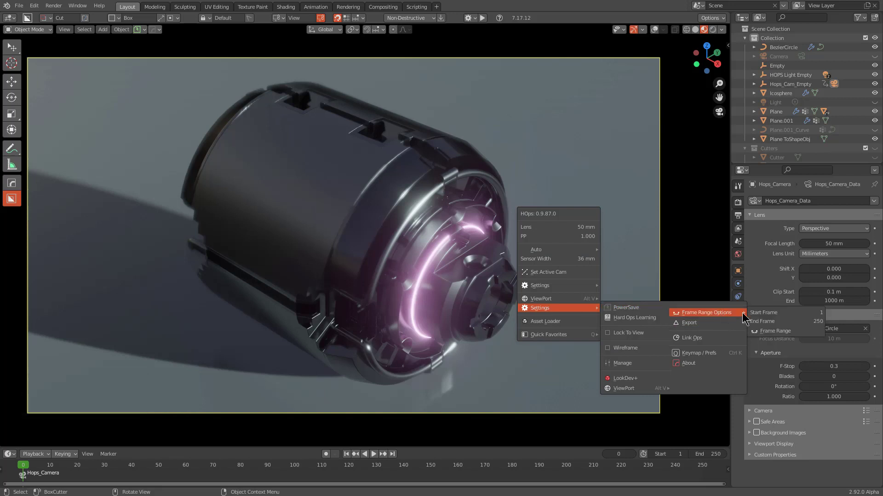
pyautogui.click(774, 332)
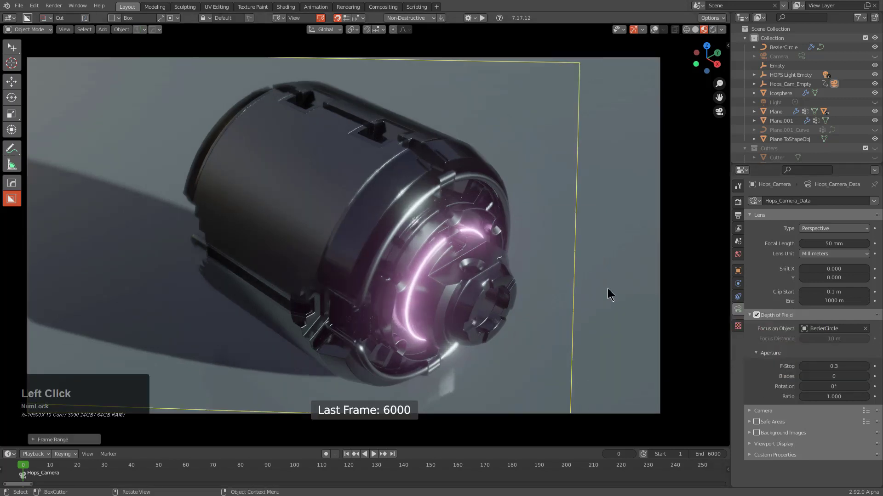
pyautogui.scroll(-2, 512, 268)
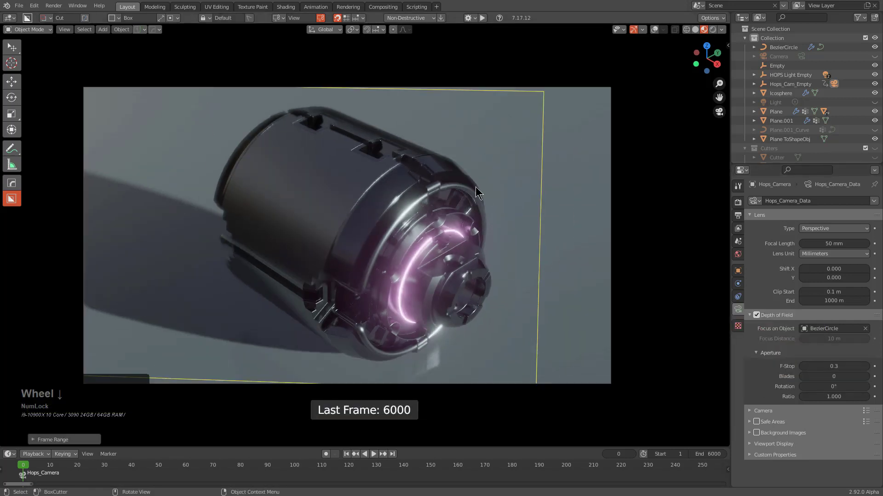
pyautogui.press('F9')
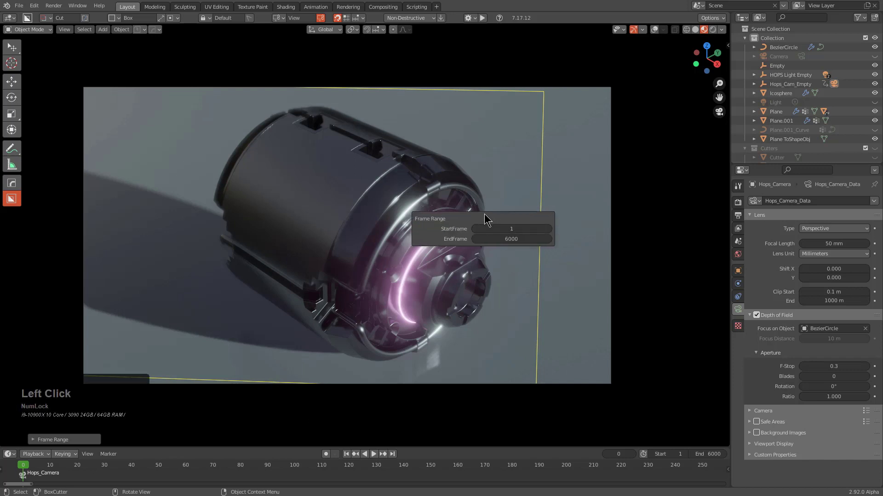
pyautogui.moveTo(486, 219); pyautogui.dragTo(589, 192)
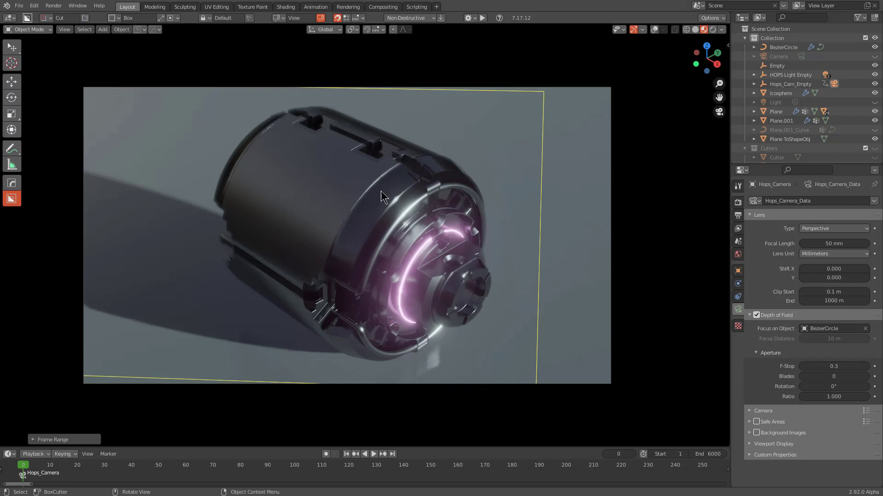
# Play back the turntable over the extended frame range, stop it, and inspect the framed part up close.
pyautogui.hotkey('alt', 'a')
pyautogui.press('space')
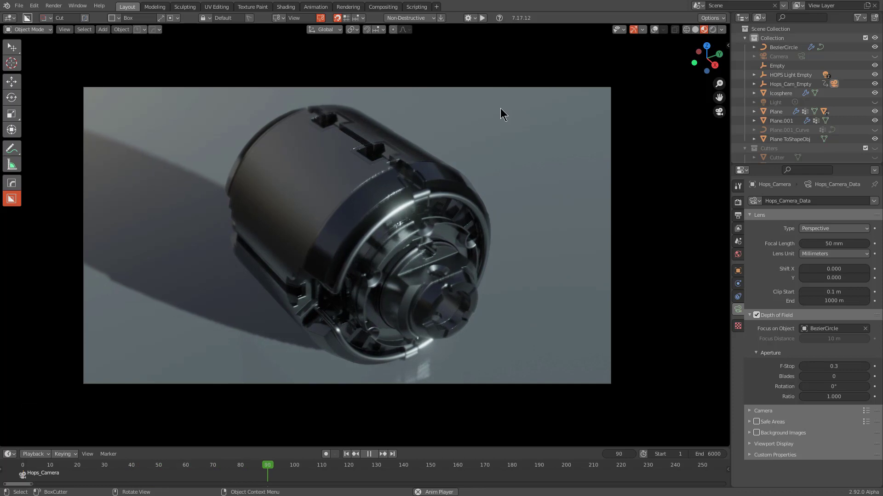
pyautogui.press('Escape')
pyautogui.scroll(1, 494, 165)
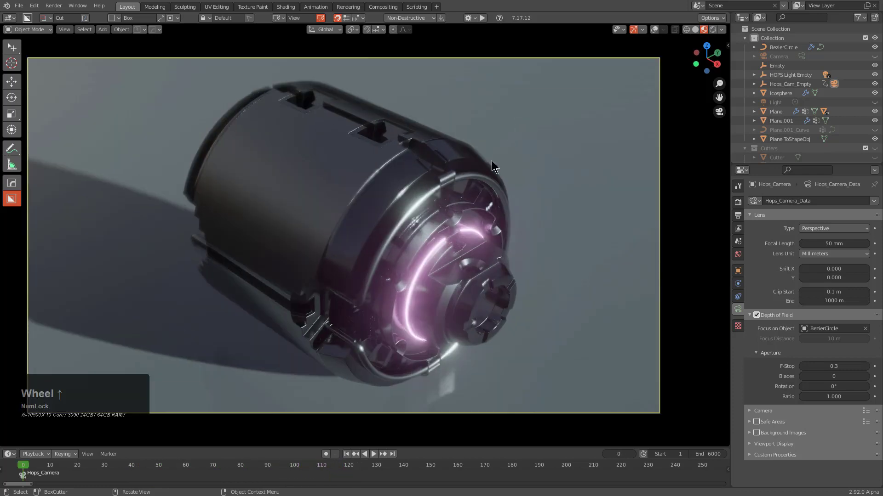
pyautogui.keyDown('shift'); pyautogui.moveTo(489, 179); pyautogui.dragTo(529, 186, button='middle'); pyautogui.keyUp('shift')
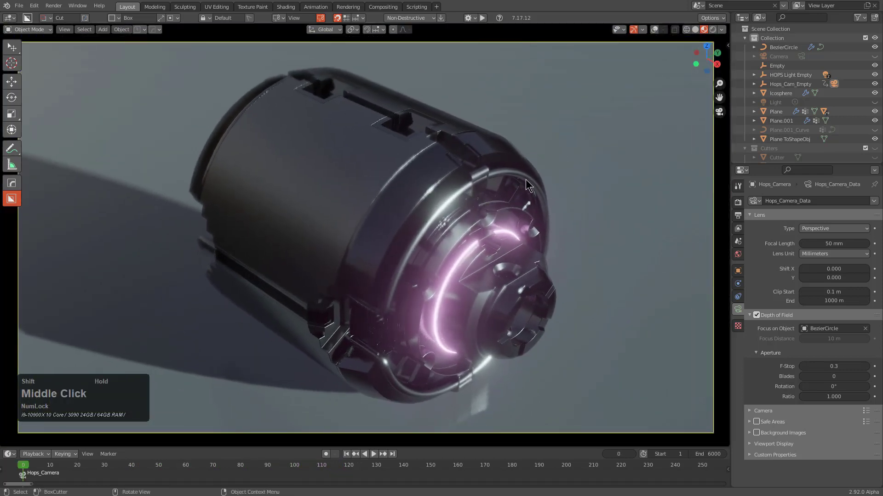
# Launch the paddle mini-game hidden behind the HOps version entry, enlarge the paddle, and toggle the scene animation on.
pyautogui.click(154, 30)
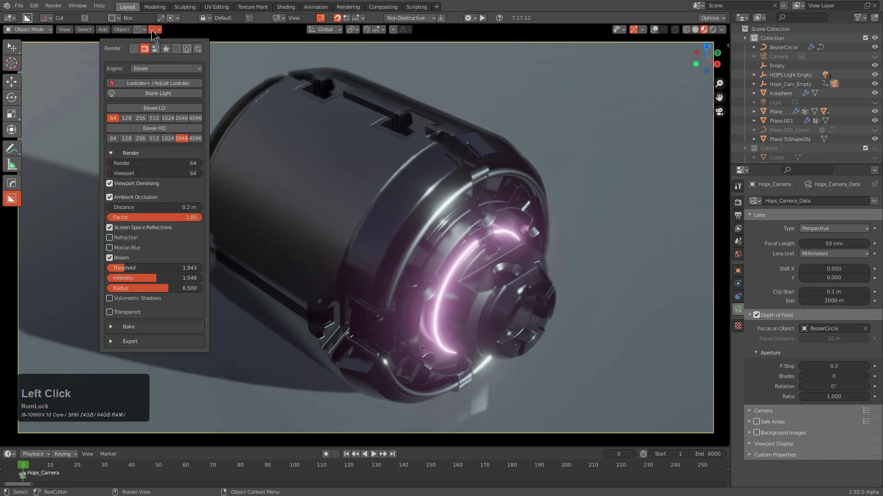
pyautogui.click(132, 47)
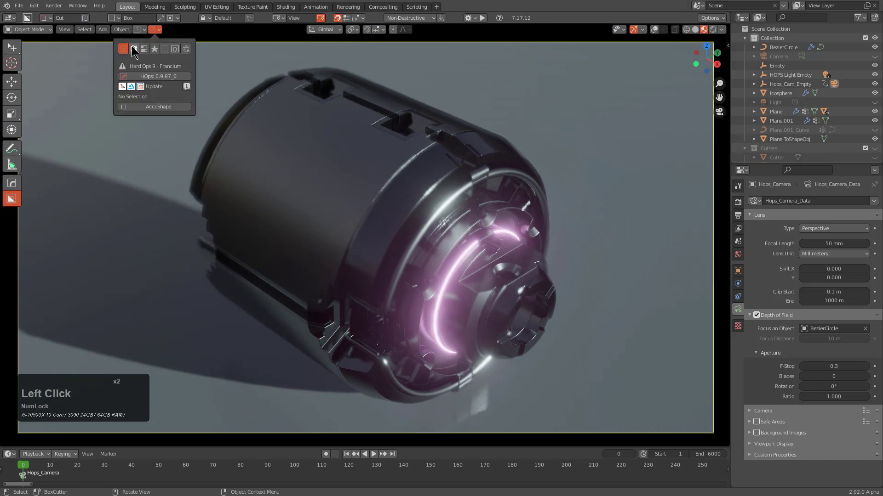
pyautogui.keyDown('ctrl'); pyautogui.click(166, 79); pyautogui.keyUp('ctrl')
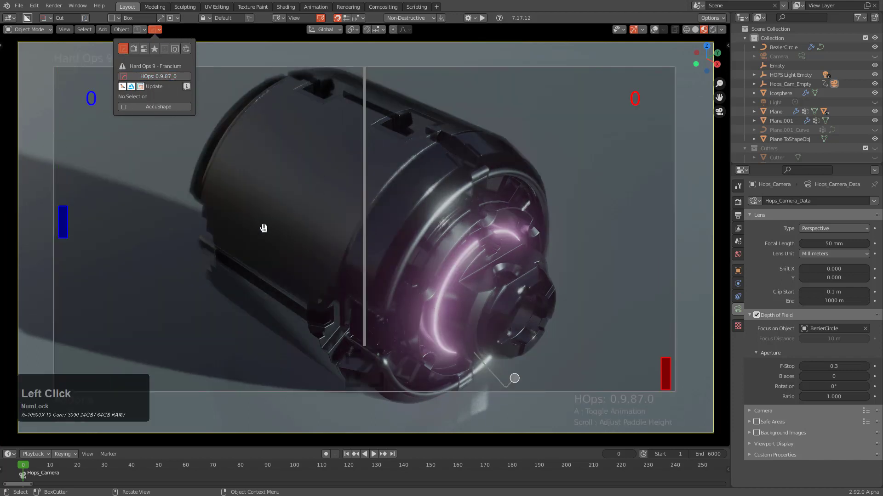
pyautogui.scroll(5, 215, 185)
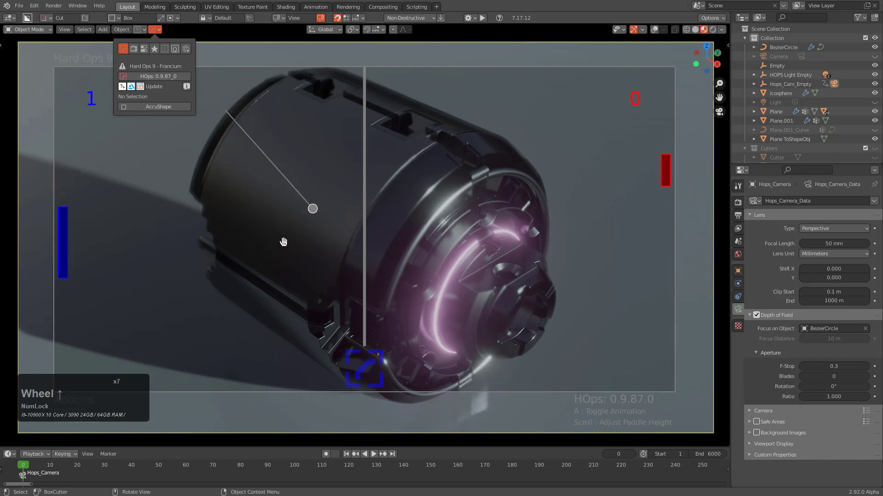
pyautogui.scroll(2, 336, 234)
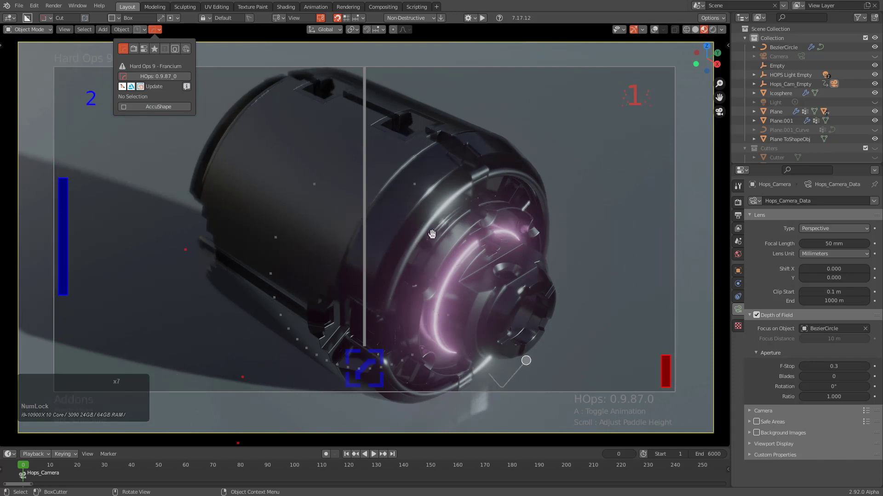
pyautogui.press('a')
pyautogui.scroll(8, 487, 208)
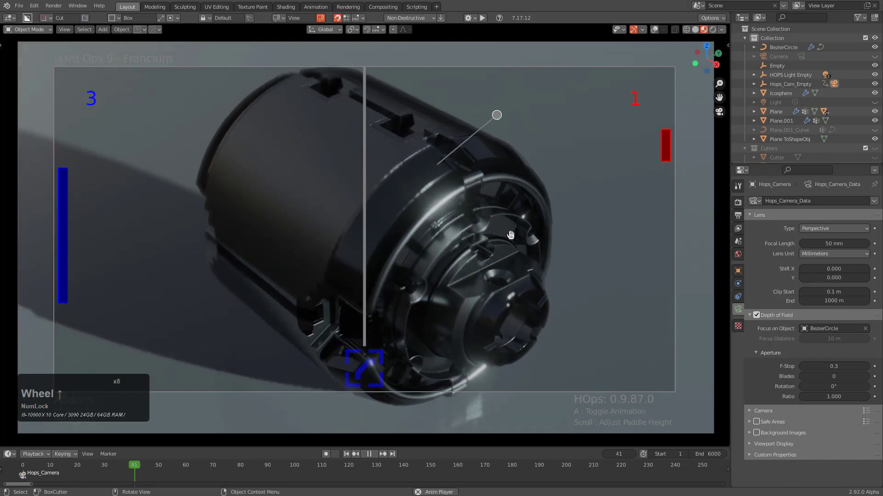